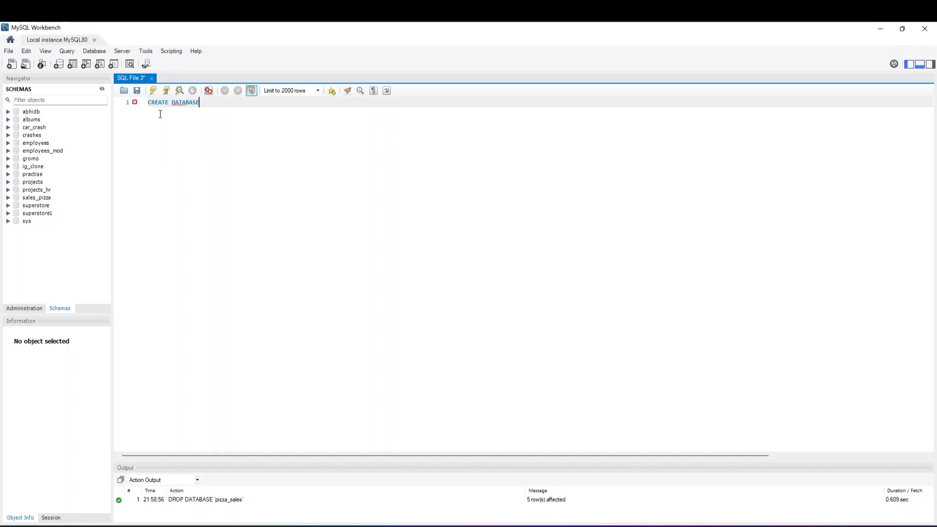
Complete the statement CREATE DATABASE pizza_sales; and execute it
type("za_sales;")
left_click_drag(250, 103, 146, 103)
left_click(153, 91)
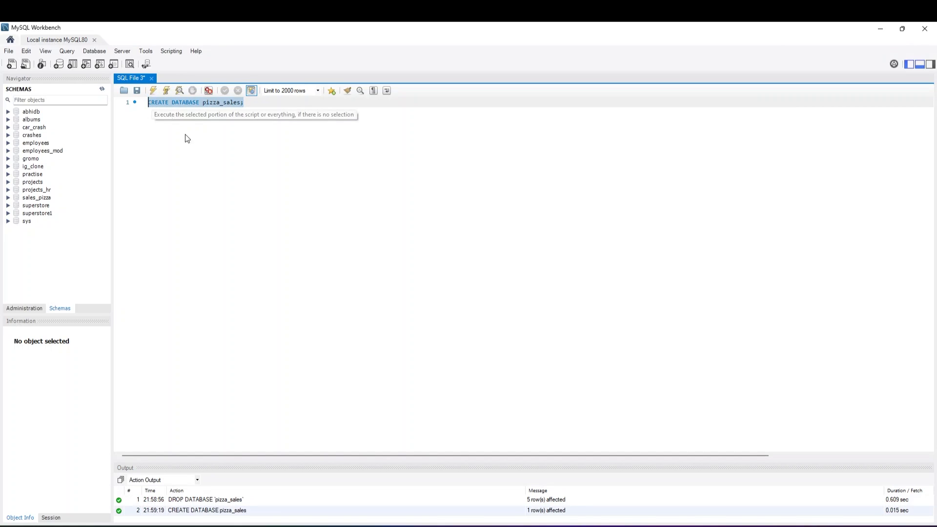
Add the statement USE pizza_sales; below the database creation, execute it, and leave a blank line after it
left_click(203, 147)
key("Return")
key("Return")
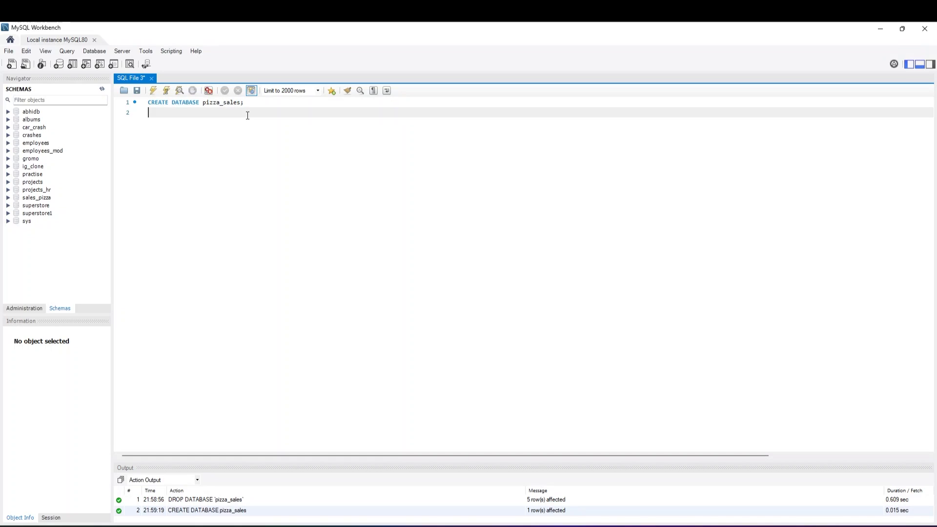
type("USE ")
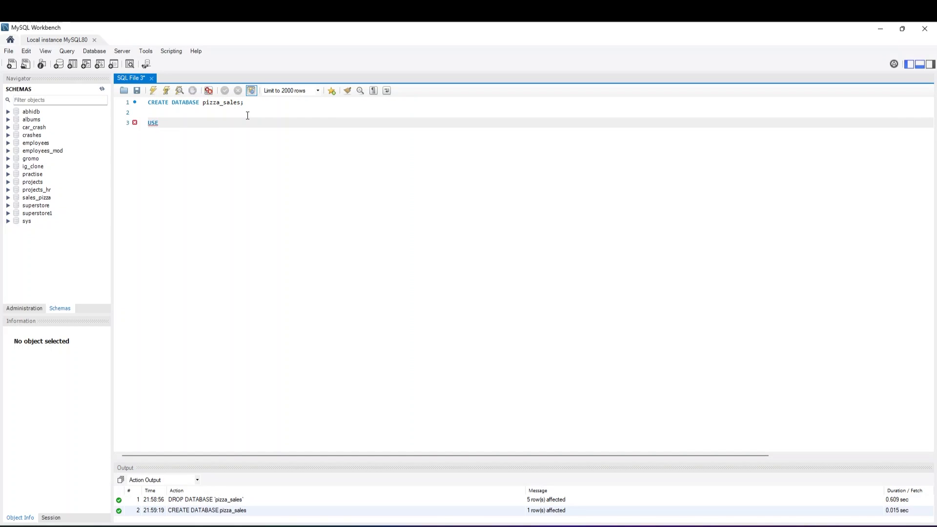
type("pizza_sales;")
left_click_drag(203, 122, 144, 126)
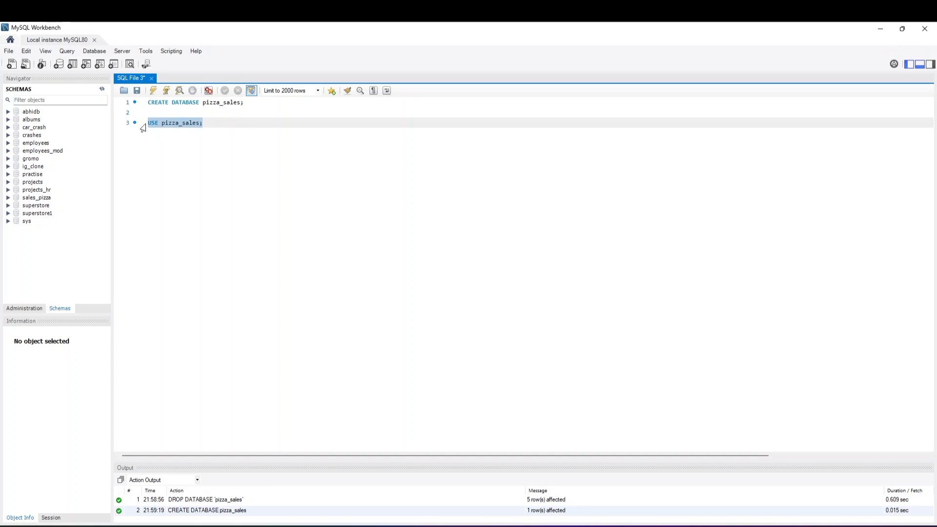
left_click(153, 91)
left_click(212, 123)
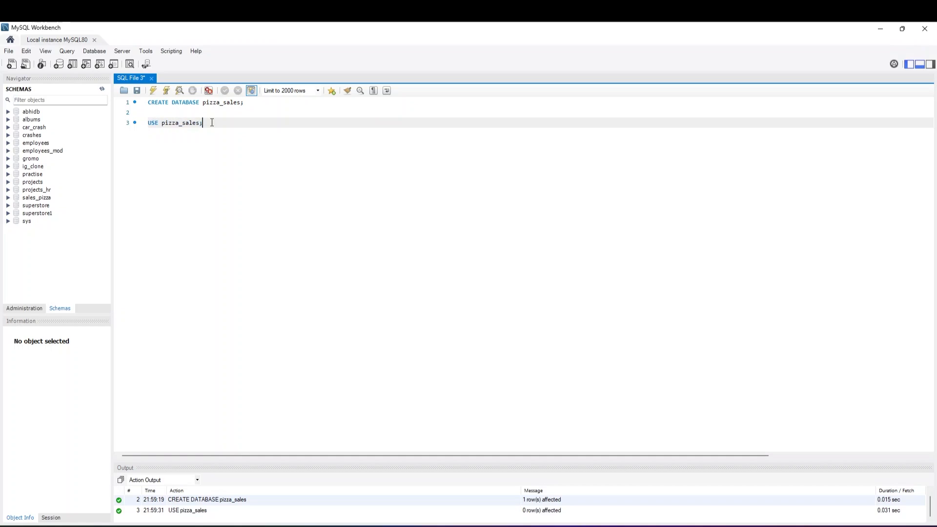
key("Return")
key("Return")
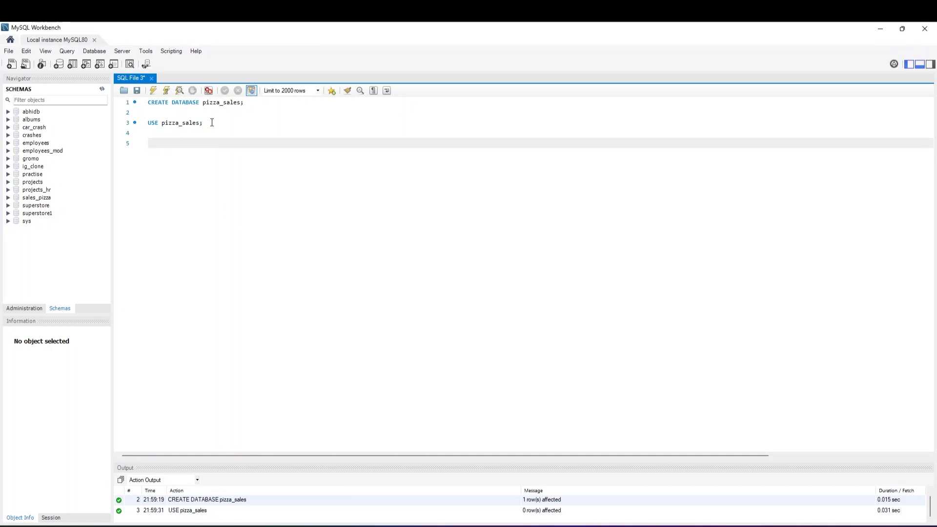
Refresh the schema list and start the Table Data Import Wizard for the tables of pizza_sales
left_click(103, 90)
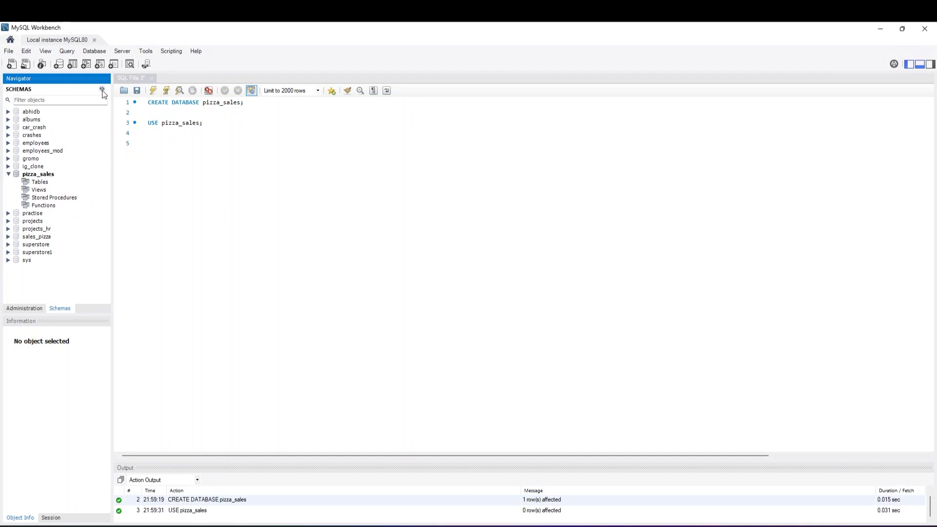
right_click(41, 182)
left_click(41, 186)
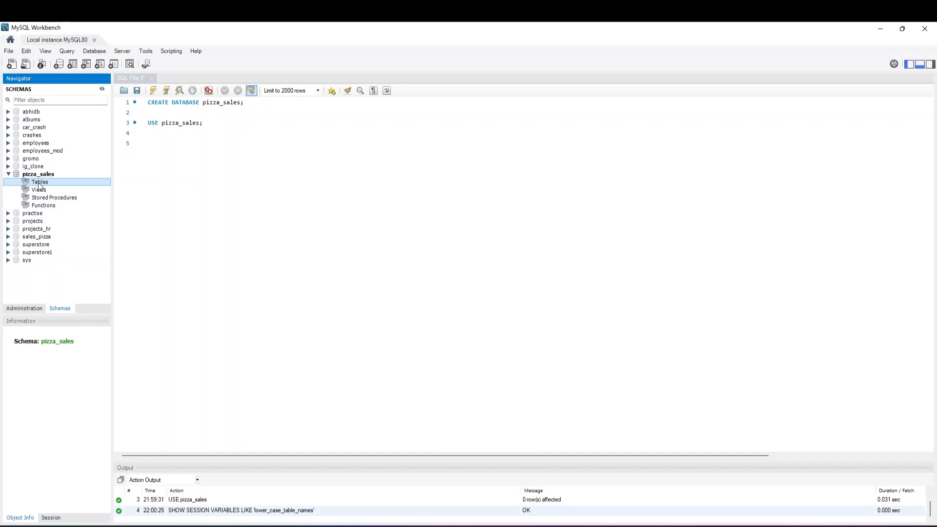
right_click(41, 186)
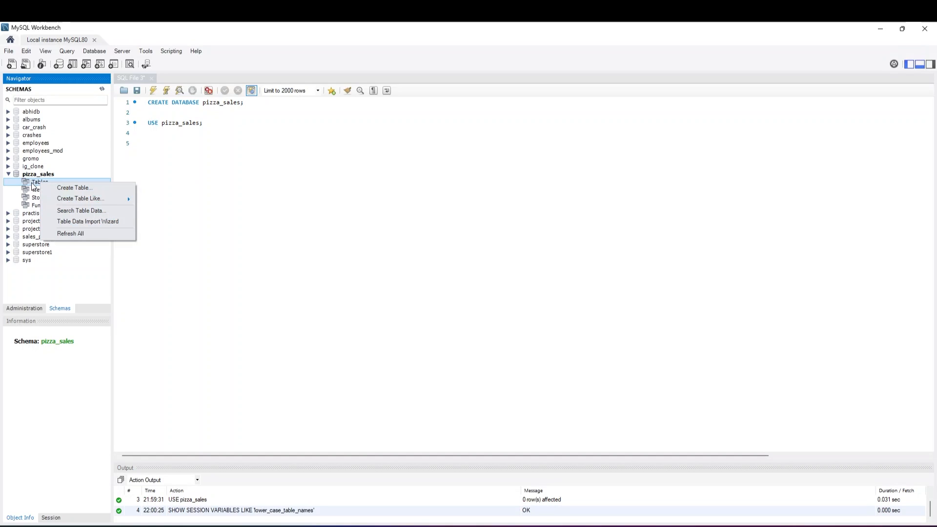
left_click(67, 221)
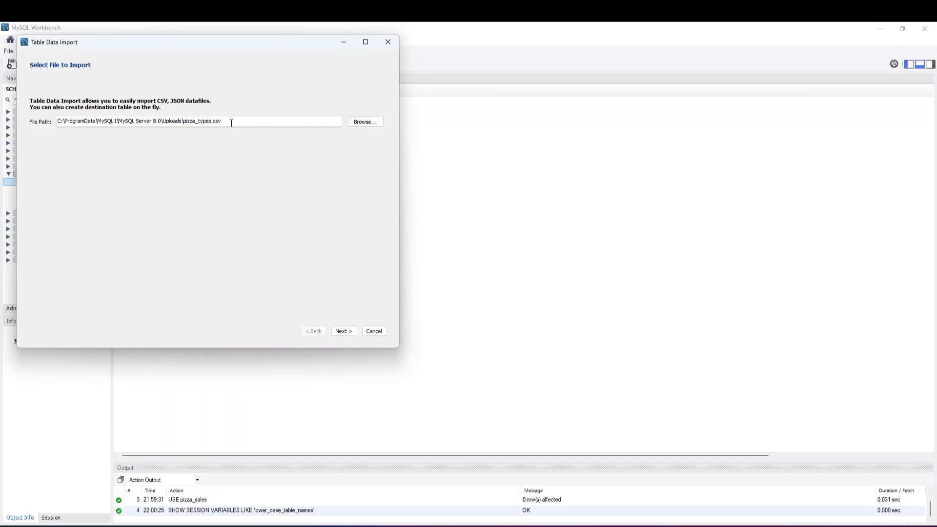
Choose pizza_types.csv from the Uploads folder as the source and a new table pizza_types in pizza_sales as the destination
left_click(353, 124)
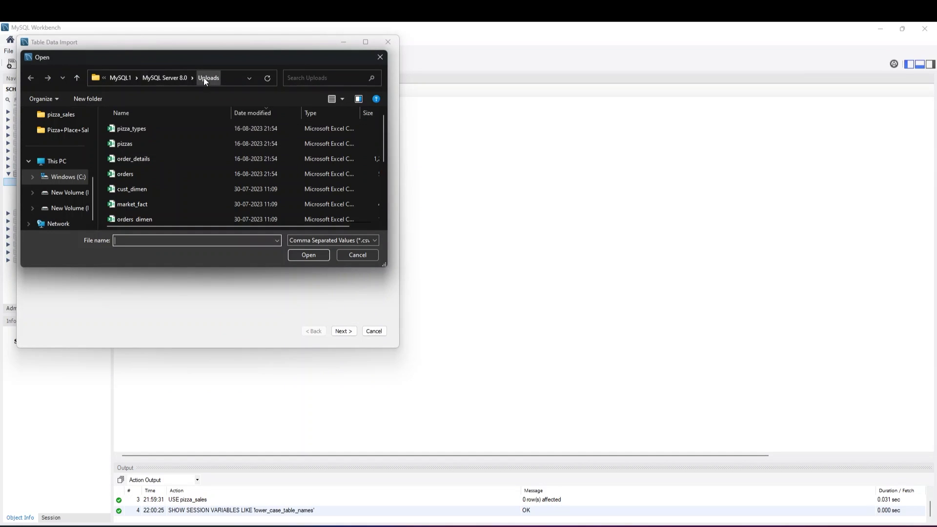
left_click(136, 127)
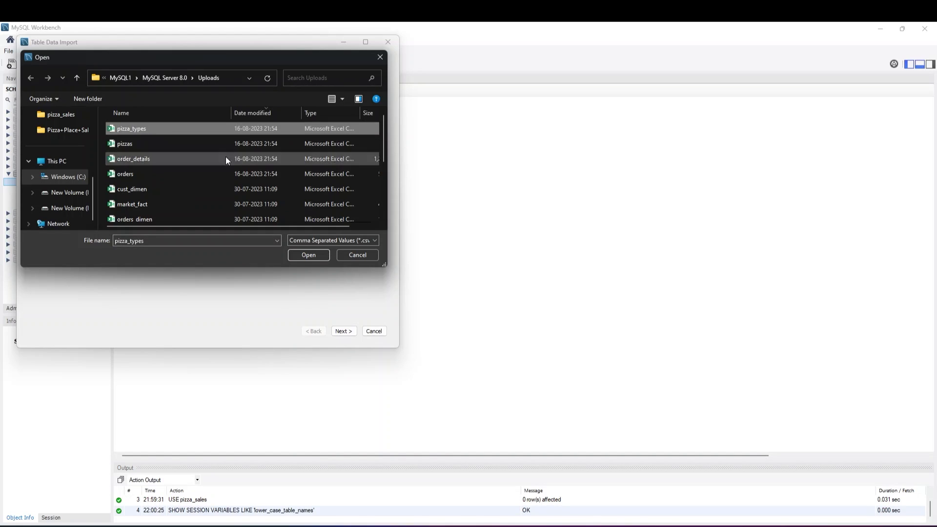
left_click(301, 256)
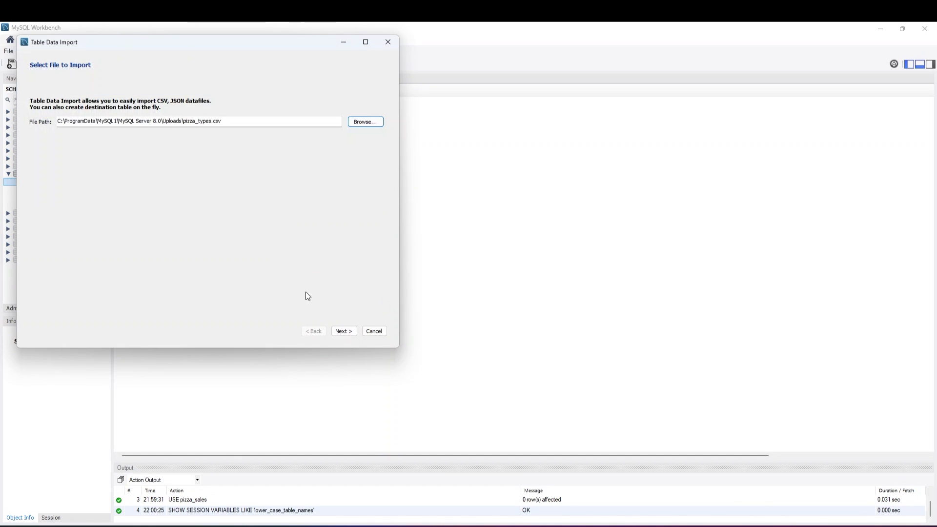
left_click(339, 332)
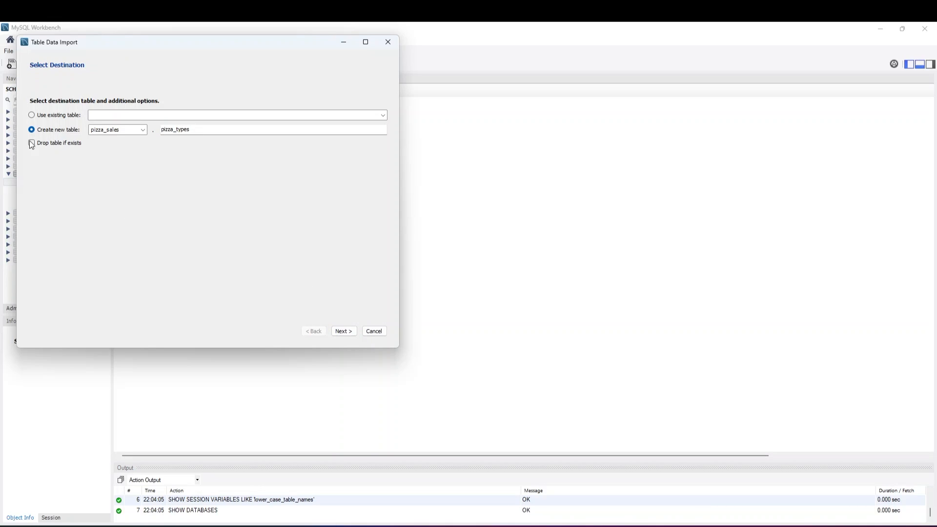
left_click(344, 332)
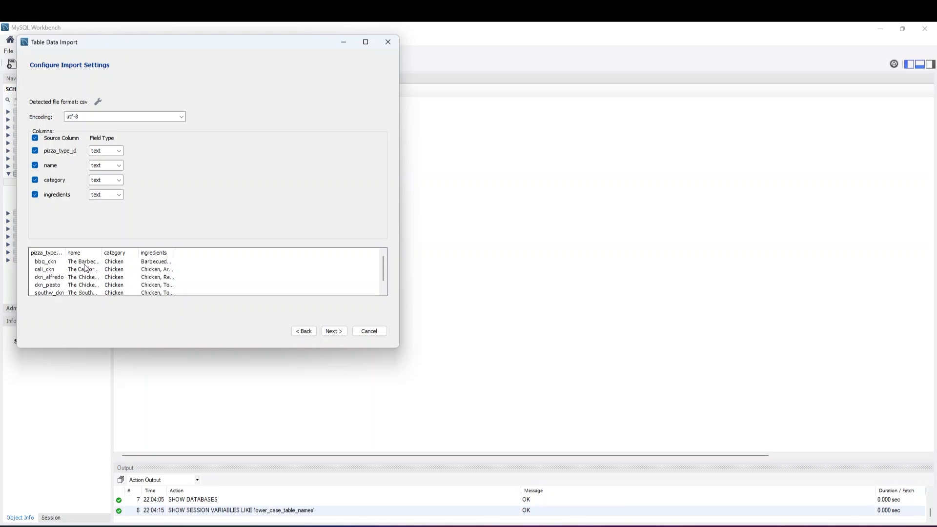
Set the field types of pizza_type_id, name, category and ingredients to text
left_click(118, 151)
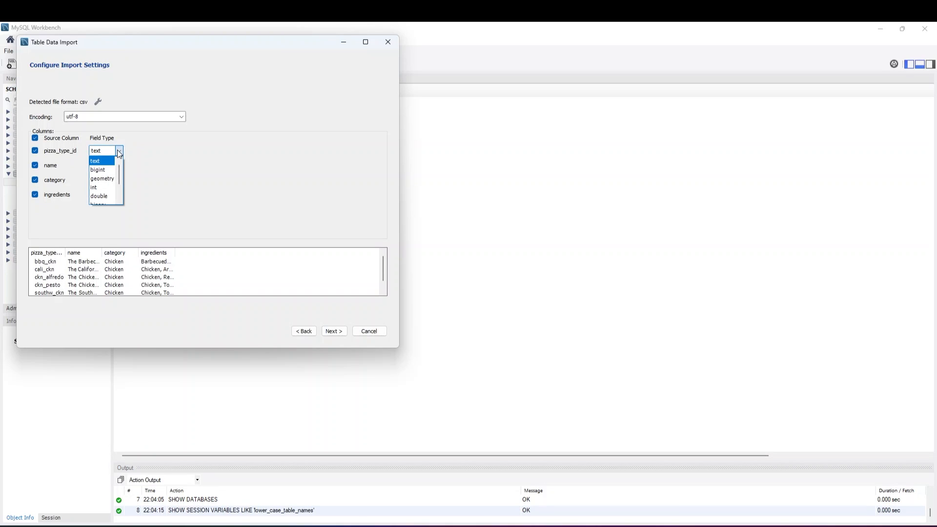
left_click(106, 164)
left_click(119, 166)
left_click(105, 178)
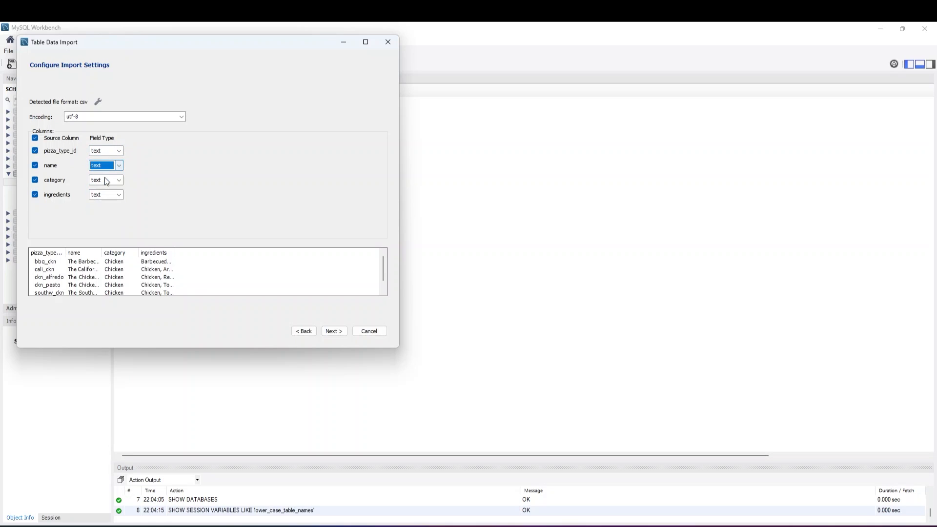
left_click(119, 180)
left_click(104, 190)
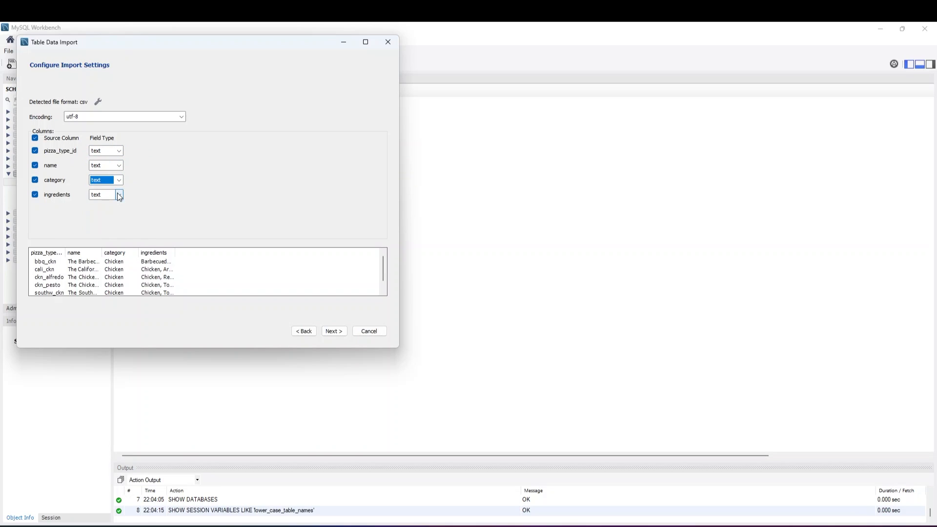
left_click(119, 195)
left_click(104, 204)
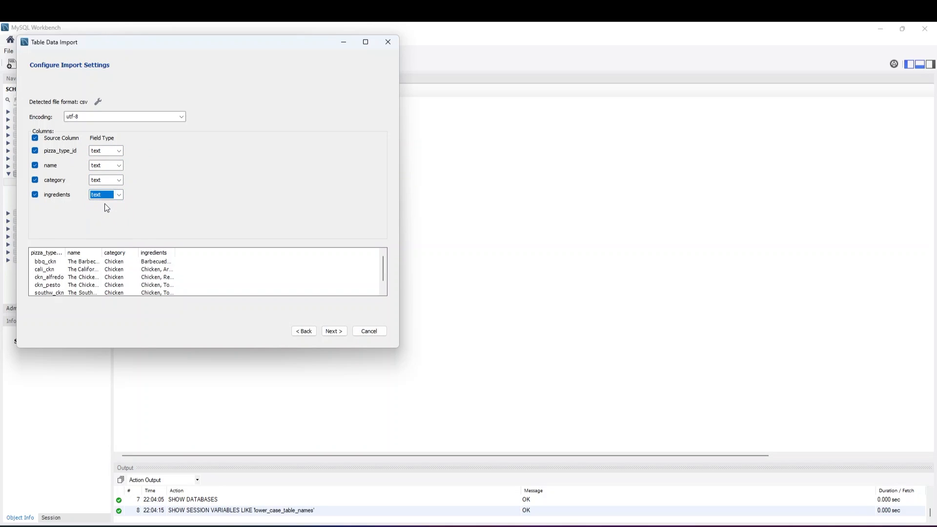
Run the pizza_types import and finish the wizard
left_click(325, 333)
left_click(347, 331)
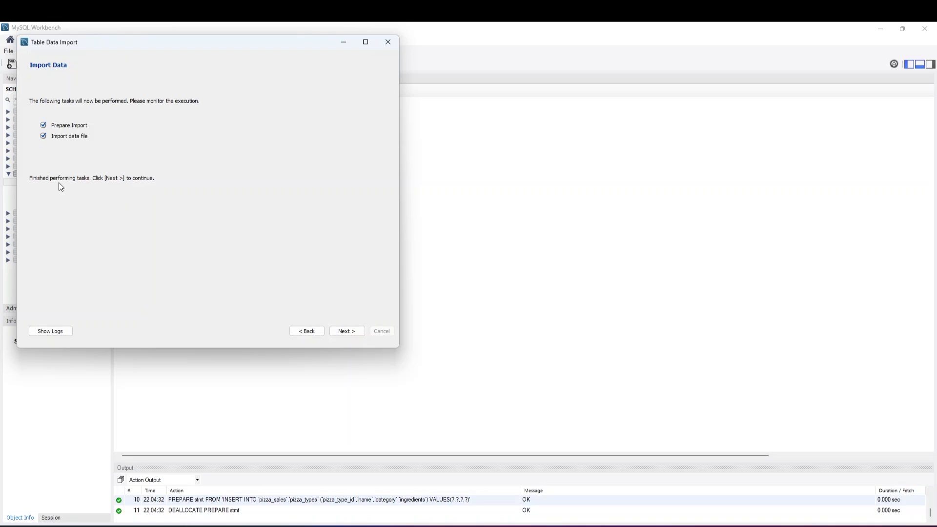
left_click(340, 330)
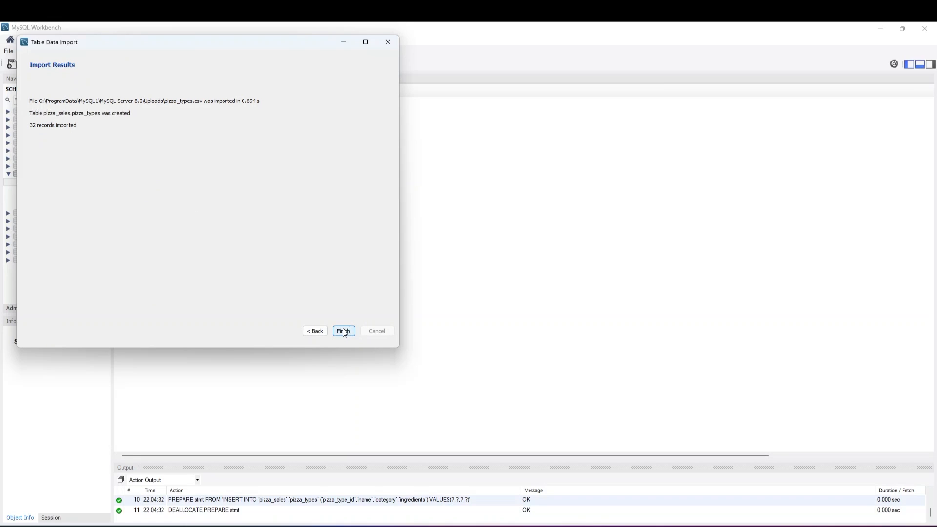
left_click(343, 331)
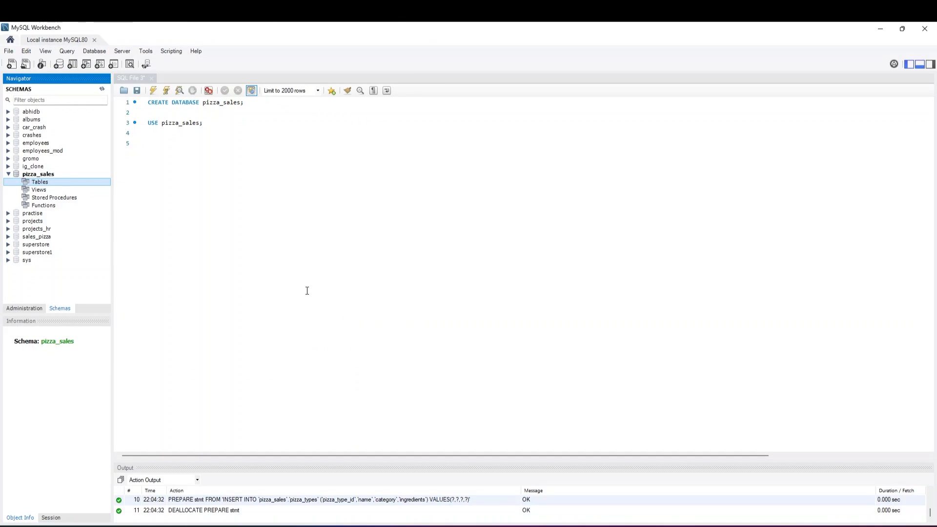
Refresh the schema list and view the columns of the pizza_types table in pizza_sales
left_click(102, 89)
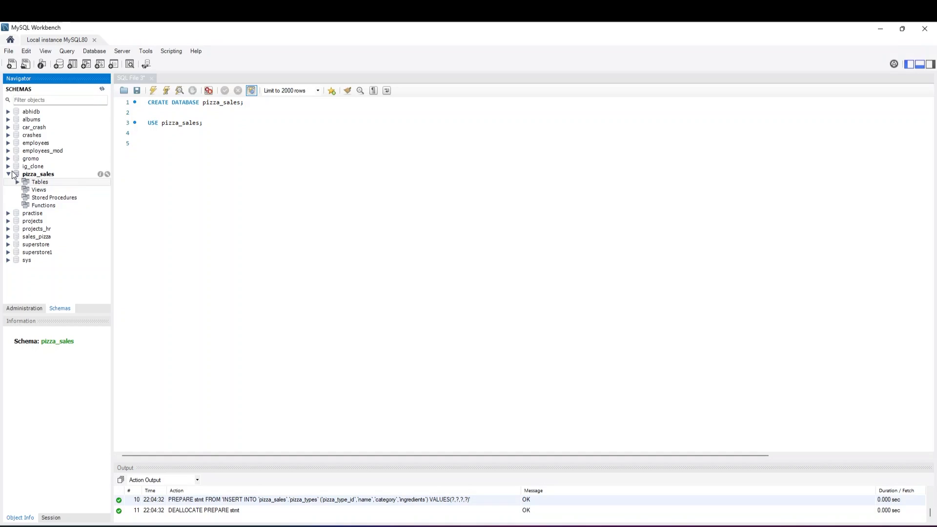
left_click(18, 182)
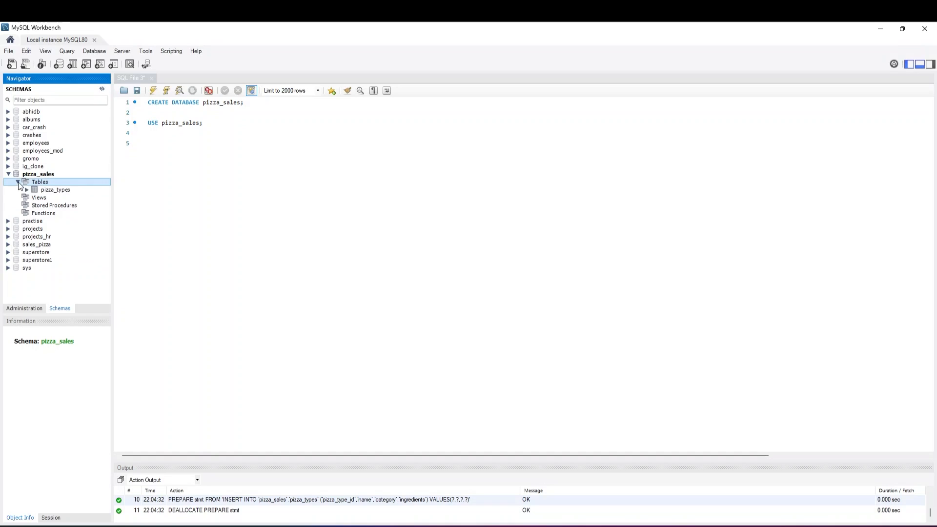
left_click(56, 192)
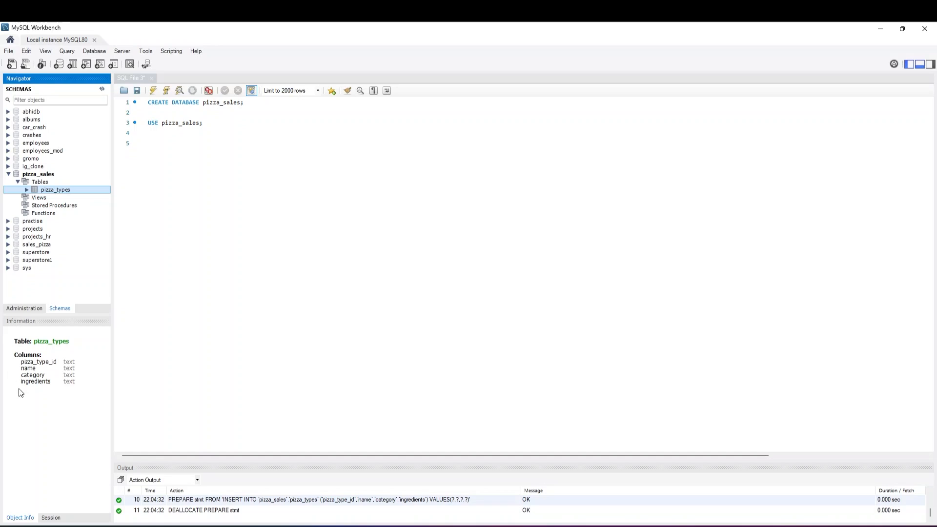
Start another table data import with pizzas.csv as the source and a new table pizzas in pizza_sales as the destination
right_click(29, 182)
left_click(52, 221)
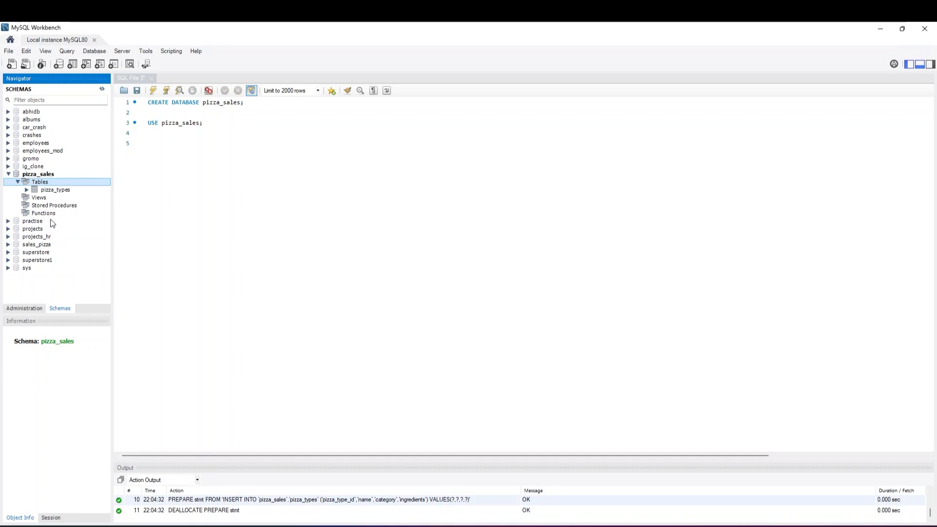
left_click(362, 134)
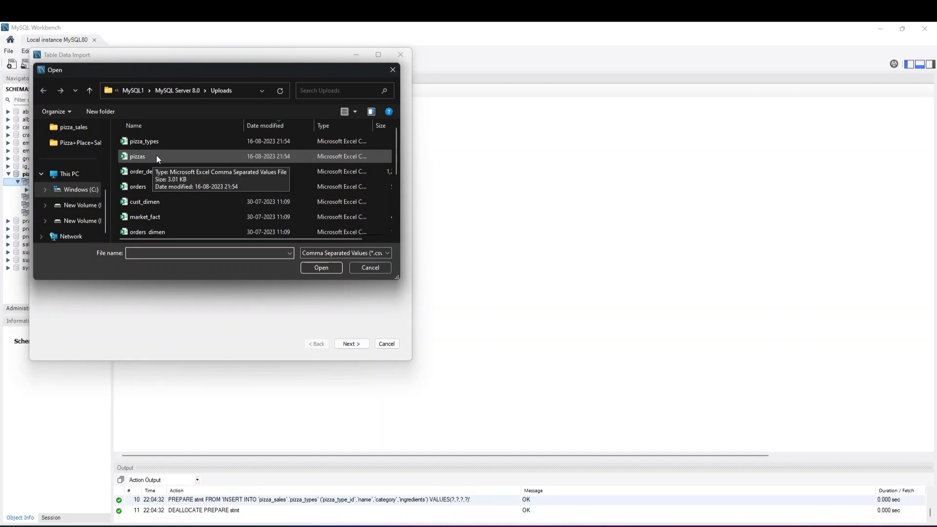
left_click(140, 156)
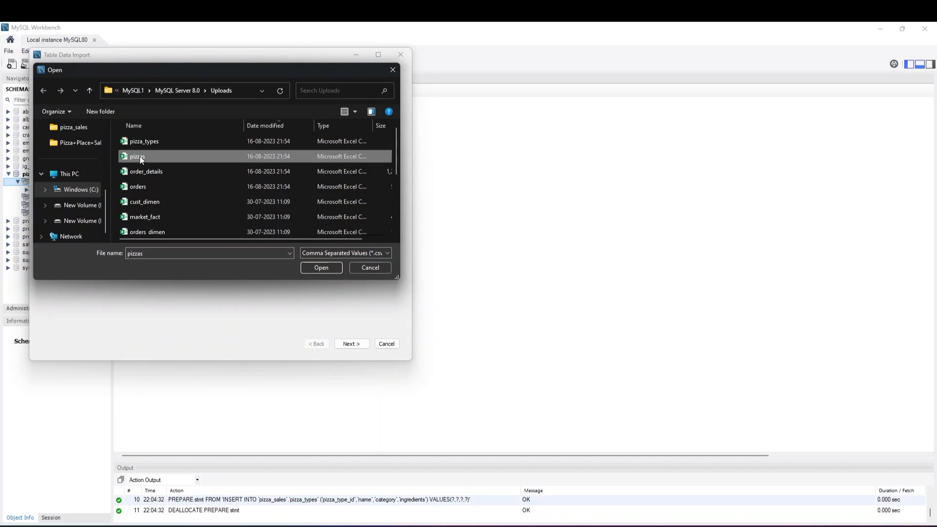
left_click(325, 265)
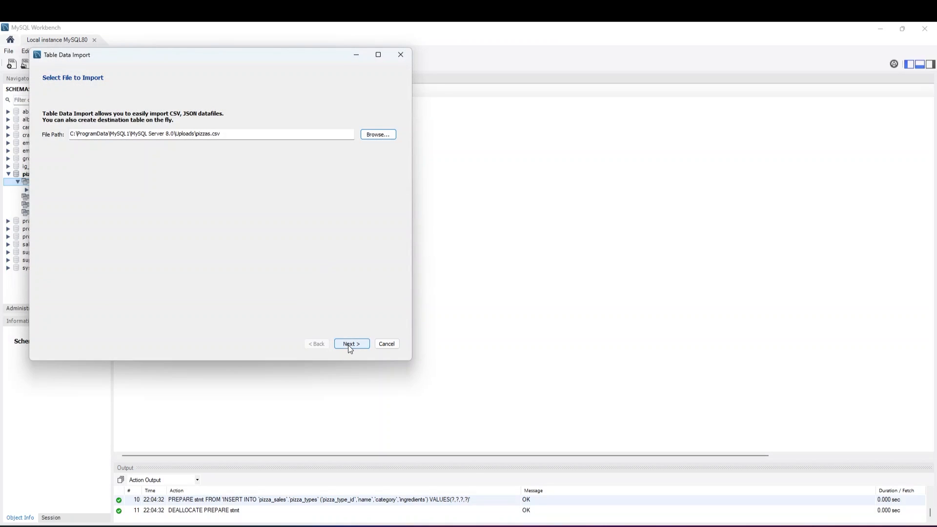
left_click(350, 344)
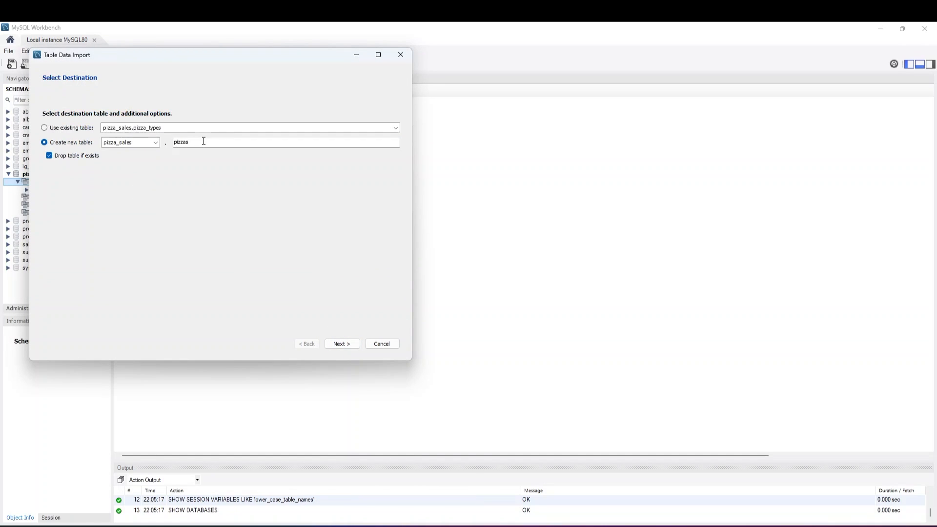
left_click(340, 344)
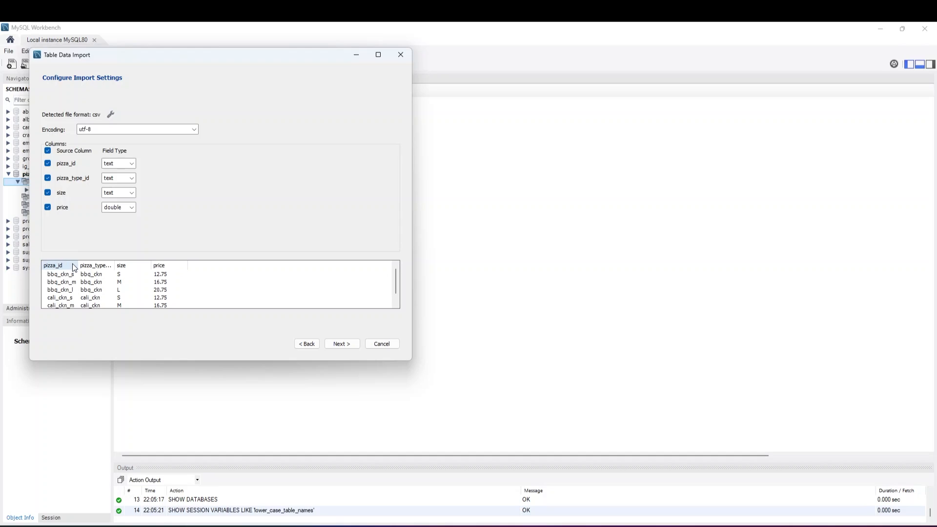
Set pizza_id, pizza_type_id and size to text and price to double, and proceed to the import execution page
left_click(126, 163)
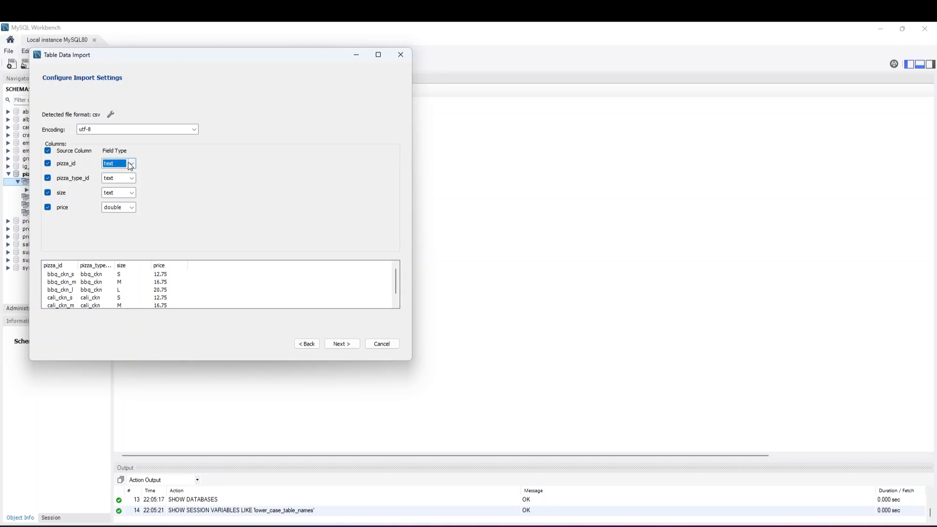
left_click(116, 178)
left_click(127, 178)
left_click(124, 190)
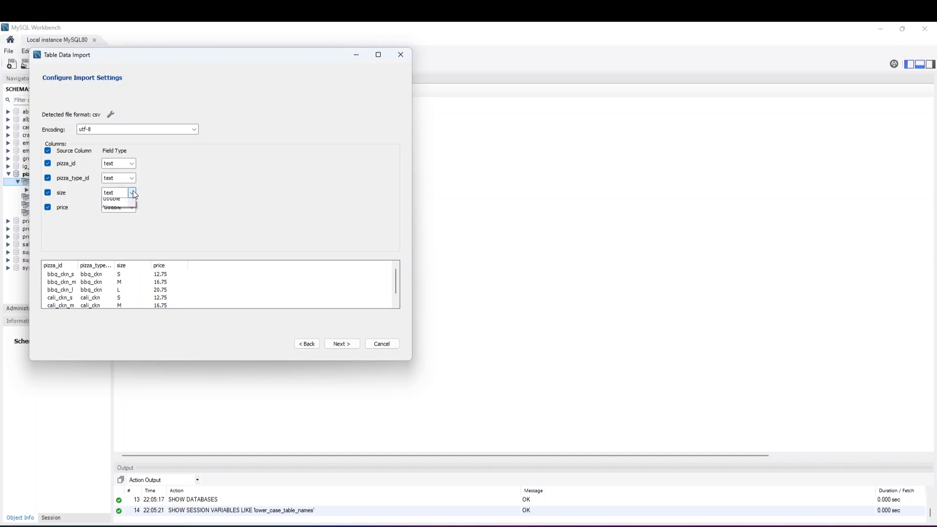
left_click(132, 191)
left_click(120, 201)
left_click(130, 207)
left_click(114, 227)
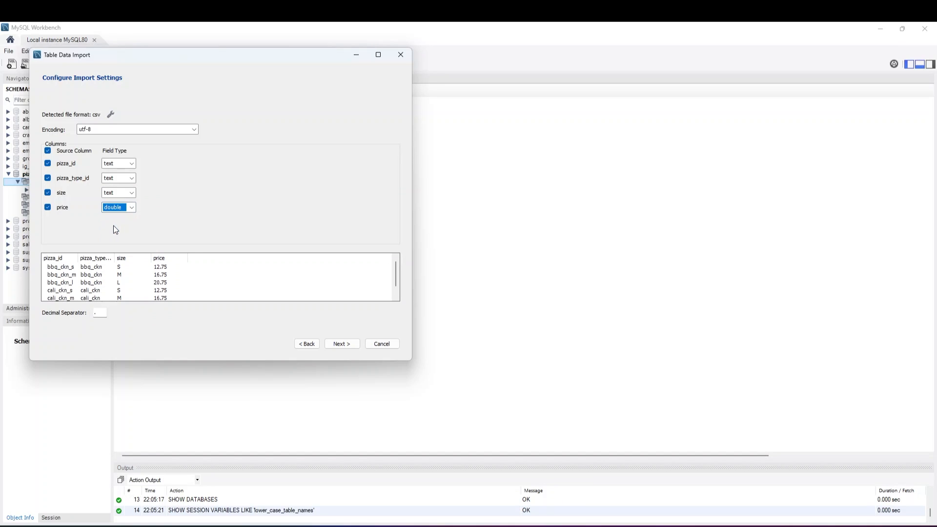
left_click(341, 346)
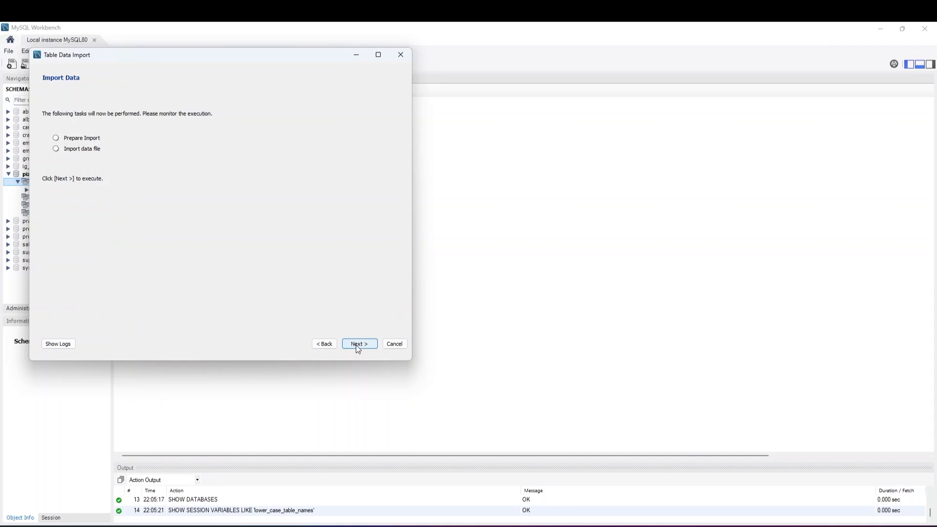
Run the pizzas import and finish the wizard
left_click(356, 345)
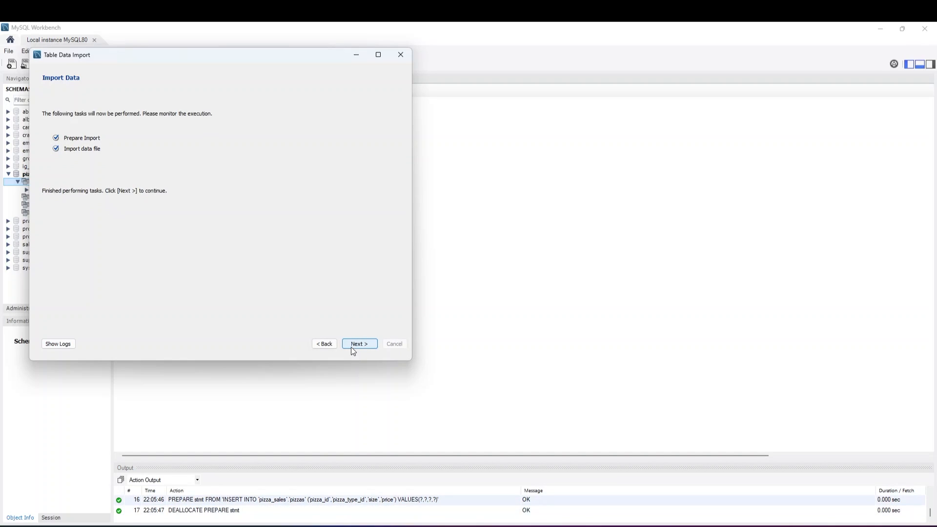
left_click(352, 344)
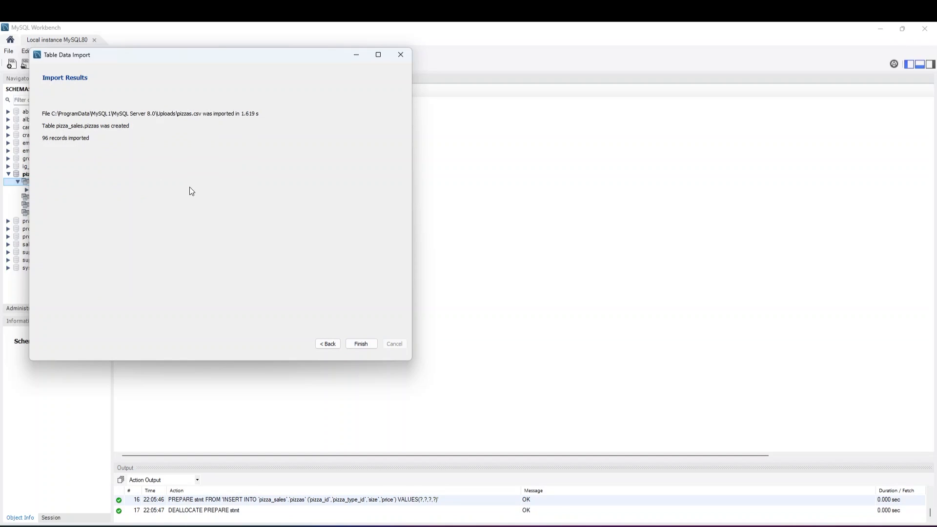
left_click(360, 344)
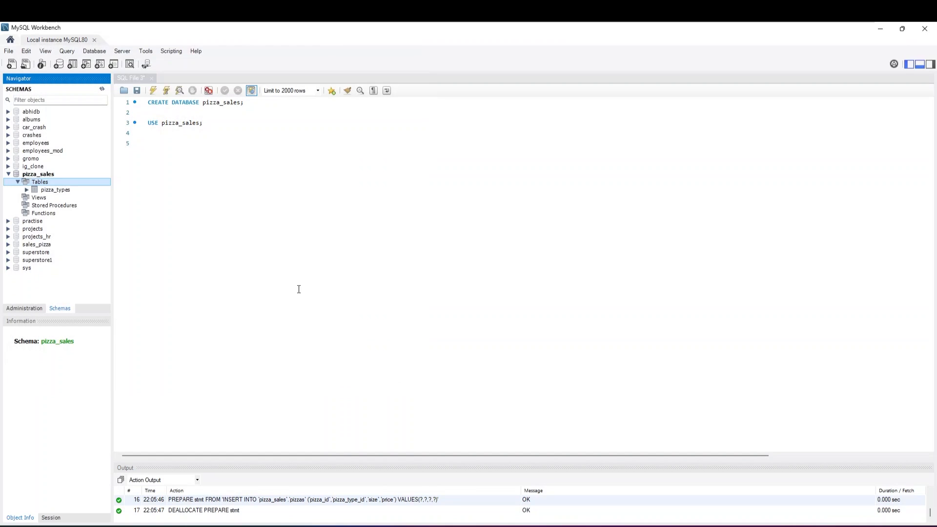
Begin a CREATE TABLE statement for orders below the USE line, with order_id INT PRIMARY KEY as its first column
left_click(177, 137)
key("Return")
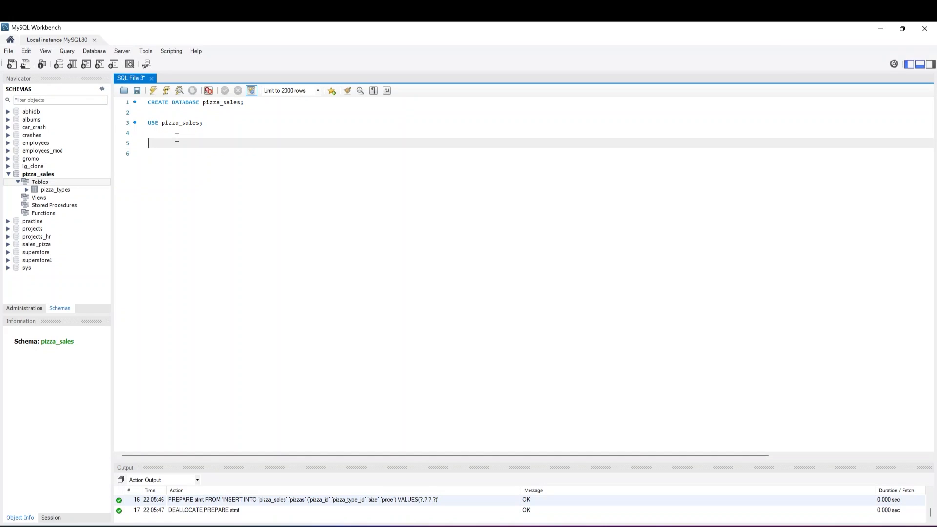
type("CREATE TABLE ord")
type("ers(")
key("Return")
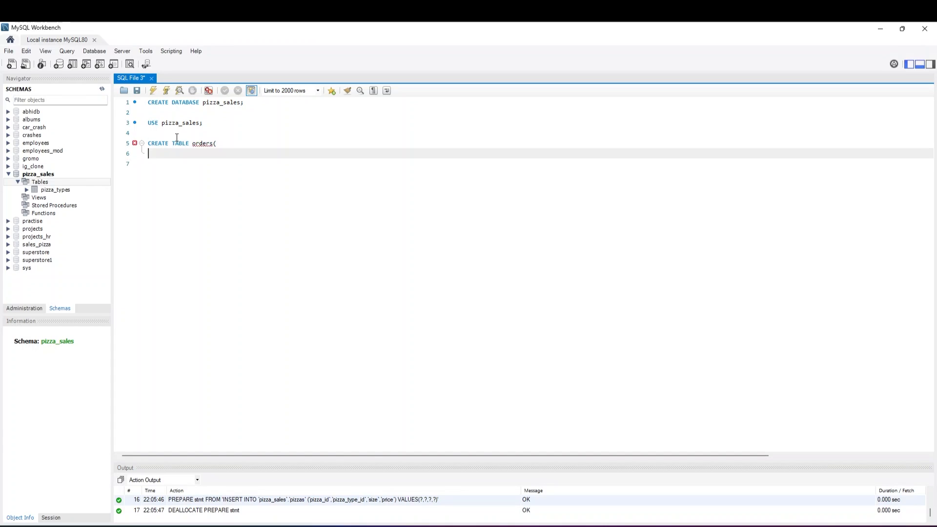
left_click(213, 143)
left_click(214, 153)
type("order_id INT PRIMA")
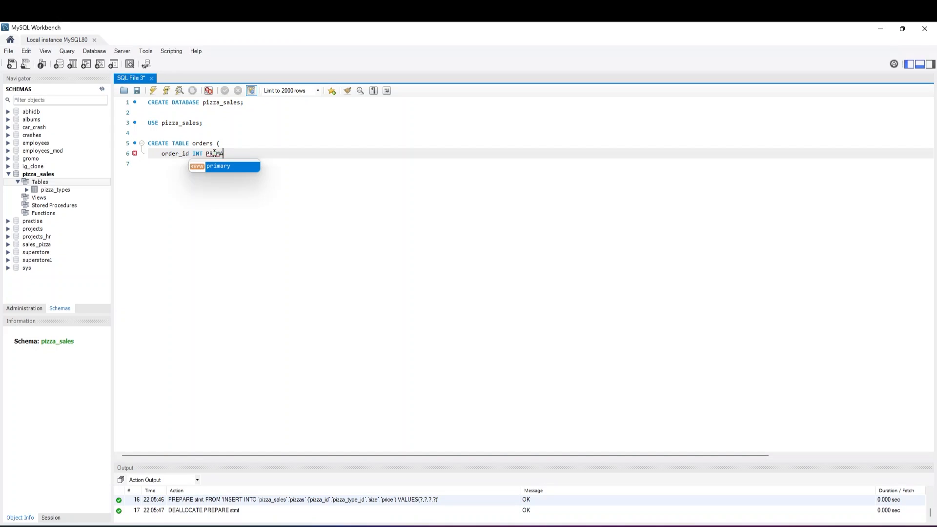
type("RY KEY,")
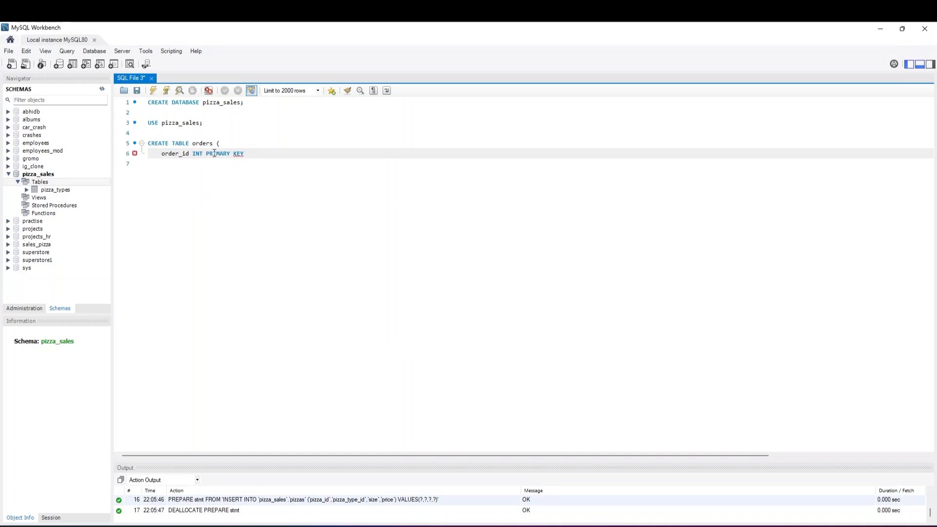
Add date and time columns of type TEXT to the orders table definition
key("Return")
type("date")
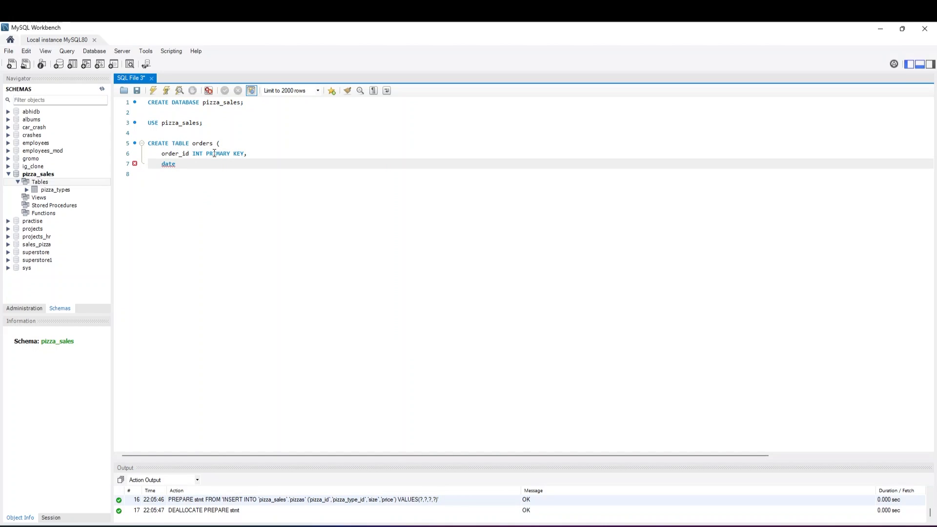
type(" TESX")
type("T")
key("BackSpace")
key("BackSpace")
key("BackSpace")
type("XT,")
key("Return")
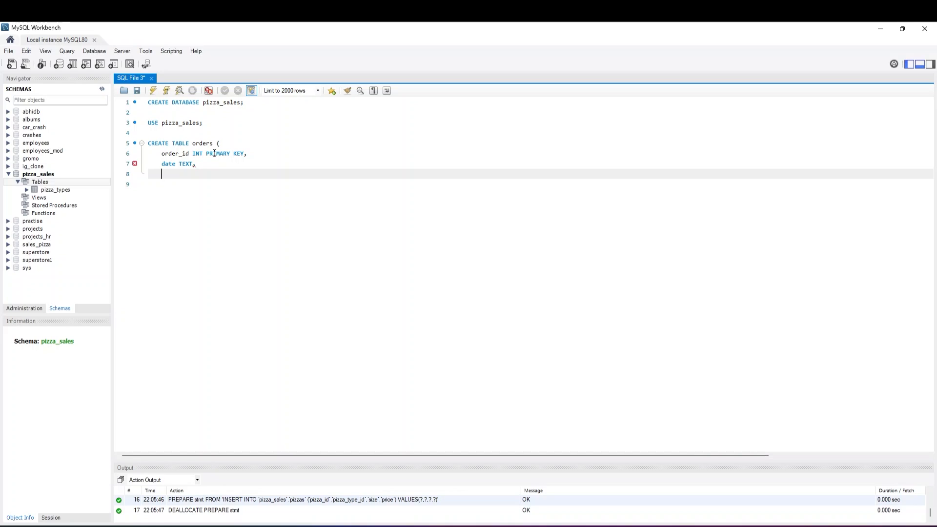
type("time TEXT")
key("Return")
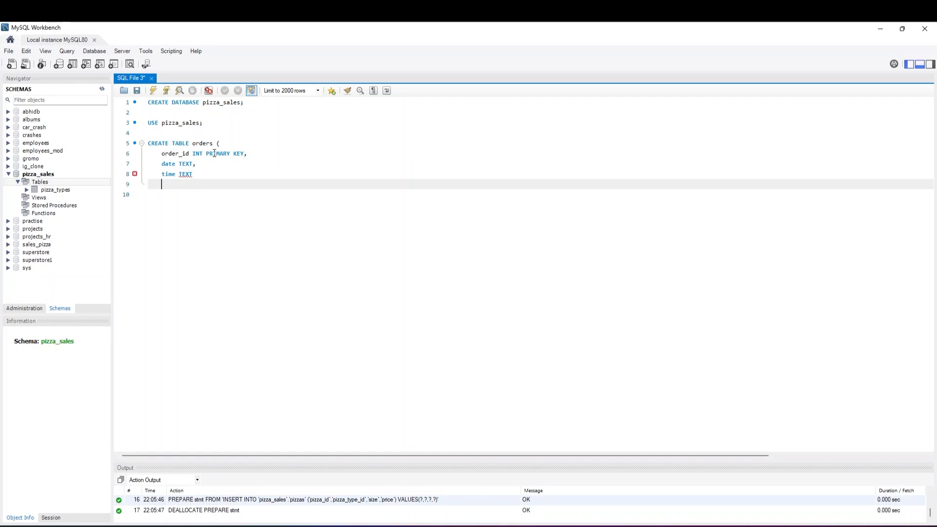
Close the CREATE TABLE orders statement with a semicolon and execute only that statement
type(");")
left_click_drag(156, 184, 146, 139)
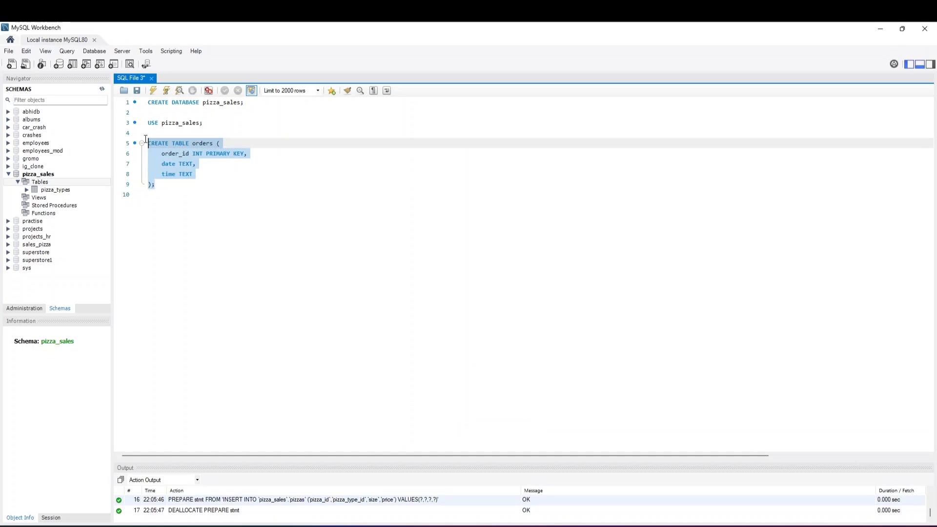
left_click(154, 92)
left_click(164, 185)
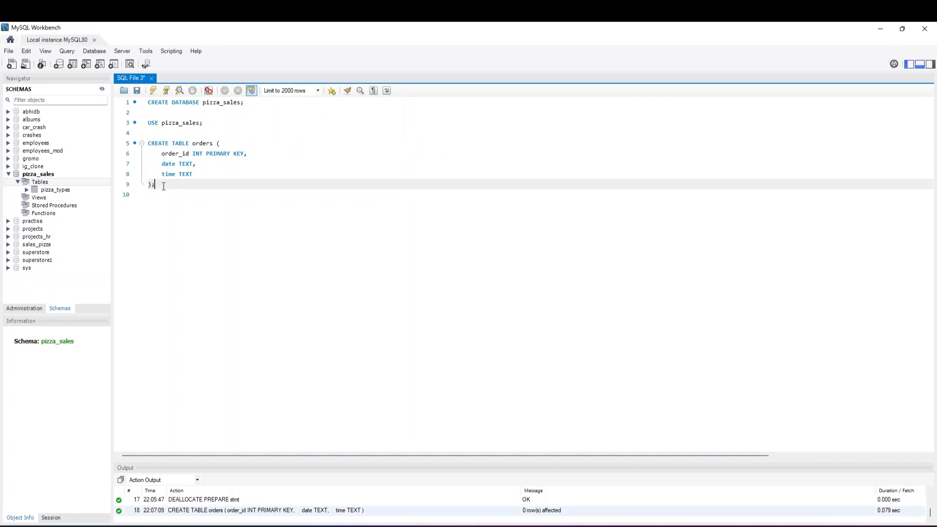
Start a LOAD DATA INFILE statement below it with the path 'C:/ProgramData/MySQL1/MySQL Server 8.0/Uploads/orders.csv'
key("Return")
key("Return")
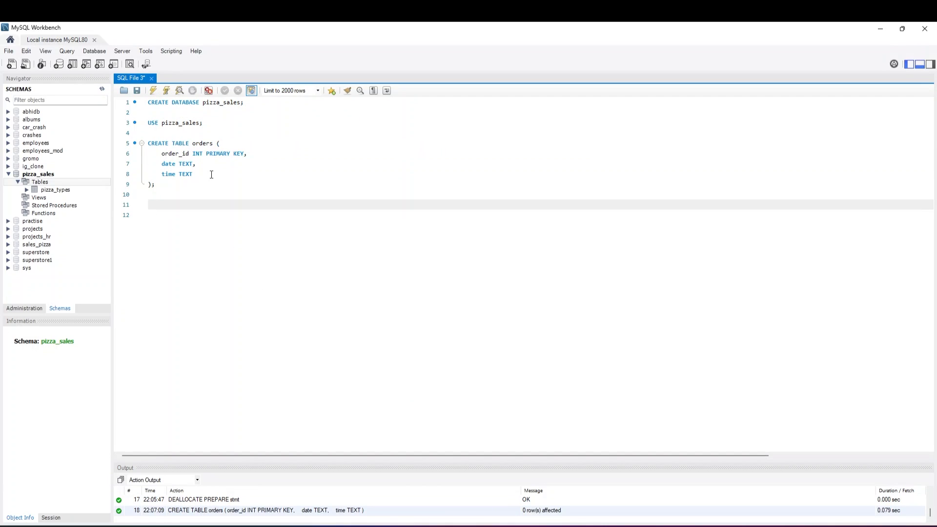
type("LOAD")
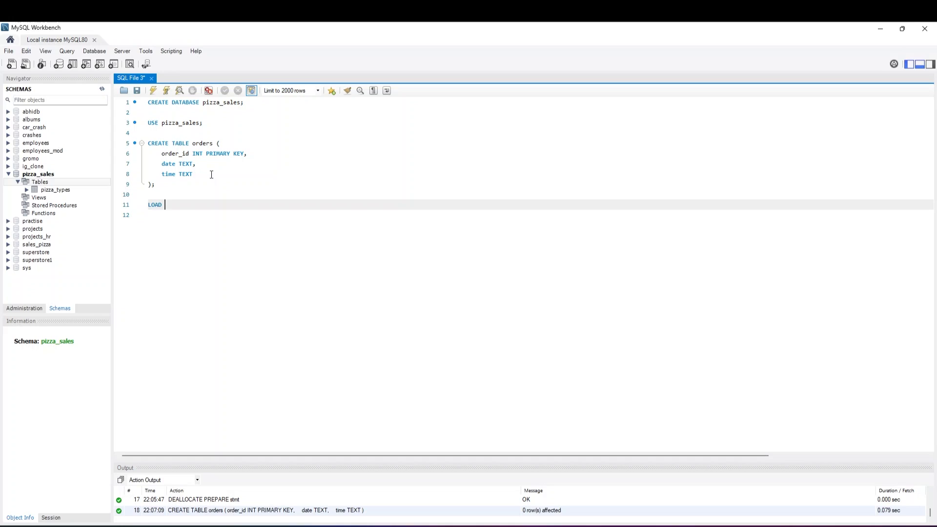
type(" DATA INFILE ''")
key("alt+Tab")
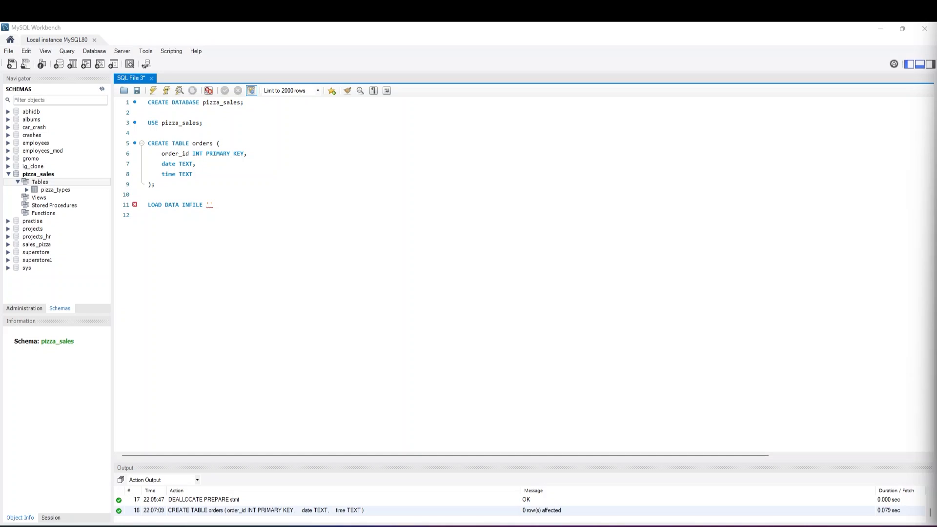
key("alt+Tab")
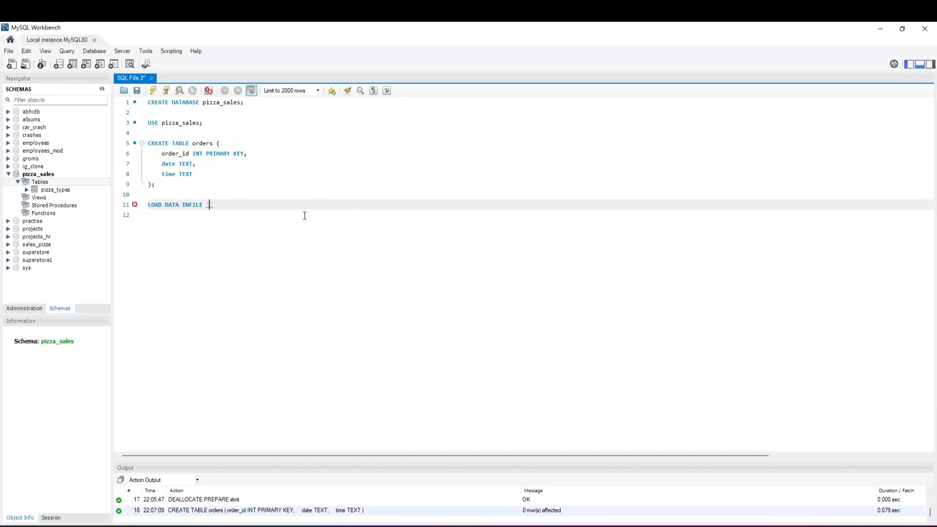
type("C:/ProgramData/MySQL/MySQL Server 8.0/Uploads/orders.csv")
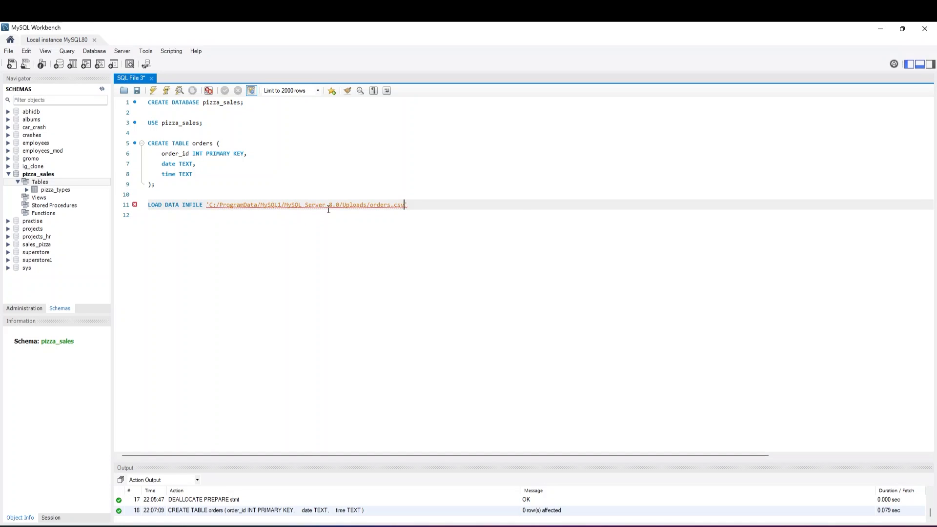
left_click(339, 222)
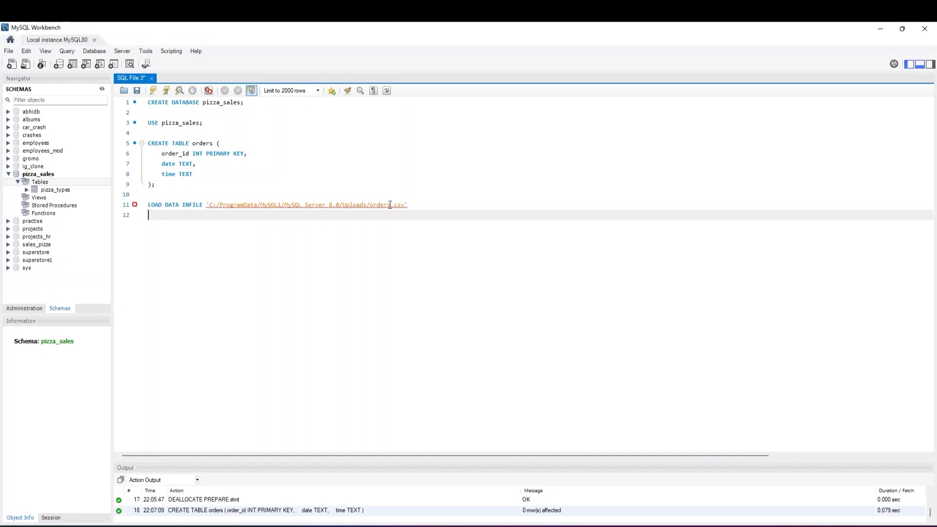
Add the line INTO TABLE orders to the LOAD DATA statement
left_click(410, 205)
key("Return")
type("INTO TAB")
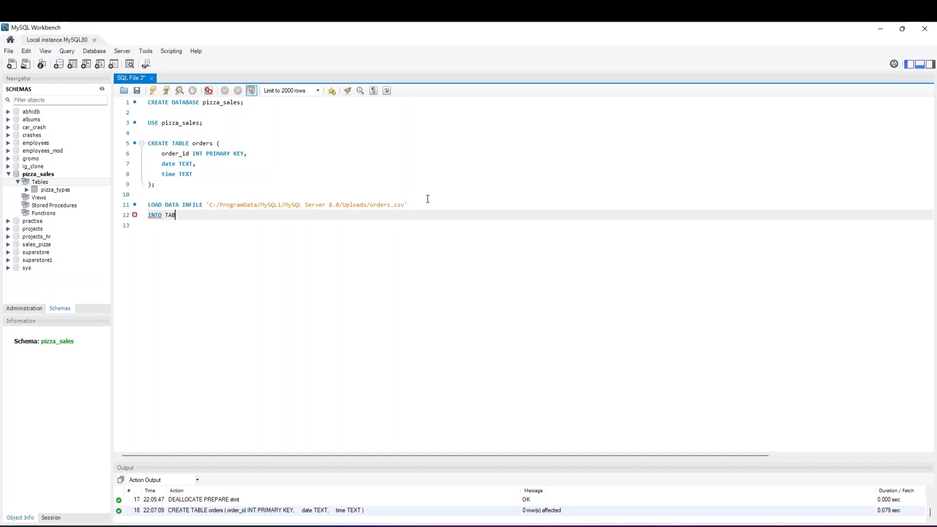
type("LE orders")
key("Down")
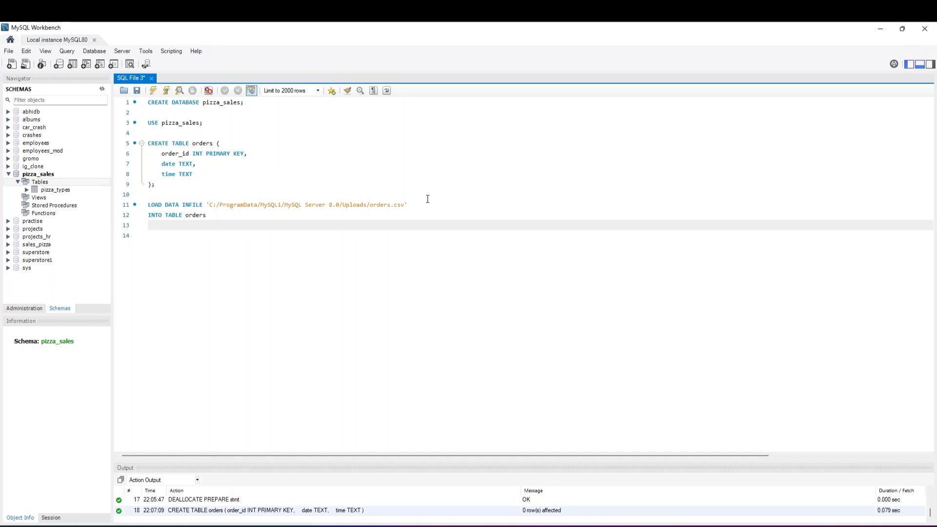
Add the clause FIELDS TERMINATED BY ',' OPTIONALLY ENCLOSED BY '"' to the LOAD DATA statement
type("FIELDS TERMINATED BY ',' OPTIONALLY")
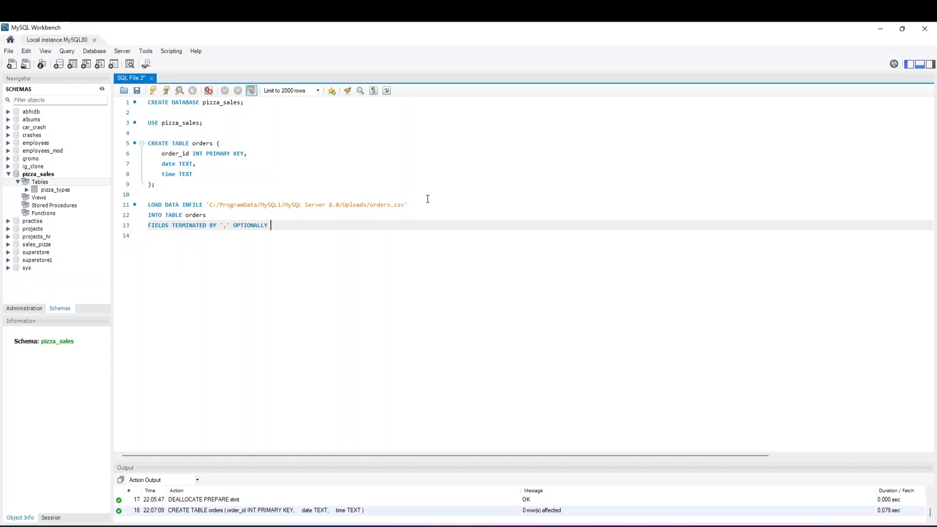
type(" ENCLOSED BY '\"'")
key("Return")
Complete the LOAD DATA statement with LINES TERMINATED BY '\n' and IGNORE 1 LINES;
type("LI")
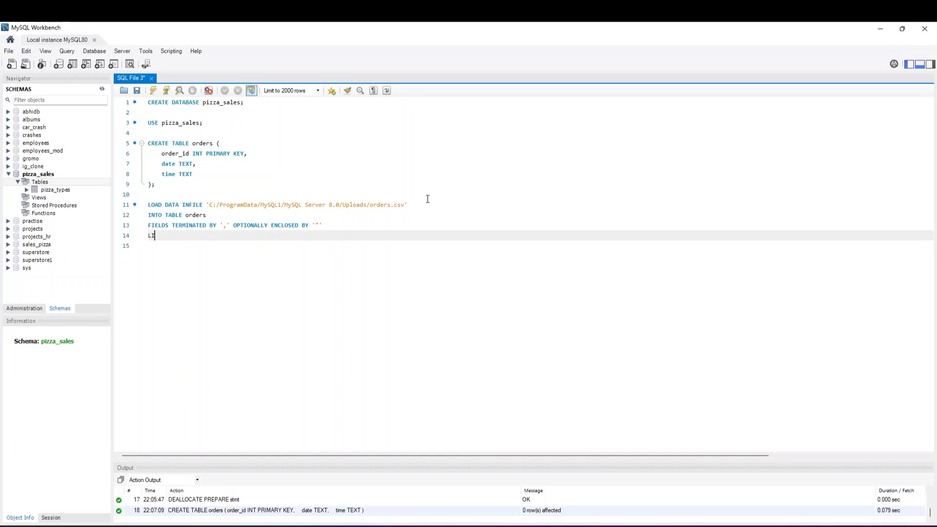
type("NES TERMINATED BY '\\n'")
key("Return")
type("IGNORE ")
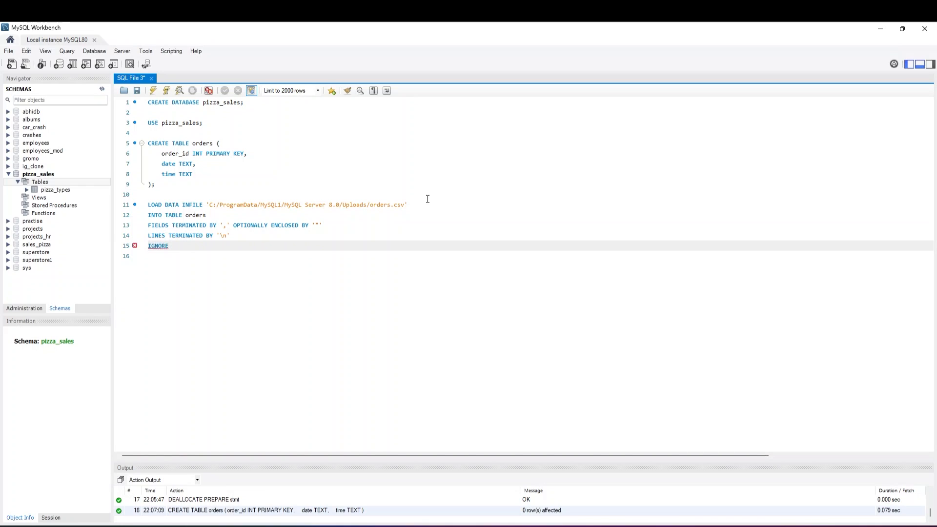
type("1 LINES;")
Execute only the LOAD DATA statement to load orders.csv into the orders table
left_click_drag(208, 244, 146, 205)
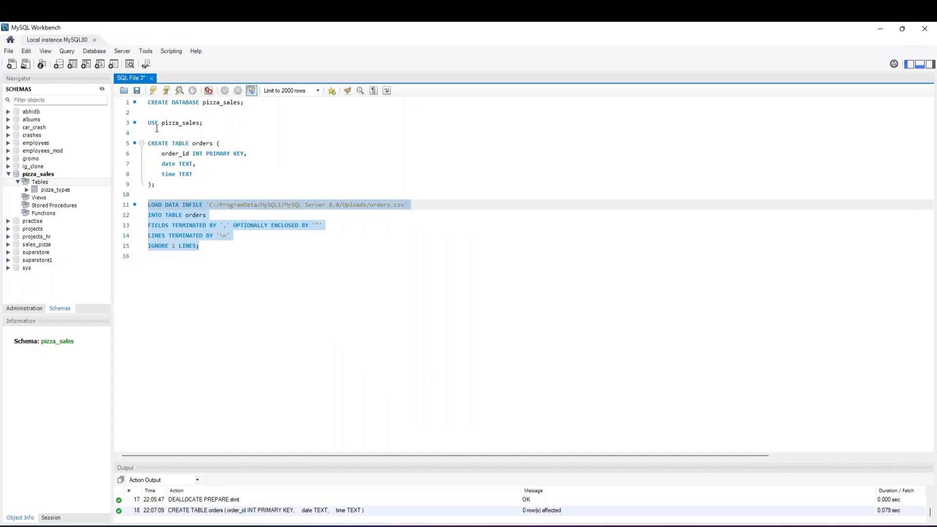
left_click(155, 93)
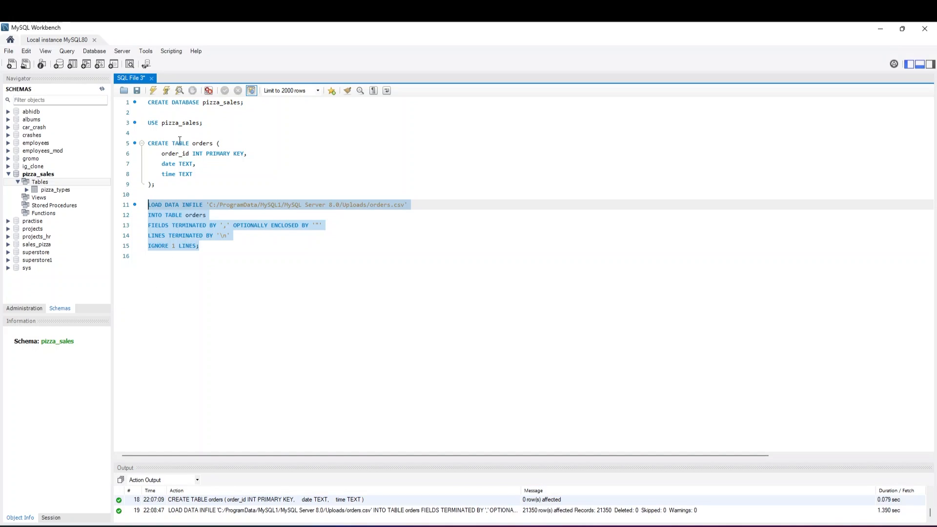
left_click(198, 236)
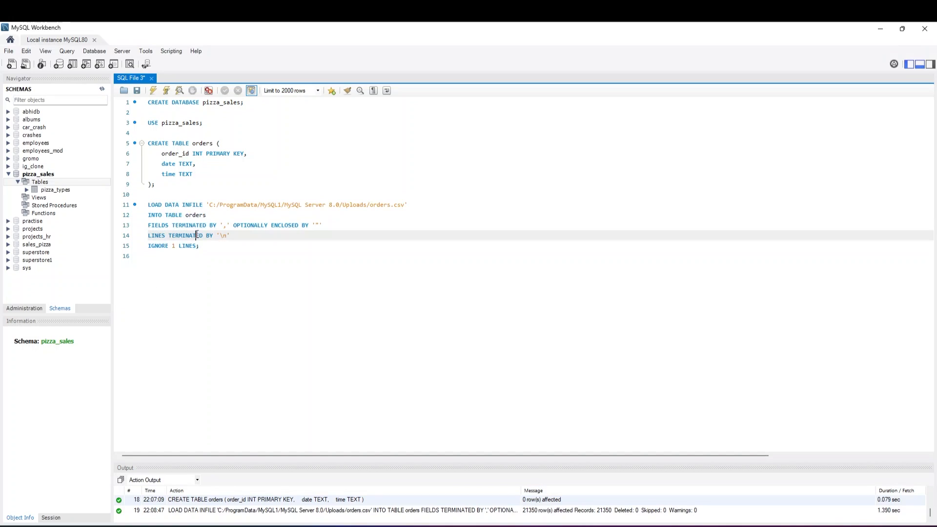
Refresh the schema list and view the columns of the orders table in pizza_sales
left_click(102, 89)
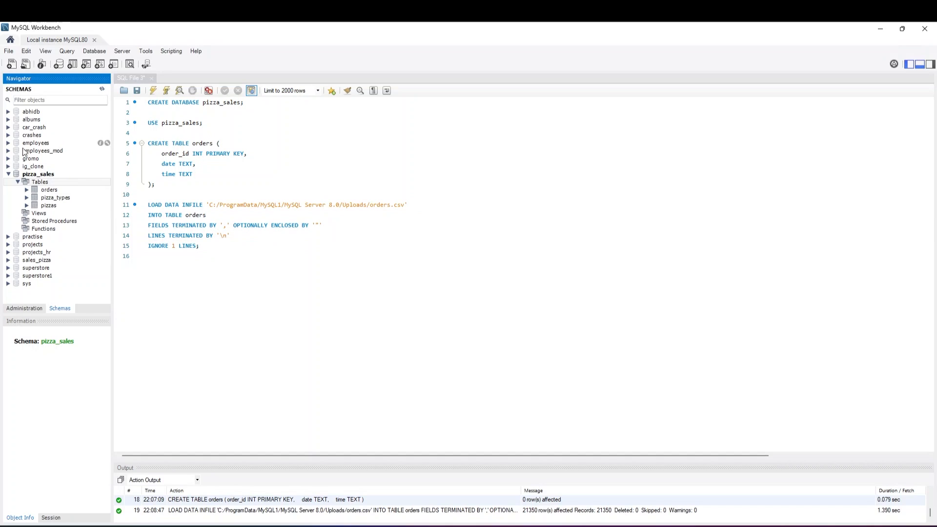
left_click(48, 190)
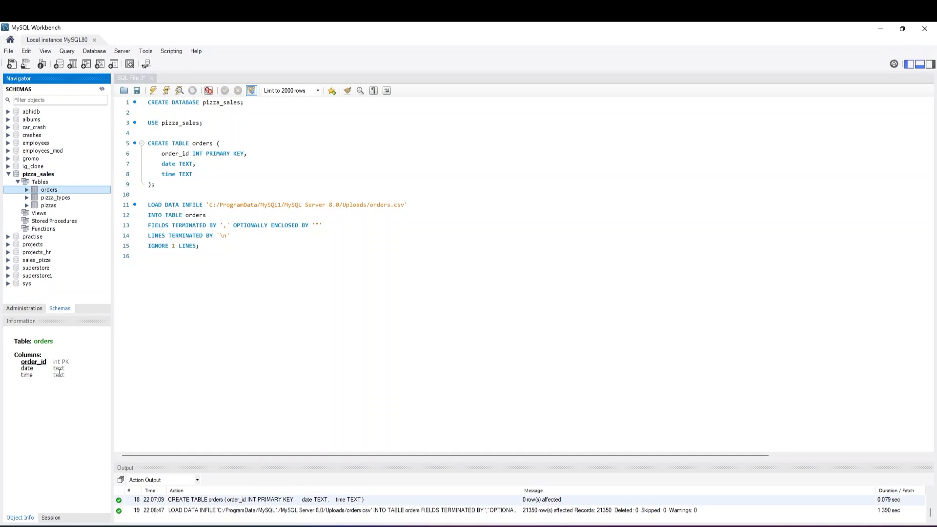
Begin a CREATE TABLE statement for order_details below the load statement, with order_details INT PRIMARY KEY as its first column
left_click(186, 266)
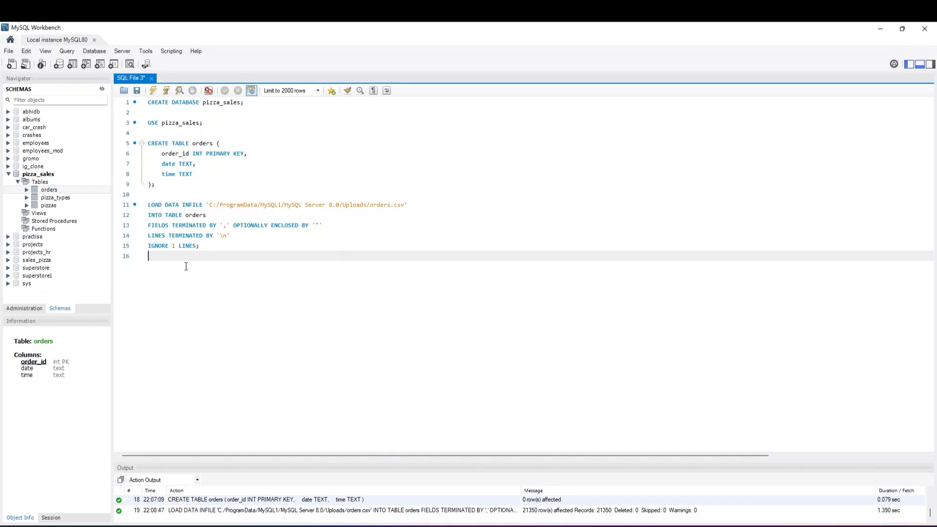
key("Return")
type("CREATE")
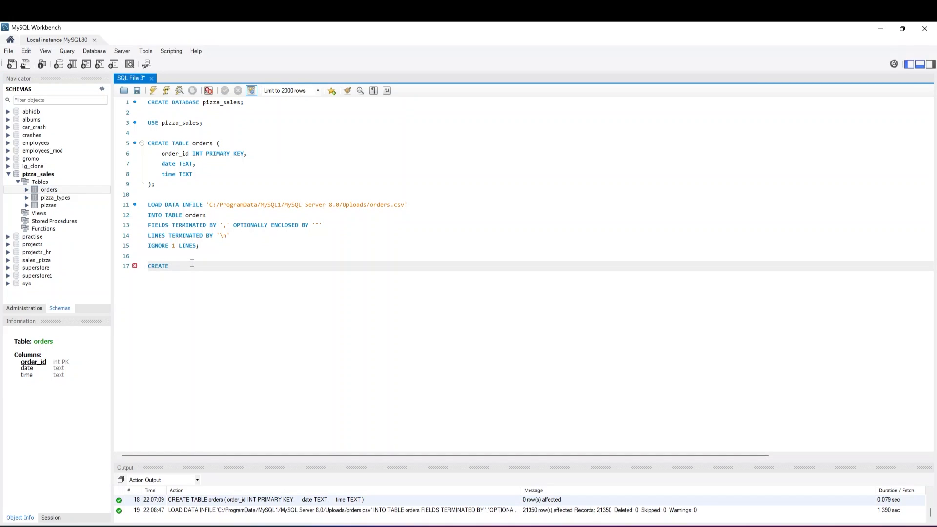
type(" TABLE order_details (")
key("Return")
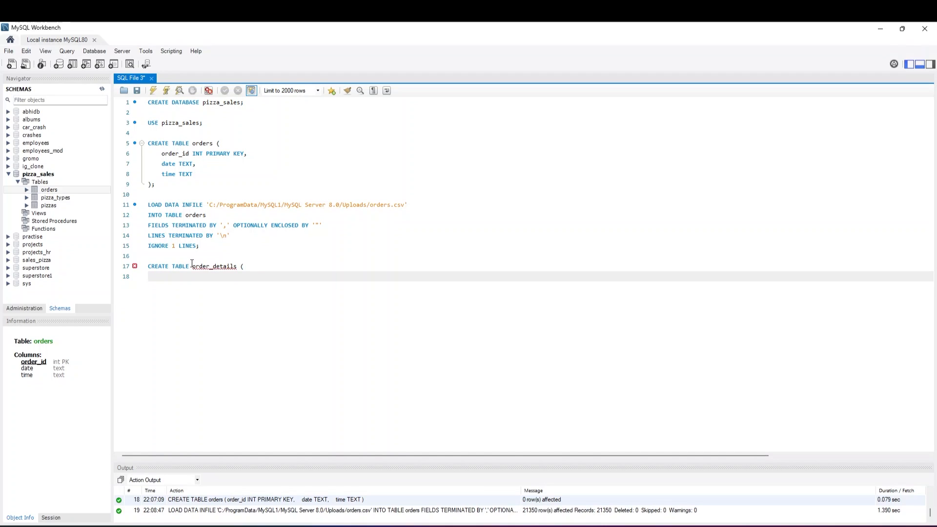
key("Tab")
type("order_details INT PRIMARY ")
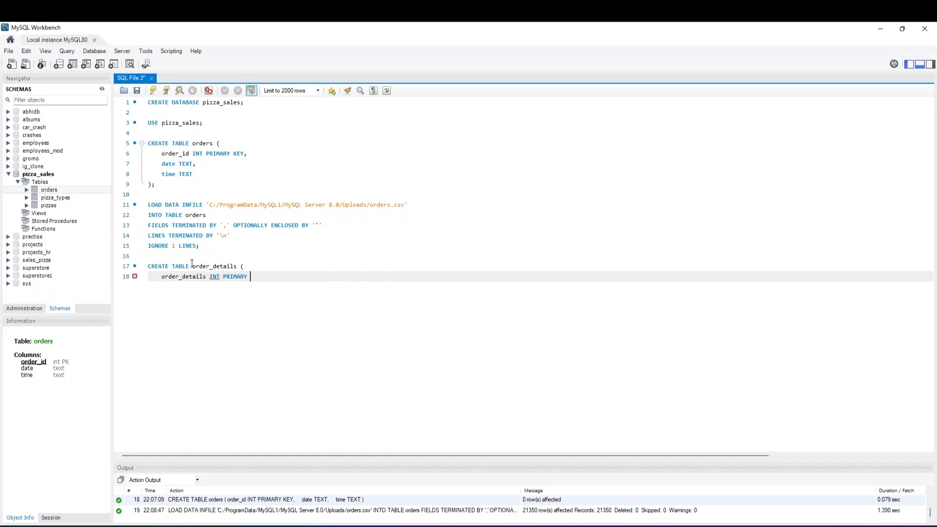
type("KEY,")
Add the columns order_id INT and pizza_id TEXT to the order_details CREATE TABLE statement
key("Return")
type("order_id")
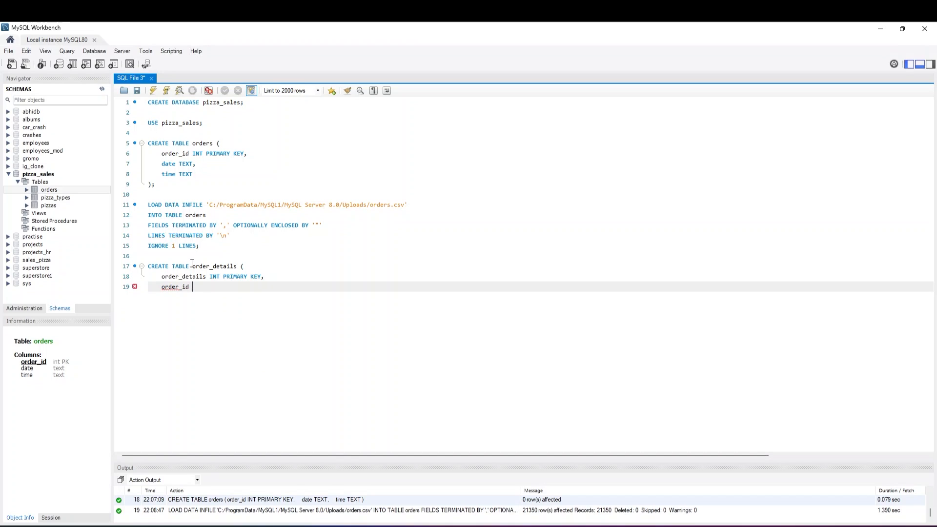
type(" INT")
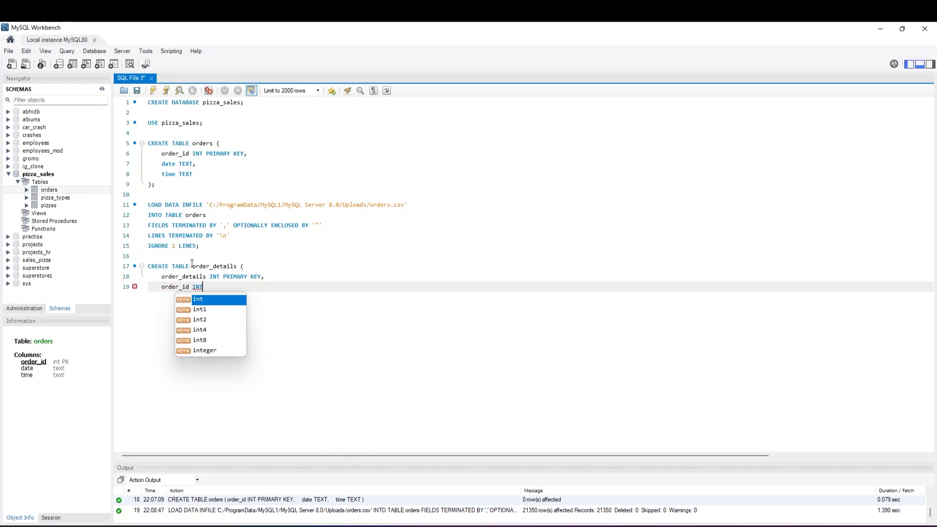
type(",")
key("Return")
type("pi")
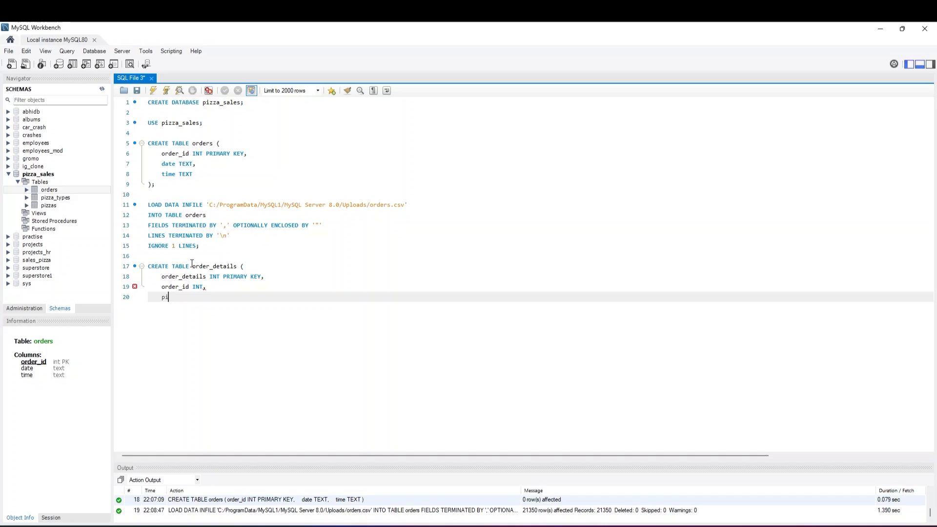
type("zza_id TEXT,")
key("Return")
Complete the order_details CREATE TABLE statement with a quantity INT column and closing );, and execute only this statement
type("quan")
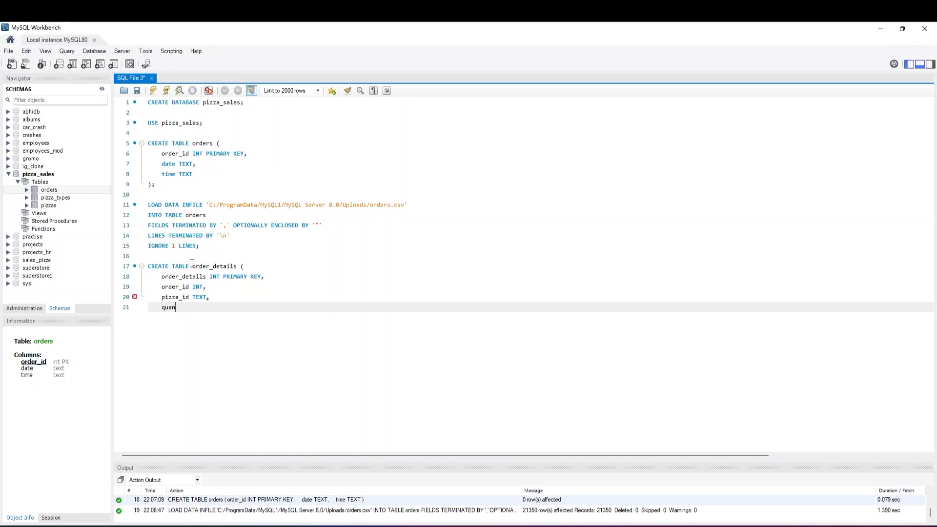
type("tity in")
key("BackSpace")
key("BackSpace")
key("BackSpace")
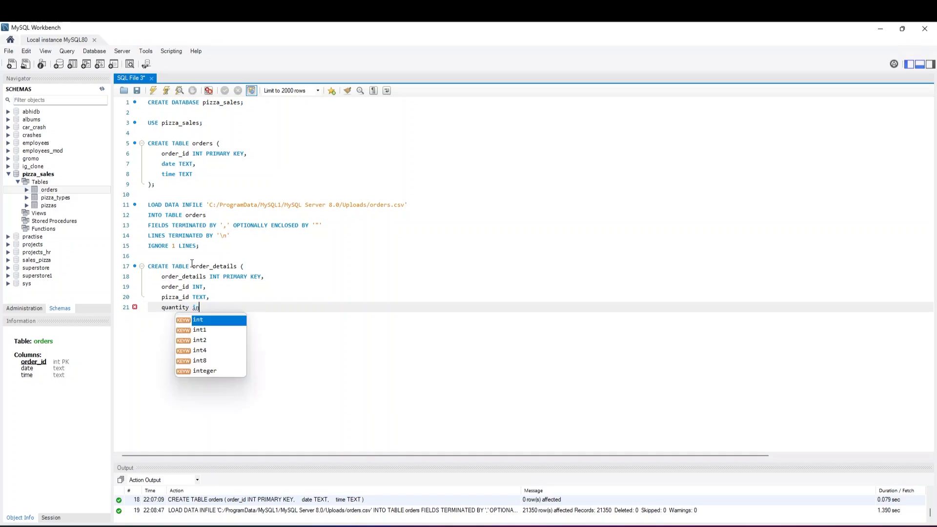
type("INT")
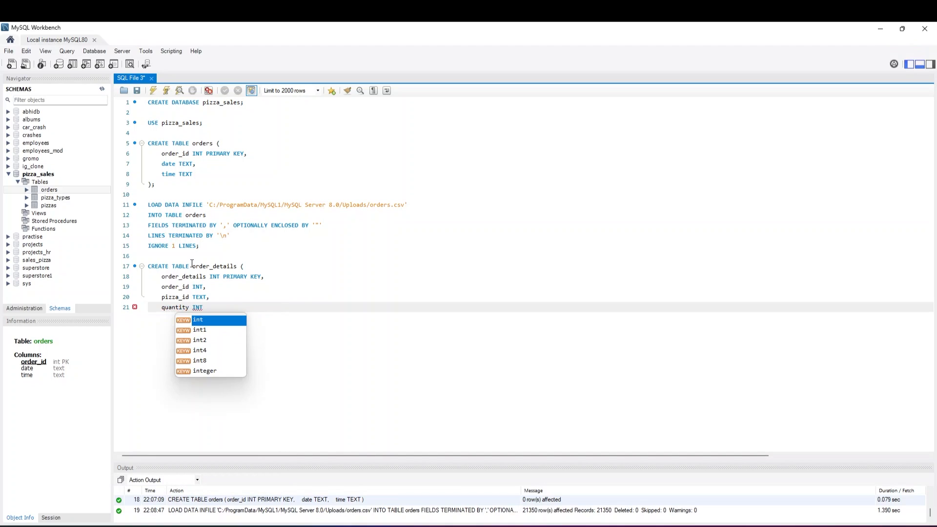
key("Return")
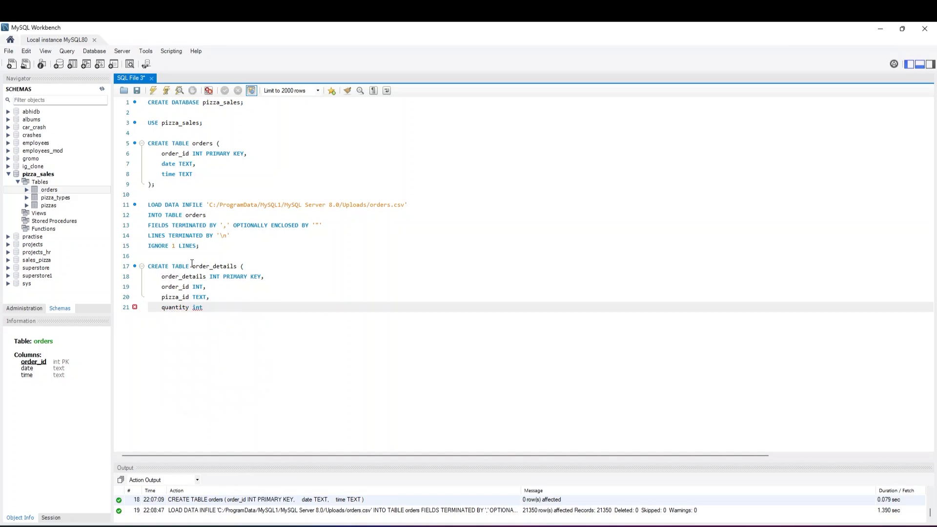
key("BackSpace")
key("BackSpace")
key("BackSpace")
type("INT")
key("Return")
key("BackSpace")
key("BackSpace")
key("BackSpace")
type("INT")
key("Return")
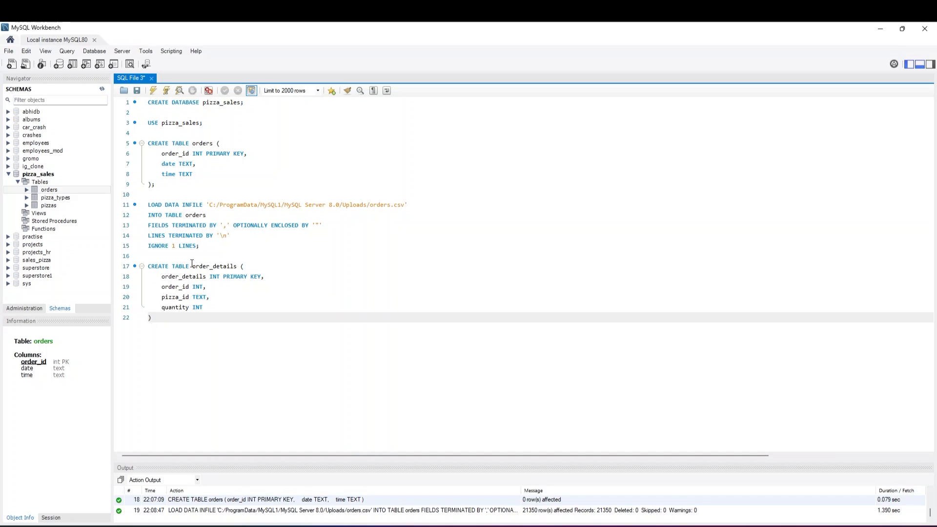
left_click_drag(155, 317, 148, 266)
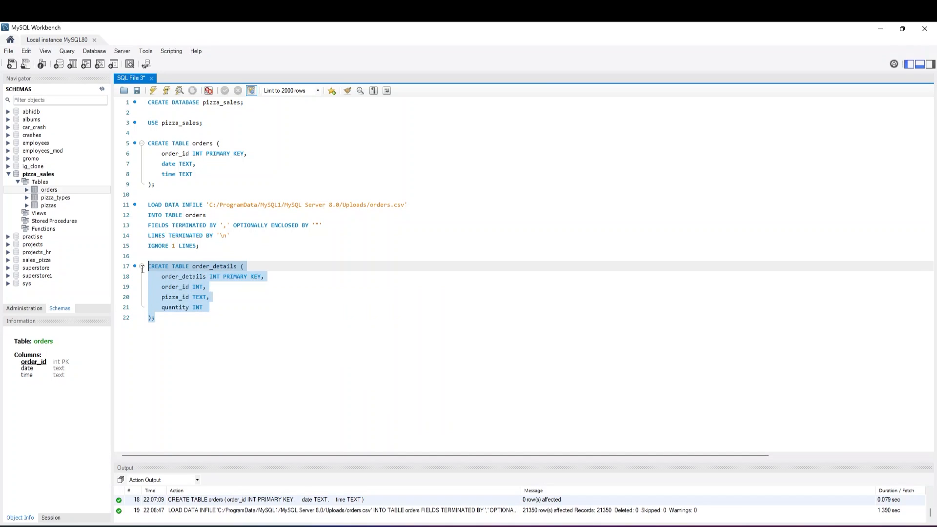
left_click(154, 93)
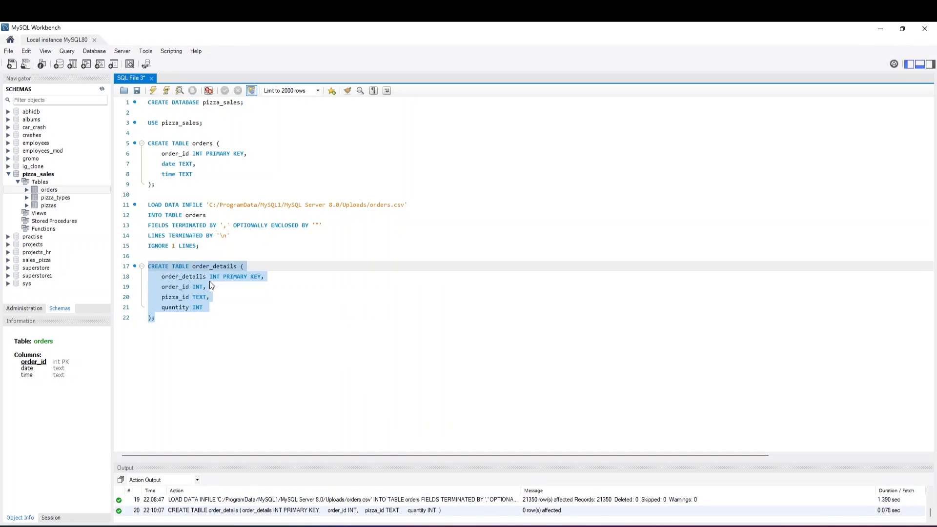
Copy the LOAD DATA statement for orders.csv to below the order_details CREATE TABLE statement, leaving a blank line between them
left_click(180, 320)
key("Return")
key("Return")
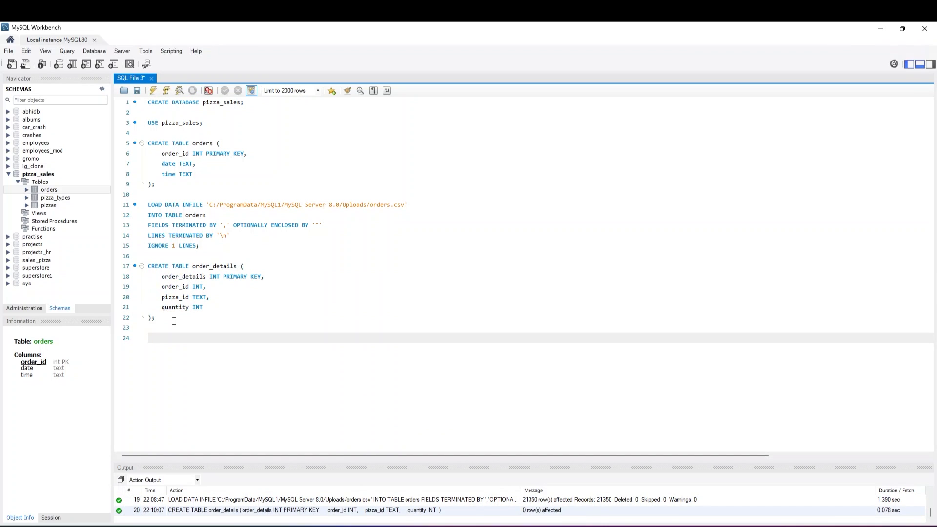
left_click_drag(205, 250, 147, 206)
key("ctrl+c")
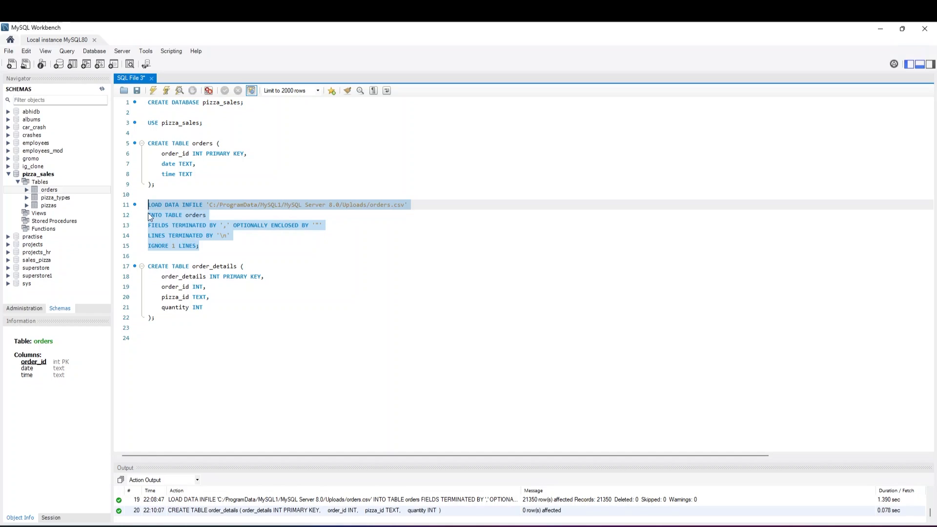
left_click(149, 341)
key("ctrl+v")
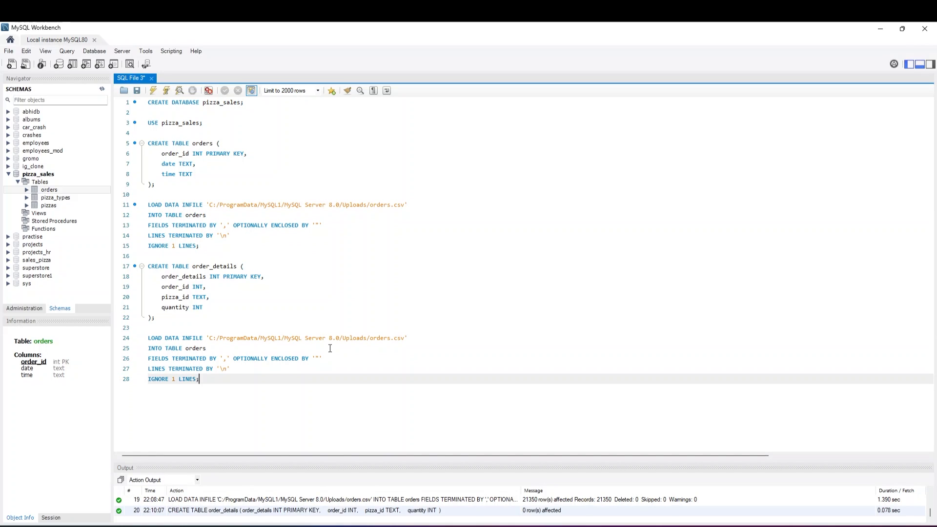
Change the copied LOAD DATA statement to read order_details.csv into table order_details, and execute only that statement
left_click(392, 338)
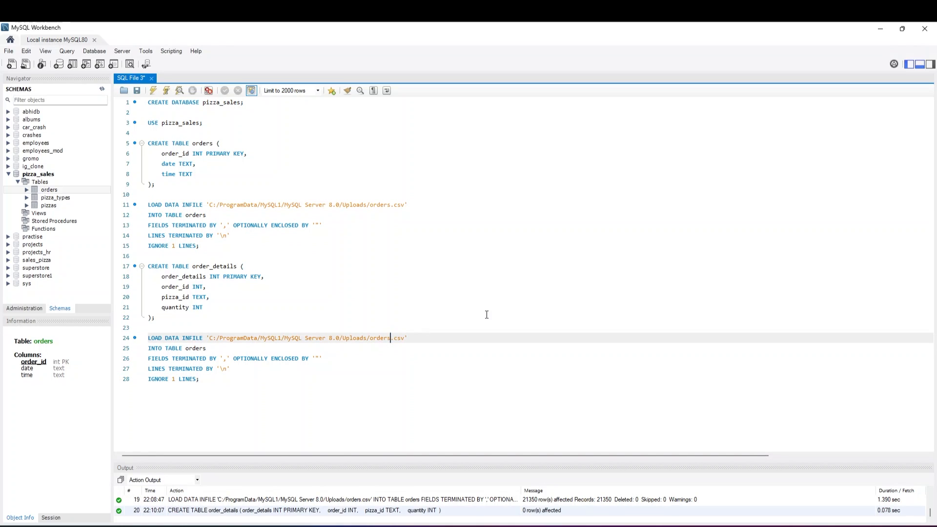
key("BackSpace")
key("BackSpace")
type("r_details")
left_click(211, 348)
key("BackSpace")
type("_details")
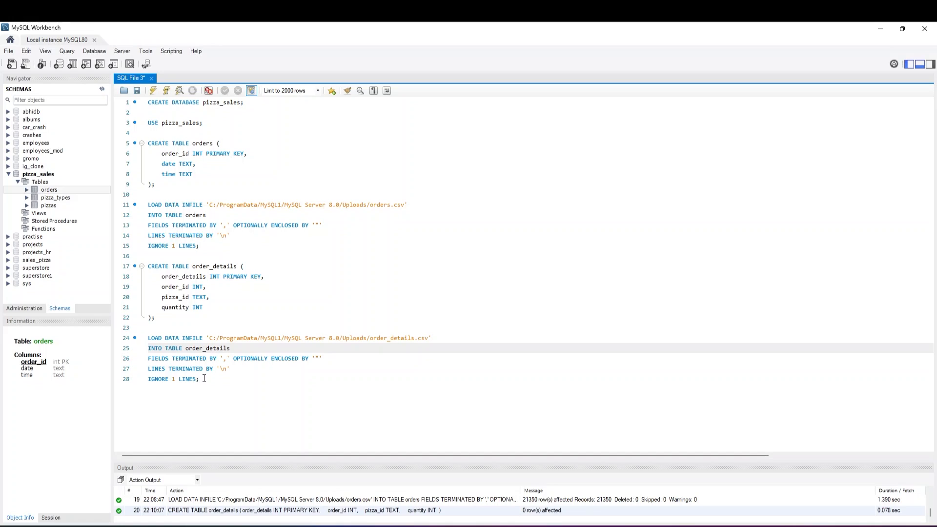
left_click_drag(204, 380, 150, 339)
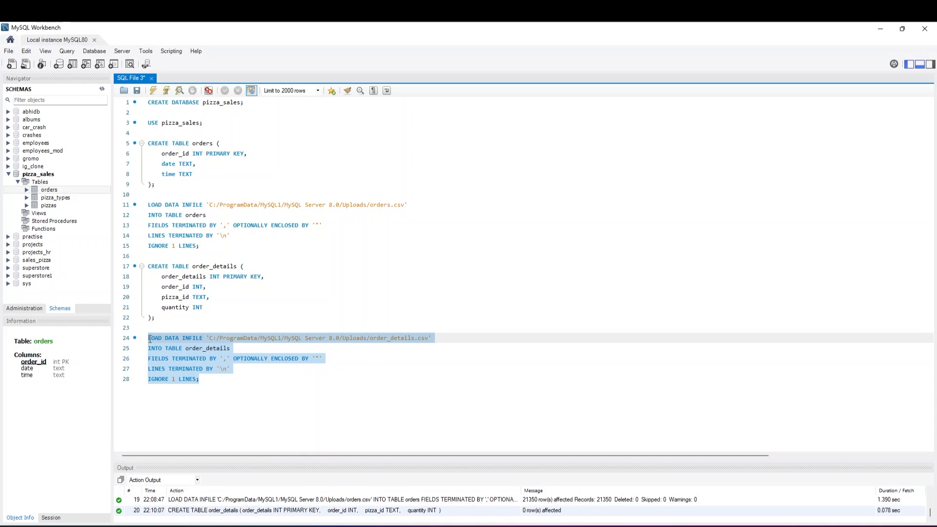
left_click(151, 92)
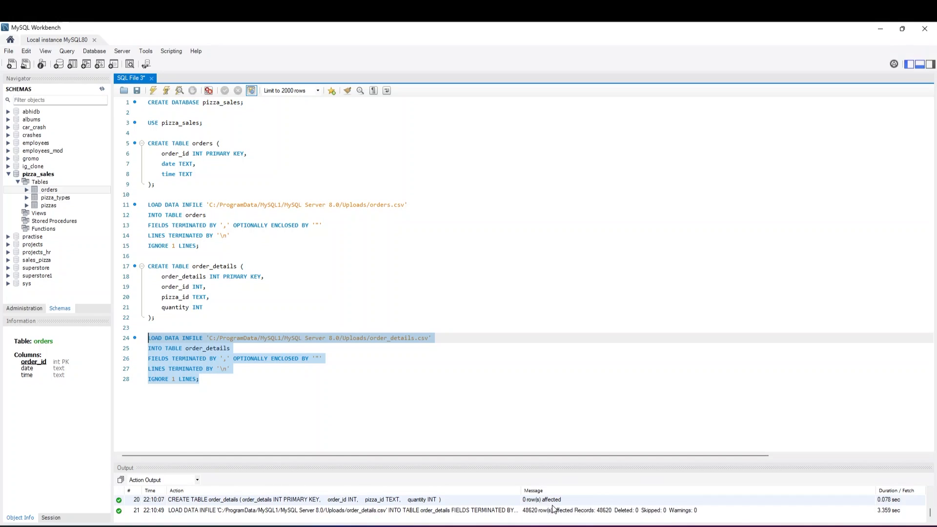
Write the query SELECT * FROM orders below the load statements and execute only that query
left_click(217, 390)
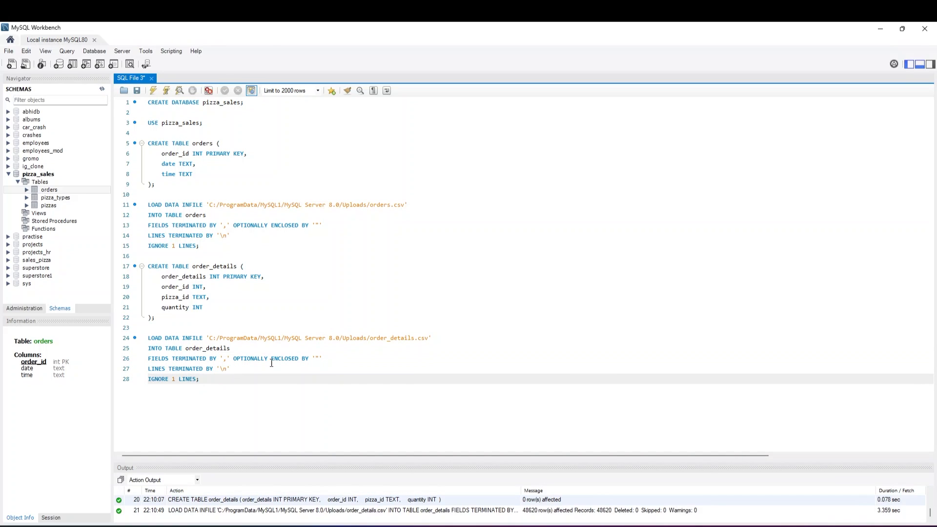
key("Return")
key("Return")
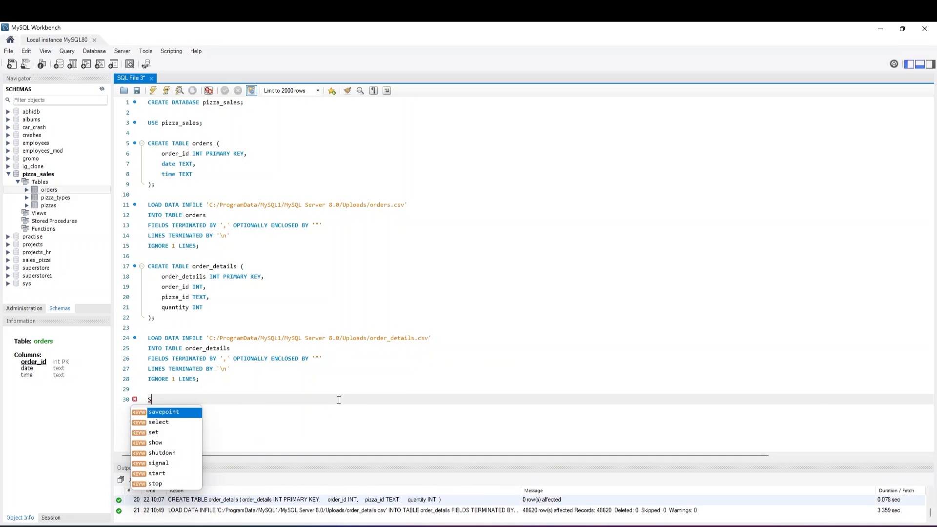
key("BackSpace")
type("SELECT *")
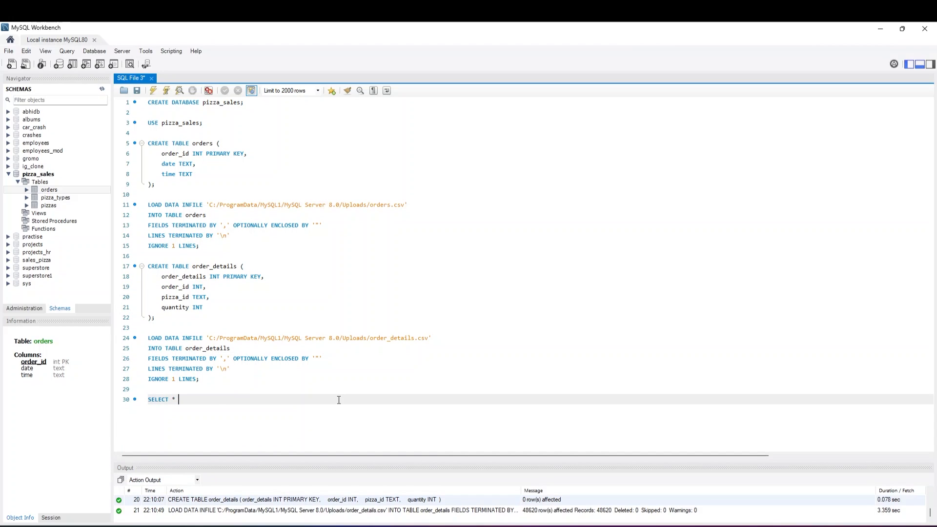
type("FROM orders")
left_click_drag(229, 400, 148, 400)
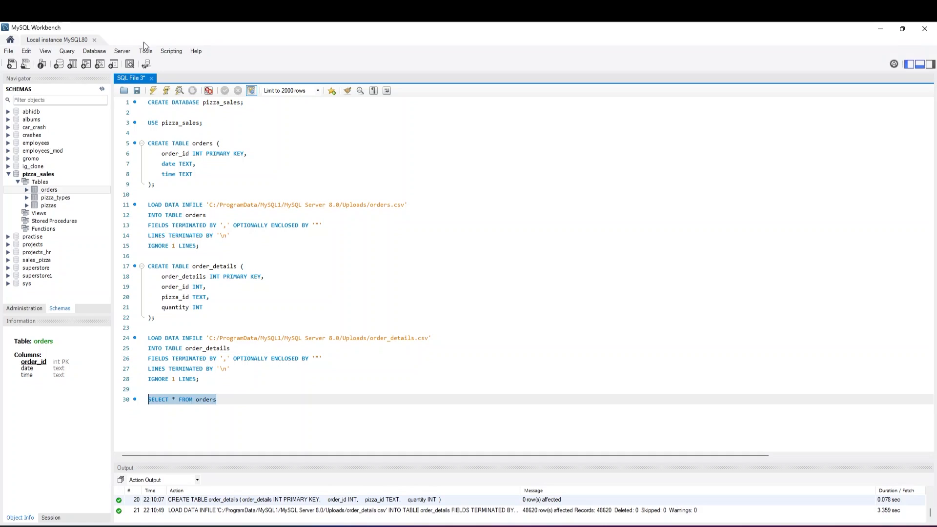
left_click(153, 90)
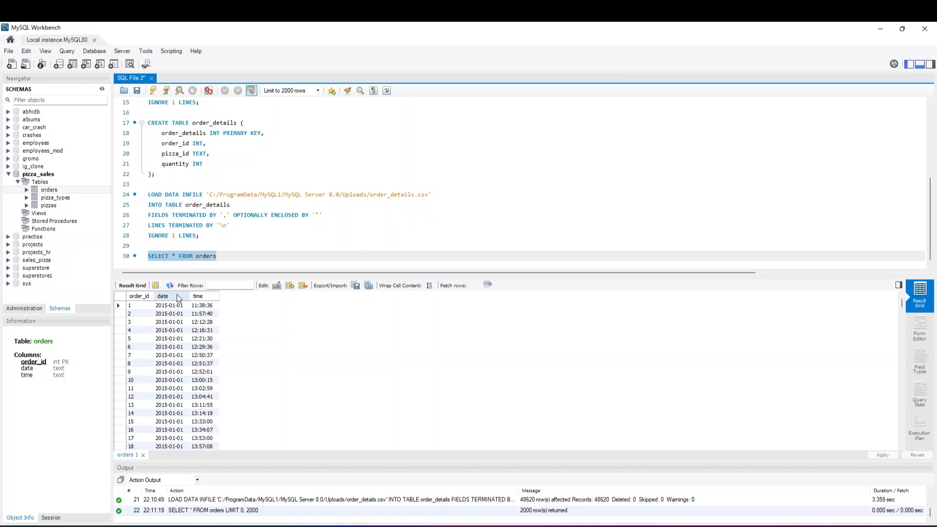
Add the query SELECT * FROM order_details on the following line and execute it alone to view the table's rows
left_click(223, 258)
key("Return")
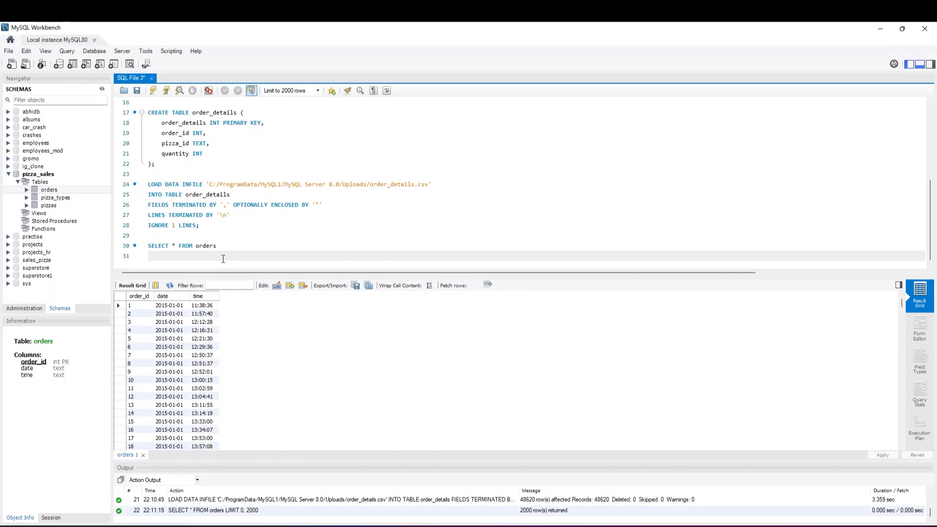
type("SELECT * FROM order_details")
left_click_drag(241, 256, 146, 256)
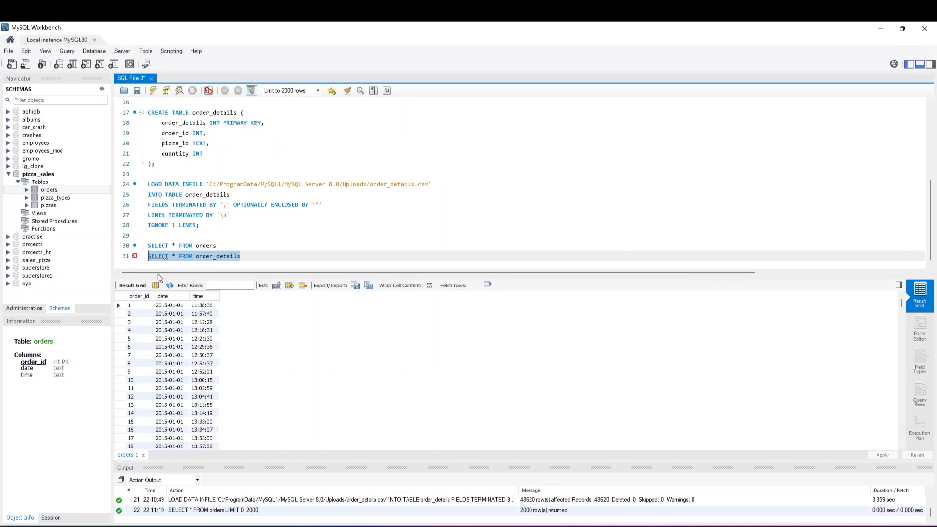
left_click(224, 237)
left_click(220, 246)
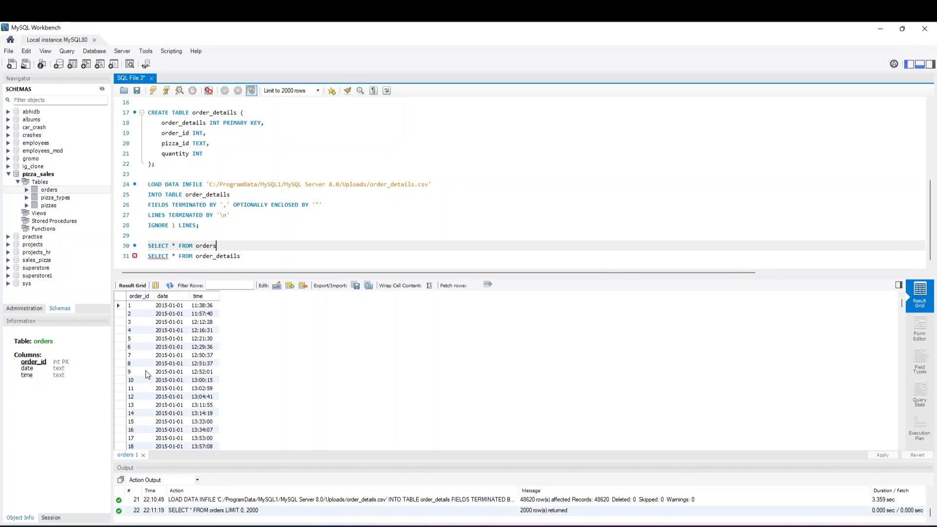
left_click(247, 257)
left_click_drag(247, 257, 145, 257)
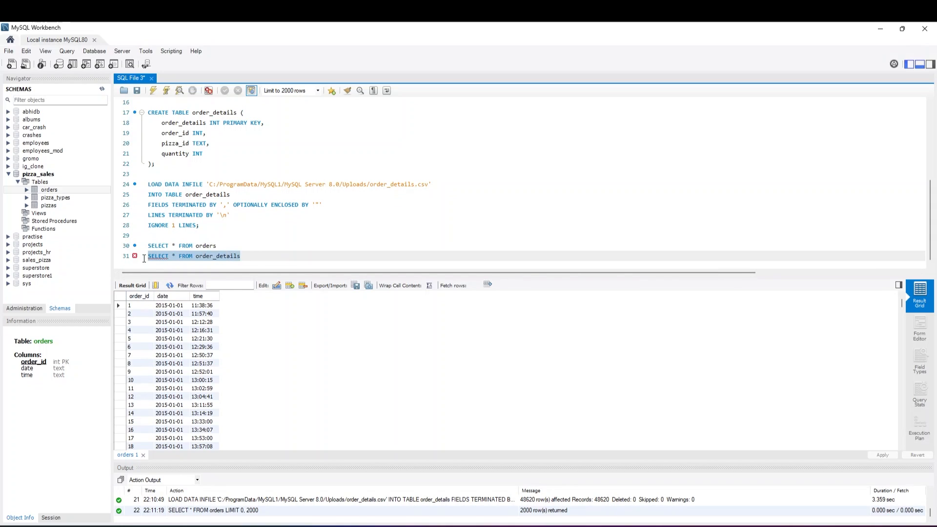
left_click(153, 90)
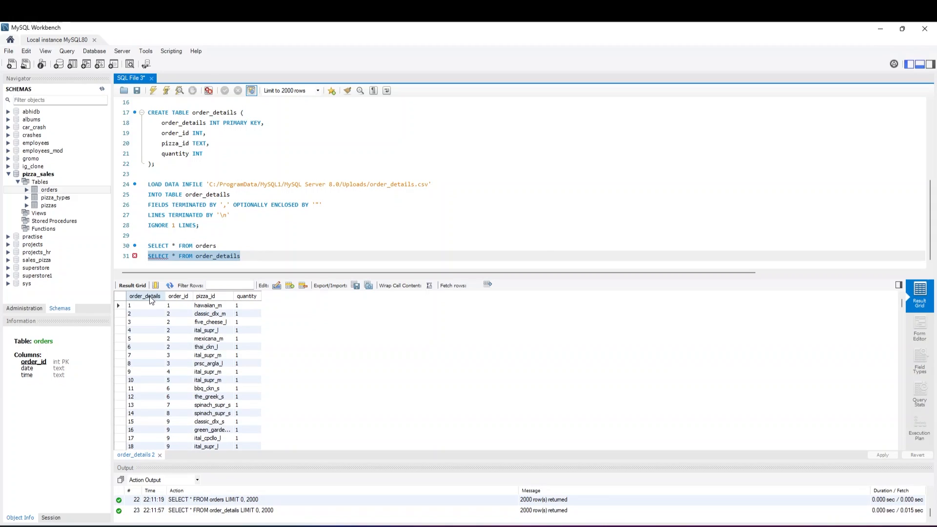
left_click(175, 300)
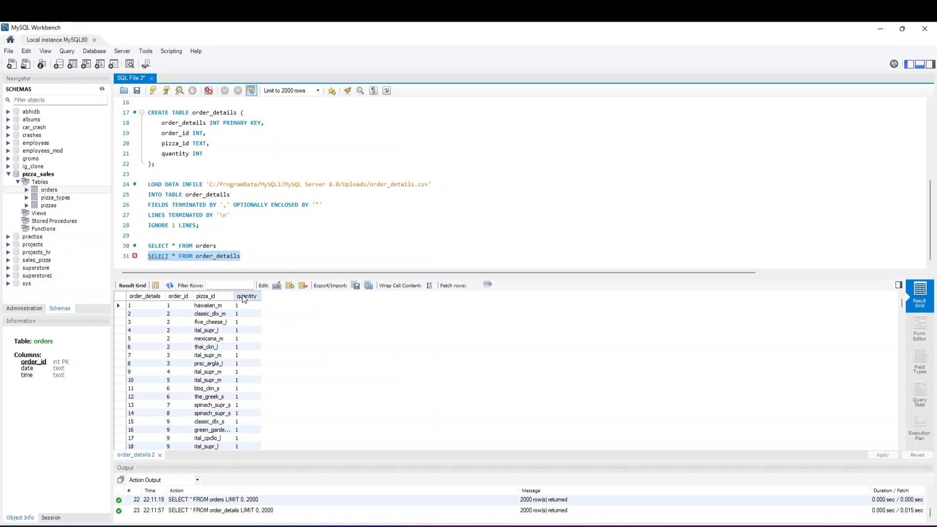
Add the query SELECT * FROM pizzas on a new line and execute only that query
left_click(250, 253)
key("Return")
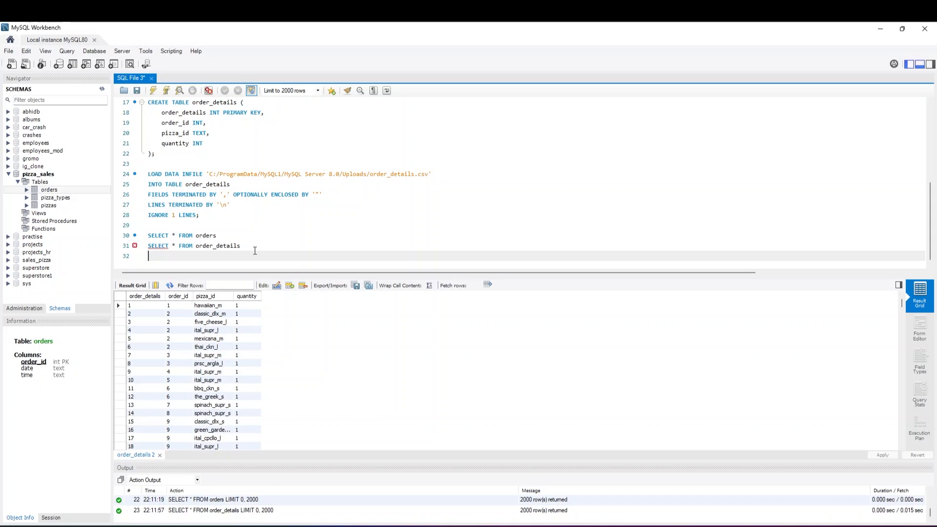
type("SELECT * FROM pizzas")
left_click_drag(218, 256, 147, 255)
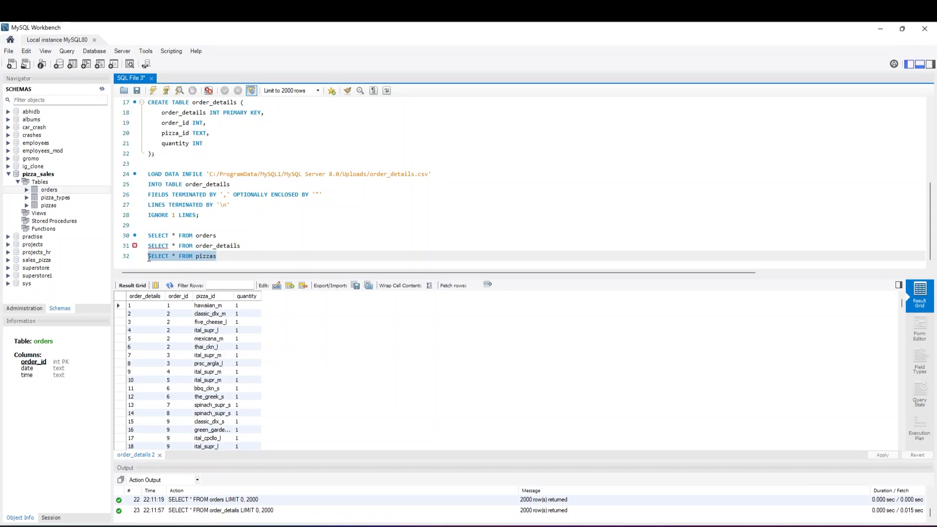
left_click(154, 92)
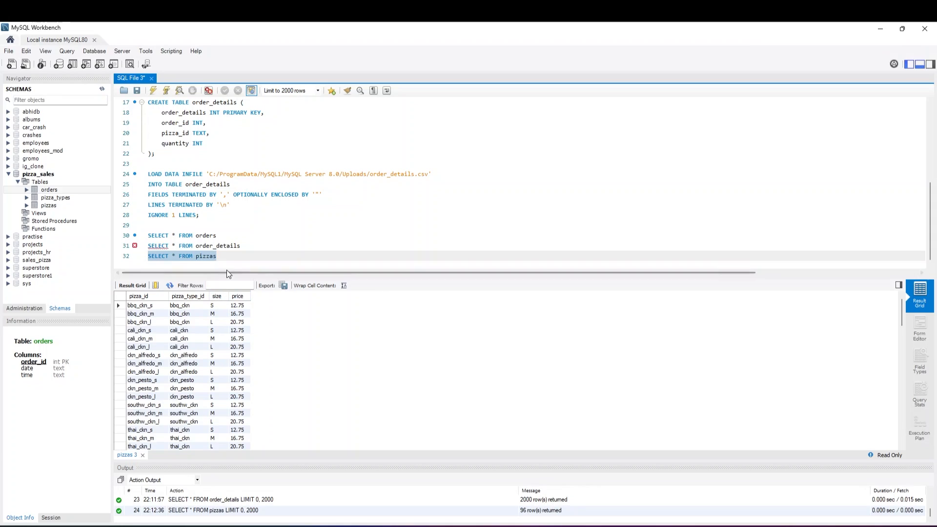
Add the query SELECT * FROM pizza_types on a new line and execute only that query
left_click(237, 258)
key("Return")
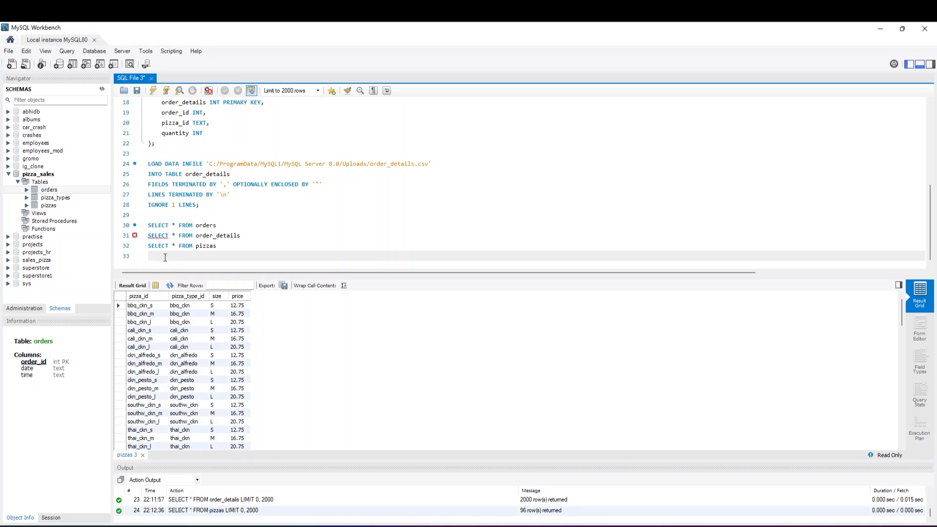
type("ELECT * FROM pizza_types")
left_click_drag(253, 255, 122, 258)
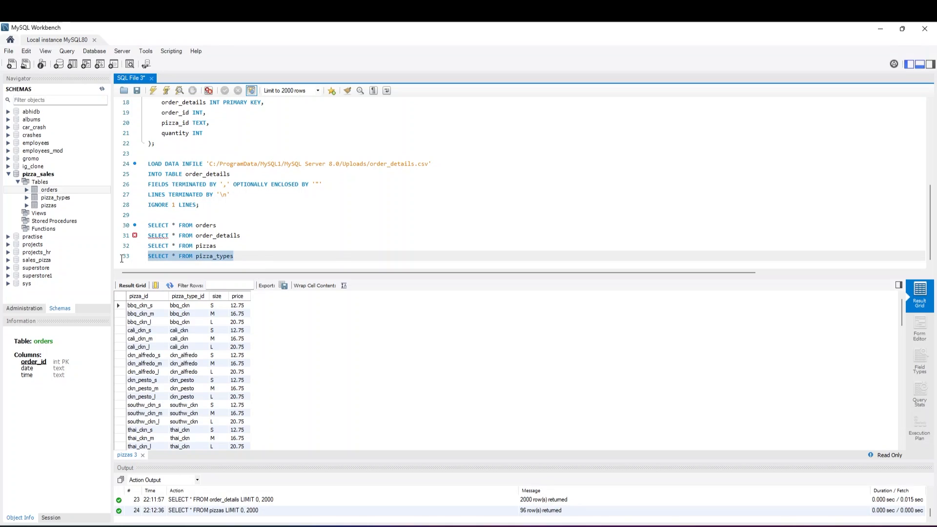
left_click(154, 89)
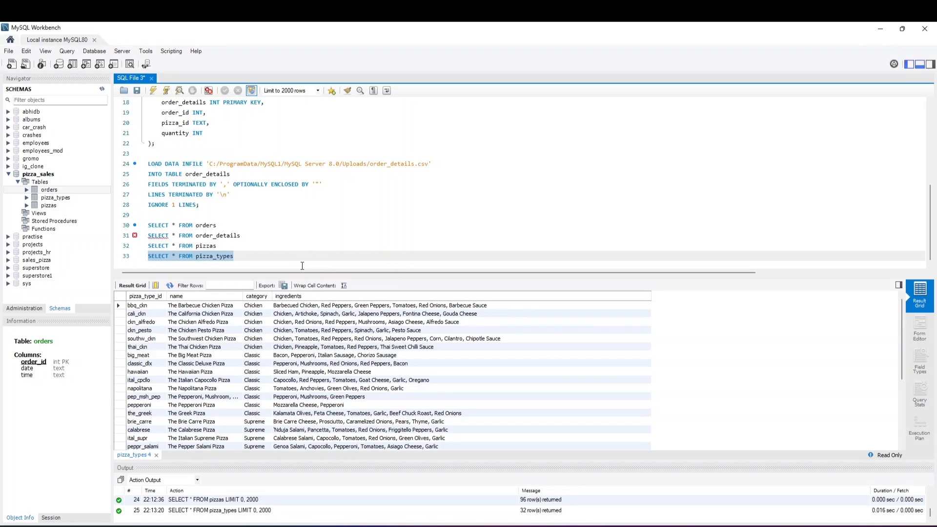
left_click(300, 260)
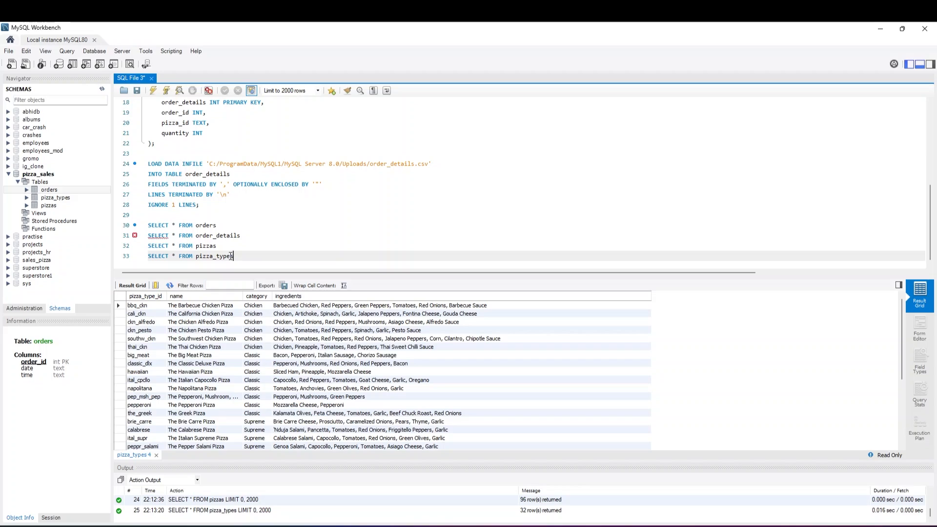
Run only the SELECT * FROM order_details query again to view the table's rows
left_click(209, 246)
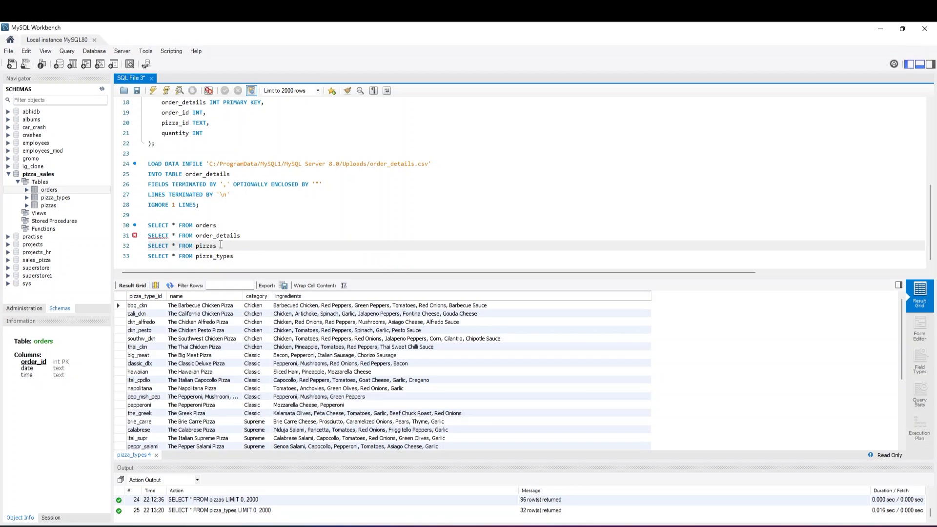
double_click(202, 246)
left_click_drag(238, 255, 195, 255)
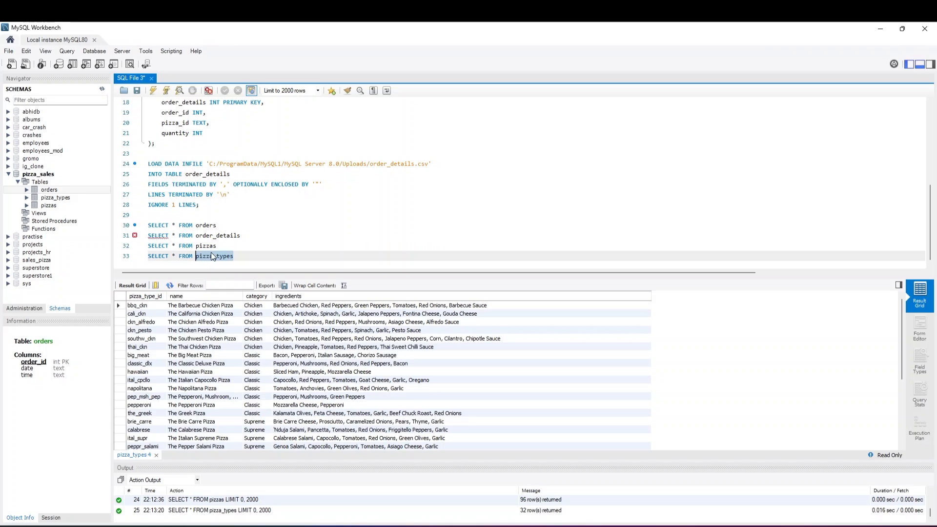
left_click(213, 256)
left_click_drag(241, 236, 195, 235)
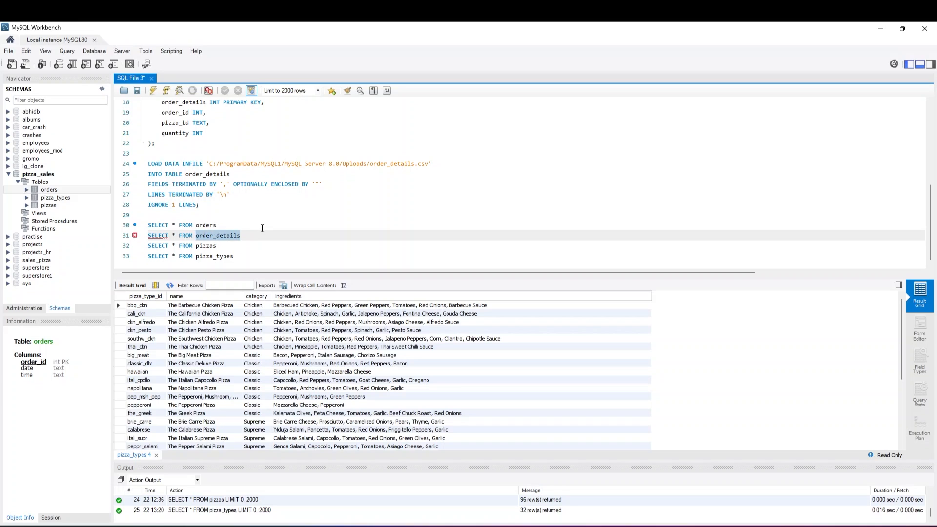
left_click_drag(241, 235, 146, 236)
left_click(153, 91)
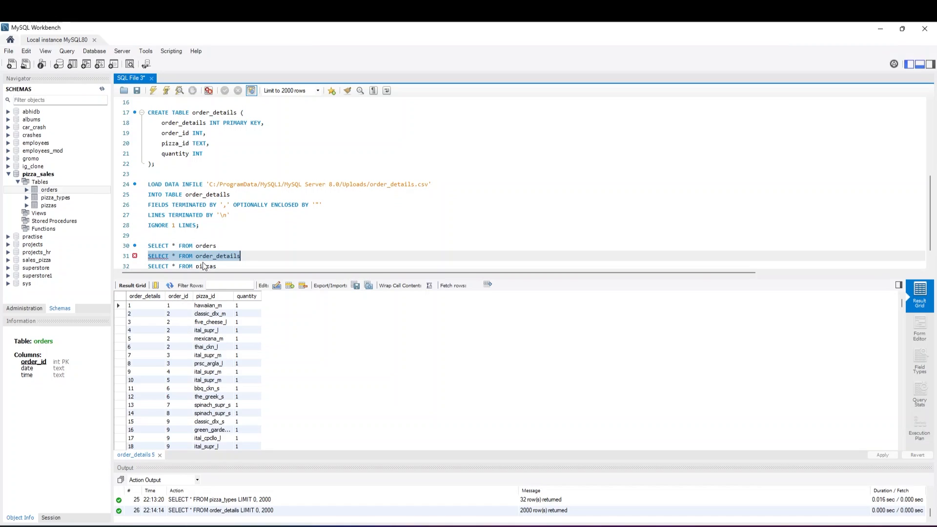
Start a new statement below the SELECT queries with CREATE VIEW pizza_details AS
scroll(216, 257, "down", 1)
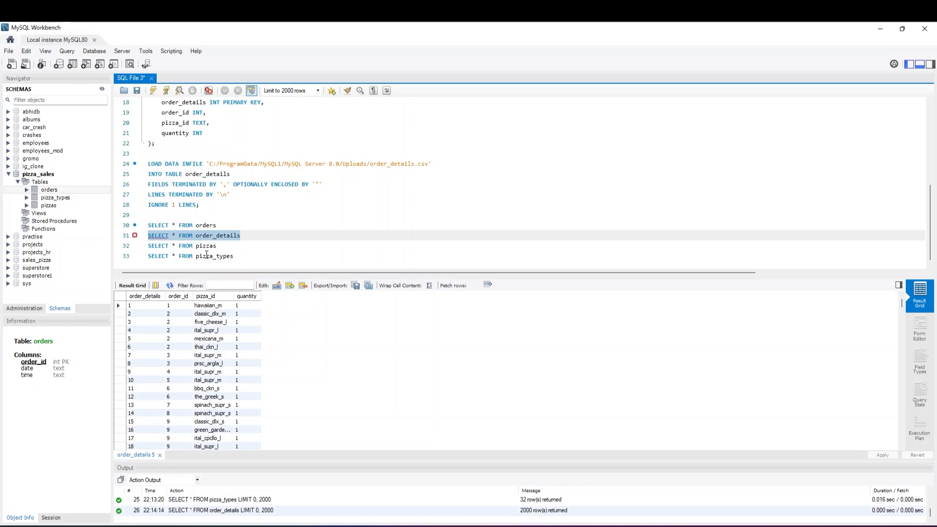
left_click(215, 226)
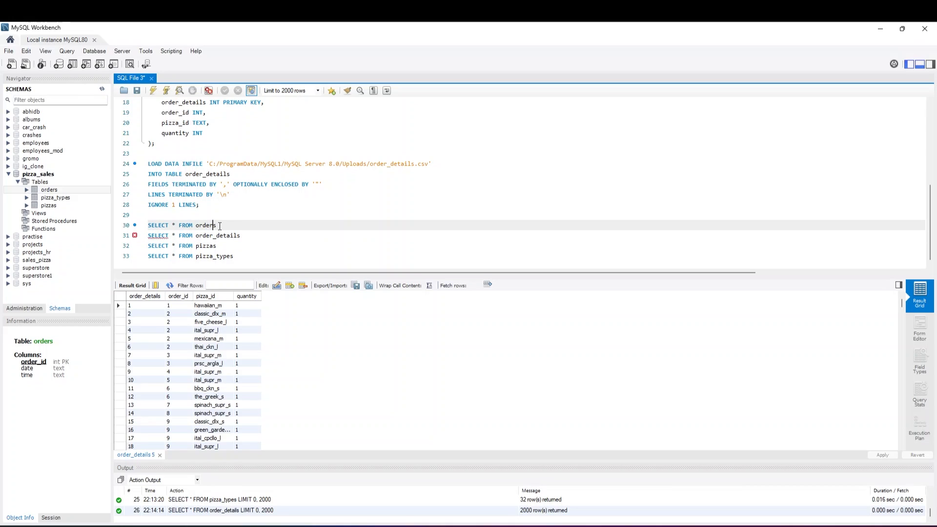
left_click(243, 234)
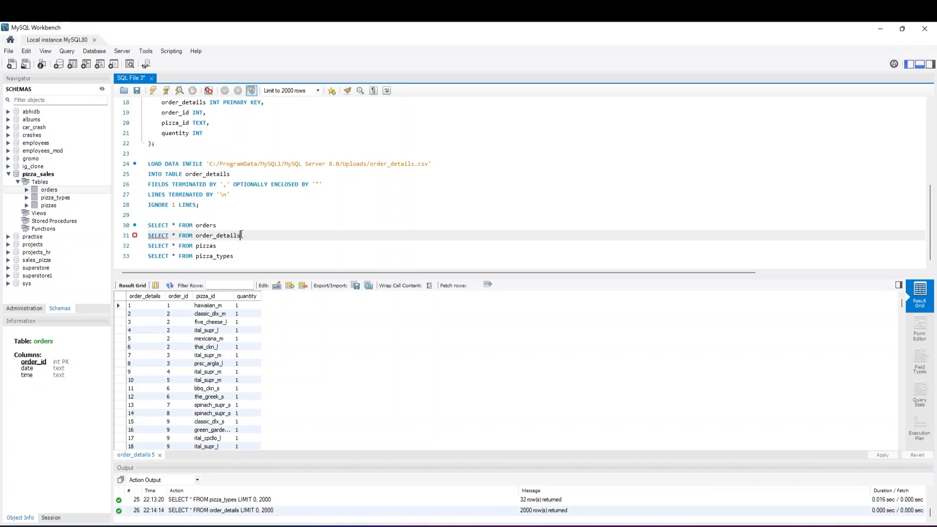
left_click(262, 254)
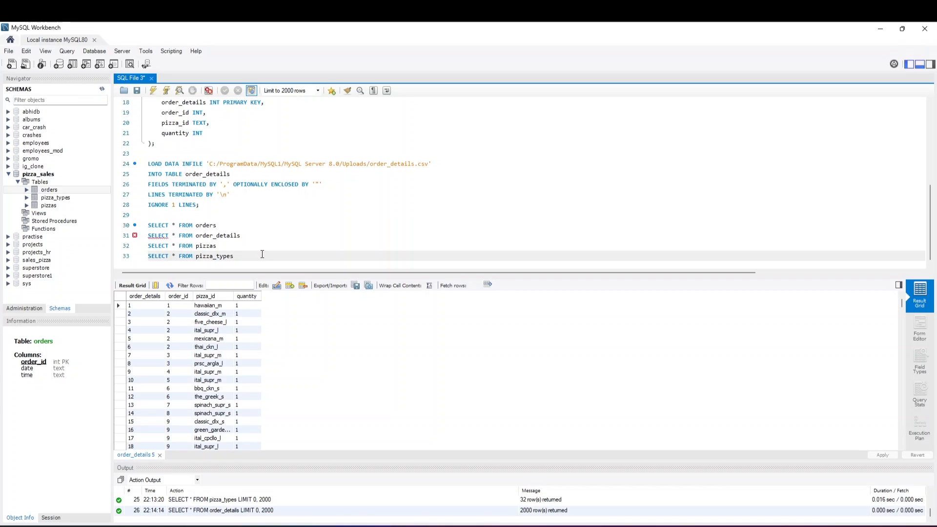
key("Return")
key("Return")
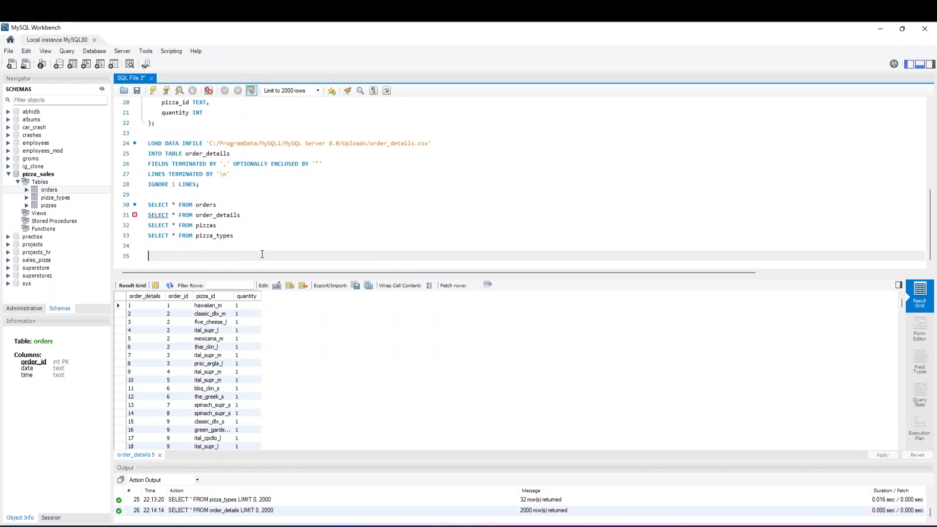
type("CREATE VIEW pizza_details AS")
key("Return")
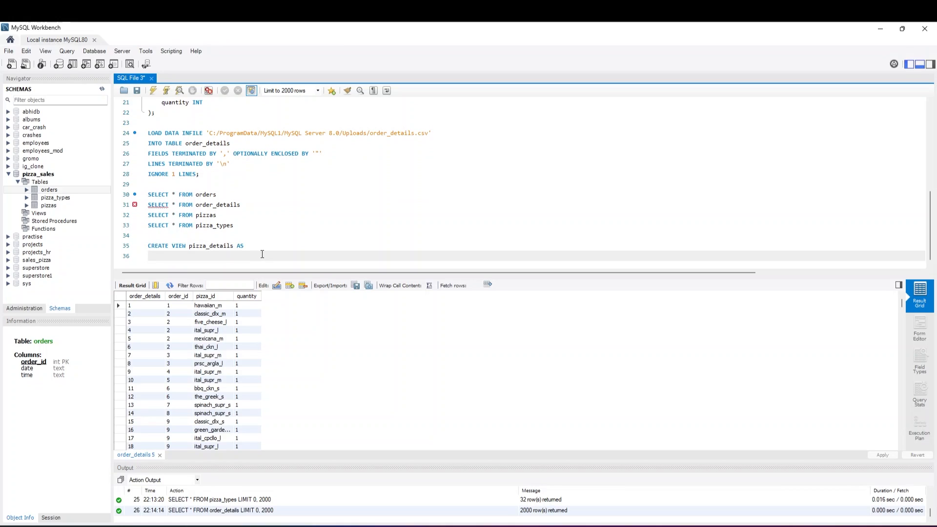
Begin the view's SELECT list with the columns p.pizza_id and p.pizza_type_id
type("SELECT p.pizza_id,p.pizza_type_id")
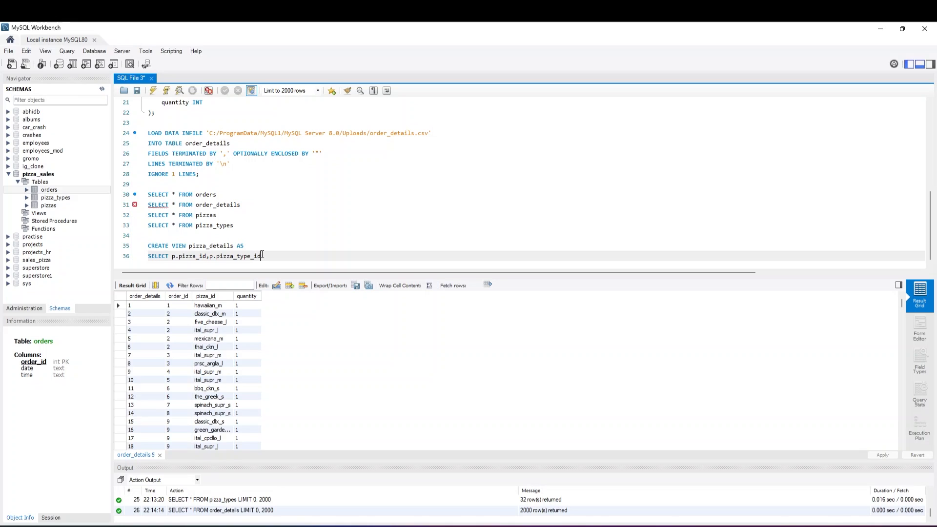
type(",pt.name,pt.category,p.size,p.price")
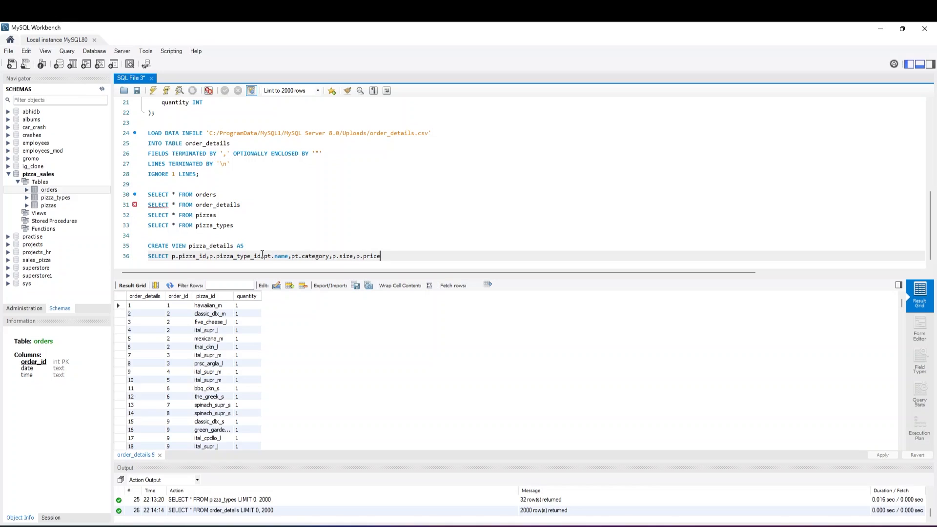
Extend the view's SELECT list with pt.name, pt.category, p.size, p.price and pt.ingredients
type(",pt.ingredients")
key("Return")
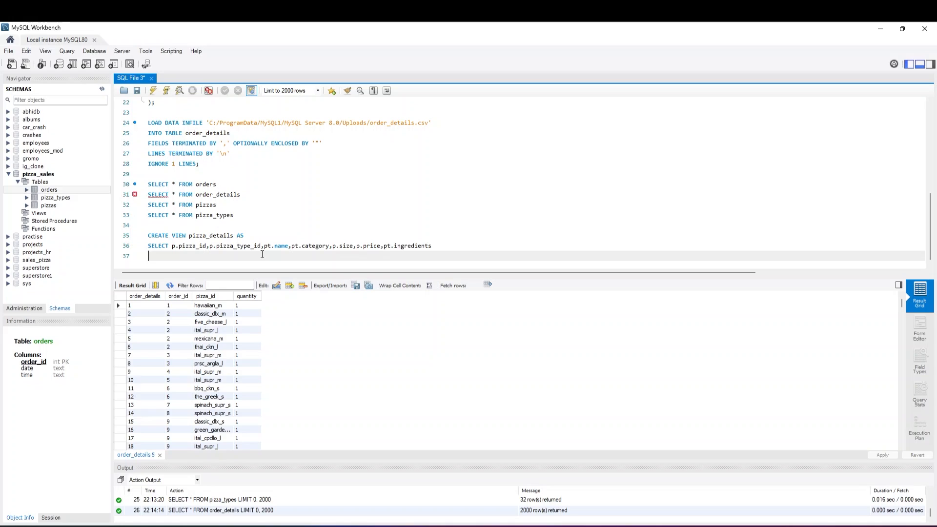
Add the view's source clauses FROM pizzas p and JOIN pizza_types pt on separate lines
type("FROM pizzas p")
key("Return")
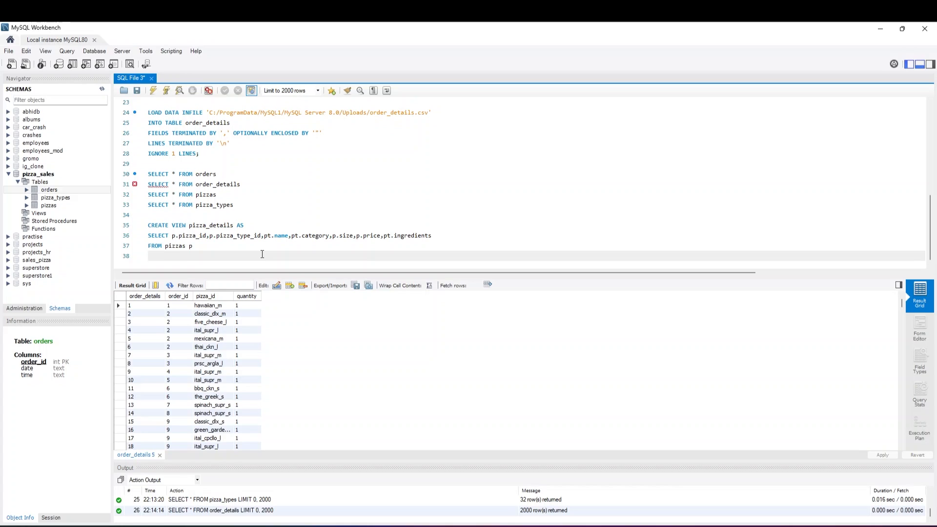
type("JOIN pizzas_type")
key("BackSpace")
key("BackSpace")
key("BackSpace")
key("BackSpace")
key("BackSpace")
key("BackSpace")
type("_tpyes")
key("BackSpace")
key("BackSpace")
key("BackSpace")
key("BackSpace")
type("ypes pt")
key("Return")
Complete the join with ON pt.pizza_type_id = p.pizza_type_id and execute only the CREATE VIEW statement
type("ON ")
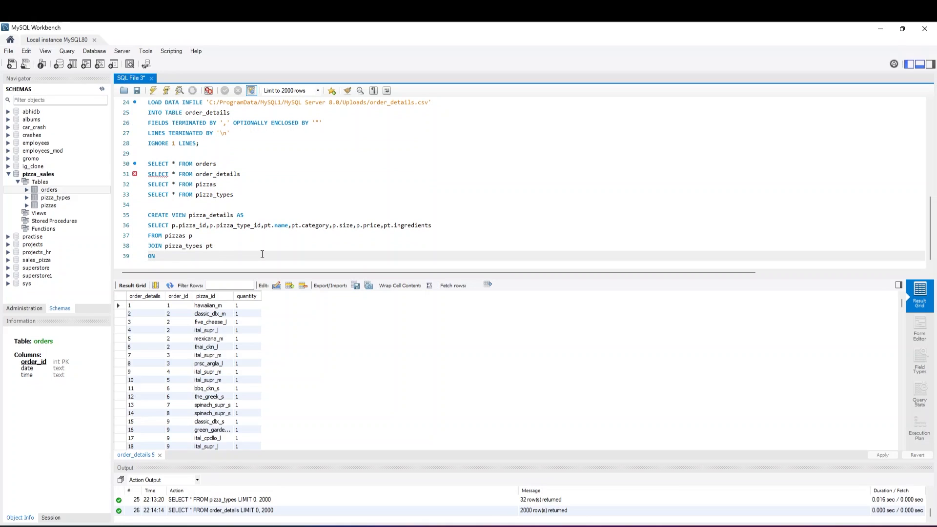
type("pt.pizza_type_id = p.pizza_type_id")
left_click_drag(296, 254, 151, 219)
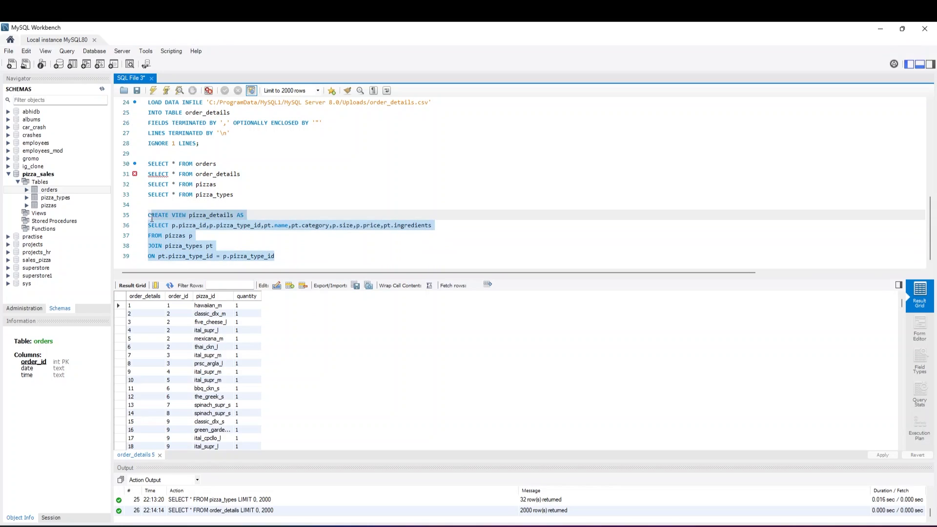
left_click(153, 90)
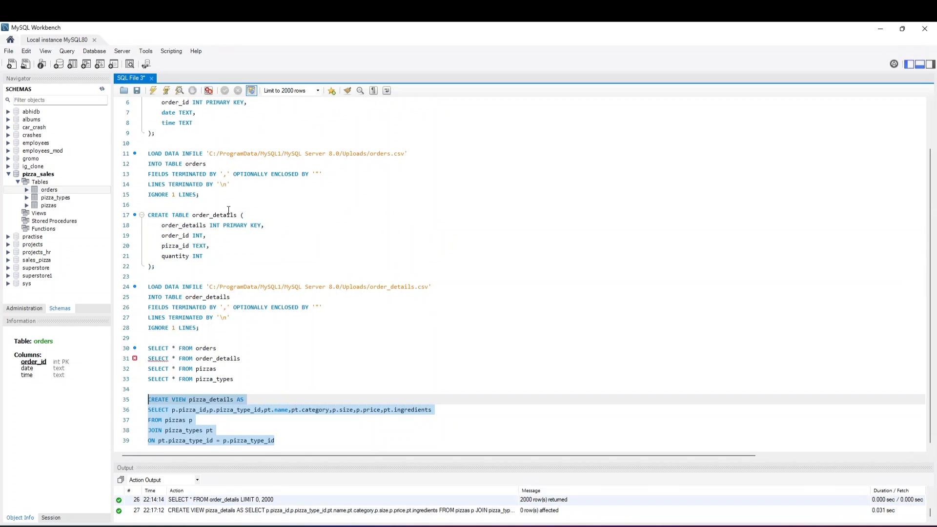
Refresh the schema list and expand the pizza_details view under pizza_sales to show its columns
left_click(165, 381)
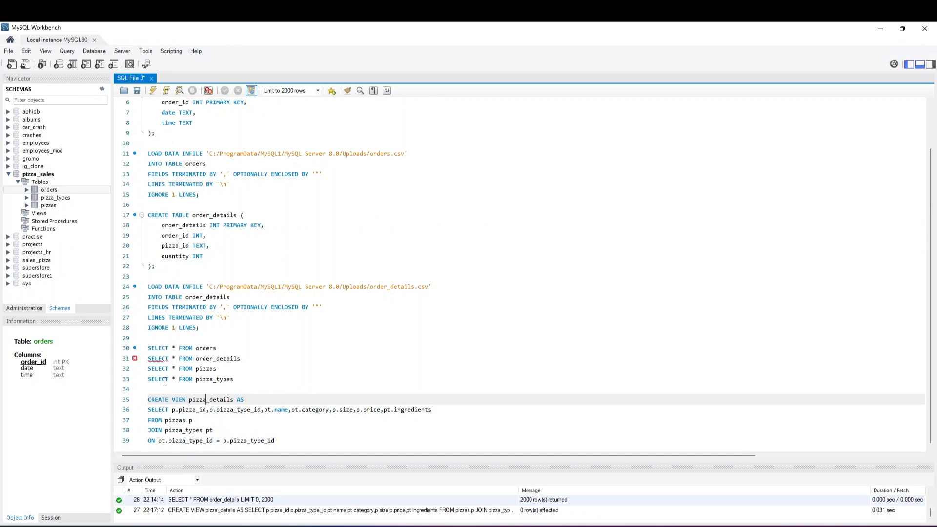
left_click(102, 88)
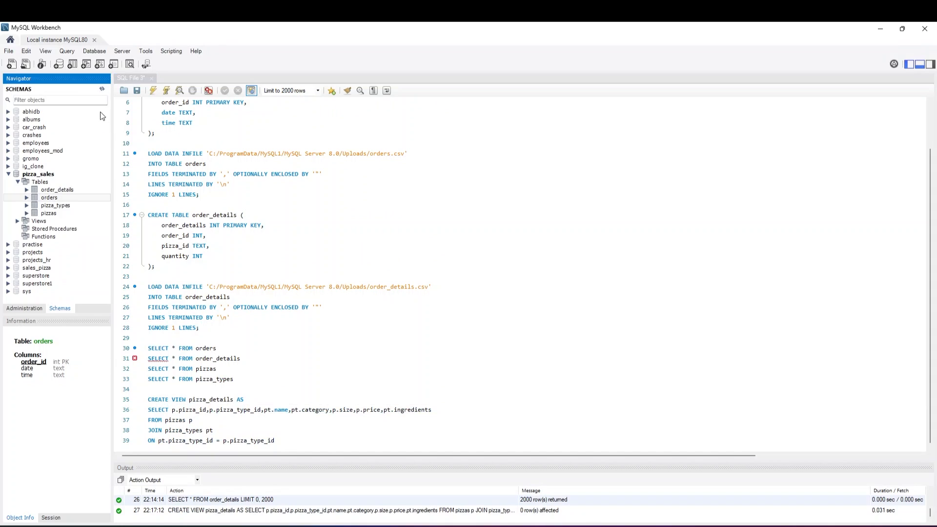
left_click(17, 221)
left_click(27, 229)
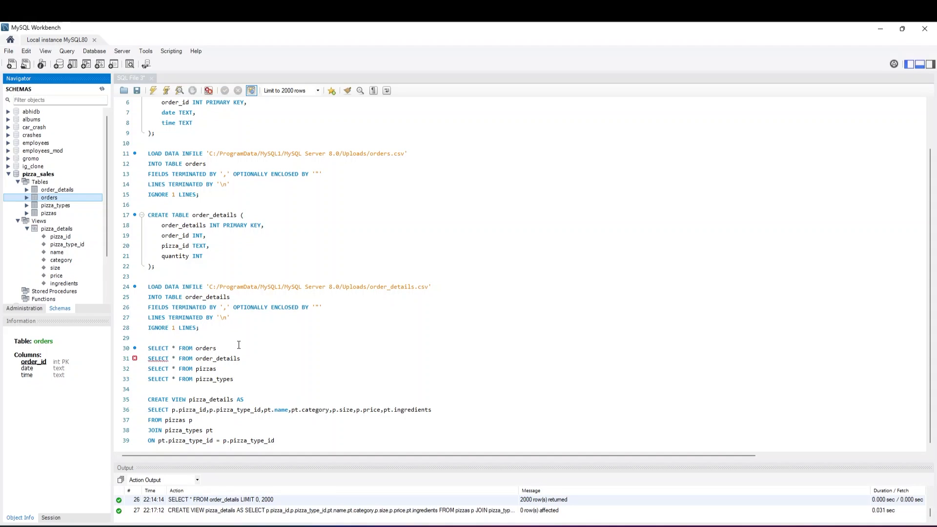
Add the query SELECT * FROM pizza_details below the view definition and execute only that query
left_click(295, 439)
key("Return")
key("Return")
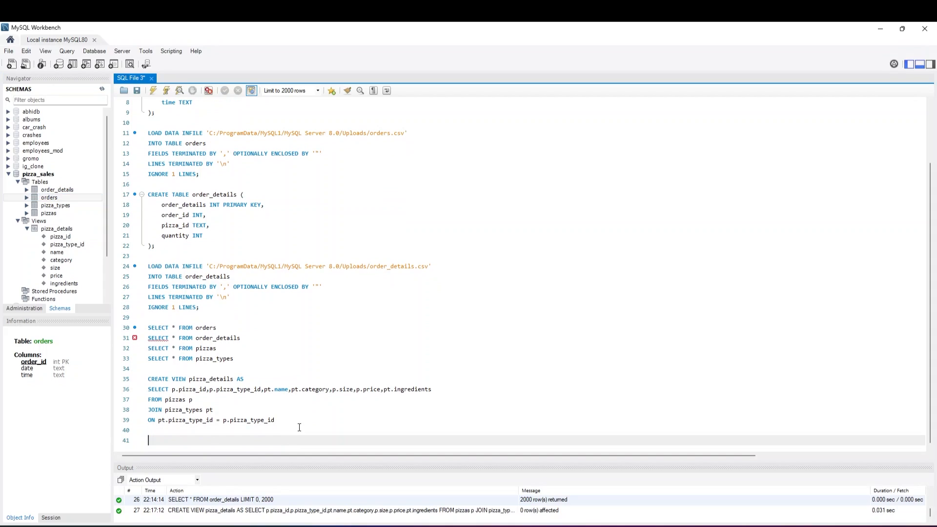
type("SELECT * FROM ")
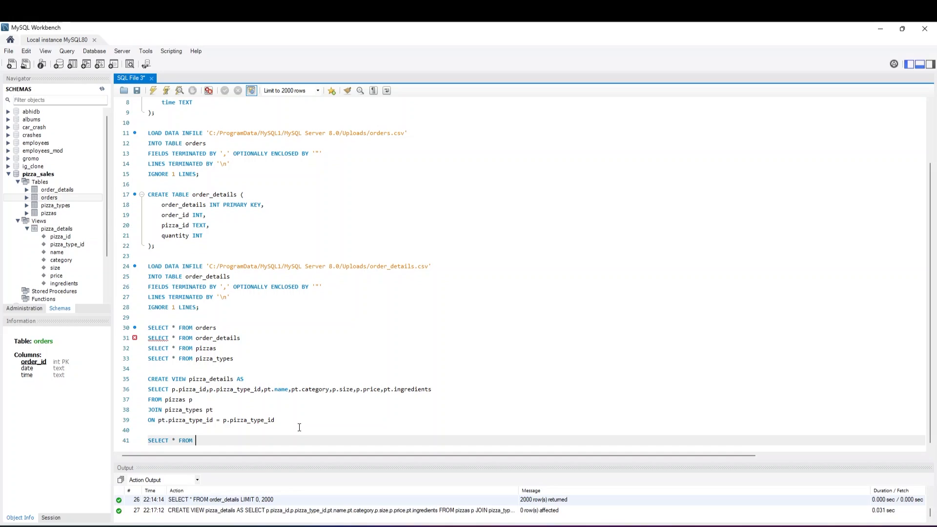
type("pizza")
type("_details")
left_click_drag(241, 440, 147, 441)
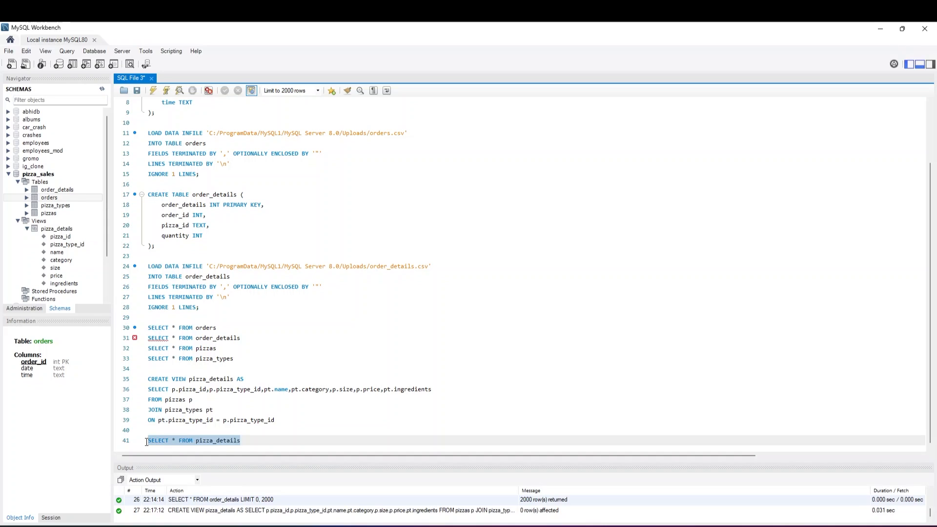
left_click(154, 91)
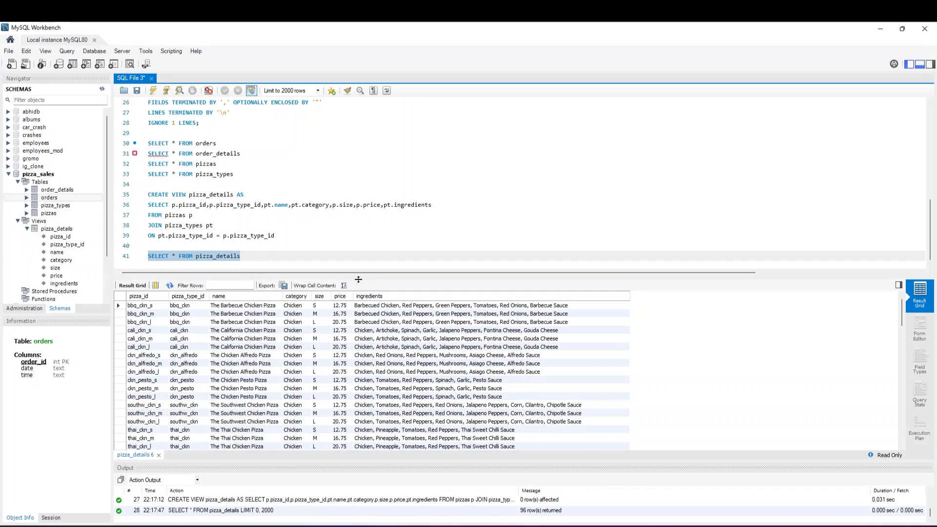
Insert several blank lines below the pizza_details query and place the cursor on line 43
left_click(296, 260)
key("Return")
key("Return")
key("Return")
key("Return")
key("Return")
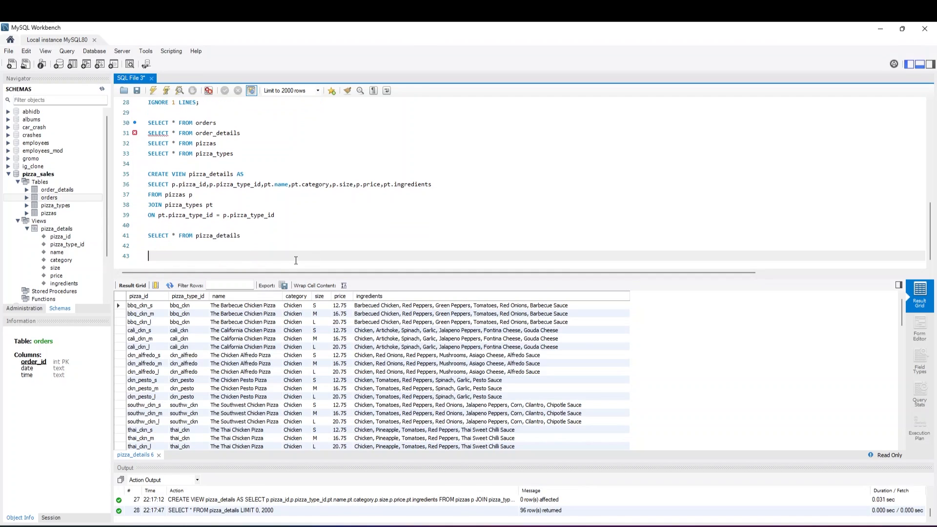
key("Return")
key("Return")
key("Return")
key("Up")
key("Up")
key("Up")
key("Up")
key("Up")
key("Up")
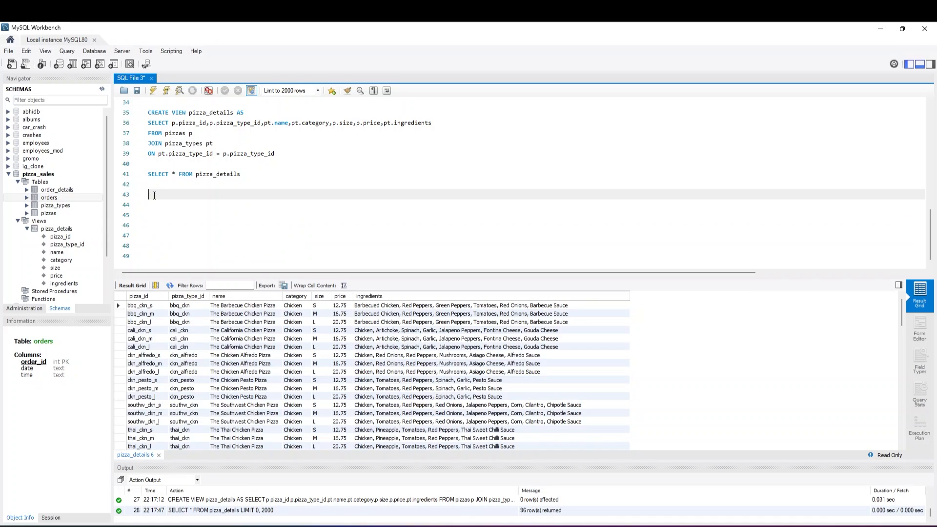
Write ALTER TABLE orders MODIFY date DATE; over two lines and execute only that statement
type("ALTER TABLE orders")
key("Return")
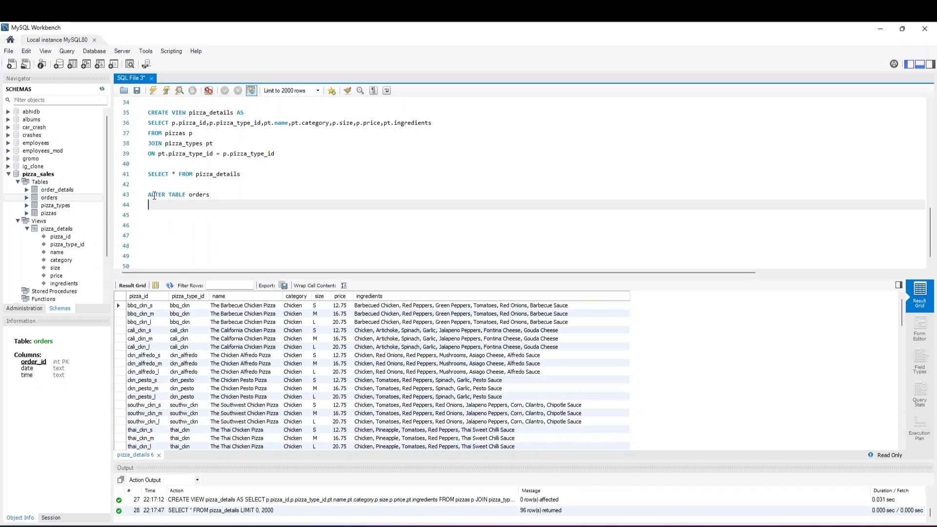
type("MODIFY date DATE;")
left_click_drag(206, 204, 146, 195)
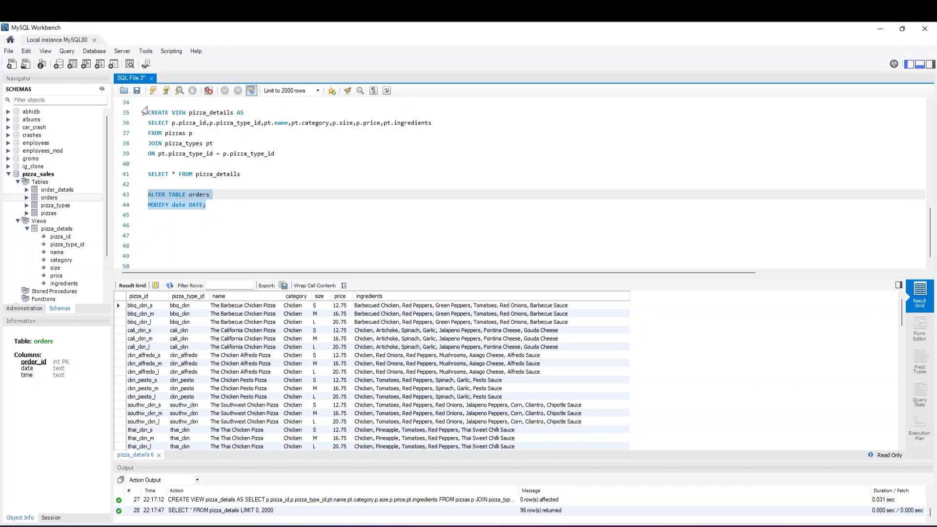
left_click(153, 90)
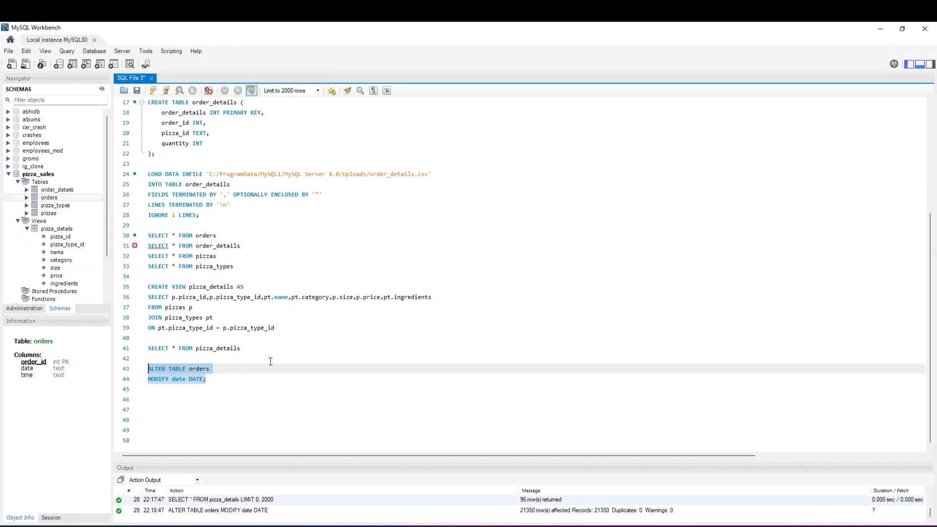
Write ALTER TABLE orders MODIFY time TIME; below the date statement and execute only the new statement
left_click(244, 390)
key("Return")
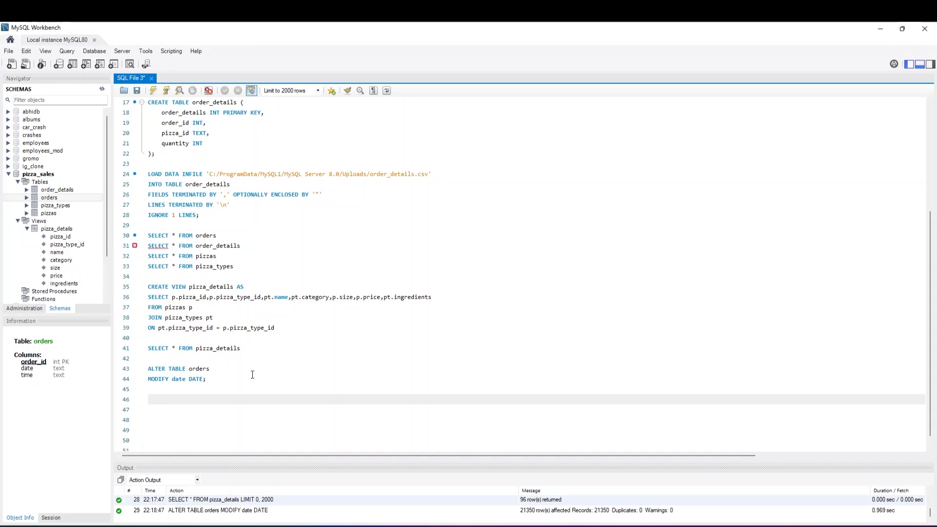
type("ALTER TABLE orders")
key("Return")
type("MOD")
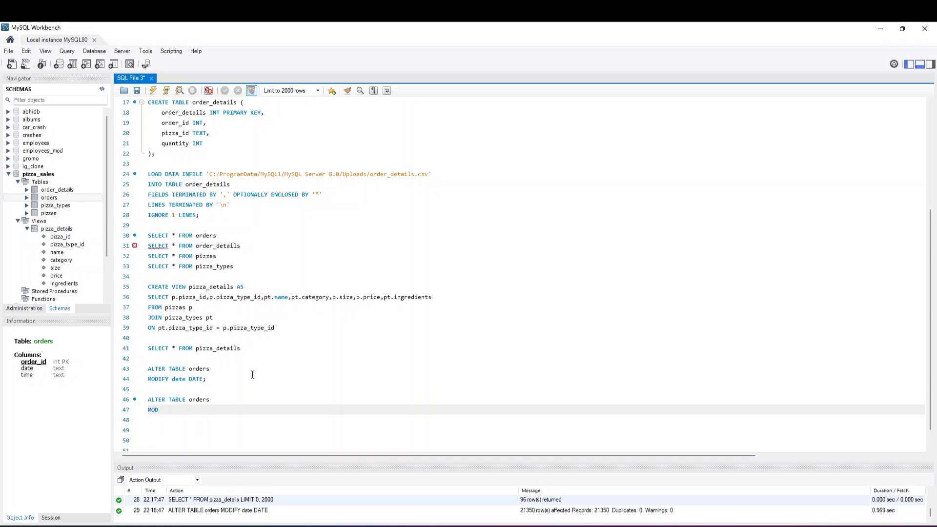
type("IFY time TIME;")
left_click_drag(207, 411, 132, 399)
left_click(167, 92)
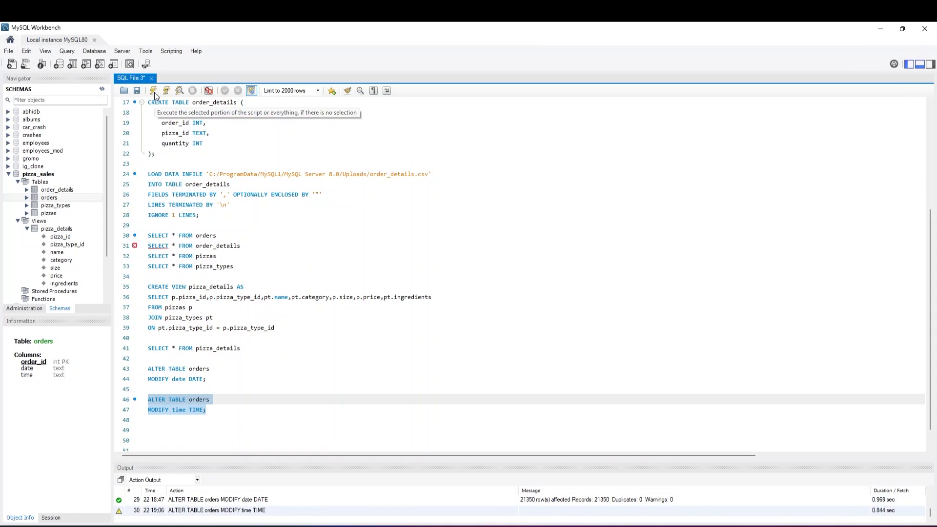
Review the script from the database creation to the last ALTER TABLE statement, leaving the cursor on line 49 below it
left_click(204, 388)
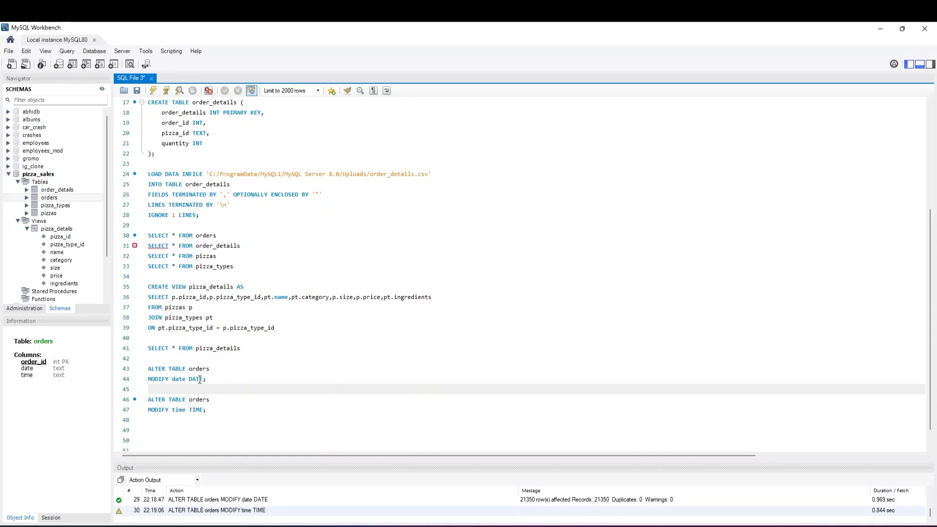
left_click(212, 418)
key("Return")
key("Return")
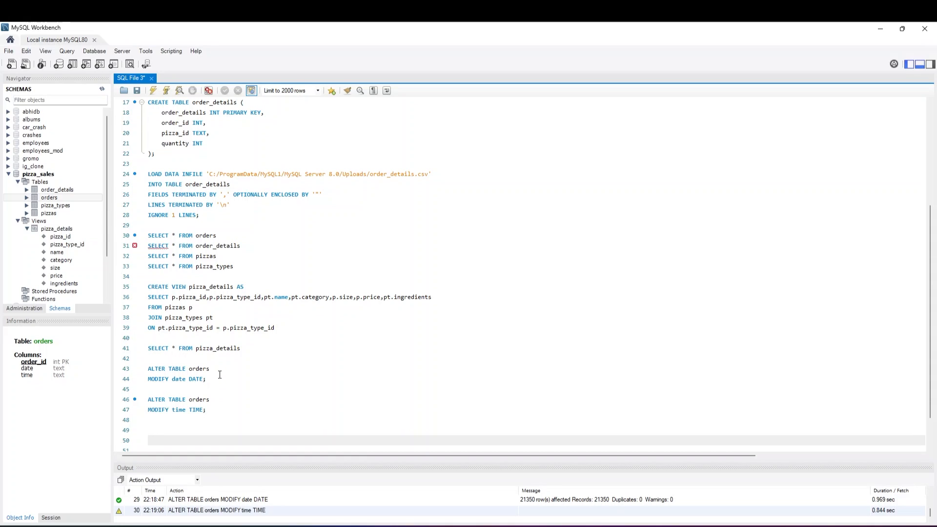
scroll(220, 374, "up", 5)
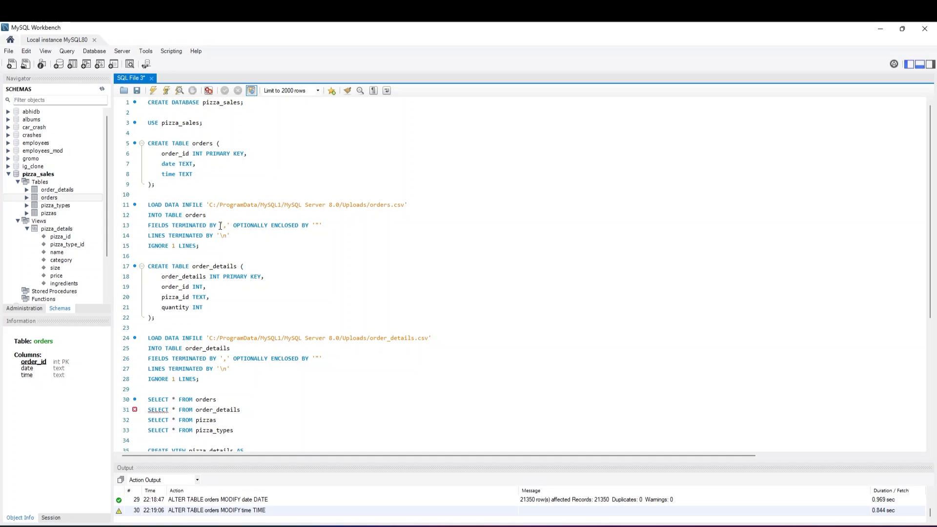
scroll(220, 226, "down", 2)
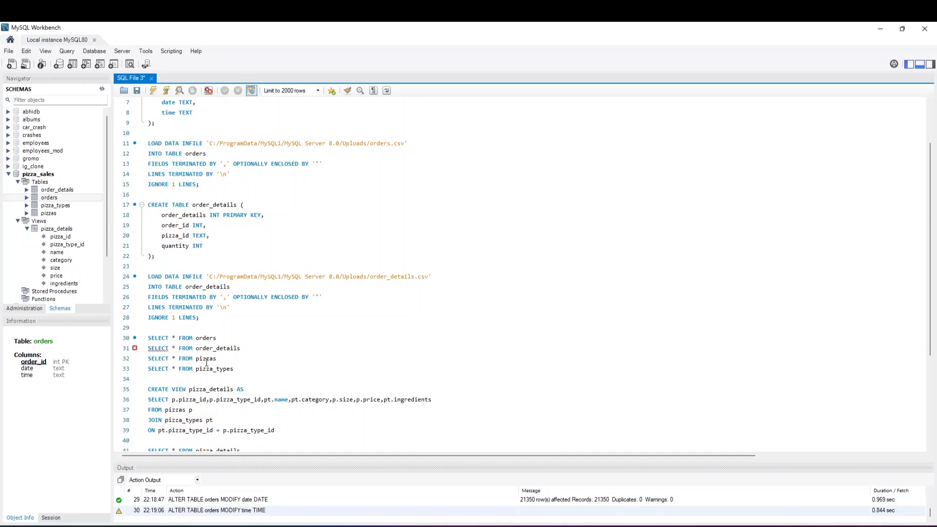
scroll(207, 363, "down", 3)
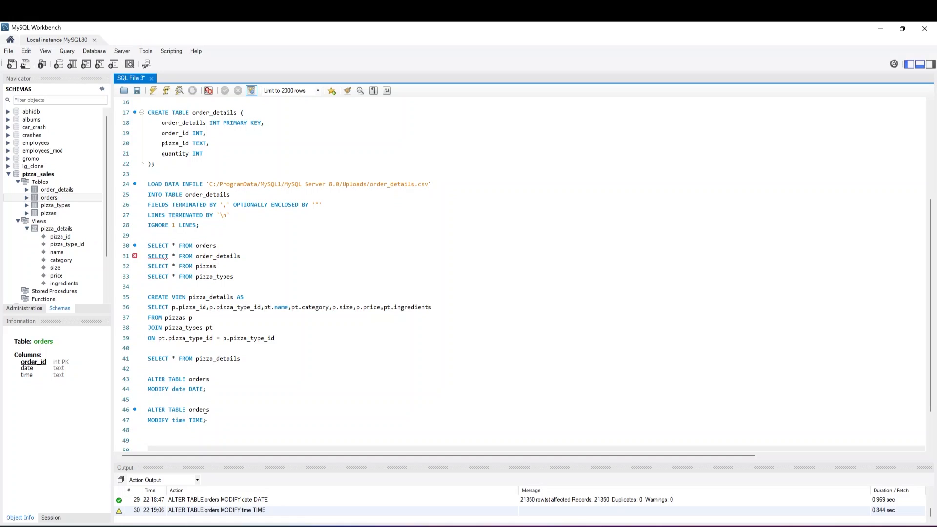
scroll(121, 411, "down", 2)
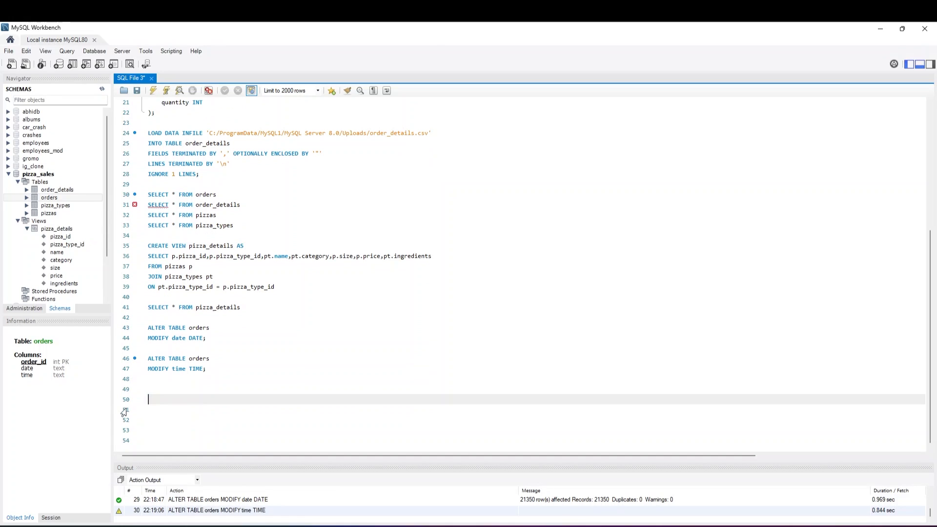
key("BackSpace")
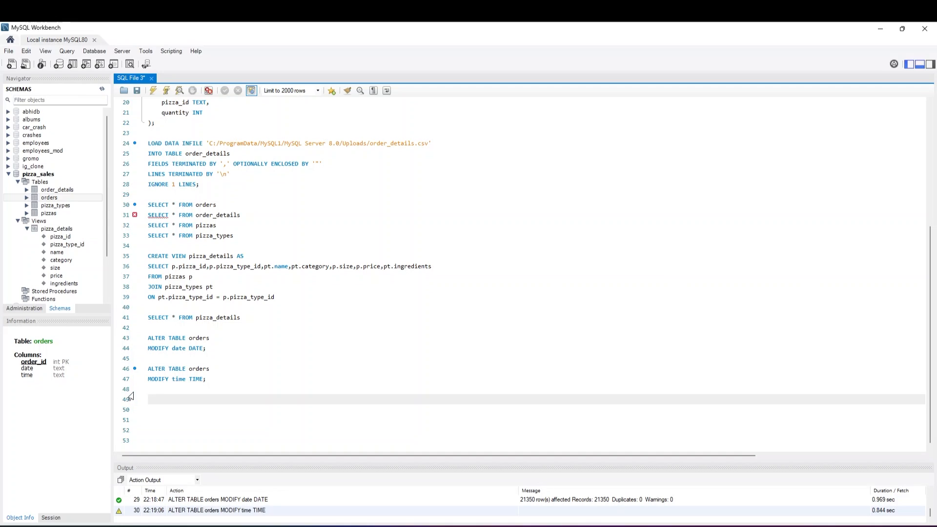
Add the comment -- total revenue on line 49, below the ALTER TABLE statements
type("- total revenue")
key("Return")
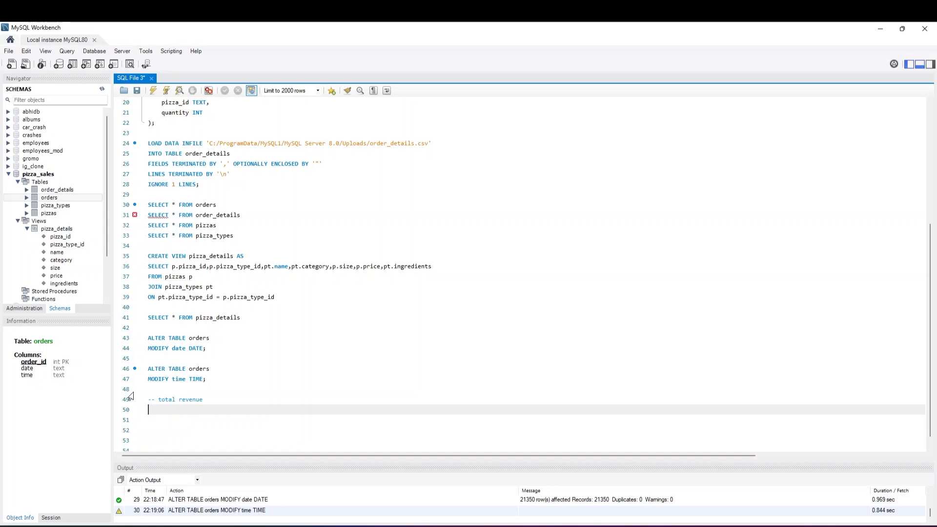
Write SELECT SUM(od.quantity * p.price) AS total_revenue on the line below the total revenue comment
type("SELECT SUM(")
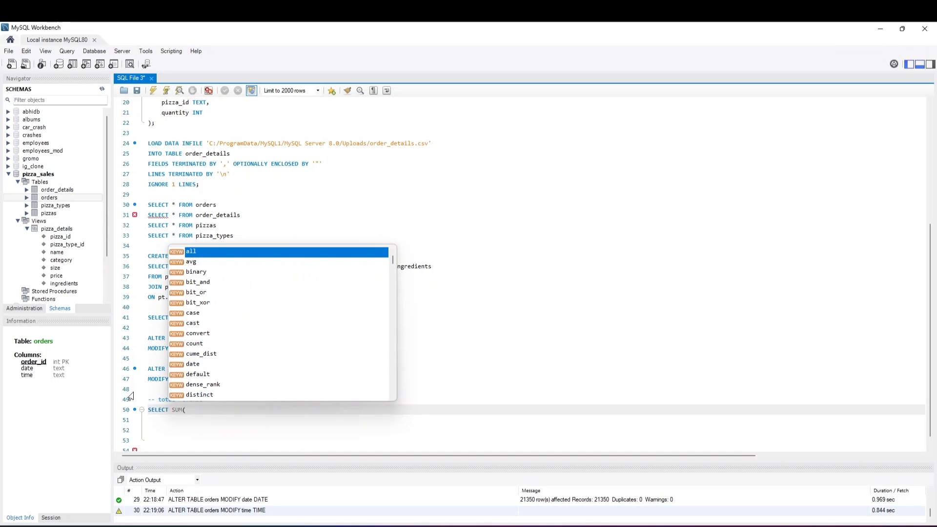
type("od.")
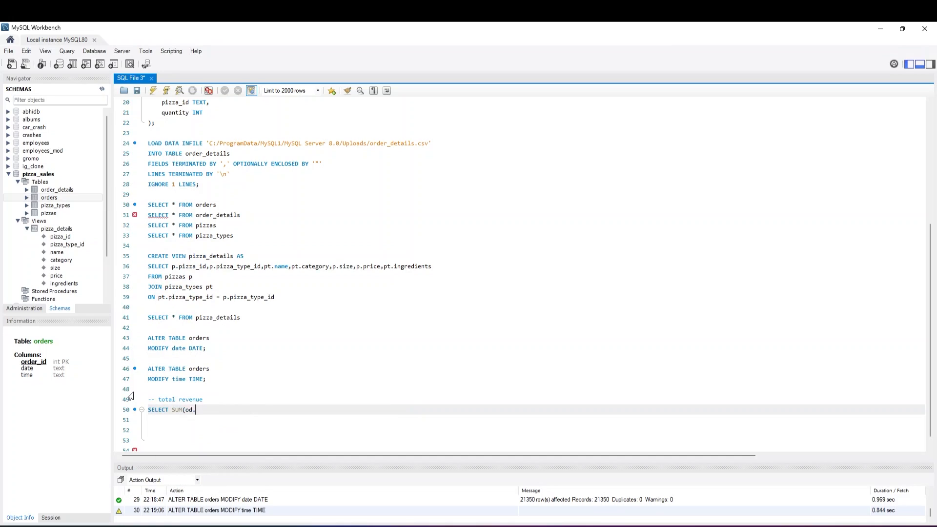
type("quantity * p/.")
key("BackSpace")
key("BackSpace")
type(".price)")
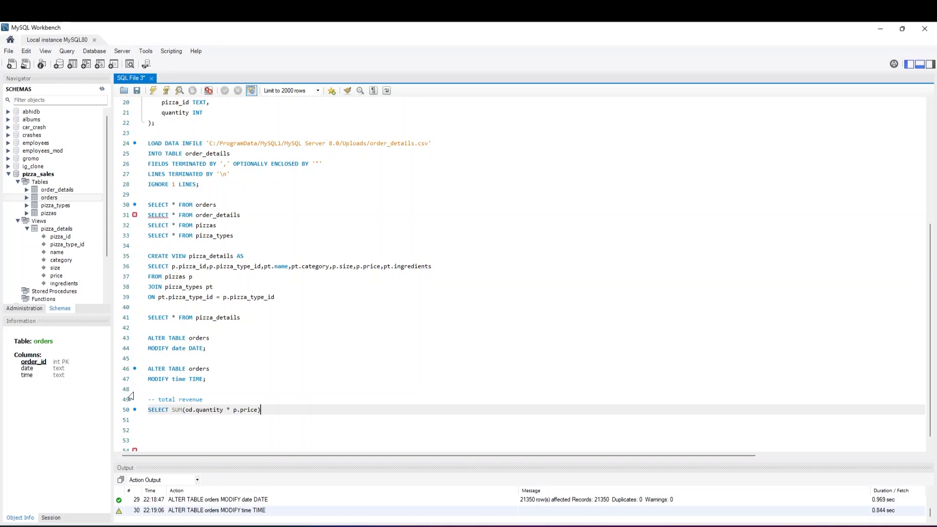
type(" AS total_revenue")
key("Return")
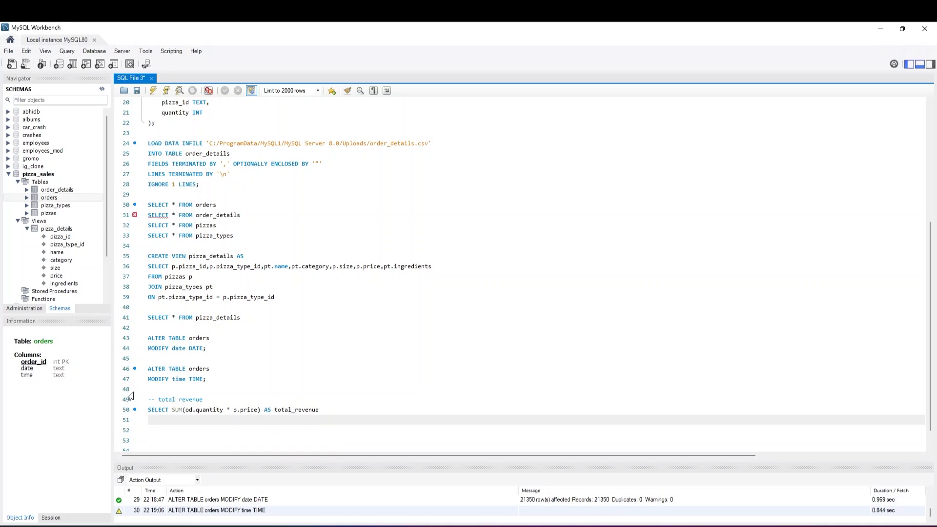
Add the line FROM order_details od to the total revenue query
type("FROM order_details od")
key("Return")
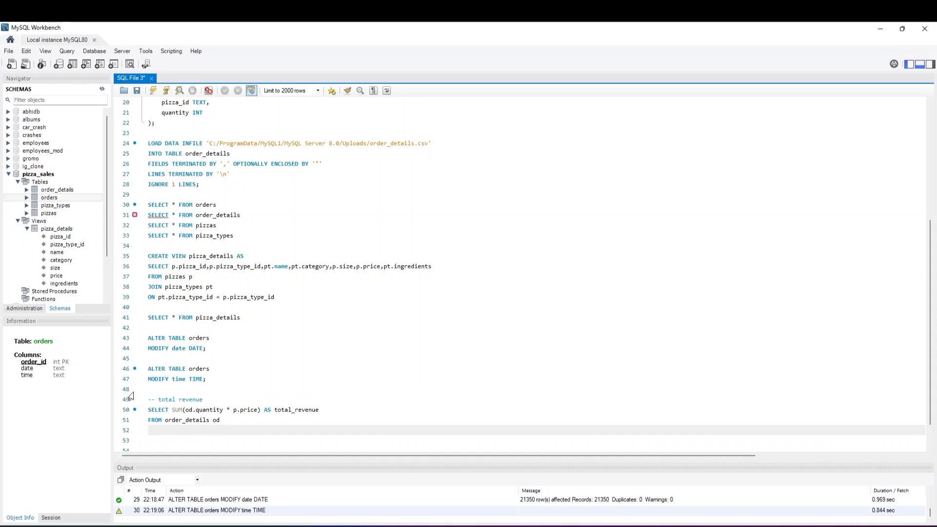
Join pizza_details p in the total revenue query with ON od.pizza_id = p.pizza_id on its own line
type("JOIN pizz")
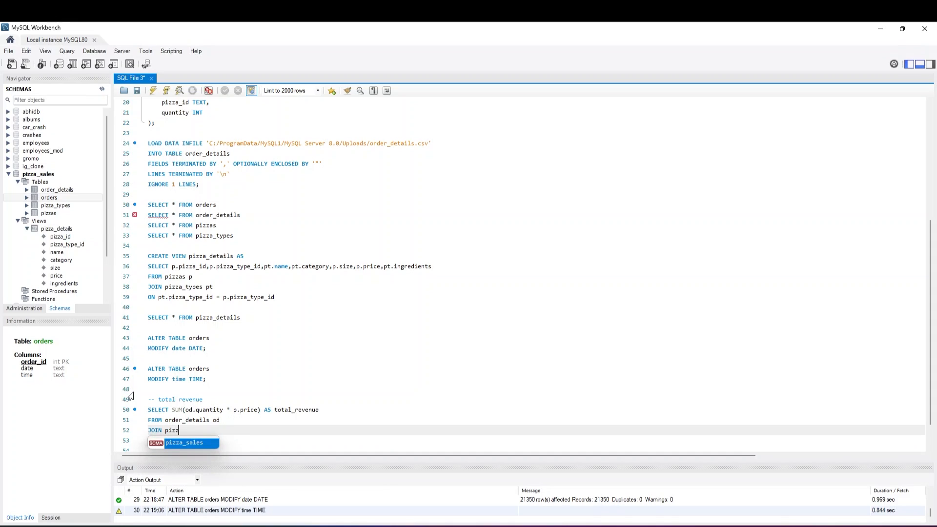
type("a_details ")
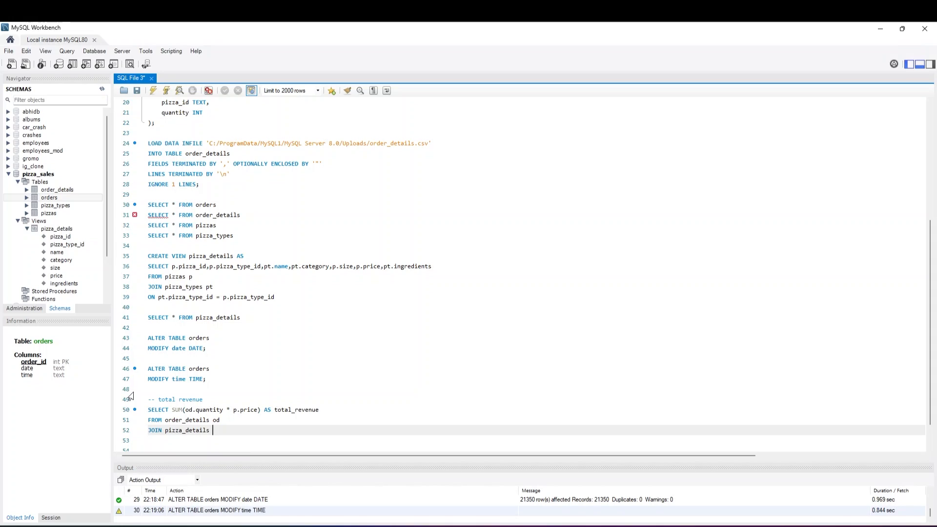
type("p")
key("Return")
type("ON")
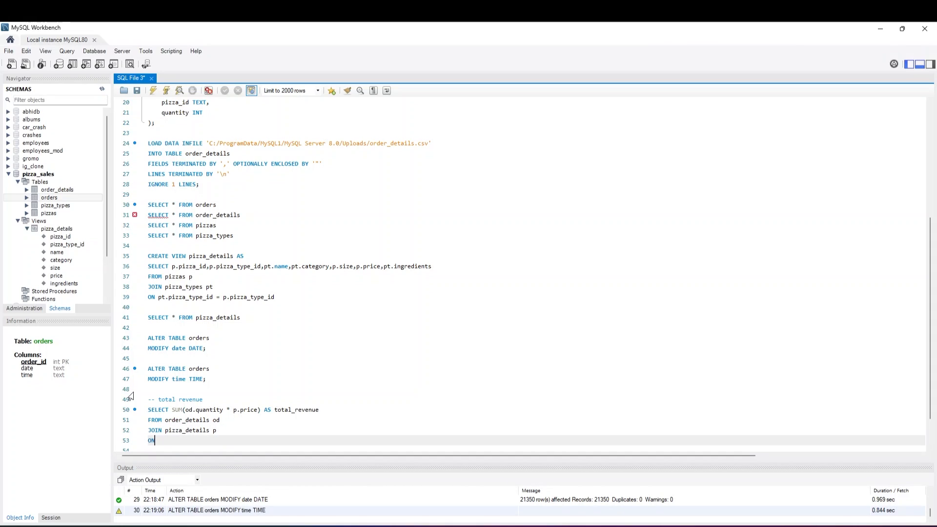
type(" od.pizza_id = p.pizza_id")
scroll(253, 409, "down", 2)
key("Return")
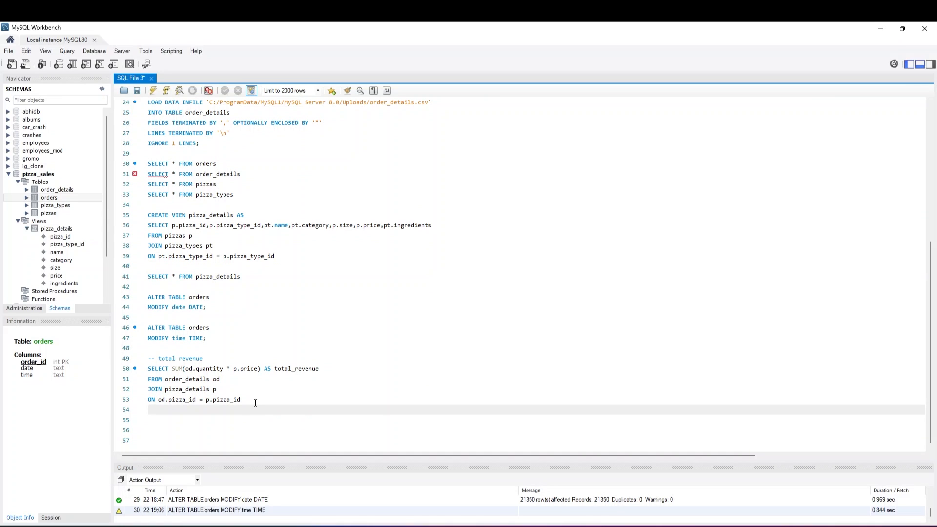
End the total revenue query with a semicolon and execute only that query
left_click(253, 402)
type(";")
left_click_drag(248, 403, 148, 369)
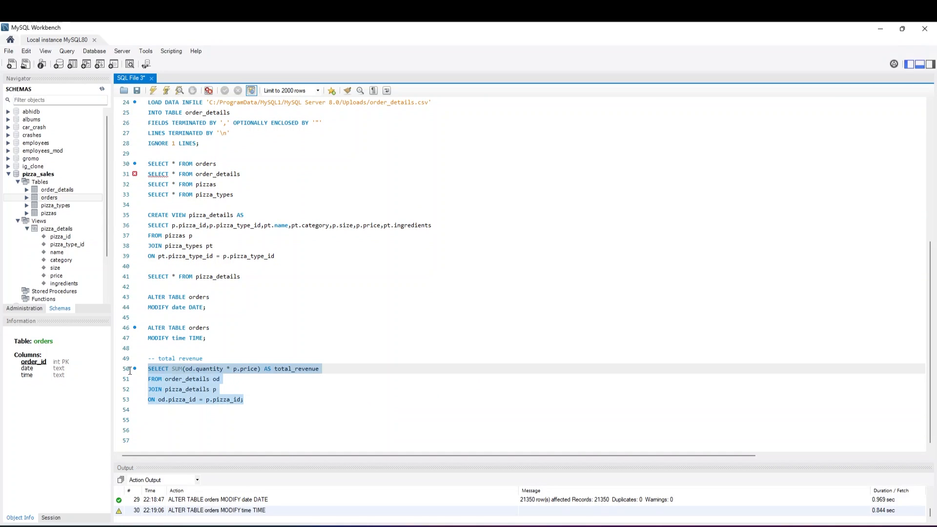
left_click(155, 92)
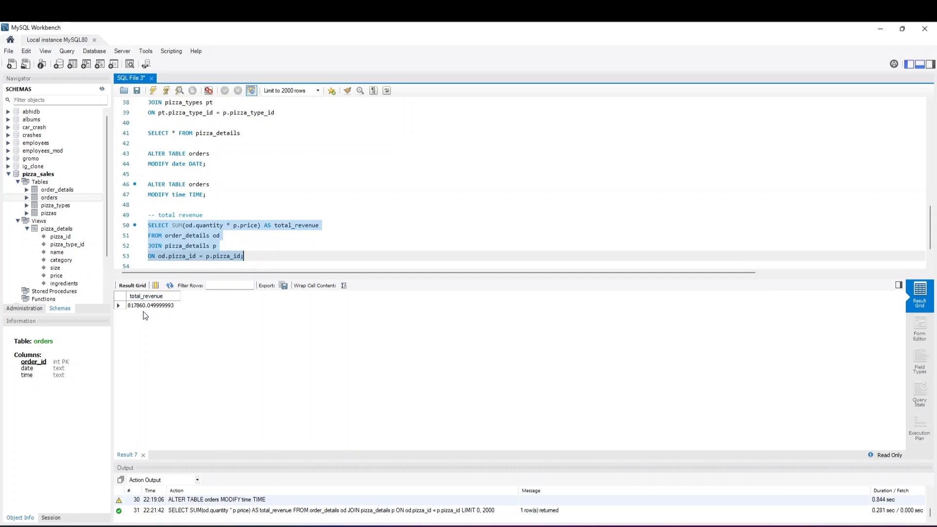
Wrap the SUM expression in ROUND with 2 decimals and execute only the total revenue query again
left_click(255, 252)
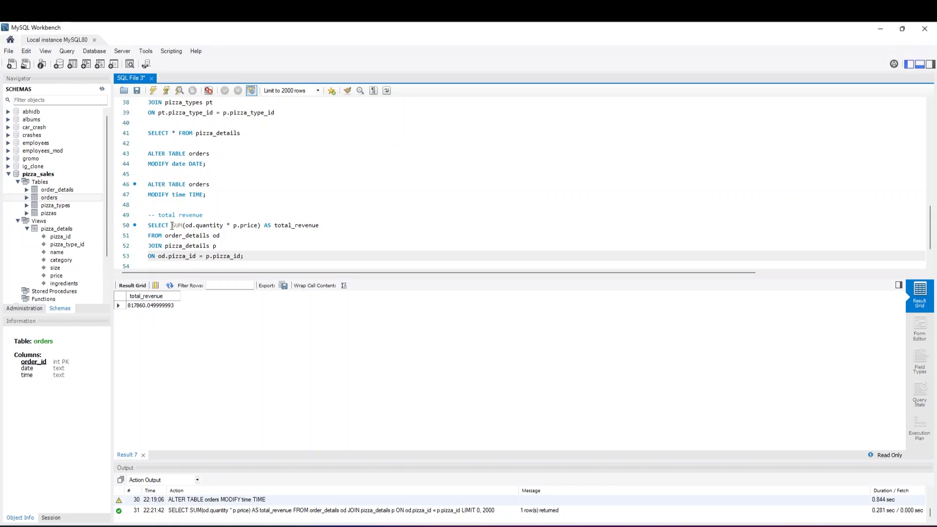
left_click(171, 226)
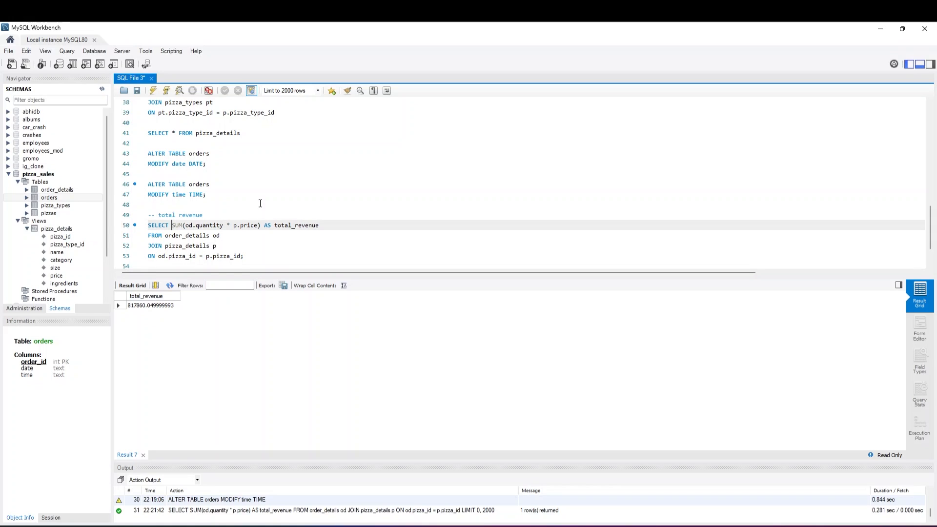
type("ROUND")
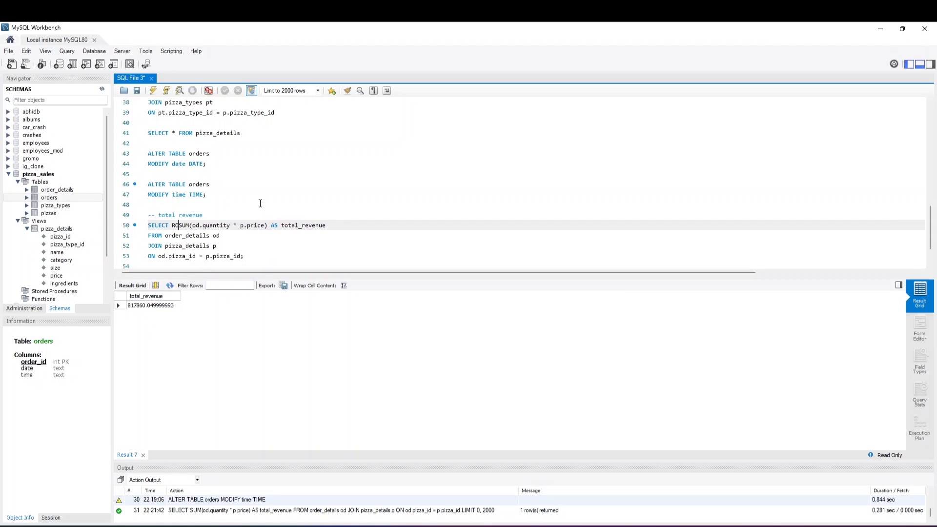
type("(")
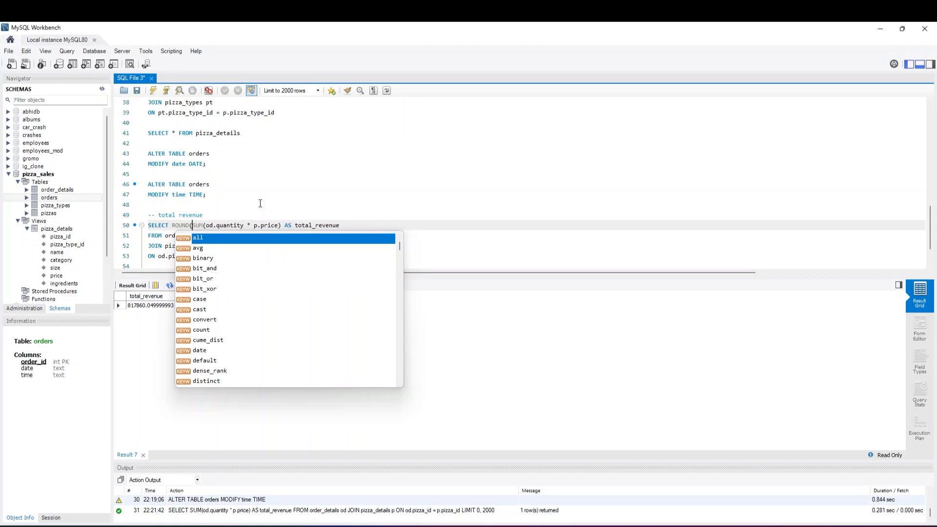
key("Escape")
key("Right")
key("Right")
key("Right")
key("Right")
key("Right")
key("Right")
key("Right")
key("Right")
key("Right")
key("Right")
key("Right")
key("Right")
key("Right")
key("Right")
key("Right")
key("Right")
key("Right")
key("Right")
key("Right")
key("Right")
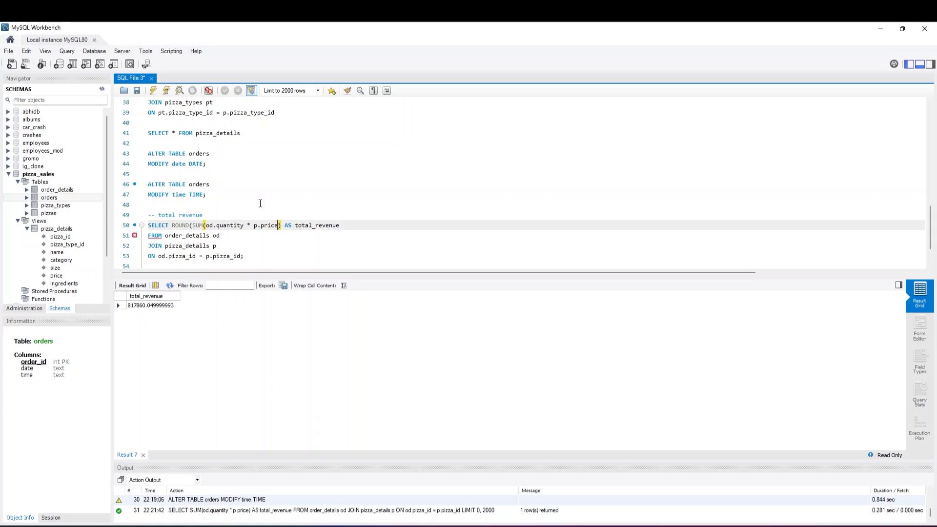
type(",2)")
left_click_drag(246, 257, 138, 230)
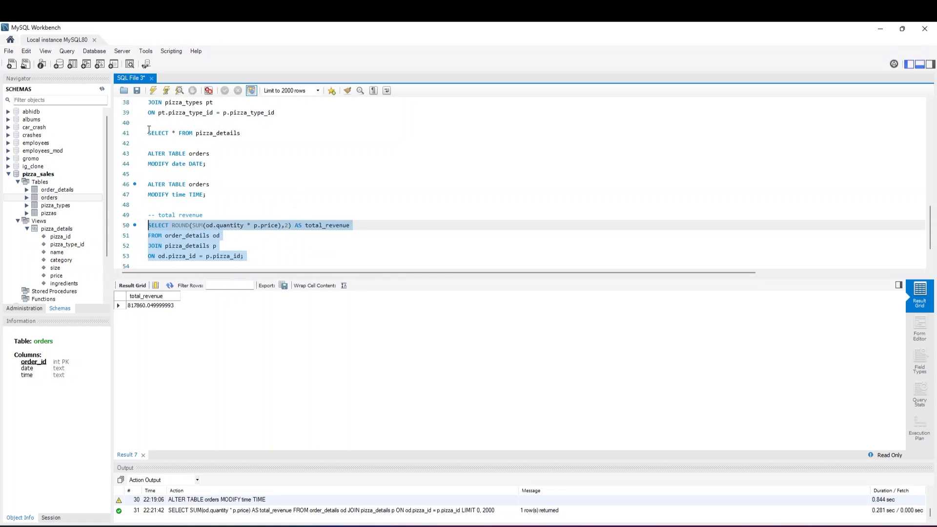
left_click(153, 90)
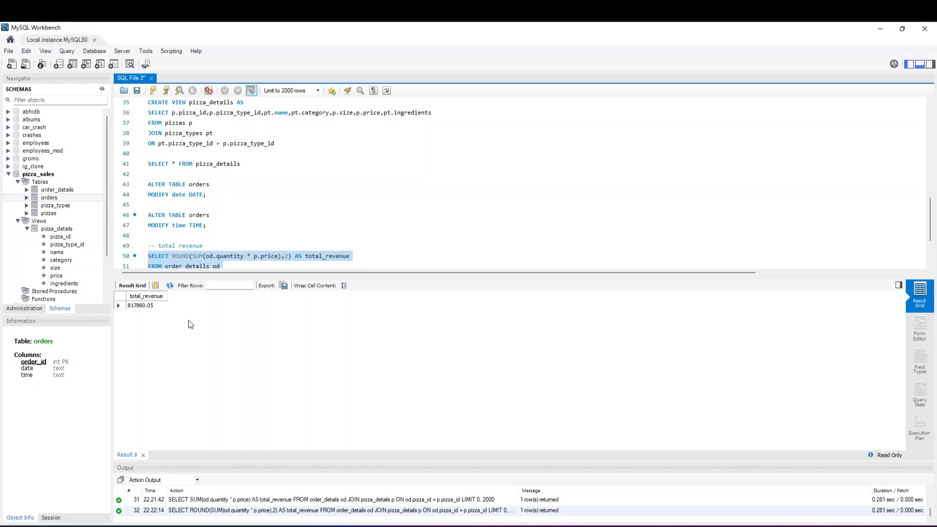
Add the comment -- total no. of pizzas sold on line 55, below the total revenue query
scroll(197, 242, "down", 2)
left_click(196, 242)
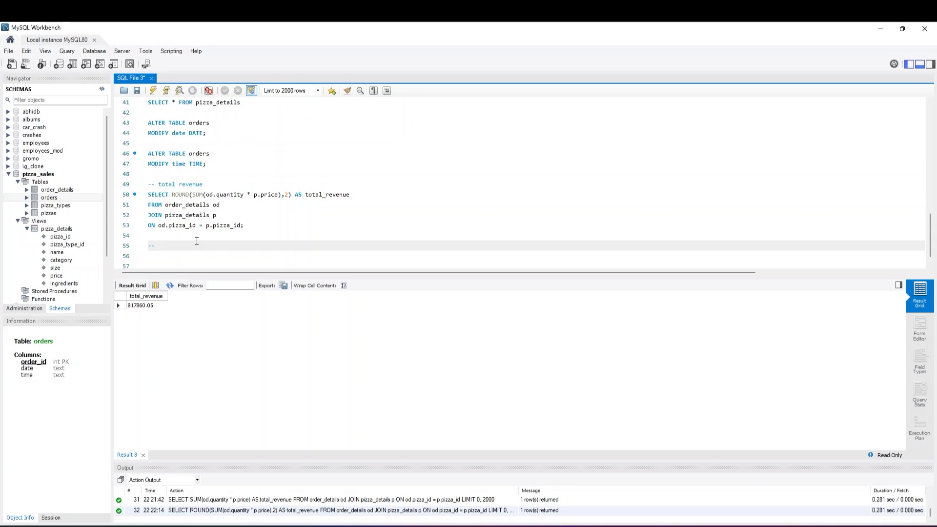
type("-- total no. of pizzas o")
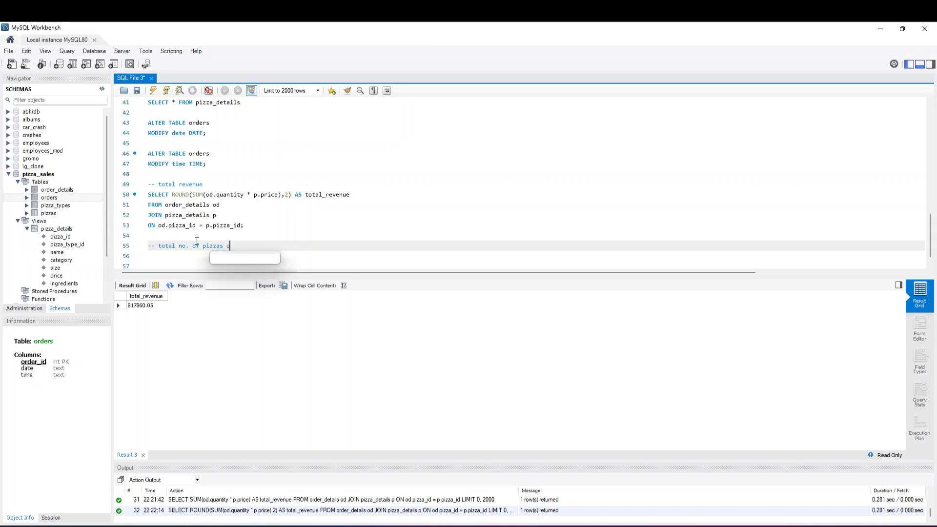
key("BackSpace")
type("sold")
key("Return")
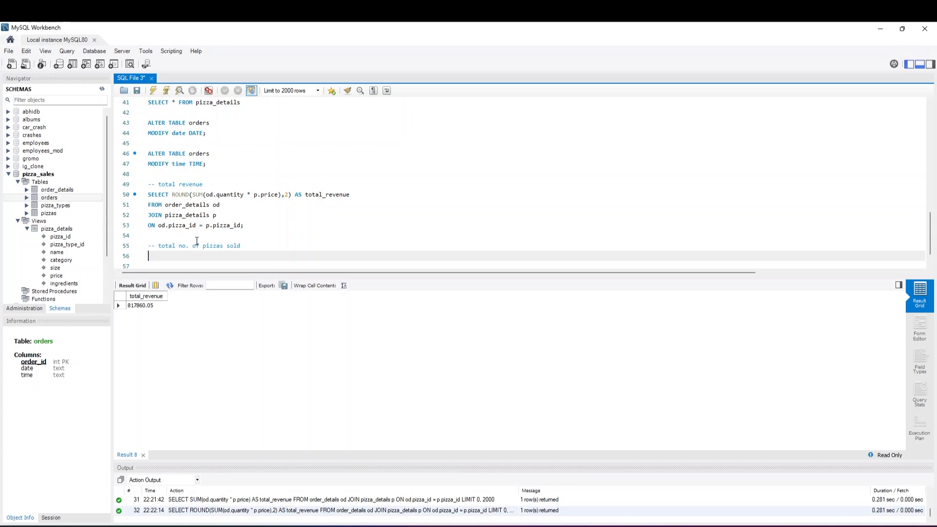
Write SELECT SUM(od.quantity) AS pizza_sold on the line below the pizzas sold comment
type("SELECT SUM(od.q")
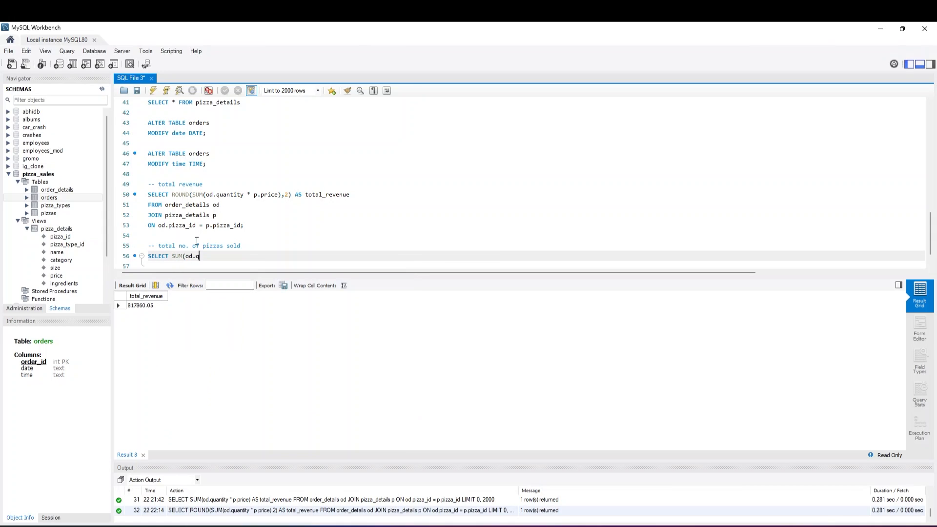
type("uantity) AS")
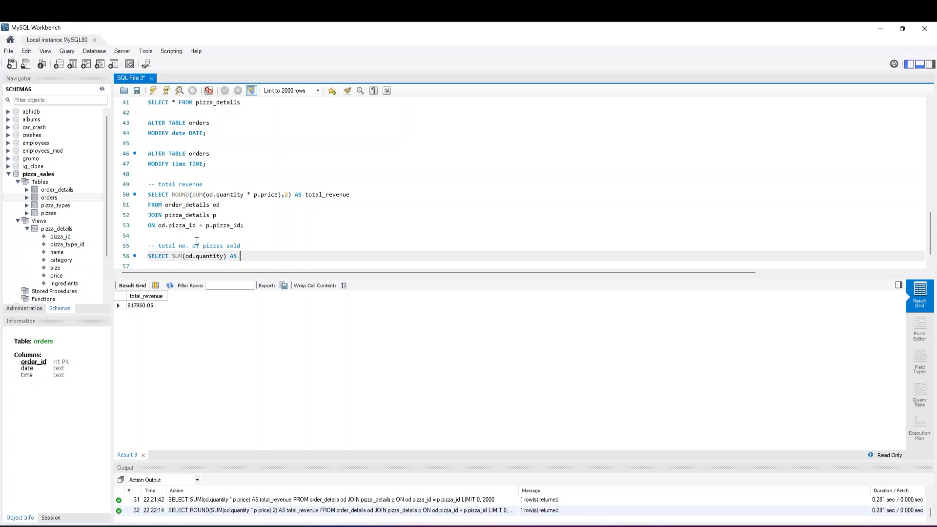
type("pizza_sold")
key("Return")
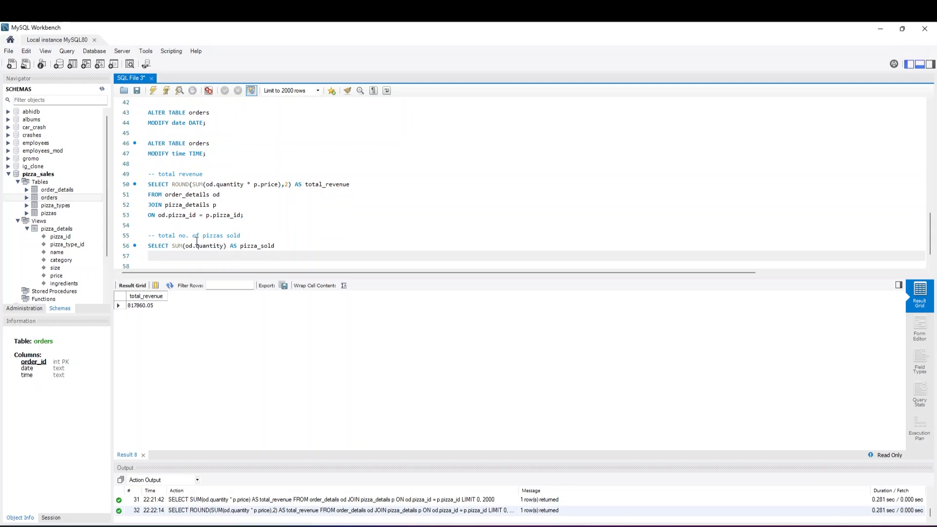
Complete the pizzas sold query with FROM order_details od; and execute only that query
type("FROM order_details od;")
left_click_drag(224, 257, 148, 245)
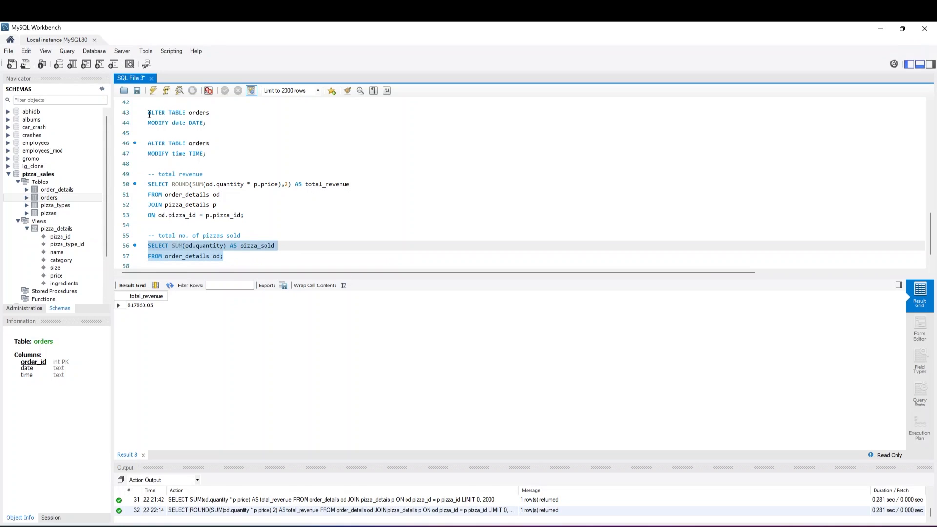
left_click(153, 91)
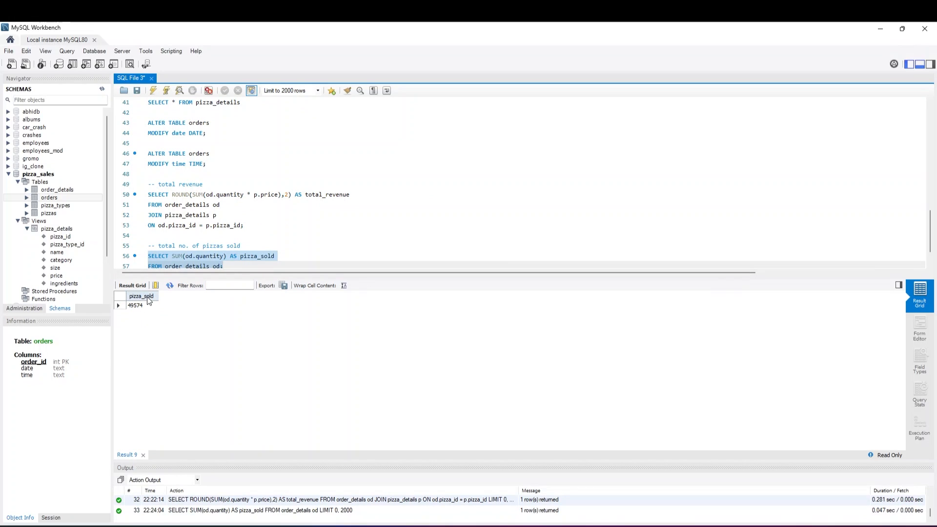
Insert blank lines below the pizzas sold query and add the comment -- total orders on line 60
left_click(239, 268)
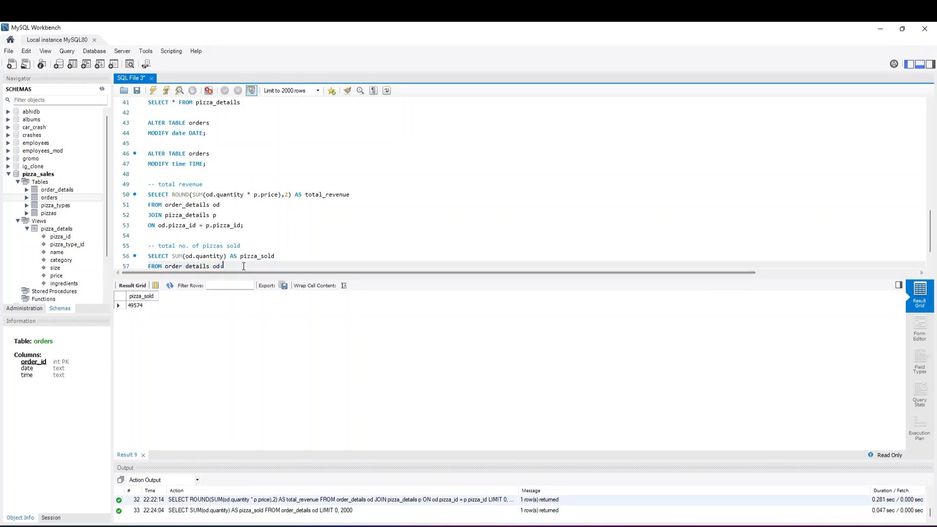
key("Return")
key("Return")
key("Return")
key("Return")
key("Up")
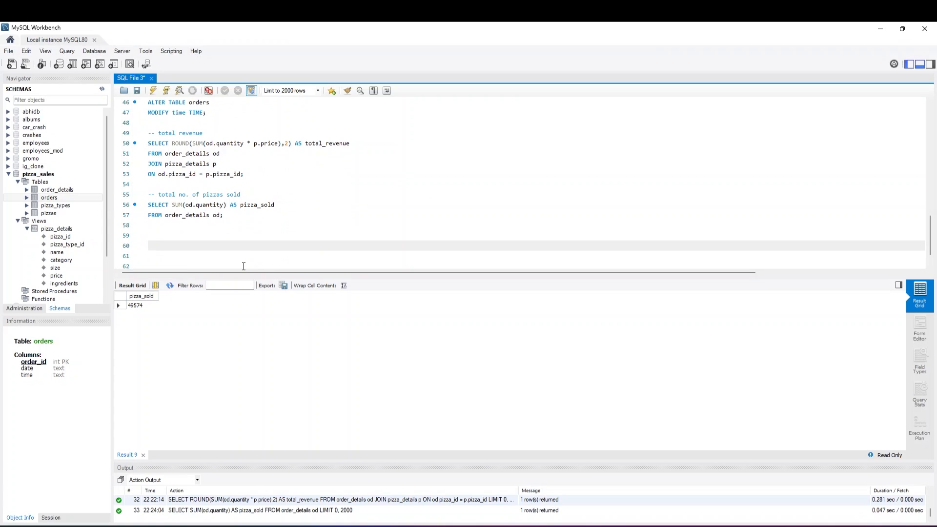
type("--")
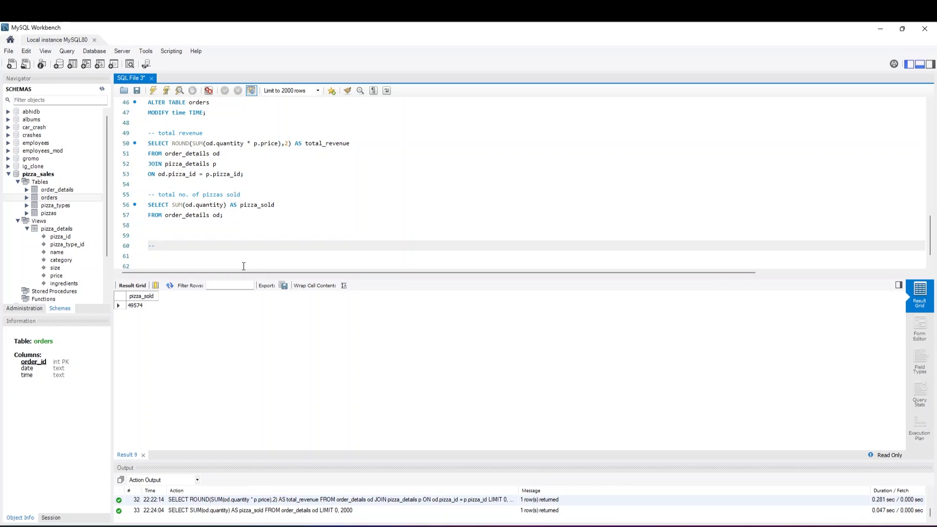
type(" total orders")
key("Return")
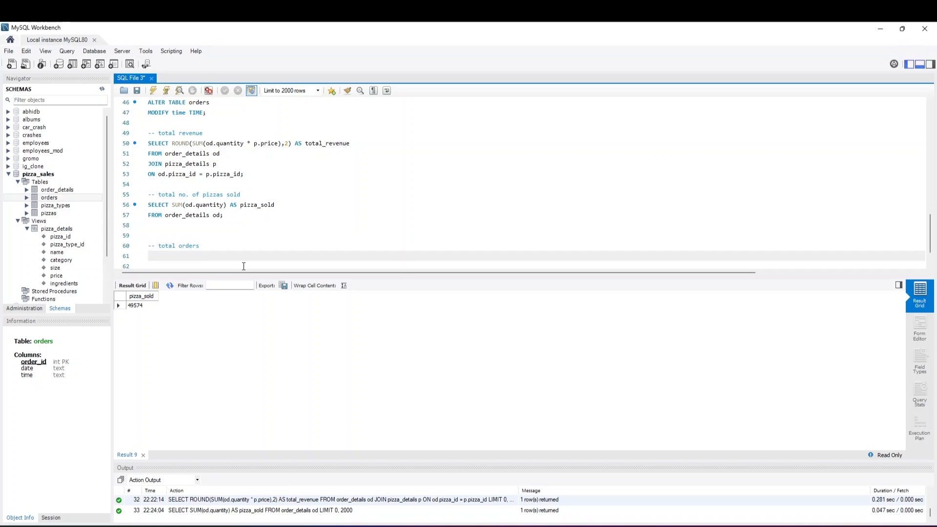
Write SELECT COUNT(DISTINCT(order_id)) AS total_orders on the line below the total orders comment
type("SELECT COUNT(")
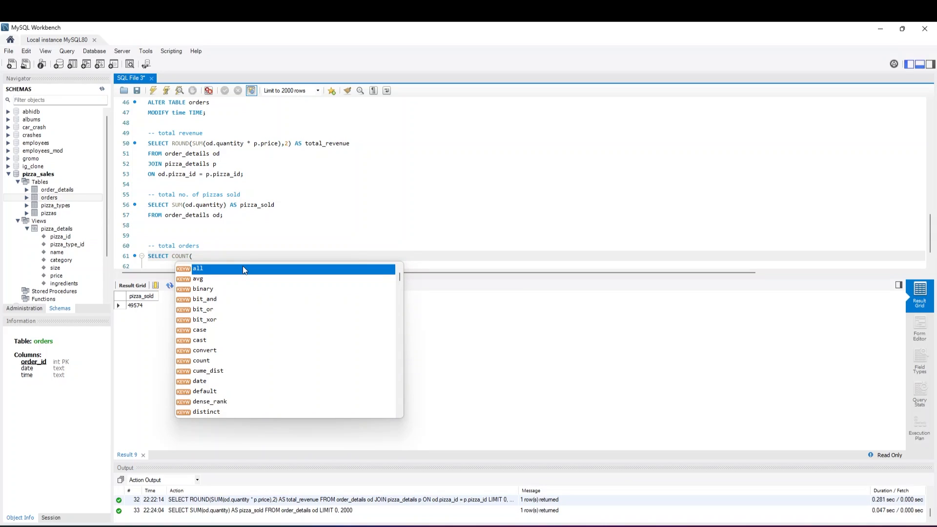
type("DISITNCT")
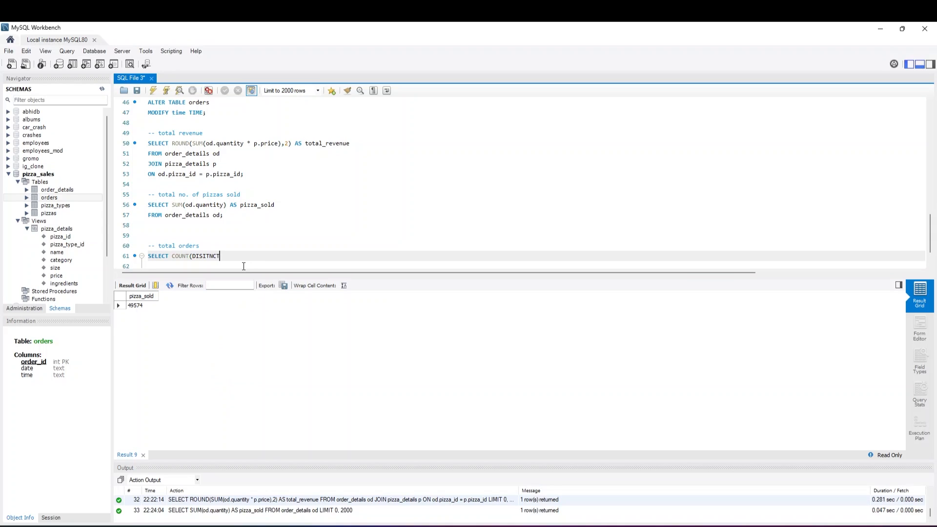
key("BackSpace")
key("BackSpace")
key("BackSpace")
key("BackSpace")
key("BackSpace")
type("TINCT(order_id)) AS total_o")
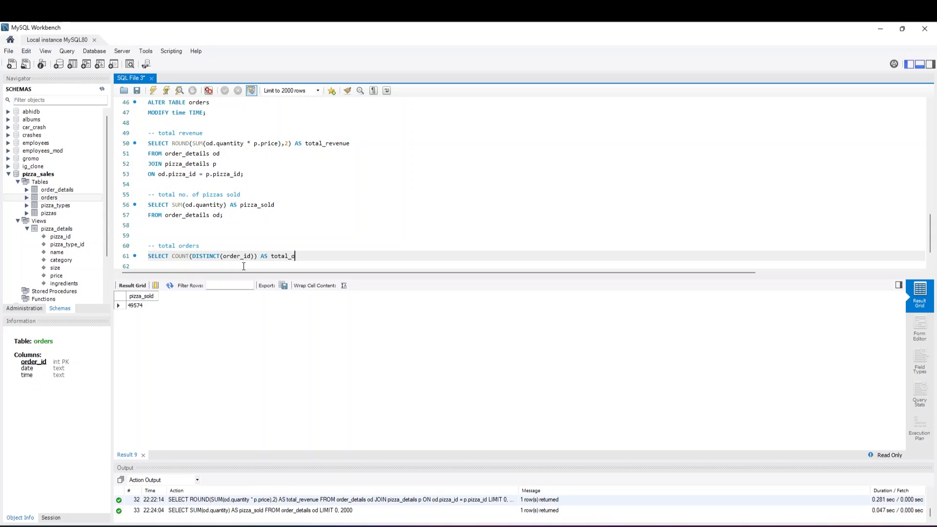
type("rders")
key("Return")
Complete the total orders query with FROM order_details; and execute only that query
type("F")
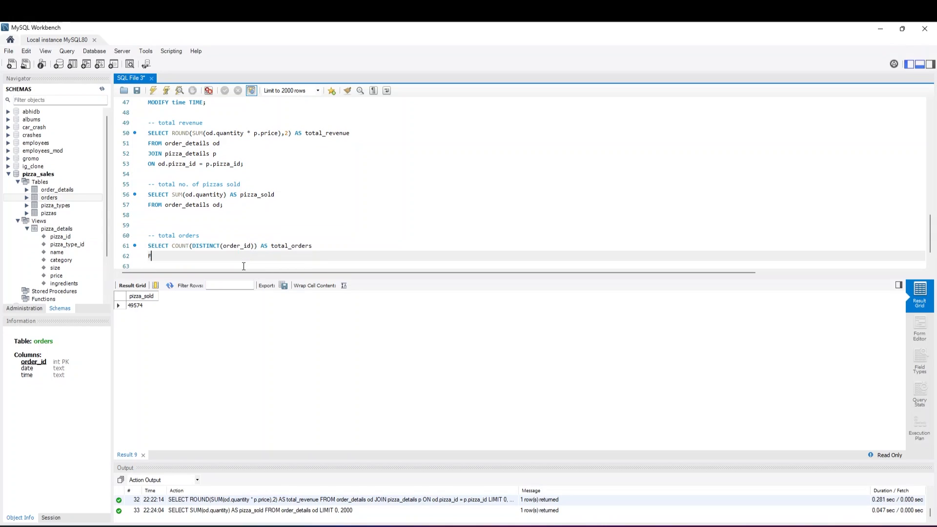
type("ROM order_details;")
left_click_drag(219, 257, 148, 245)
left_click(153, 90)
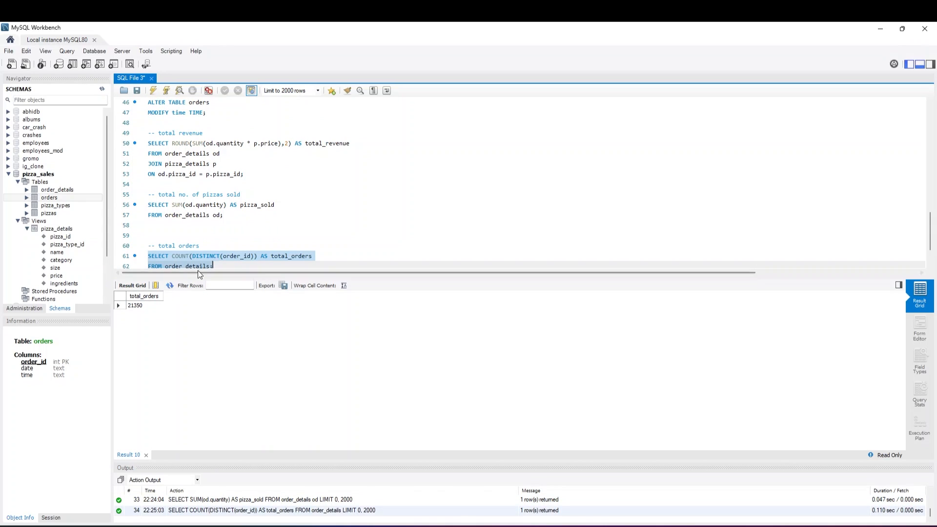
Insert blank lines below the total orders query and add the comment -- average order value on line 65
left_click(222, 263)
key("Return")
key("Return")
key("Return")
key("Return")
key("Return")
key("Return")
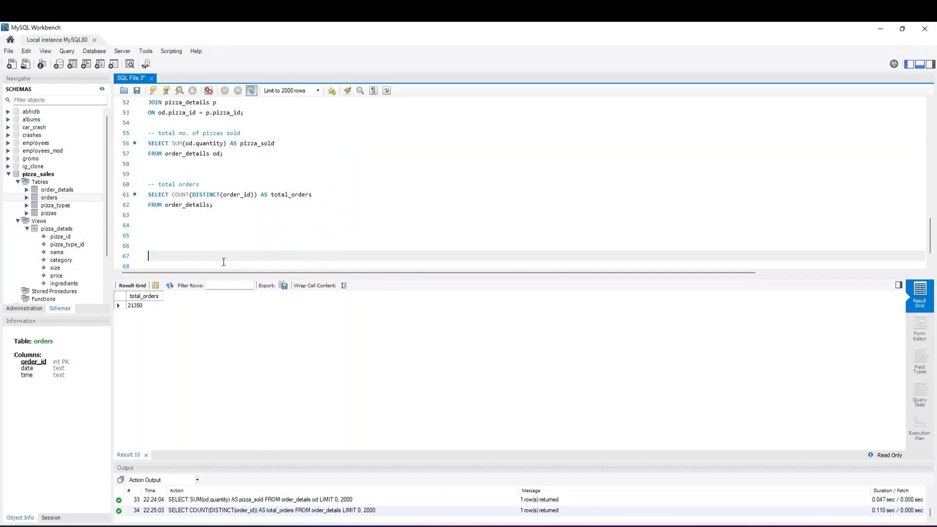
key("Up")
key("Up")
key("Up")
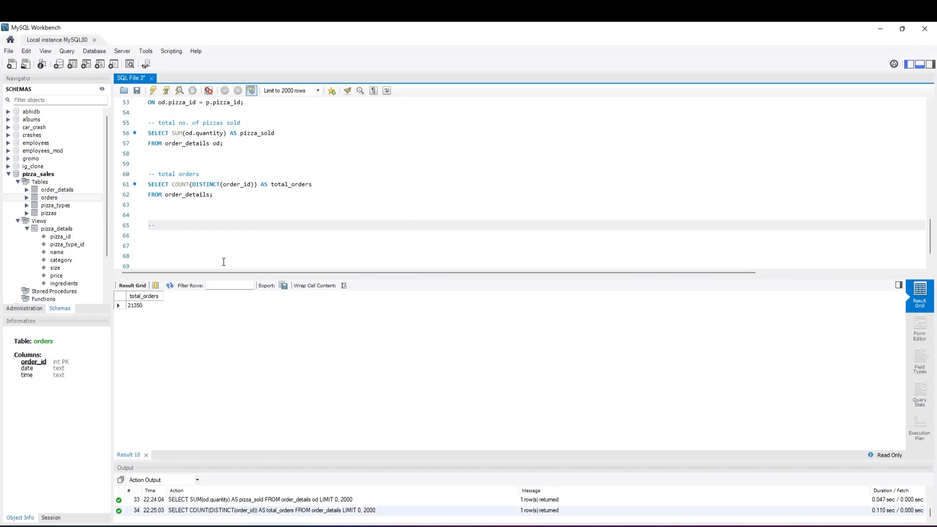
type("-- aver")
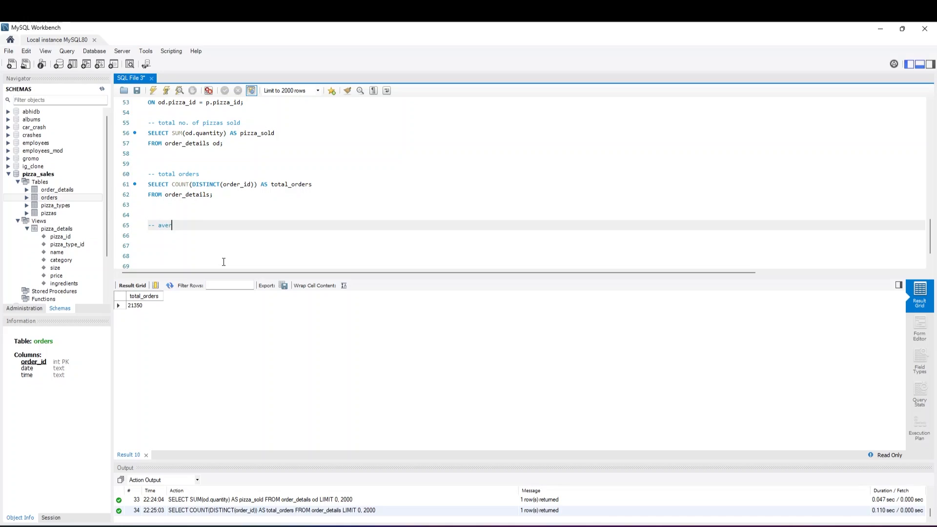
type("age order value")
key("Return")
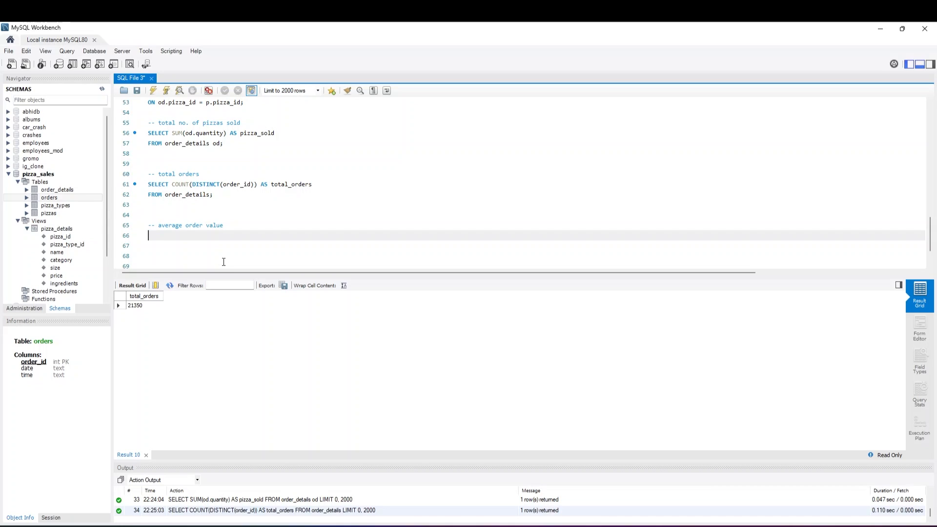
Begin the average order value query on line 66 with SELECT SUM(od.quantity * p.price, leaving the parenthesis open
scroll(224, 263, "up", 2)
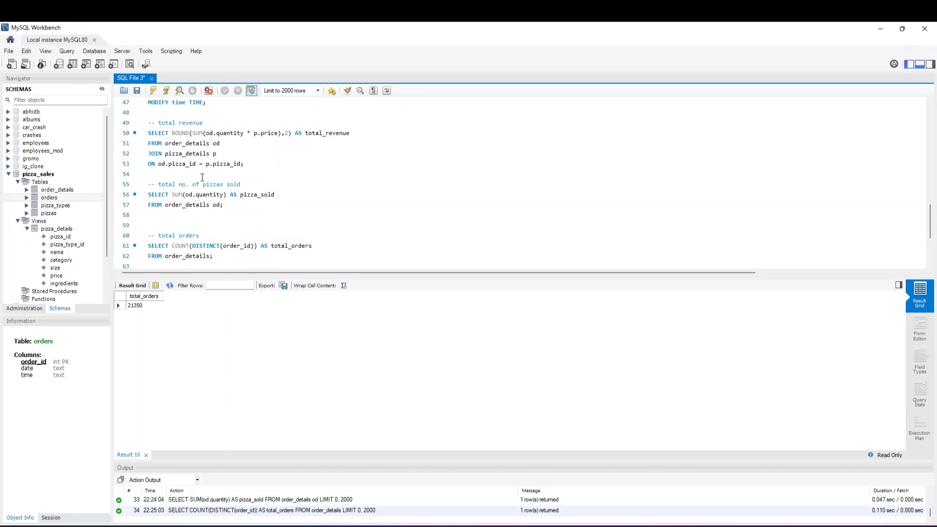
scroll(202, 178, "down", 2)
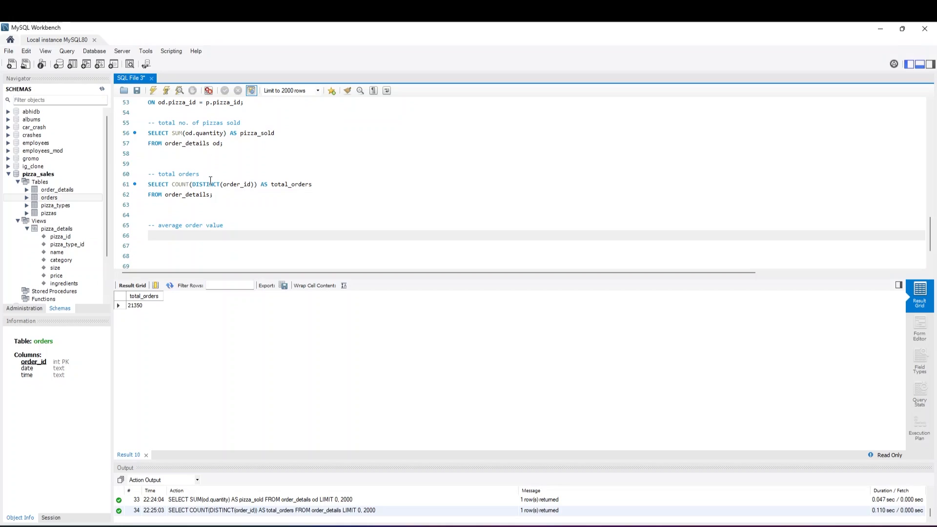
type("SELECT SUM(od.")
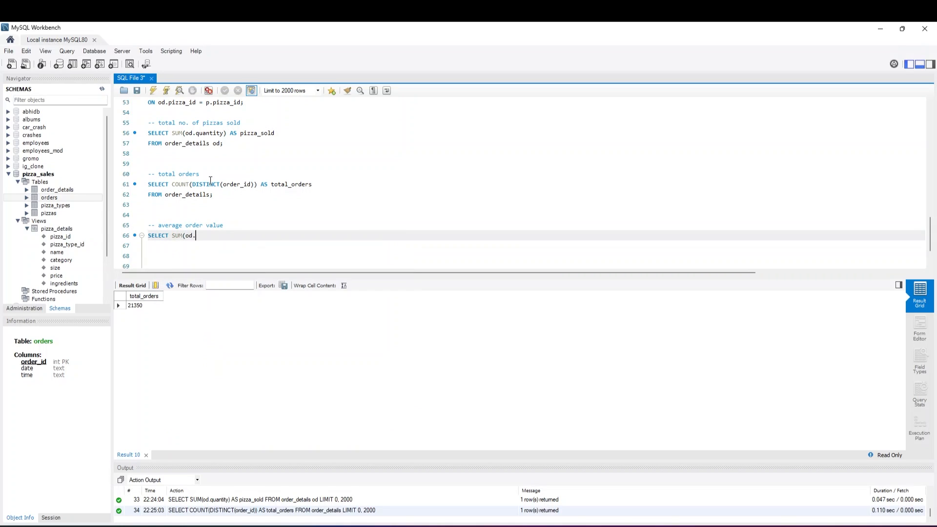
type("quantity")
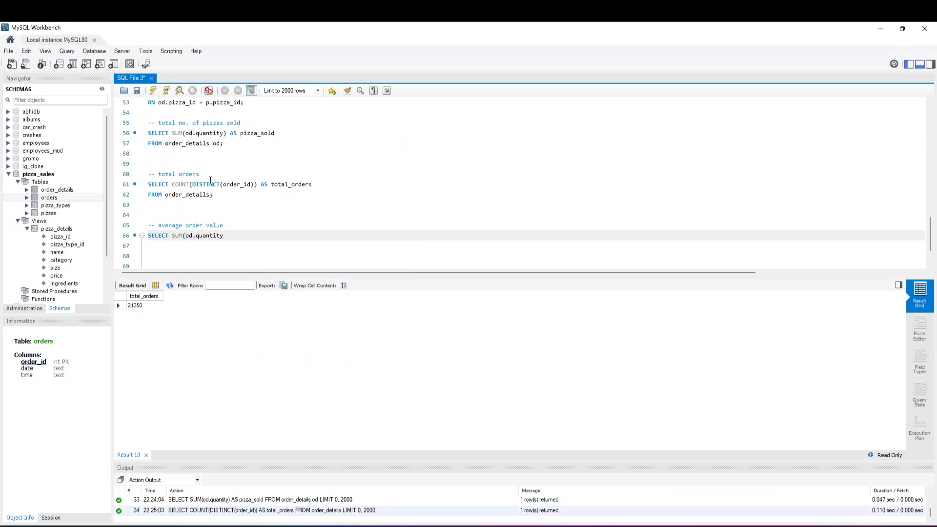
type(" * pr.prc")
key("BackSpace")
key("BackSpace")
key("BackSpace")
key("BackSpace")
key("BackSpace")
key("BackSpace")
type("p.")
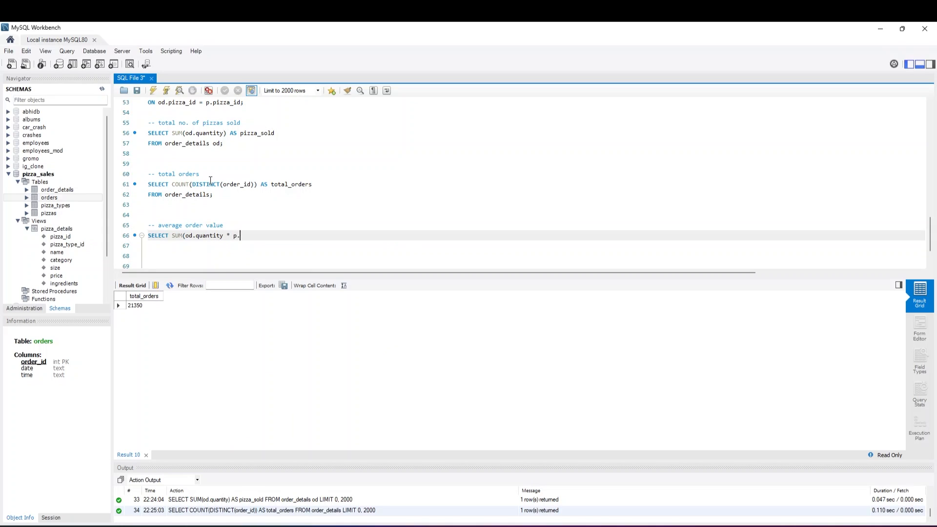
type("p")
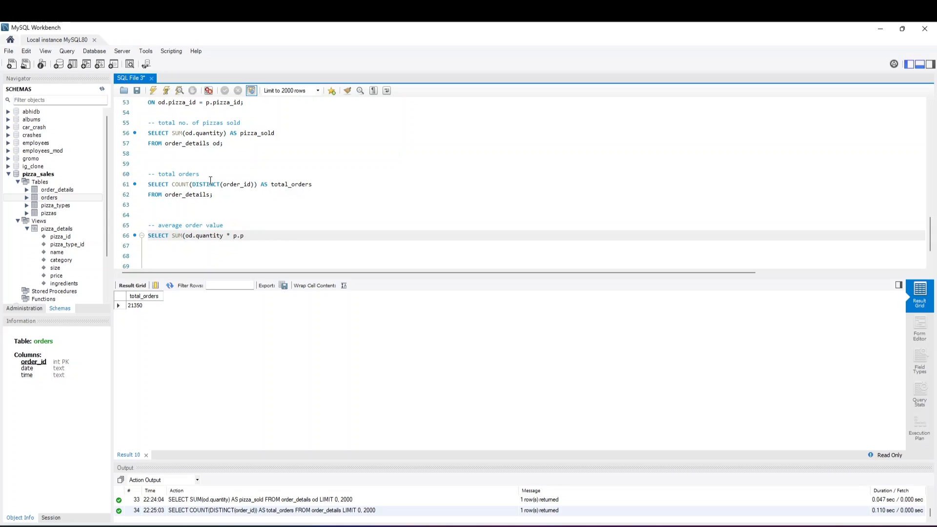
type("rice) / COUNT(DISTINCT(")
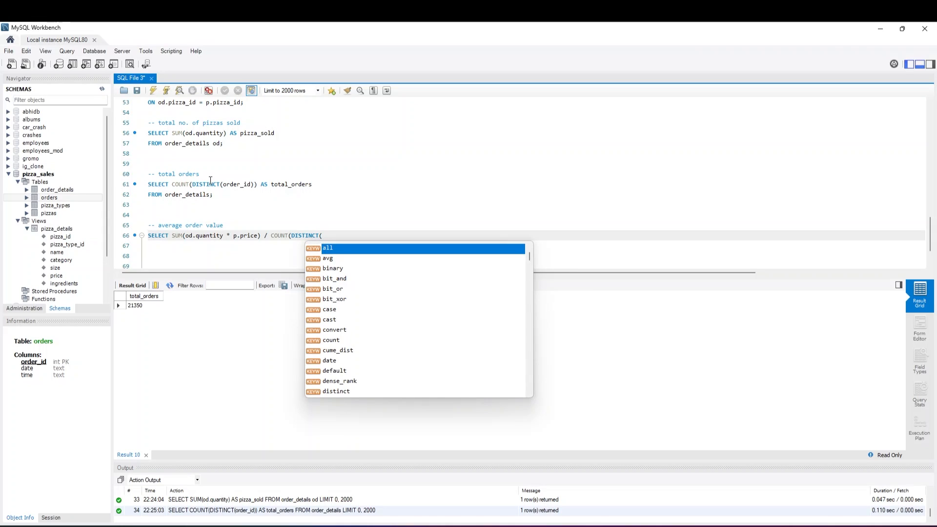
type("od.orde")
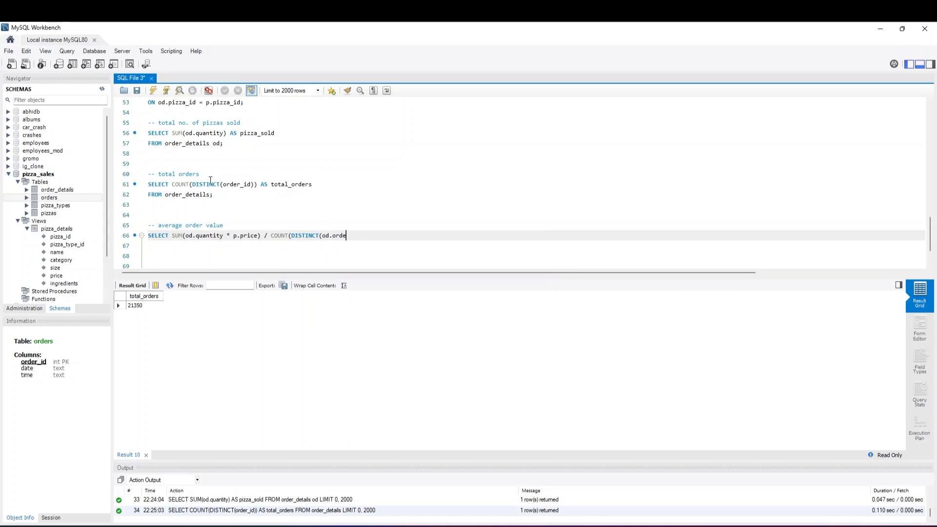
type("r_id)) AS avg_order_value")
Close the sum on line 66, divide it by COUNT(DISTINCT(od.order_id)) and alias the result AS avg_order_value
key("Return")
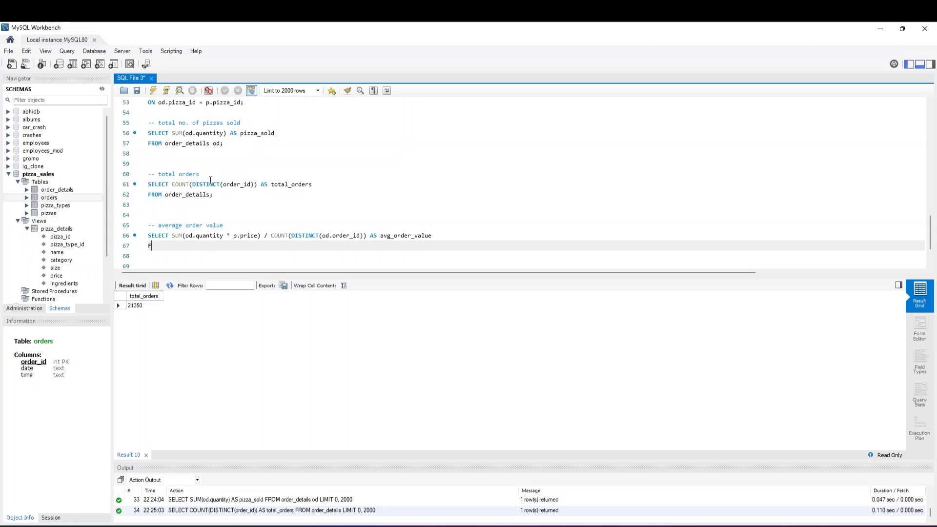
Copy the FROM, JOIN and ON lines of the total revenue query to the line below the avg_order_value SELECT
key("ctrl+space")
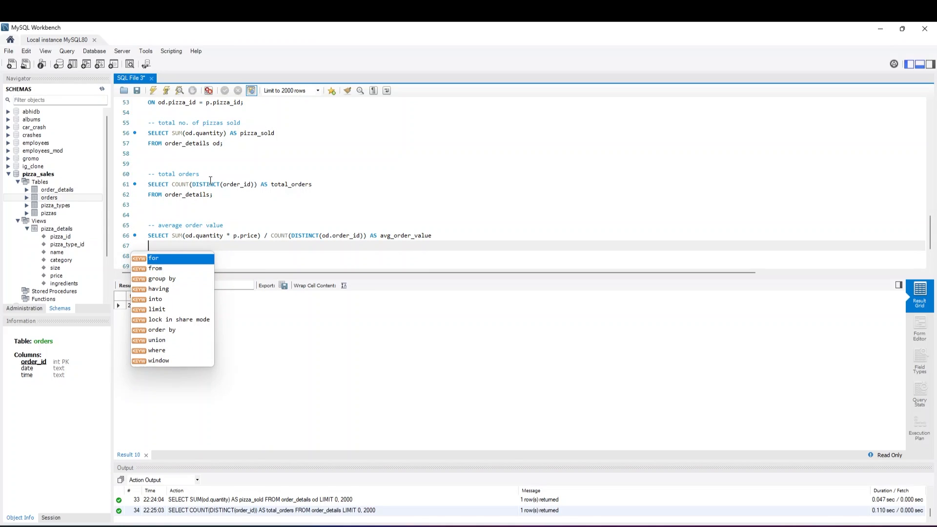
left_click(220, 133)
scroll(219, 134, "up", 2)
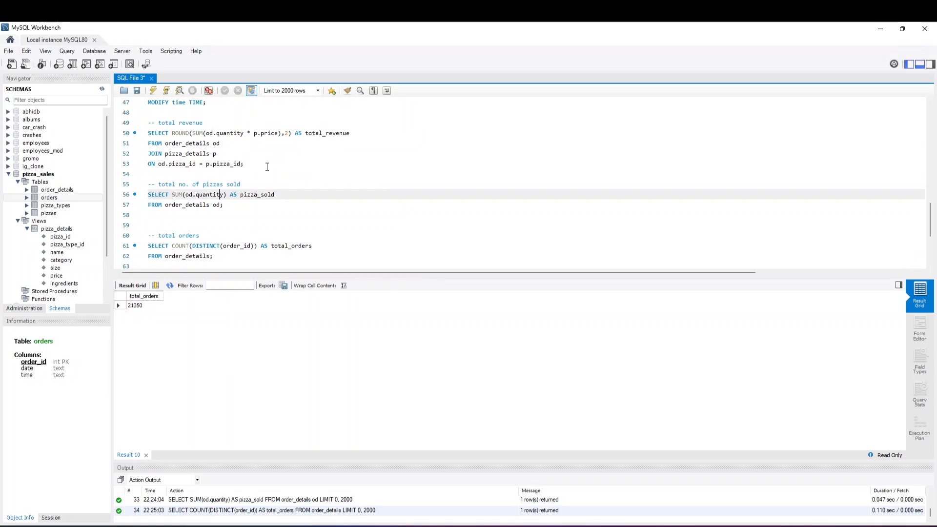
left_click_drag(248, 164, 151, 143)
key("ctrl+c")
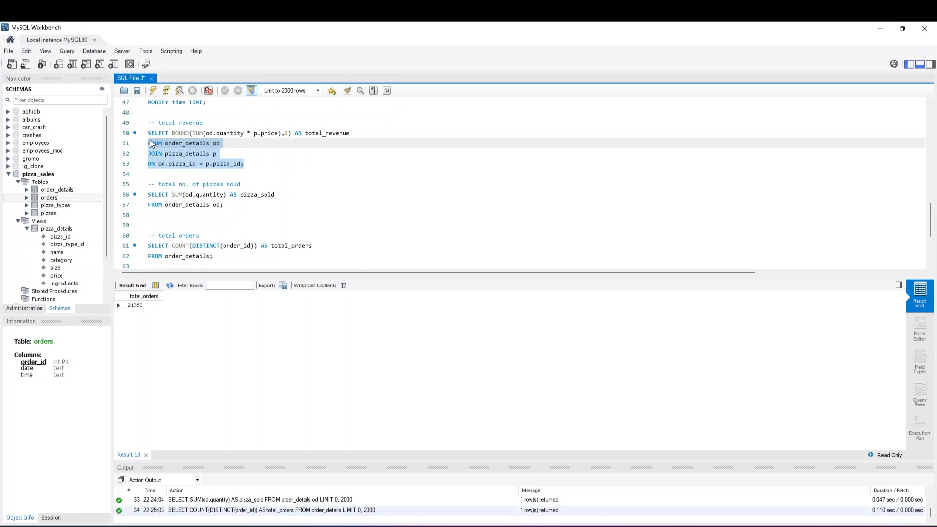
scroll(151, 143, "down", 3)
left_click(163, 215)
key("ctrl+v")
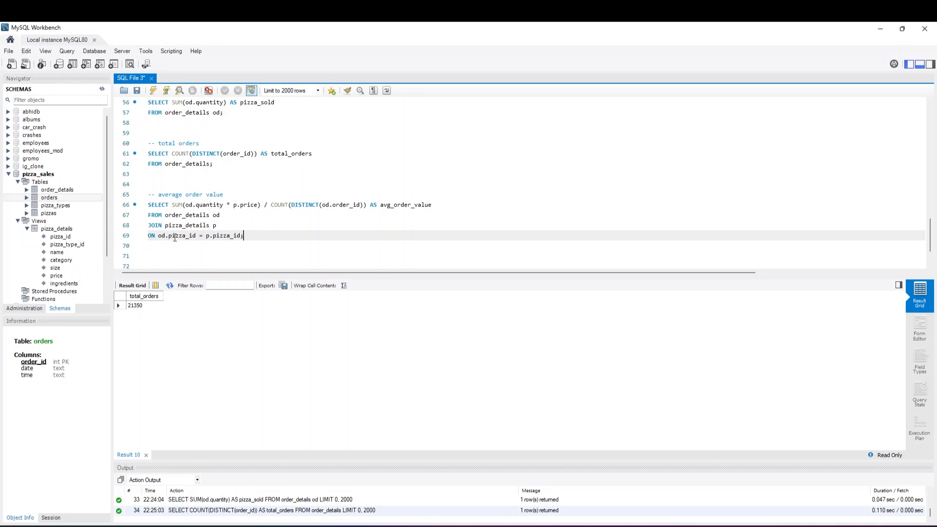
Execute only the average order value query on lines 66 to 69
left_click_drag(260, 238, 148, 204)
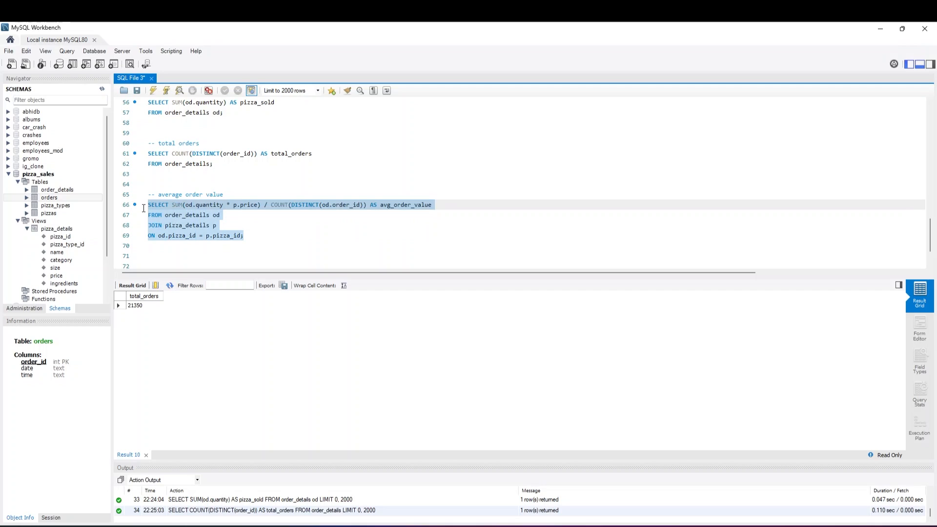
left_click(153, 91)
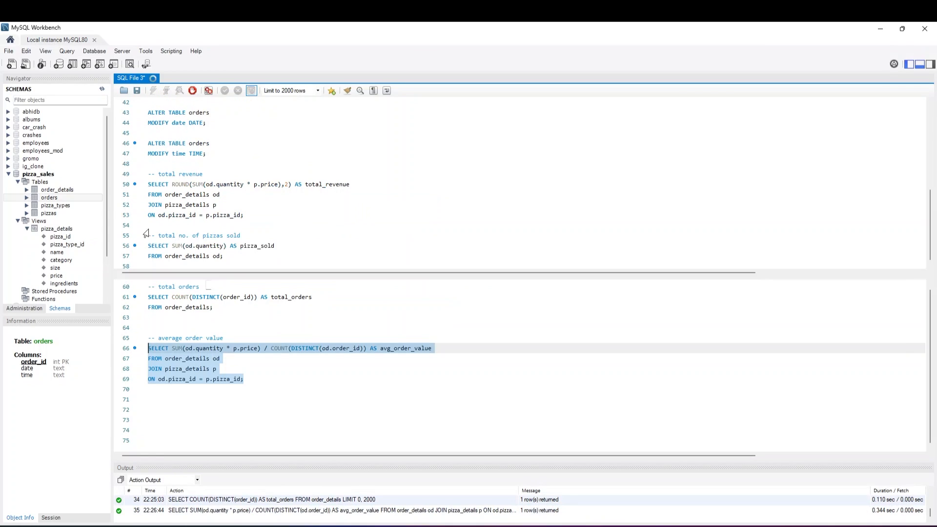
scroll(197, 239, "down", 2)
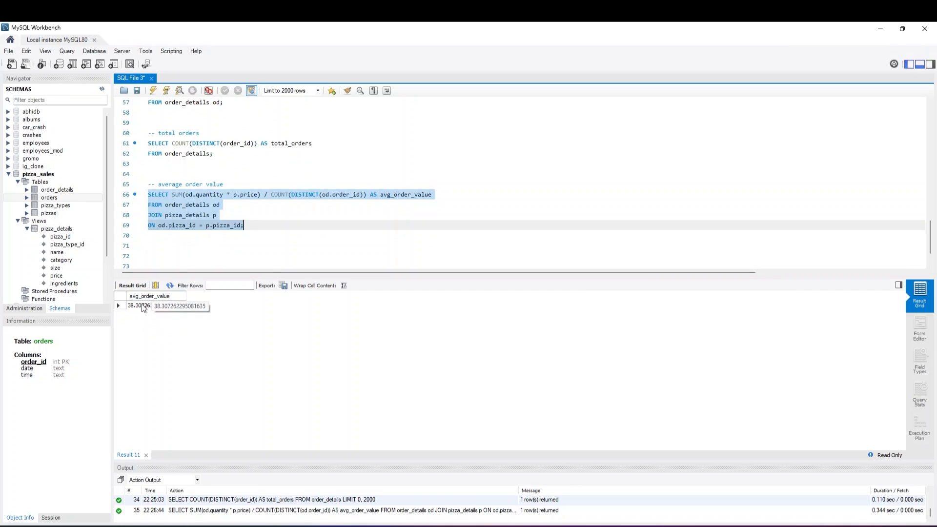
Add the comment -- average number of pizza per order on line 72, below the average order value query
left_click(242, 224)
key("Down")
key("Down")
key("Down")
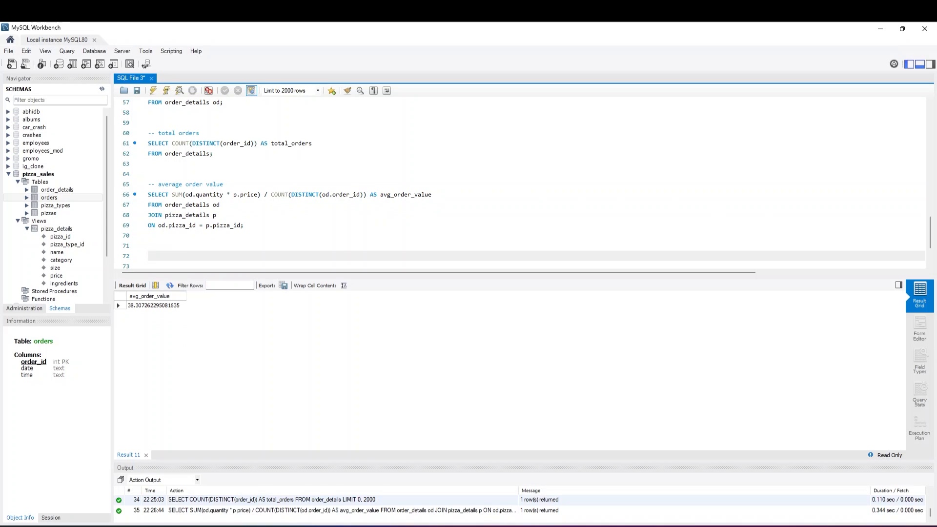
type("-- a")
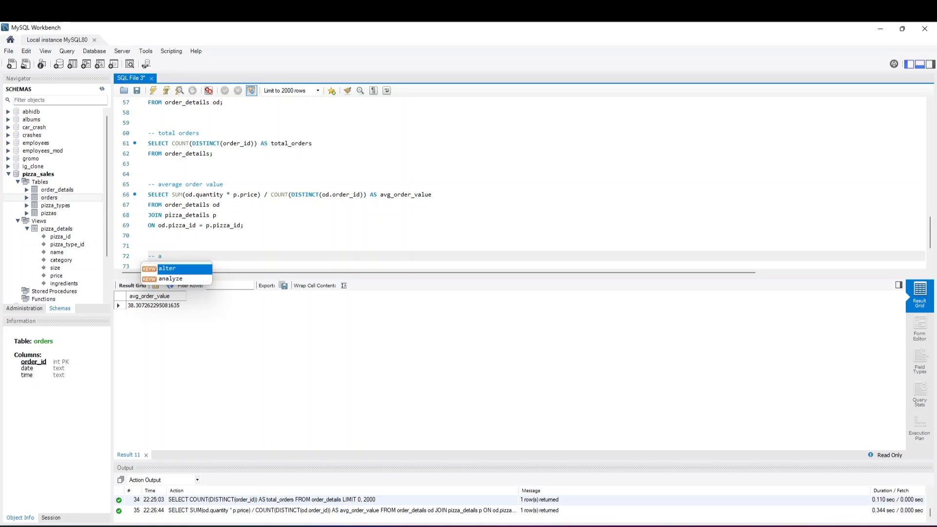
type("verage ")
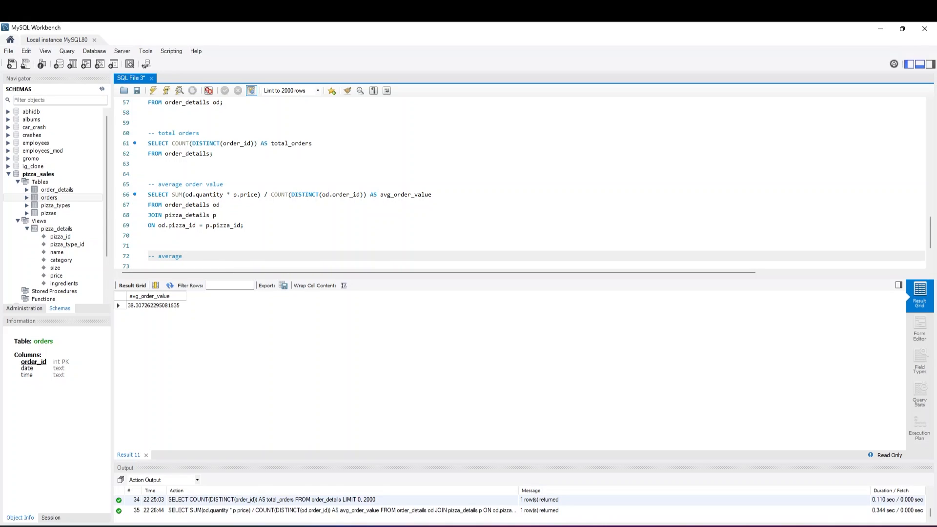
type("number of pizza per order")
key("Return")
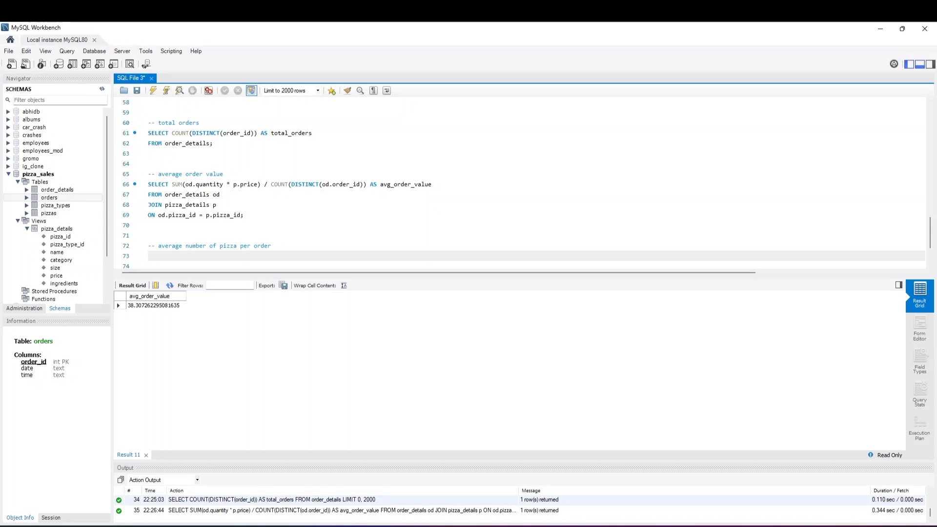
Write SELECT SUM(od.quantity) / on line 73, below the average number of pizza per order comment
type("SELECT SUM(")
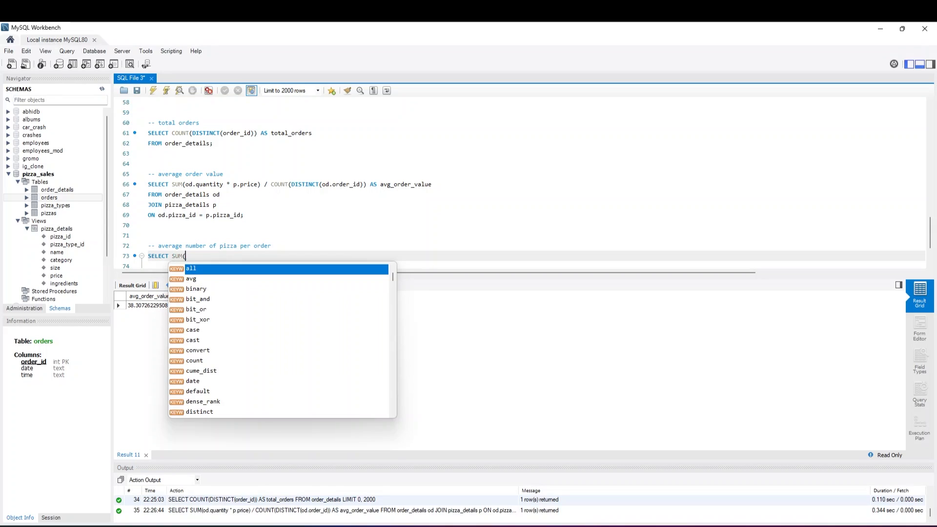
type("o")
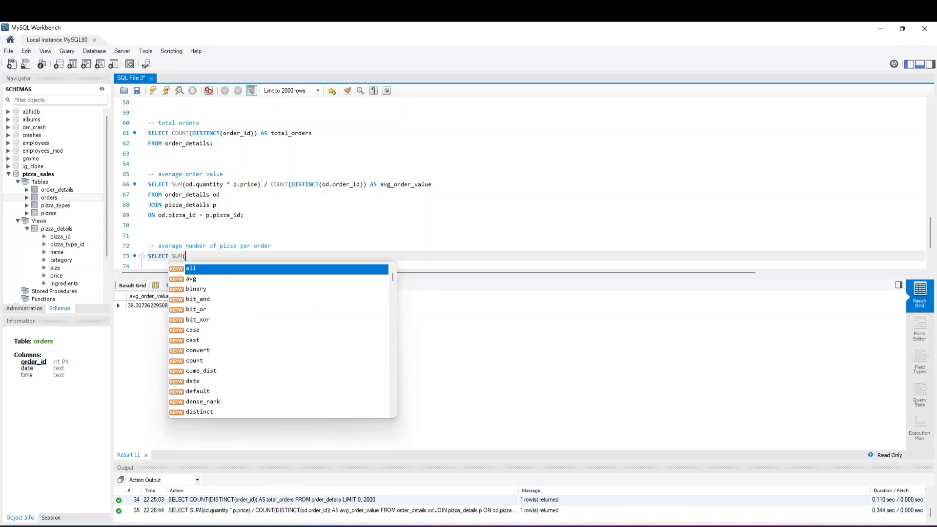
type("d.quan")
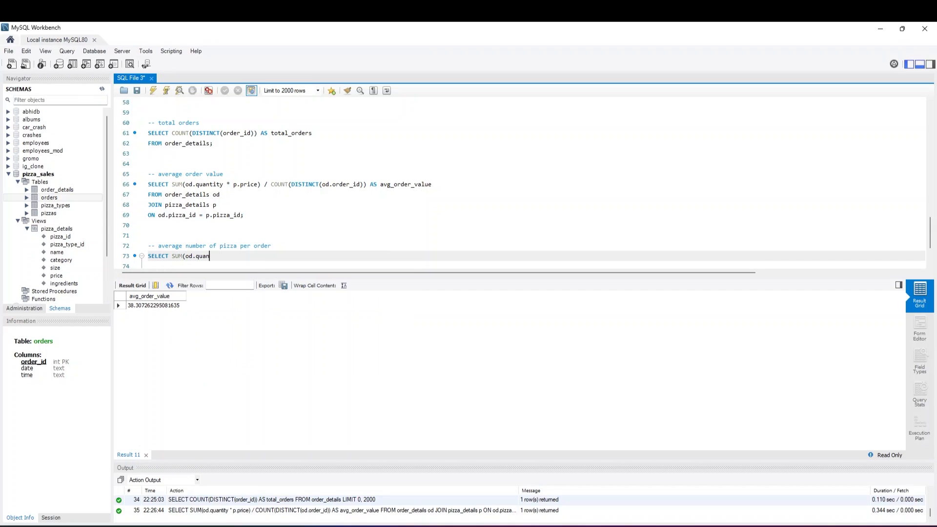
type("tity) /")
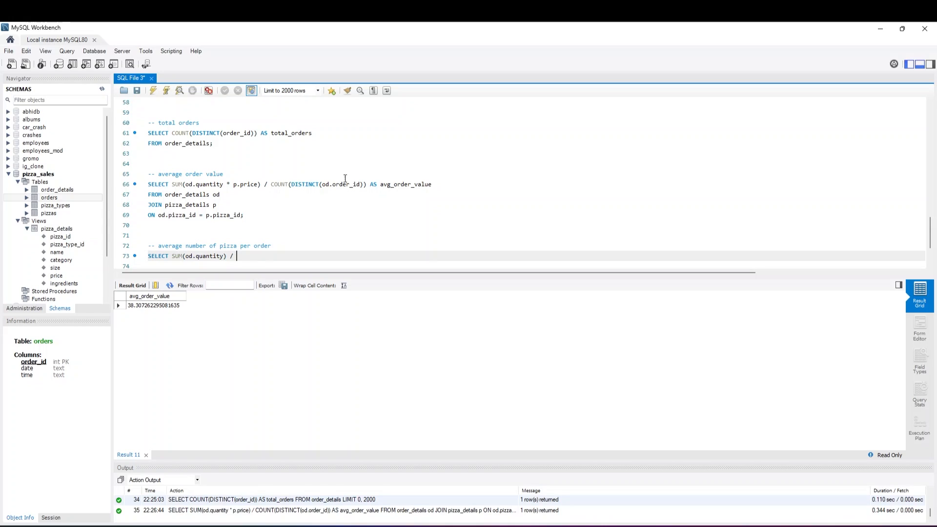
Copy COUNT(DISTINCT(od.order_id)) from the average order value query to the end of line 73 as the divisor
left_click_drag(271, 184, 366, 185)
key("ctrl+c")
left_click(239, 257)
key("ctrl+v")
left_click(333, 255)
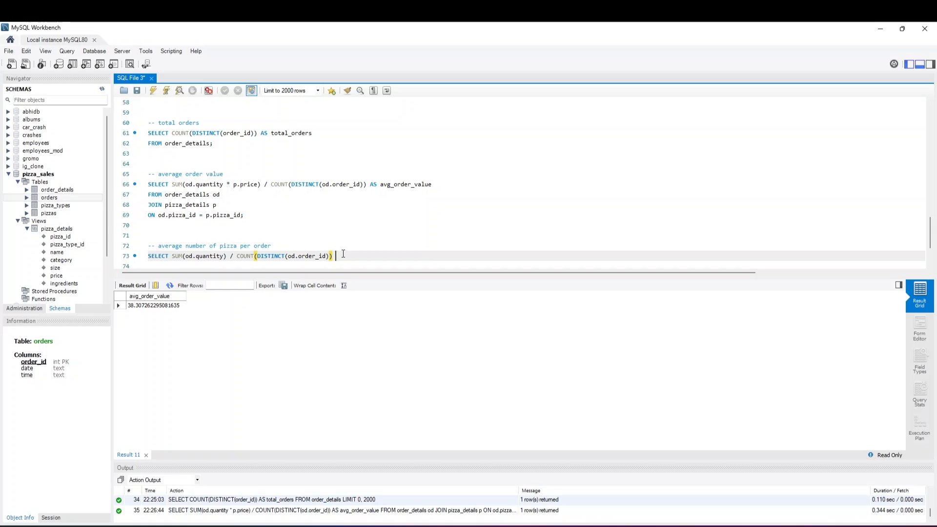
Alias the pizzas per order expression AS avg_no_pizza_per_order and start a new line below it
type("AS avg_no_pizza_per_order")
key("Return")
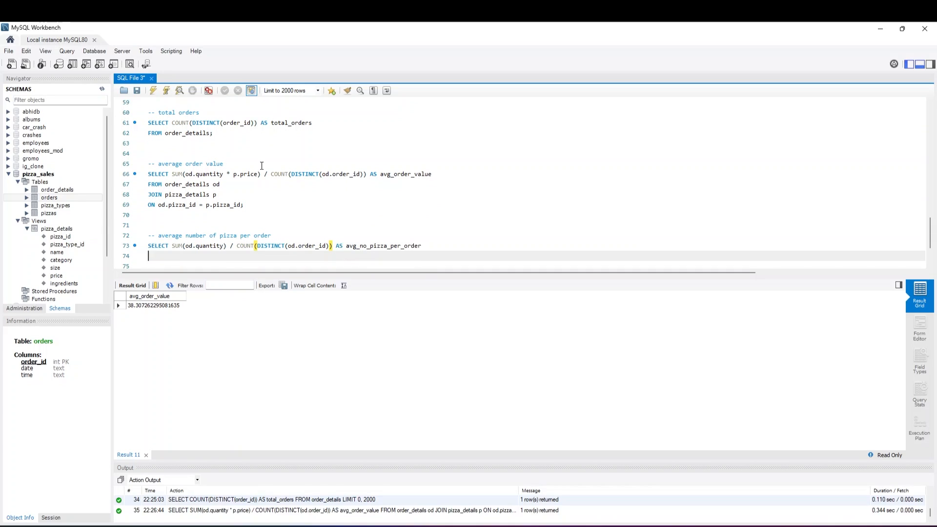
Complete the pizzas per order query with FROM order_details od; on line 74 and run only that query
type("FROM order_details od;")
left_click_drag(236, 256, 142, 248)
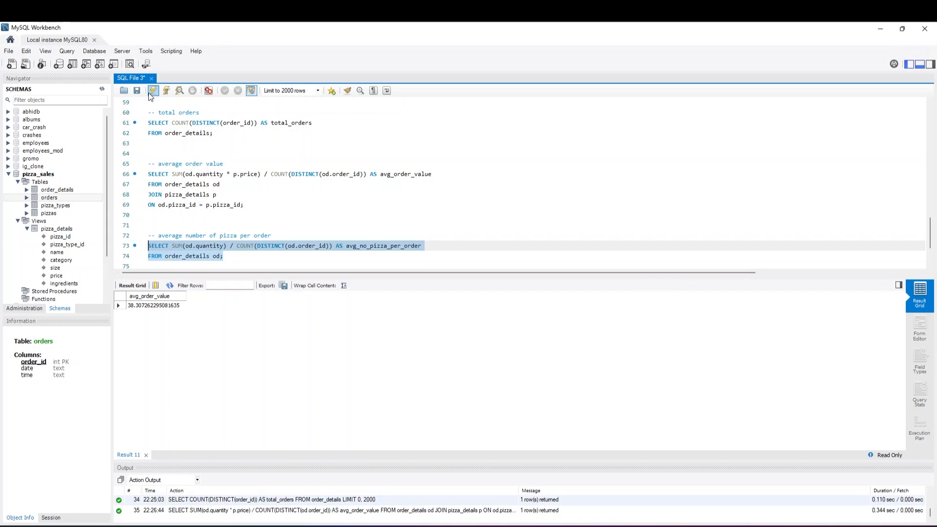
left_click(150, 92)
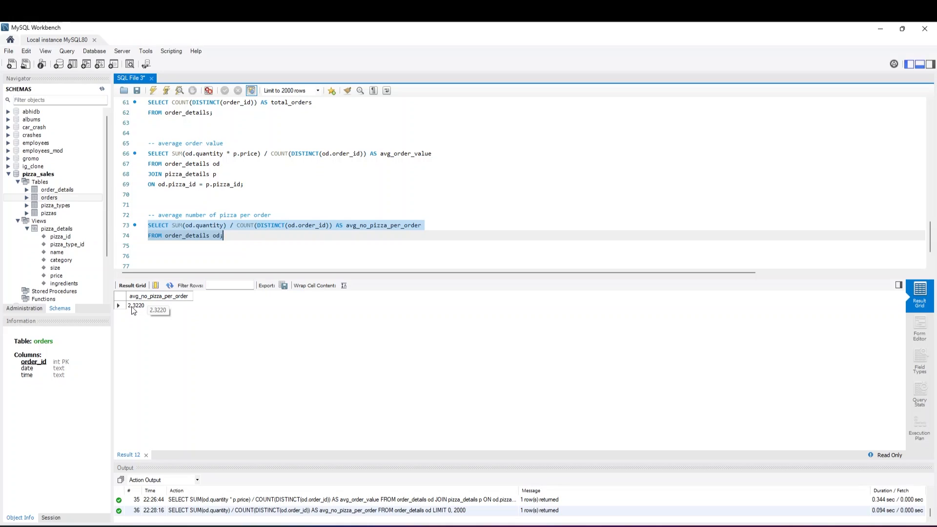
Wrap the quantity per order division on line 73 in ROUND( ,0), keeping the alias avg_no_pizza_per_order outside it
left_click(189, 224)
left_click(172, 225)
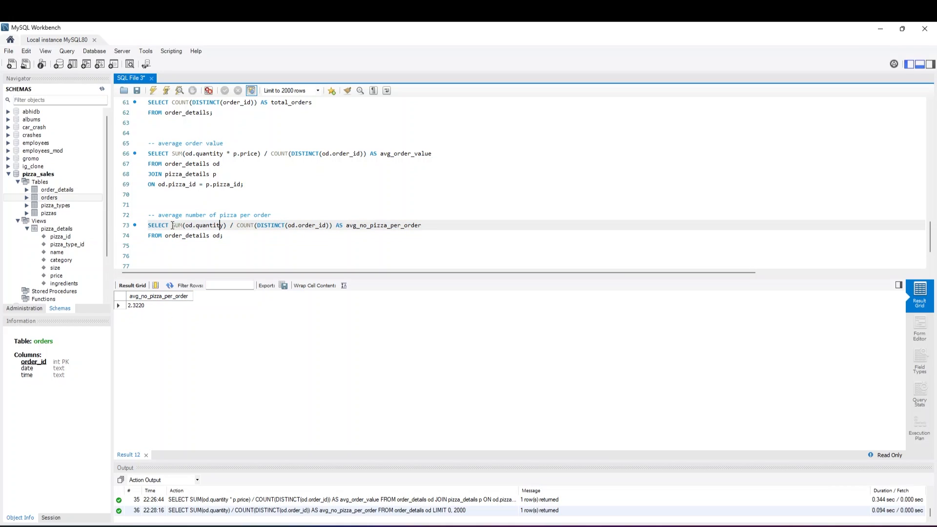
type("ROUND")
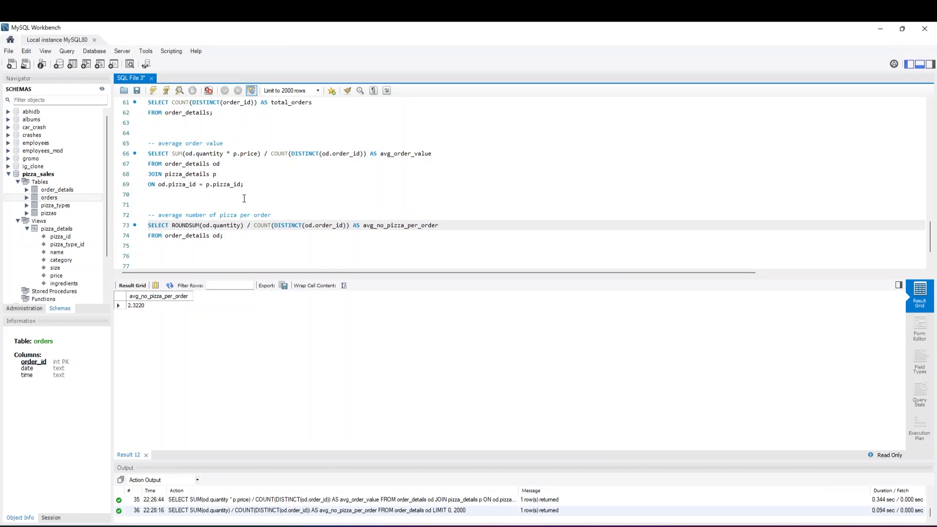
type("(")
left_click(353, 225)
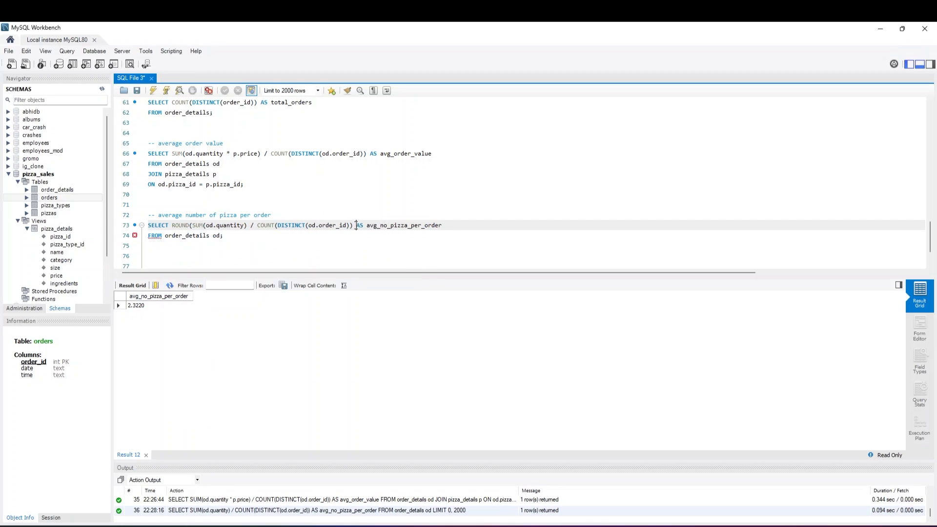
type(",0)")
key("Delete")
Run only the rounded average number of pizza per order query on lines 73 and 74
left_click(256, 236)
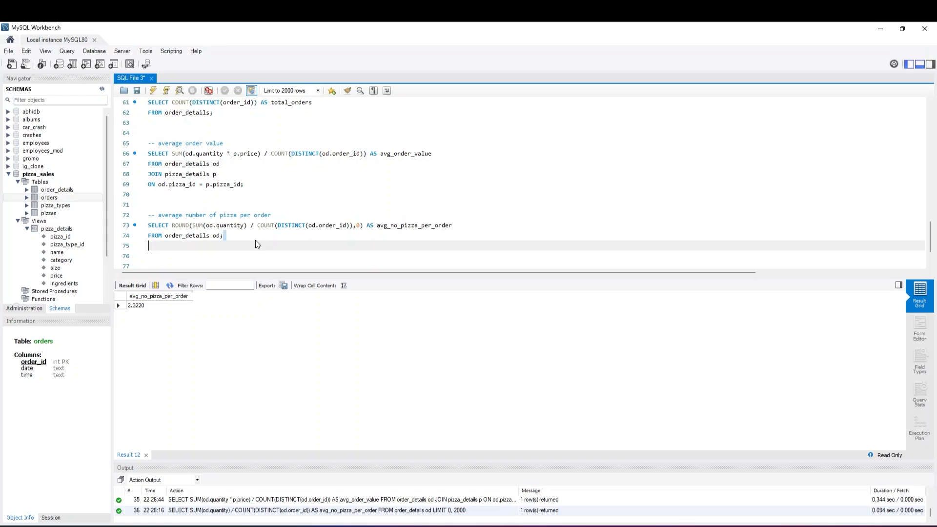
left_click_drag(256, 236, 147, 225)
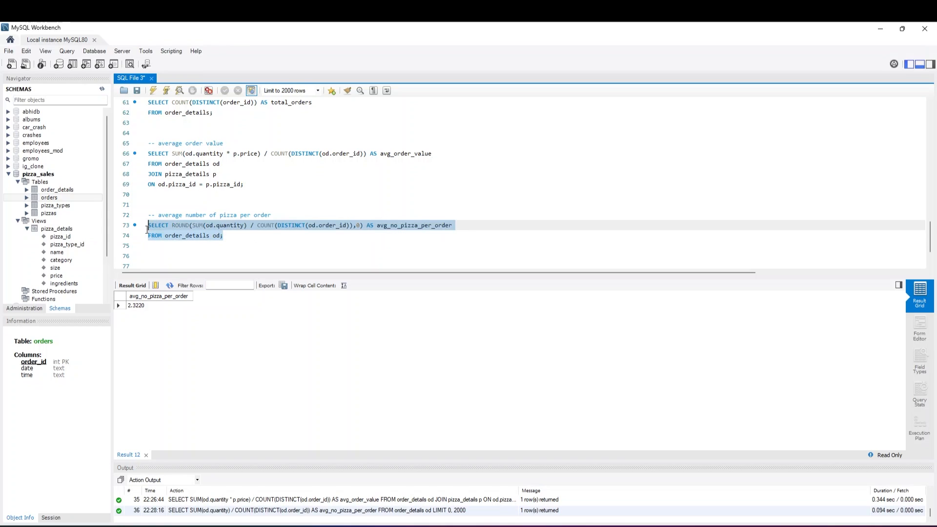
left_click(155, 89)
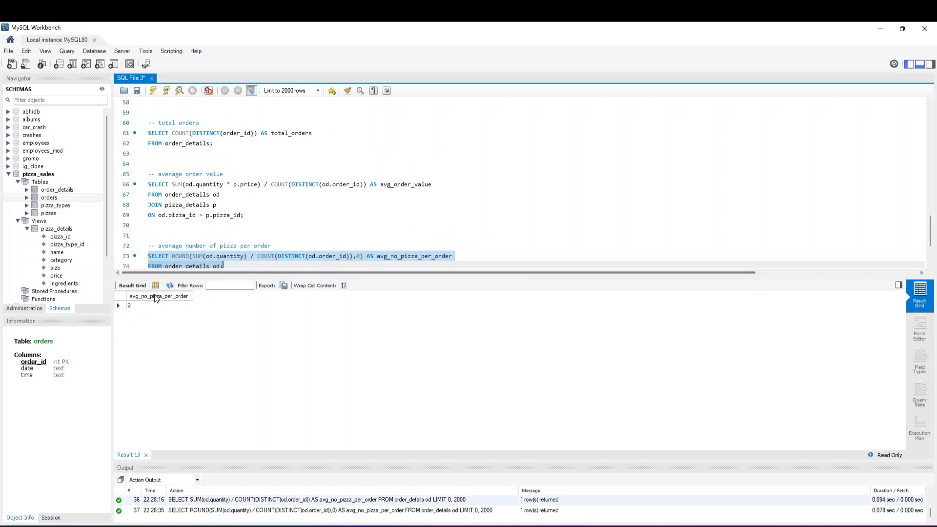
Add the comment -- total revenue and no of orders per category on line 76, below the pizzas per order query
scroll(219, 257, "down", 2)
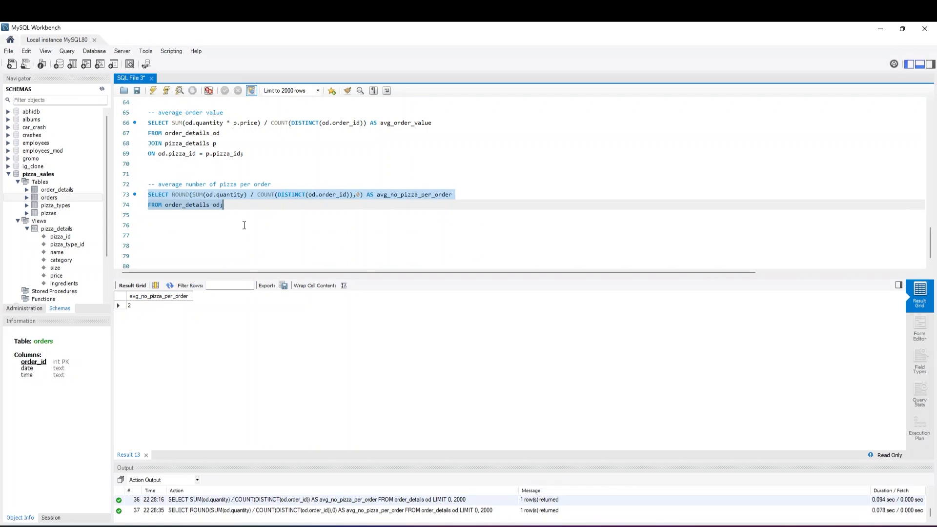
key("Right")
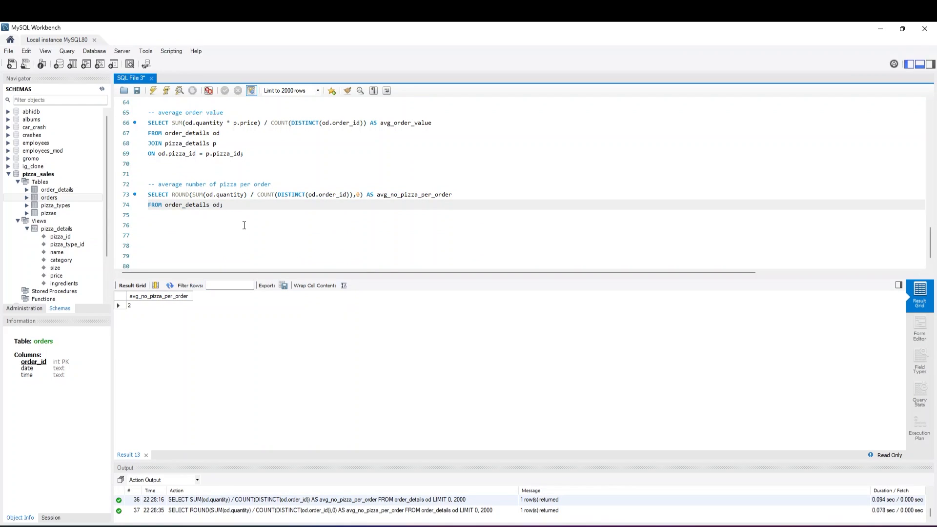
key("Return")
key("Return")
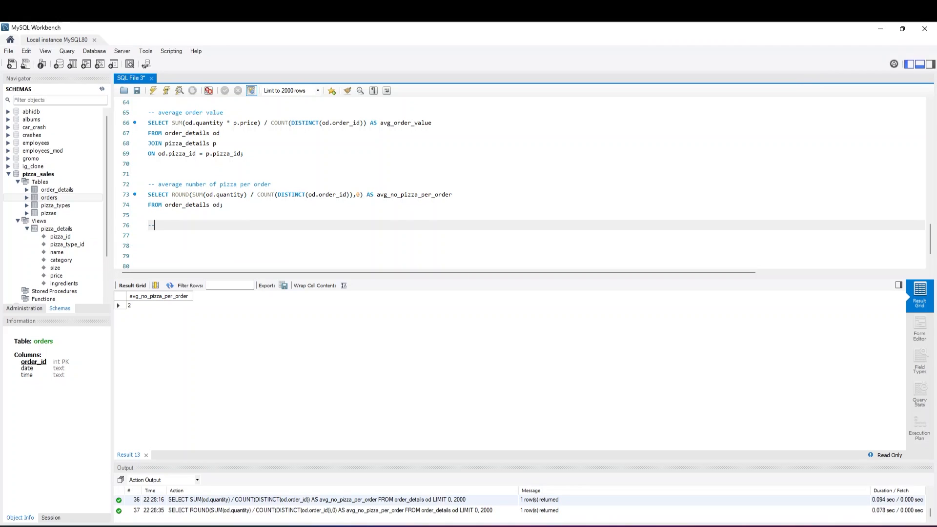
type("-- total revenue and no of orders per categroy")
key("Up")
key("End")
key("BackSpace")
key("BackSpace")
key("BackSpace")
type("ory")
key("Down")
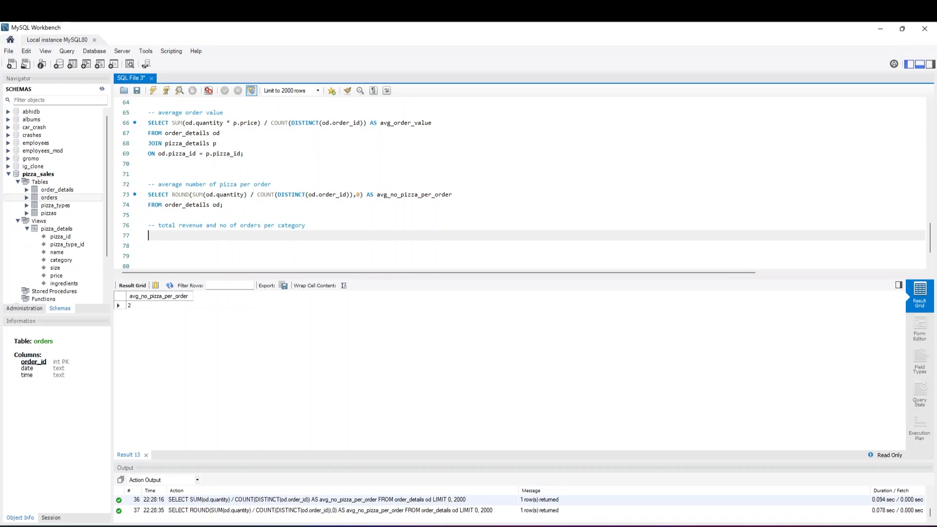
Begin the per-category query on line 77 with SELECT p.category followed by a comma
type("SELECT p.category,")
Copy SUM(od.quantity * p.price) from the average order value query to the end of line 77 and alias it AS total_revenue, with a trailing comma
left_click(171, 122)
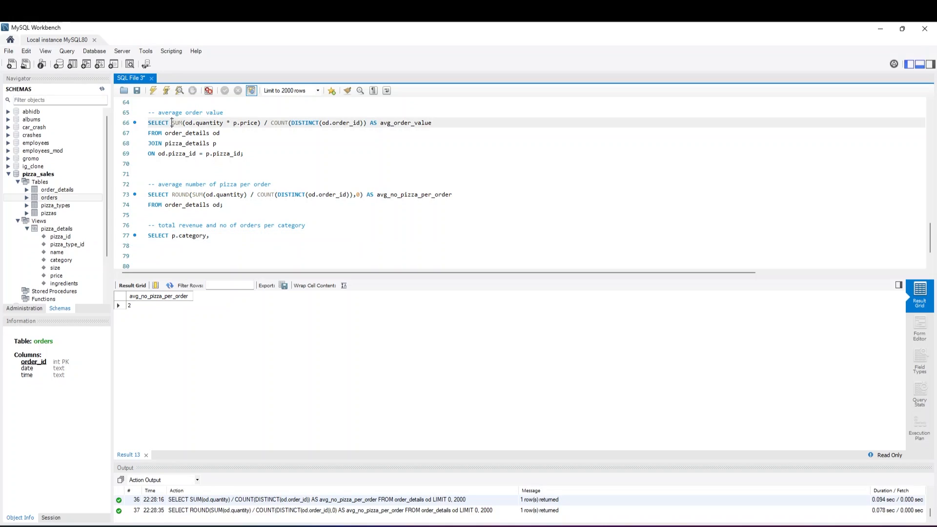
left_click_drag(172, 123, 261, 123)
key("ctrl+c")
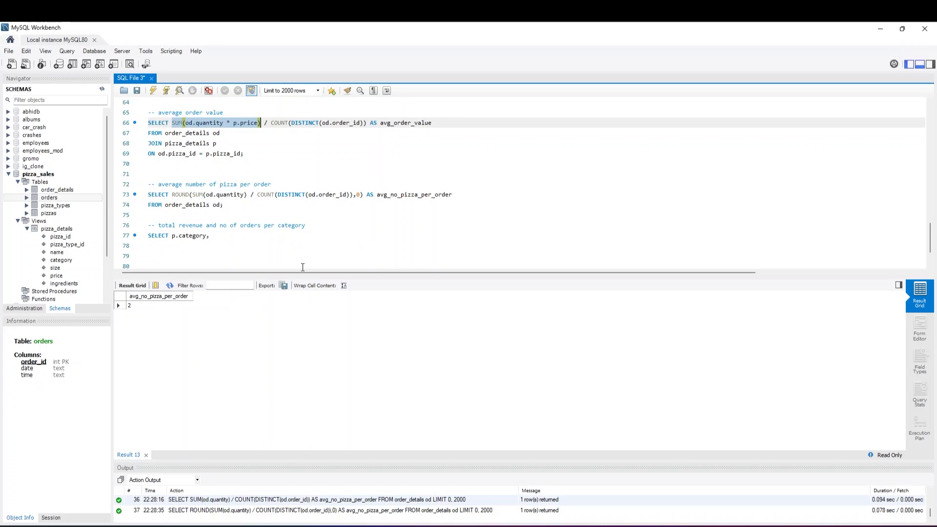
left_click(224, 237)
key("ctrl+v")
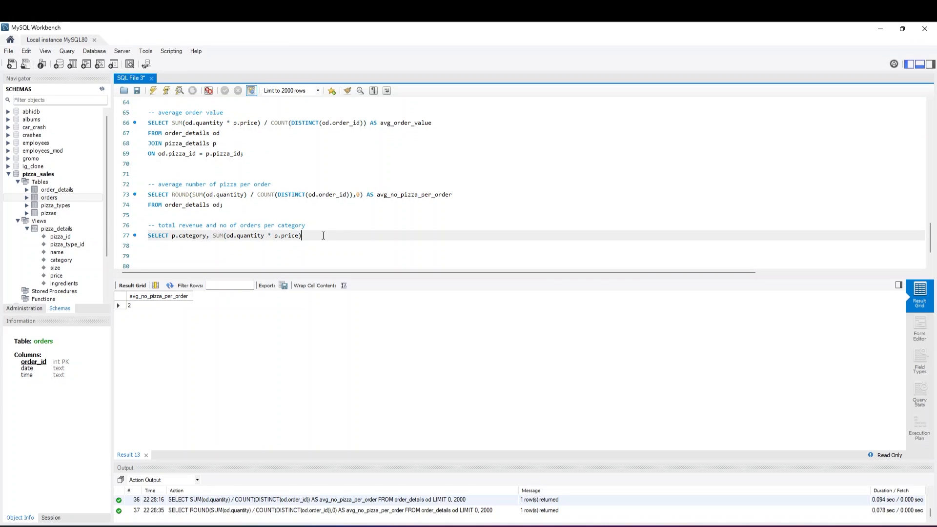
type("AS total_revenue,")
Copy COUNT(DISTINCT(od.order_id)) from line 66 to the end of line 77, alias it AS total_orders, and start a new line
left_click_drag(271, 122, 366, 123)
key("ctrl+c")
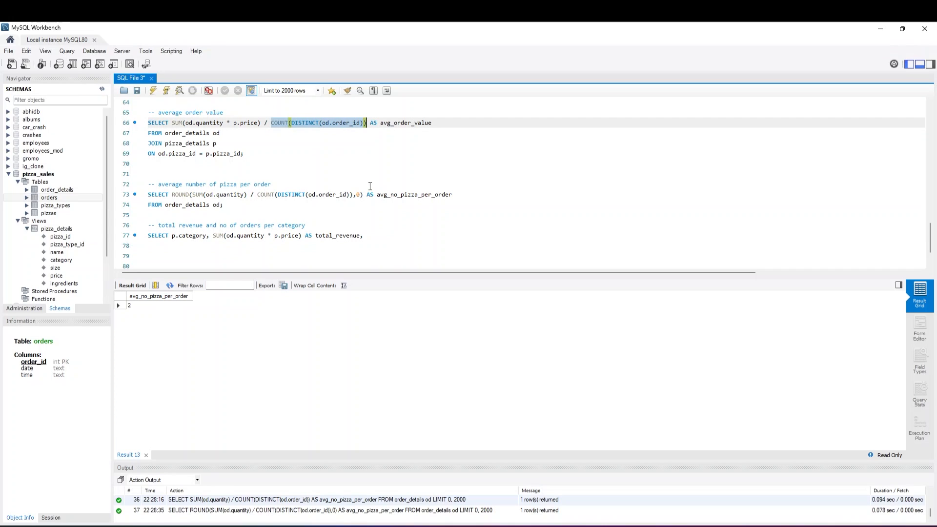
left_click(377, 235)
key("ctrl+v")
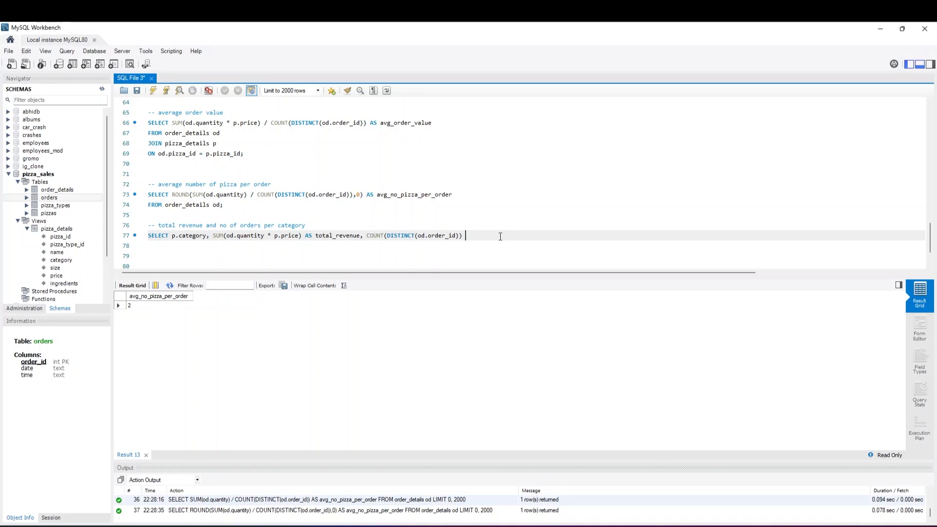
type("AS total_orders")
key("Return")
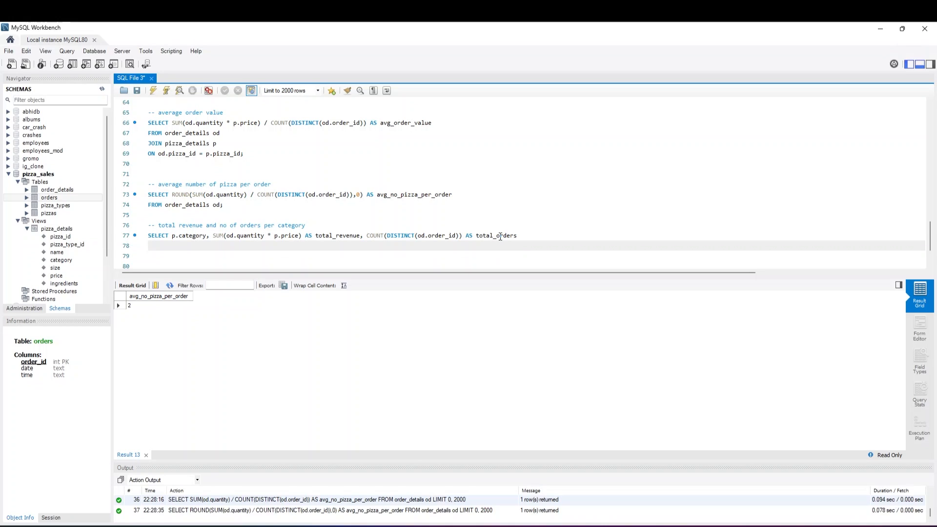
Copy the FROM, JOIN and ON lines of the average order value query below line 77, replacing the closing semicolon with a new line
left_click_drag(243, 154, 146, 134)
key("ctrl+c")
left_click(156, 242)
key("ctrl+v")
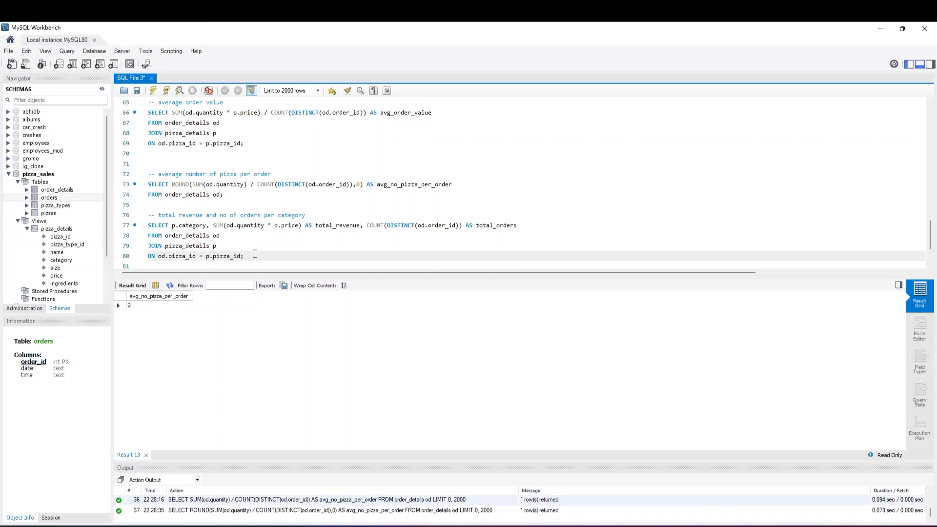
key("BackSpace")
key("Return")
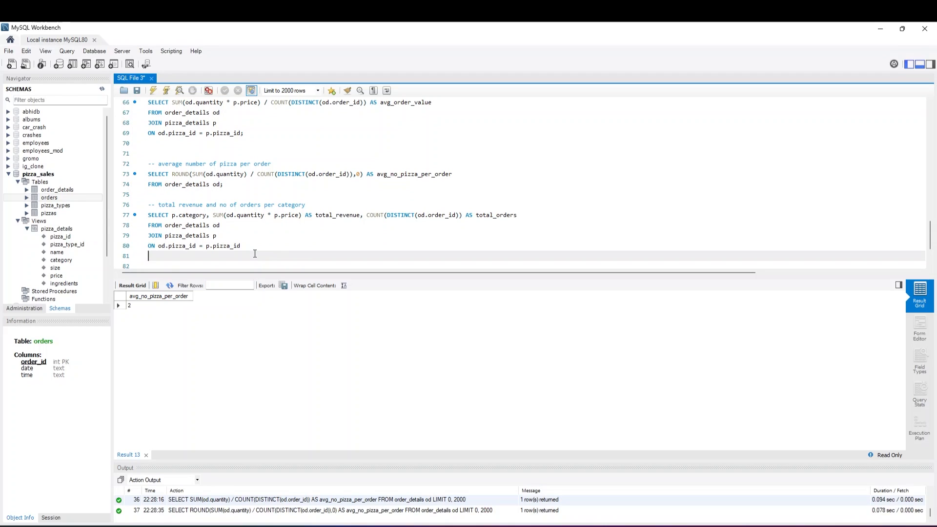
Finish the per-category query with GROUP BY p.category; on line 81 and run only that query
type("GROUP BY p.category;")
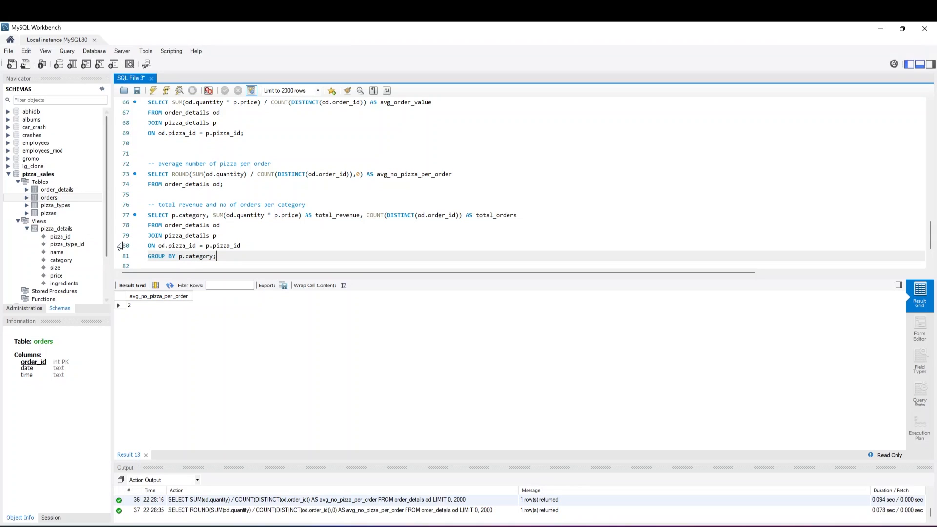
left_click_drag(218, 256, 148, 215)
left_click(153, 90)
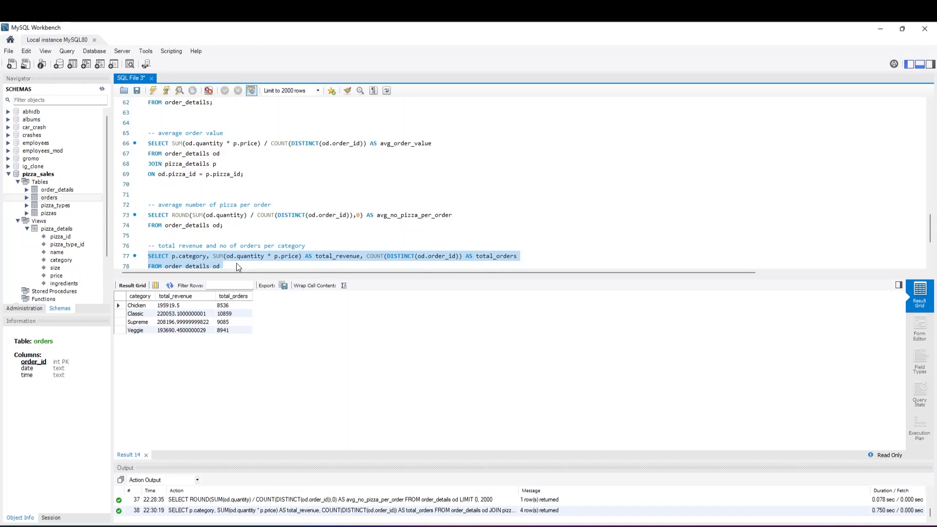
Add the comment -- total revenue and number od orders per size on line 83, below the per-category query
scroll(236, 262, "down", 2)
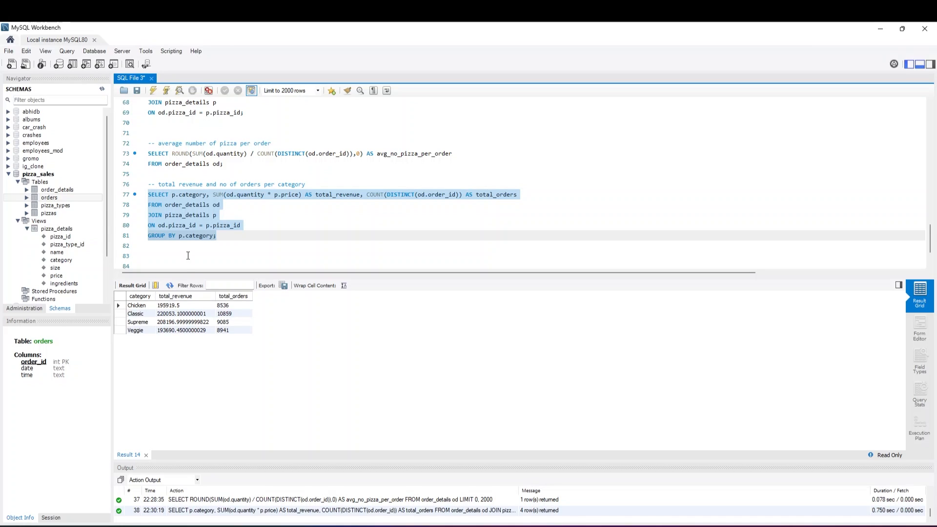
left_click(229, 226)
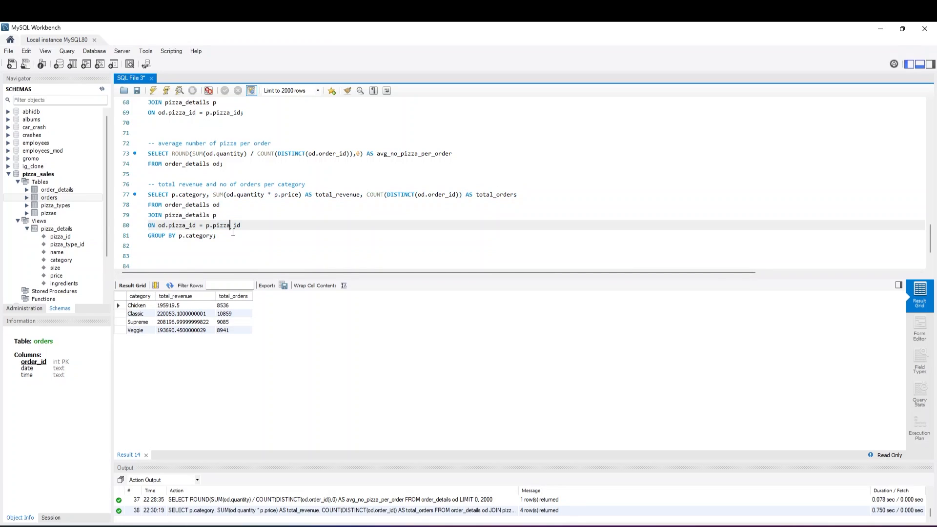
left_click(233, 235)
key("Return")
key("Return")
type("-")
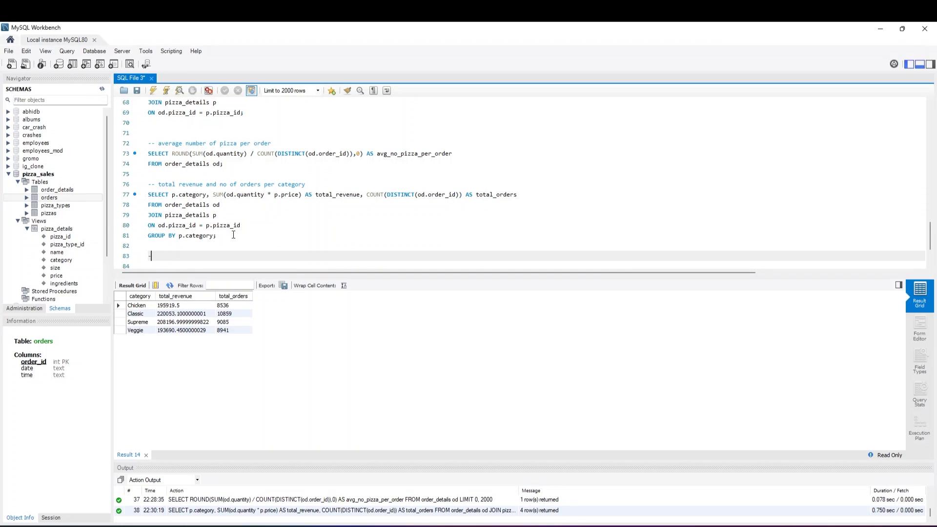
type("- ")
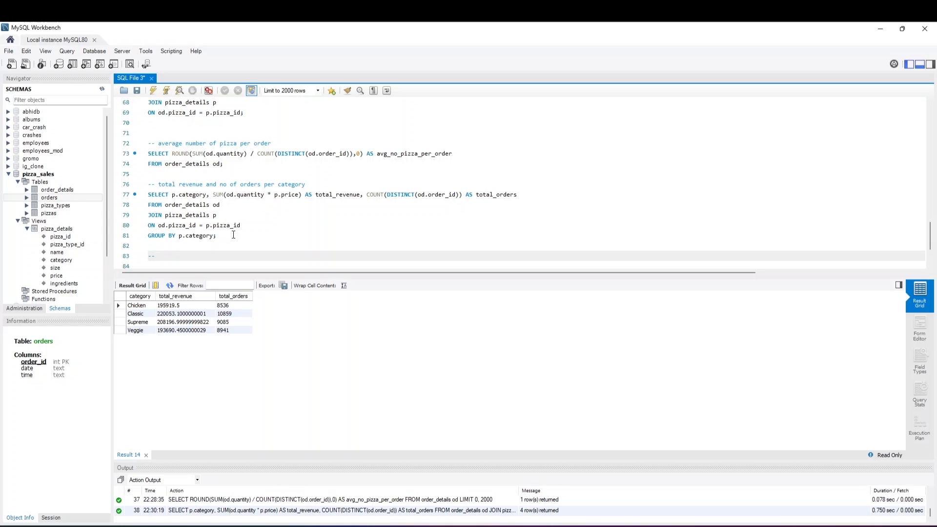
type("total revenue and number od orders per size")
key("Return")
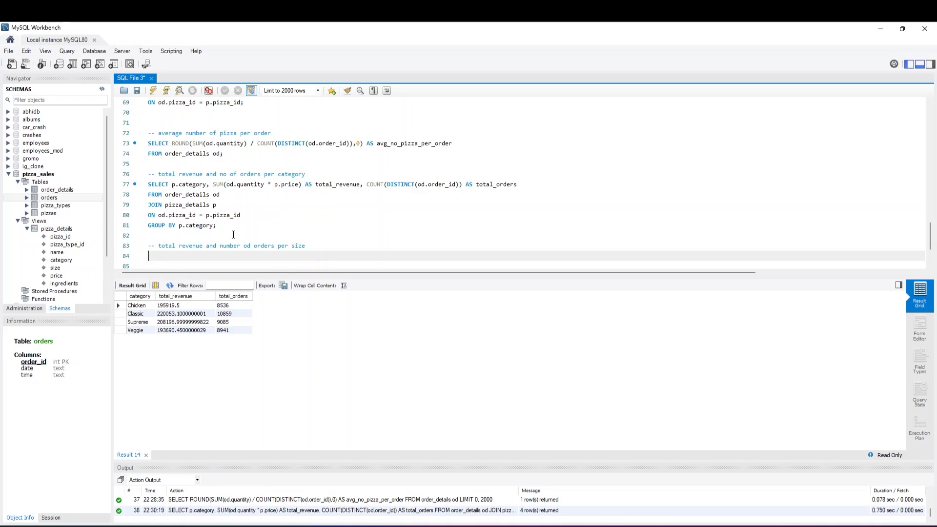
Copy the whole per-category query to line 84, below the per size comment
left_click_drag(226, 230, 142, 186)
key("ctrl+c")
left_click(164, 256)
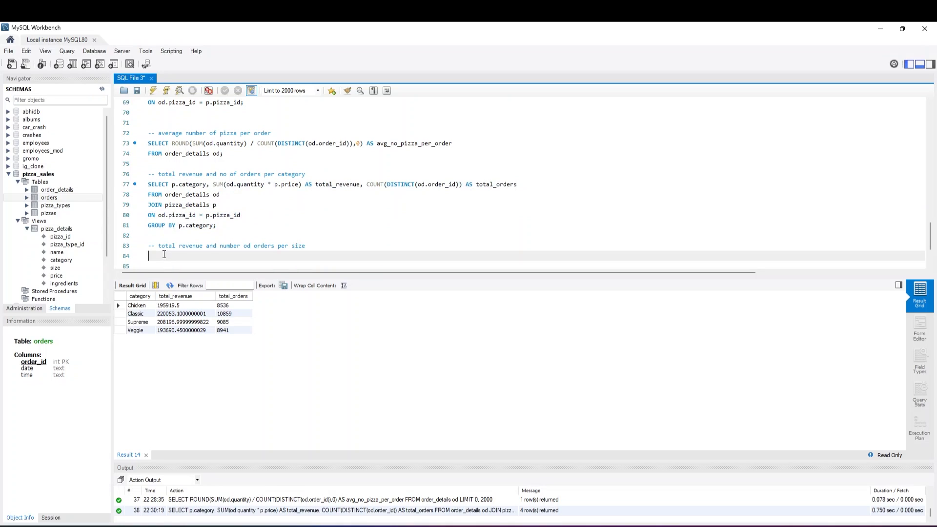
key("ctrl+v")
Replace p.category with p.size in both the SELECT and GROUP BY lines of the copied query
left_click(205, 214)
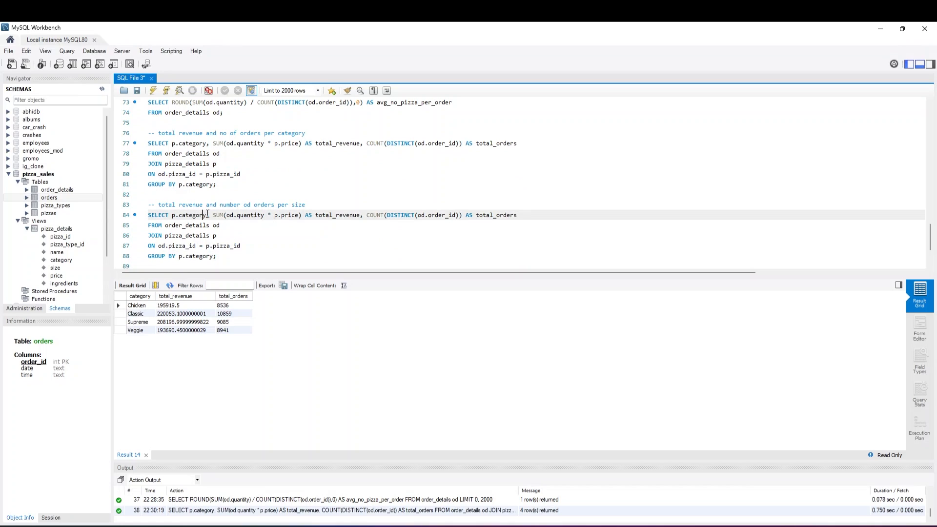
key("BackSpace")
key("BackSpace")
key("BackSpace")
key("BackSpace")
key("BackSpace")
key("BackSpace")
key("BackSpace")
key("BackSpace")
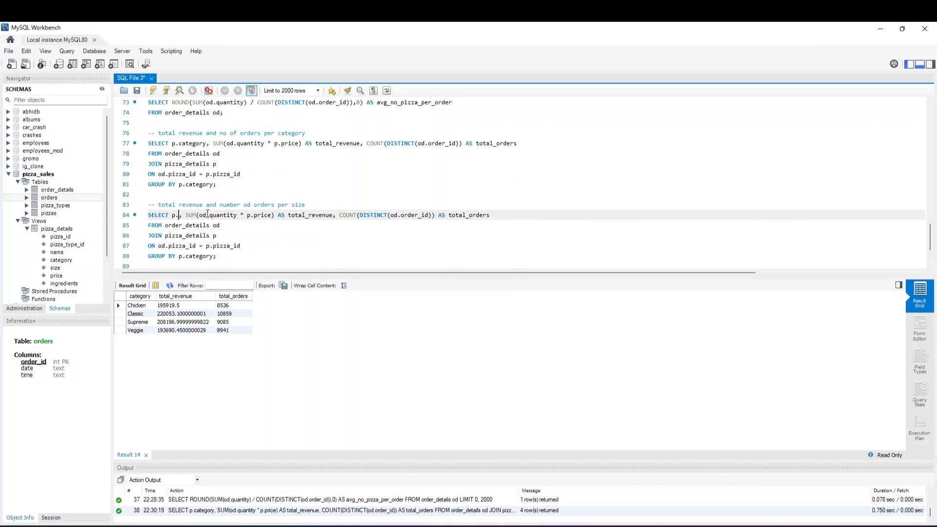
type("size")
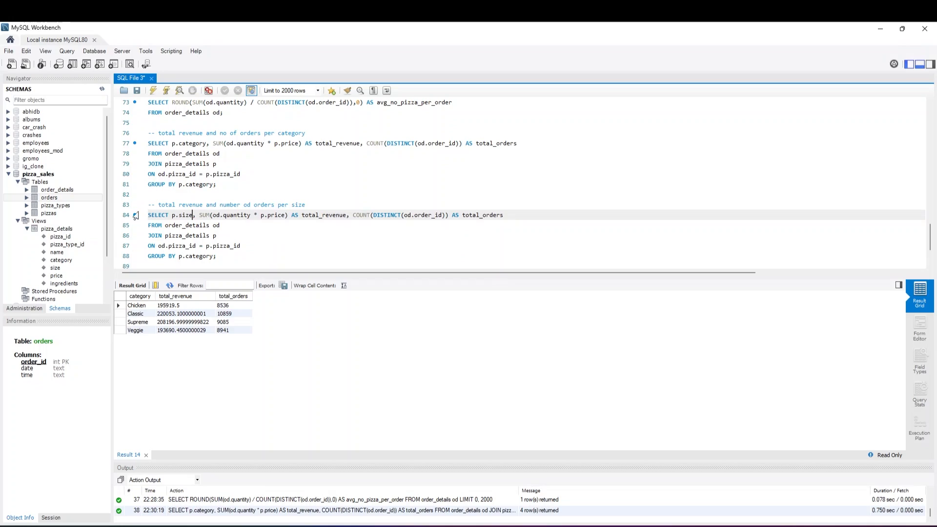
left_click(213, 256)
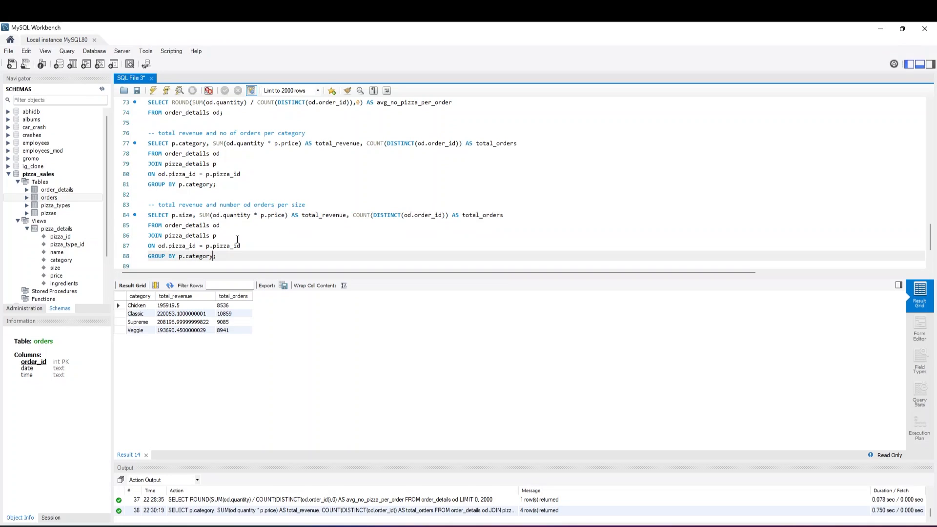
key("BackSpace")
key("BackSpace")
key("BackSpace")
key("BackSpace")
key("BackSpace")
key("BackSpace")
key("BackSpace")
type("size")
Run only the total revenue and orders per size query on lines 84 to 88
left_click_drag(203, 256, 144, 219)
left_click(156, 89)
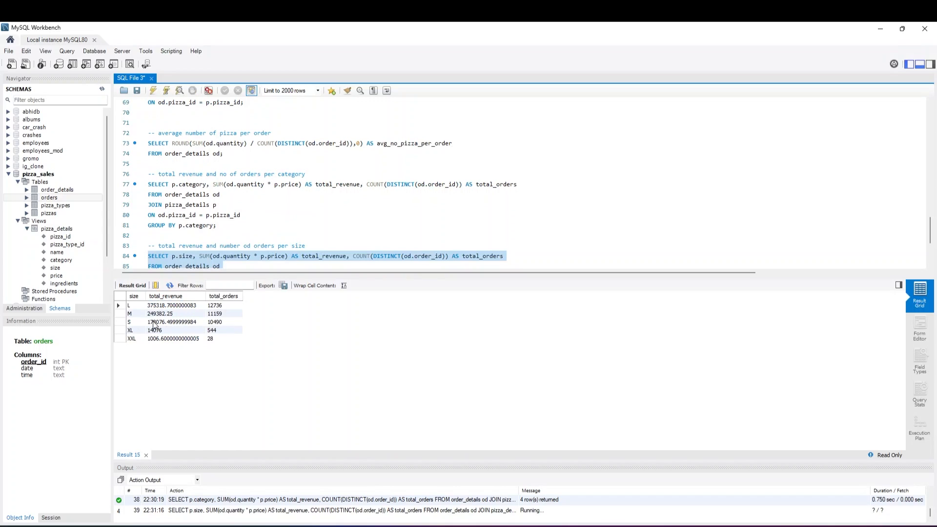
scroll(199, 259, "down", 1)
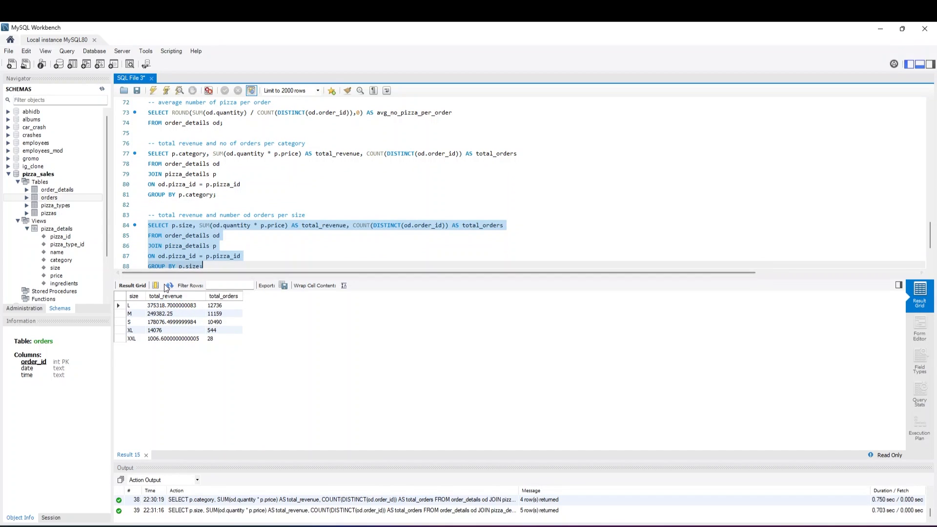
left_click(218, 264)
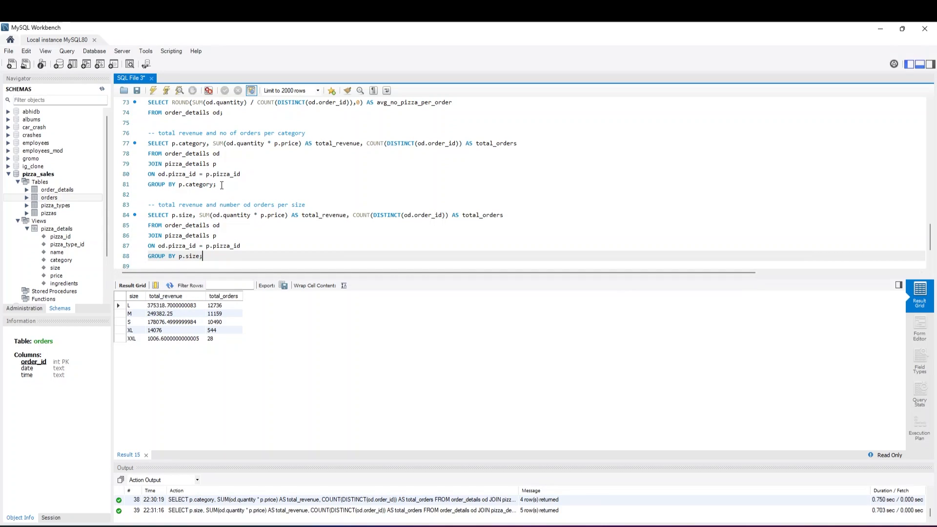
Run only the total revenue and orders per category query on lines 77 to 81
left_click_drag(222, 185, 148, 142)
left_click(152, 90)
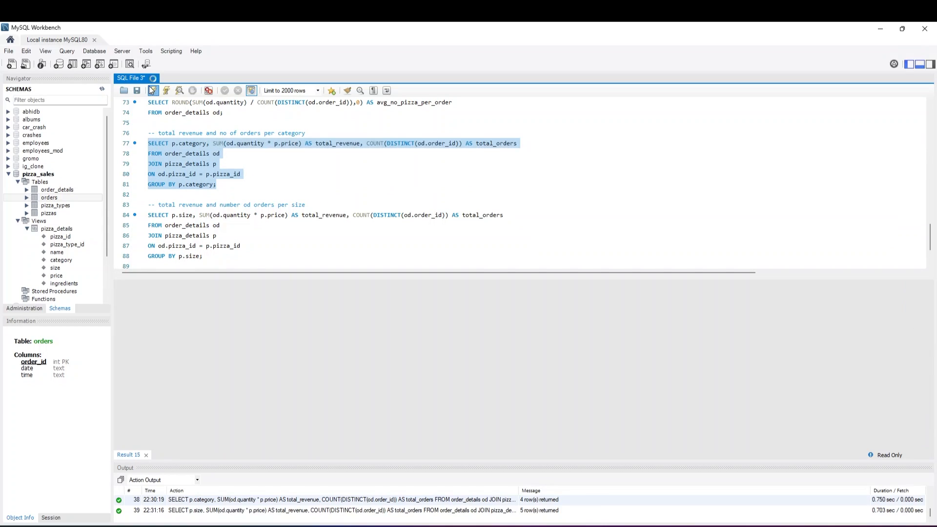
scroll(167, 120, "up", 4)
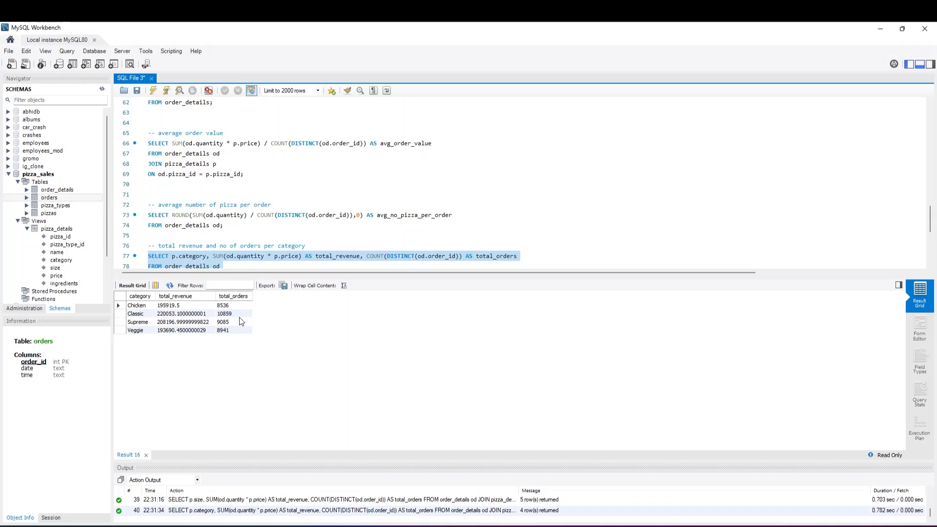
scroll(238, 245, "down", 3)
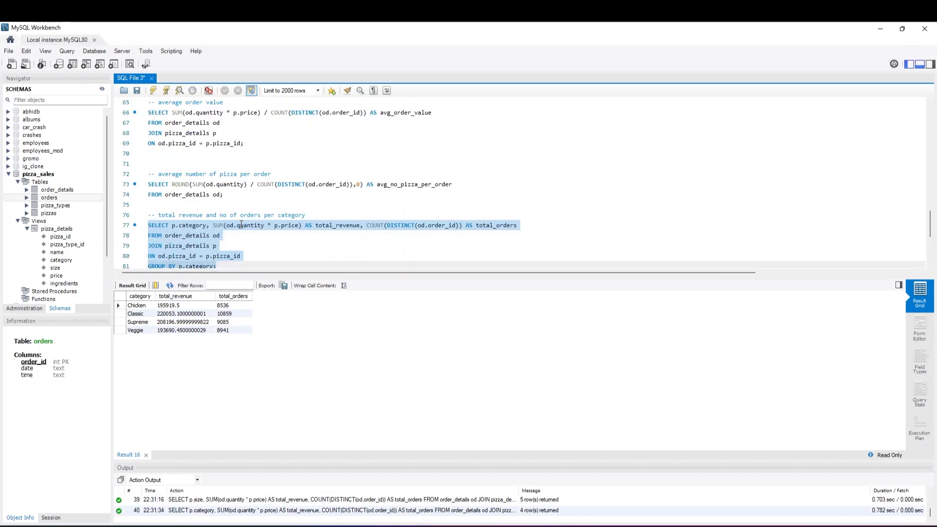
Add the comment -- hourly, daily and monthly trend in orders and revenue of pizza on line 90, below the per size query
left_click(239, 244)
scroll(241, 245, "down", 2)
left_click(241, 246)
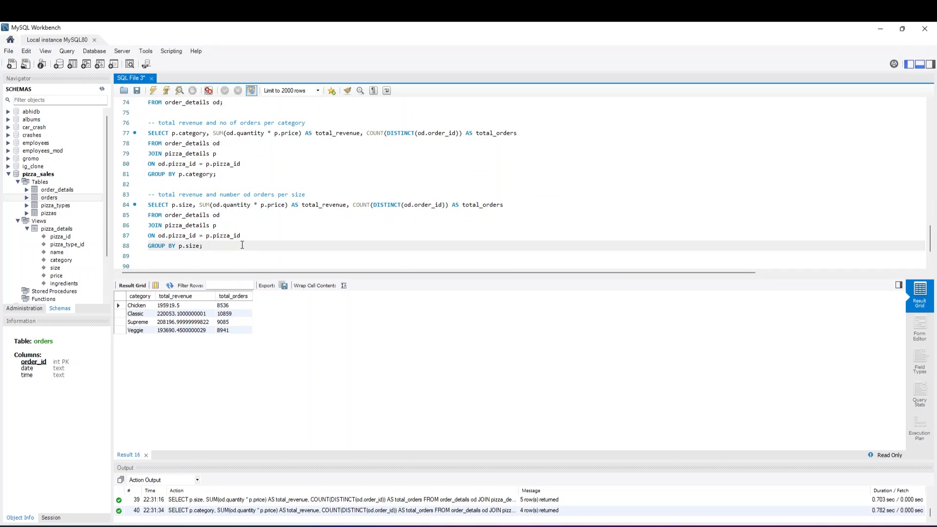
key("Return")
key("Return")
type("-- ")
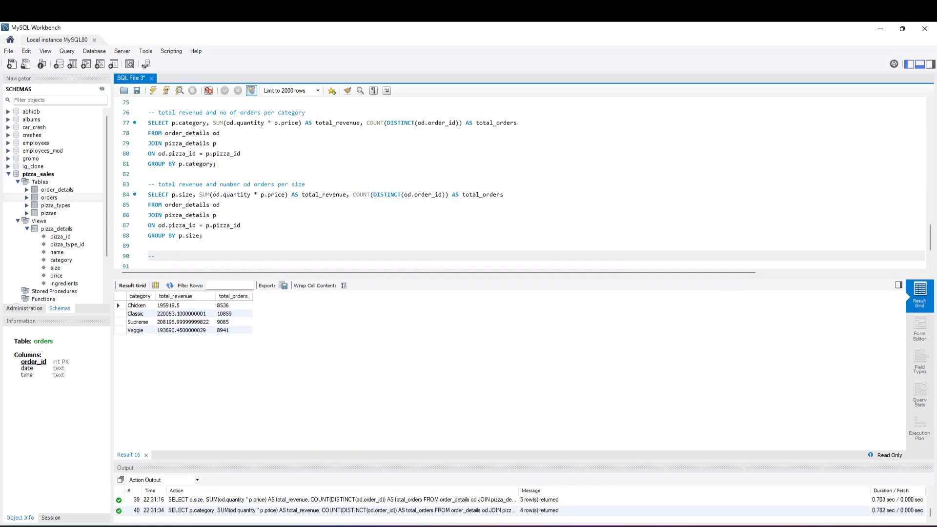
type("hourl")
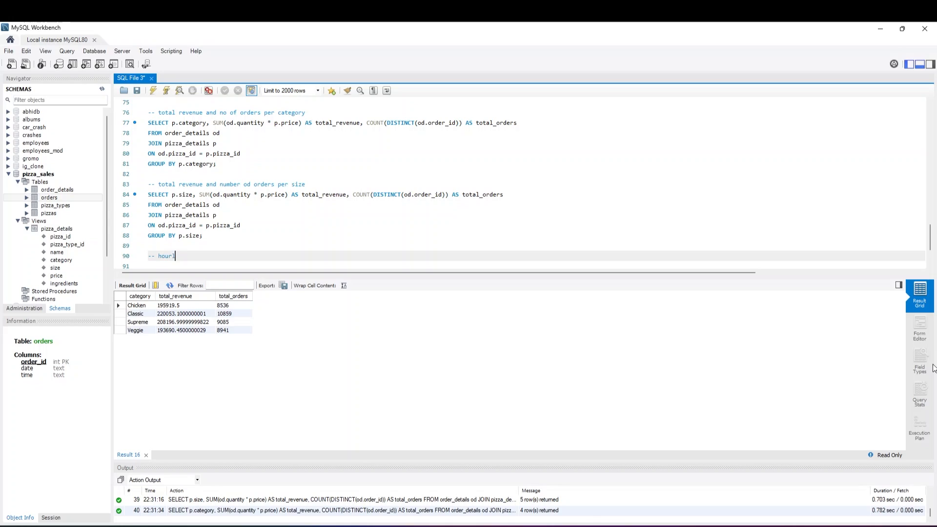
type("y , dail")
type("y and monthl")
type("y tredn")
type(" of")
key("BackSpace")
key("BackSpace")
key("BackSpace")
key("BackSpace")
key("BackSpace")
type("nd od or")
key("BackSpace")
key("BackSpace")
key("BackSpace")
key("BackSpace")
key("BackSpace")
type("in orders and")
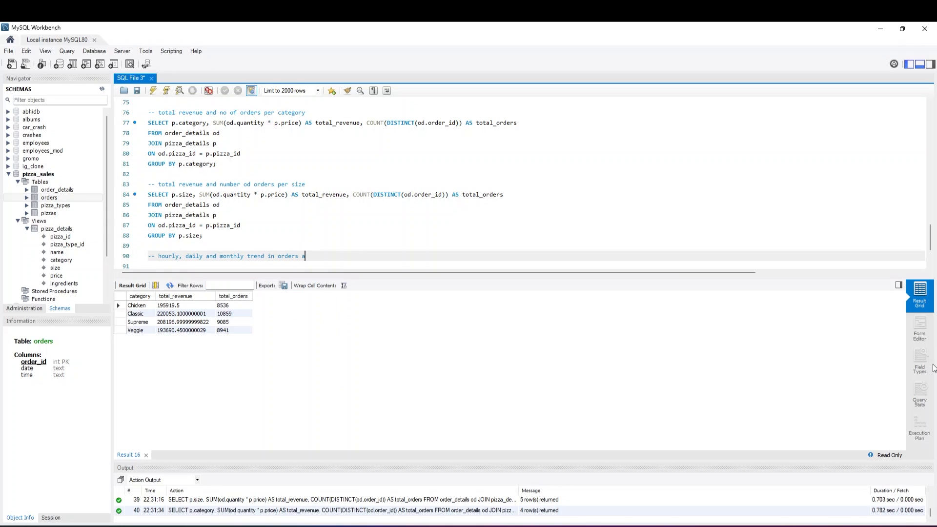
key("BackSpace")
key("BackSpace")
type("ND REVENU")
key("BackSpace")
key("BackSpace")
key("BackSpace")
key("BackSpace")
key("BackSpace")
key("BackSpace")
key("BackSpace")
key("BackSpace")
key("BackSpace")
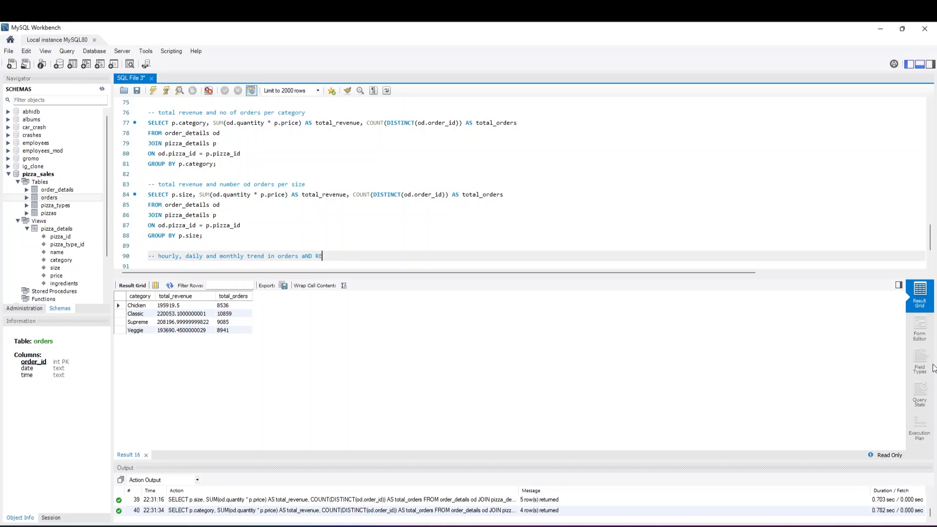
type("nd revenue")
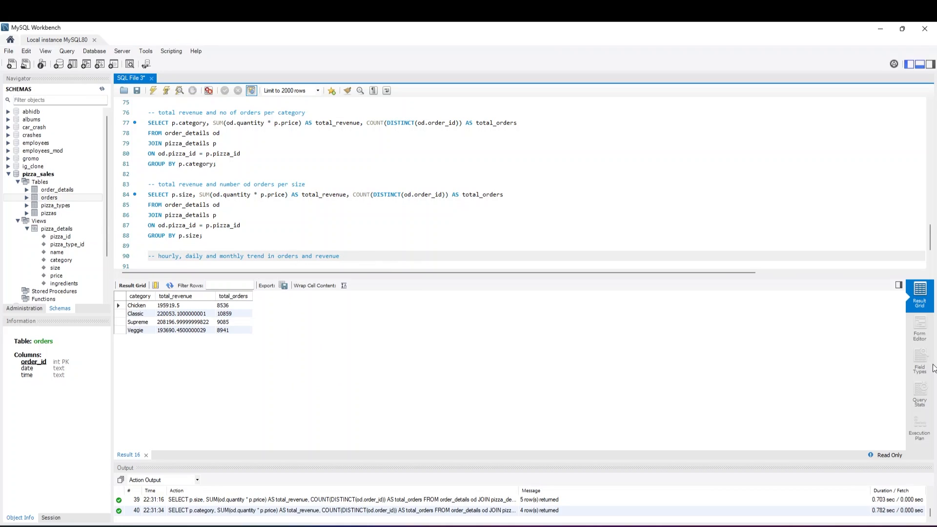
type(" of pizza")
key("Return")
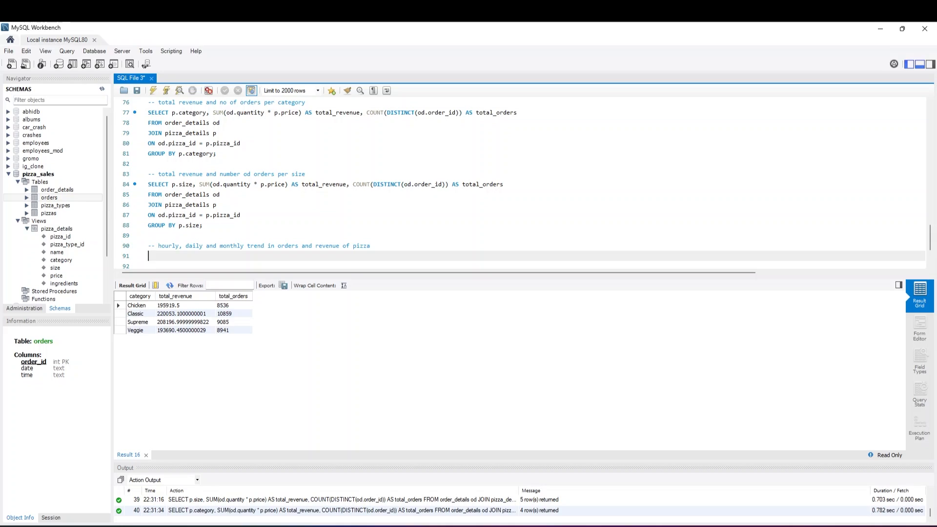
Begin a SELECT statement with an indented CASE expression on lines 91 and 92, below the trend comment
scroll(243, 260, "down", 2)
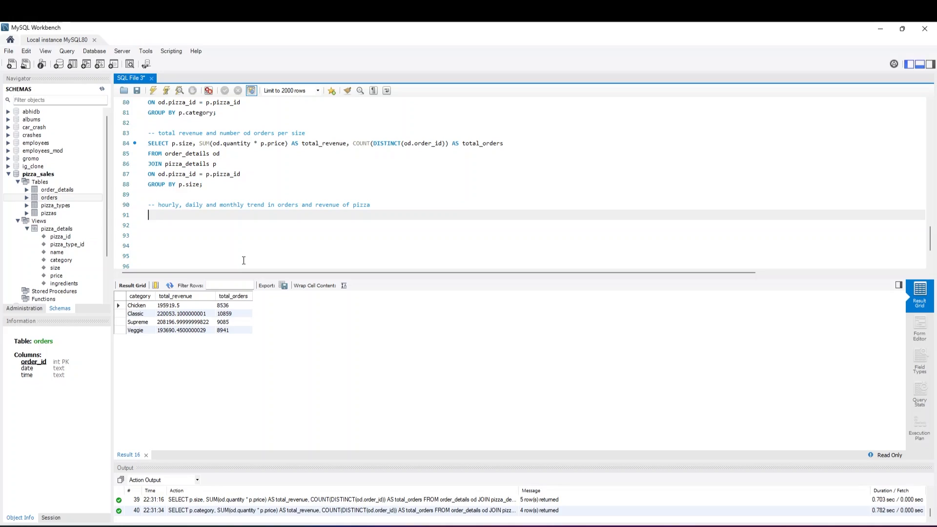
type("SELECT")
key("Return")
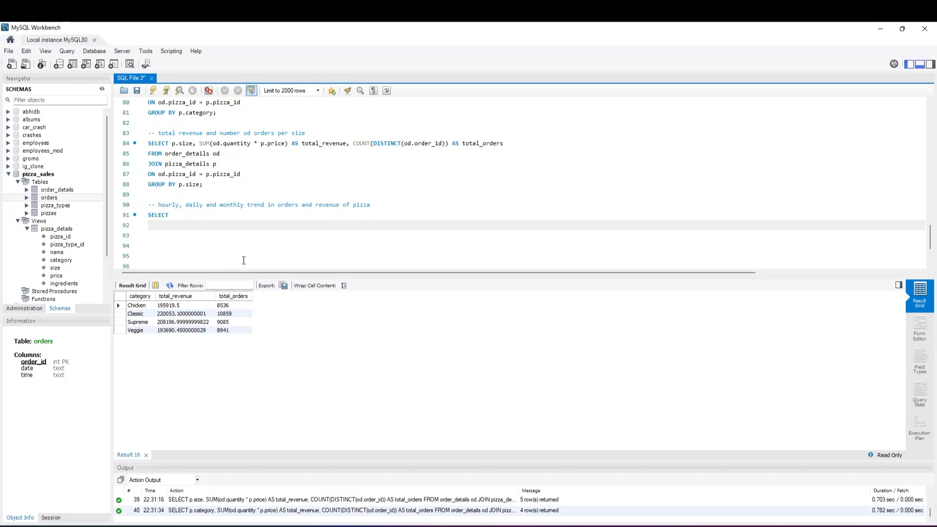
type("CASE")
key("Return")
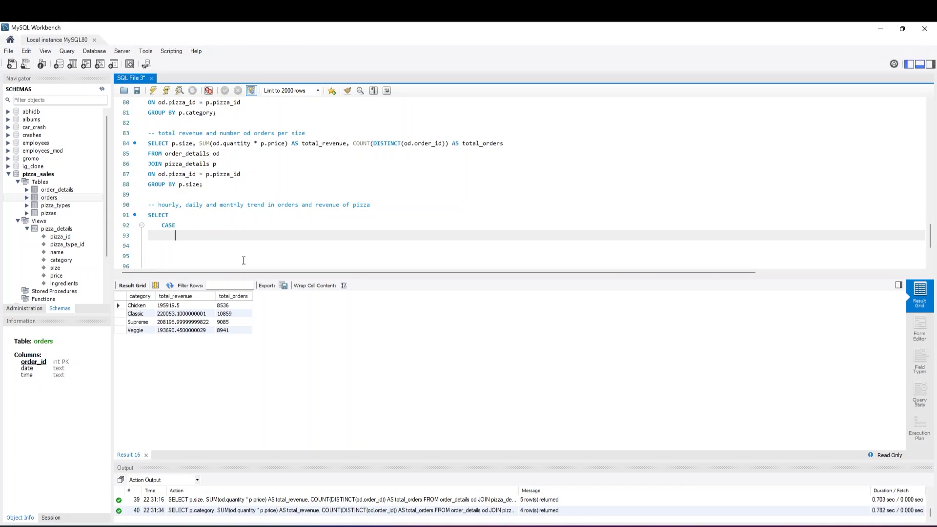
Write the first CASE branch as WHEN HOUR(o.time) BETWEEN 9 AND 12 THEN 'Late Morning' on line 93
type("WHEN")
type("HOUR(")
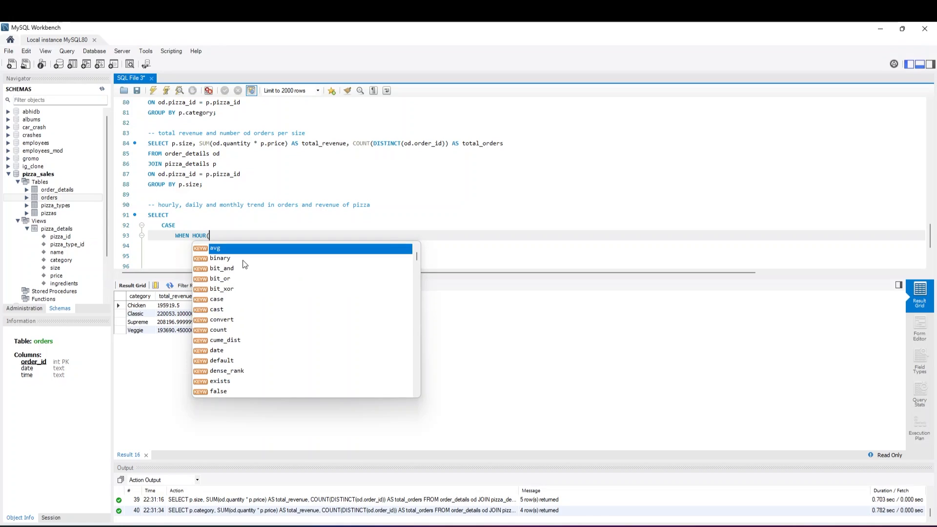
type("o.time)")
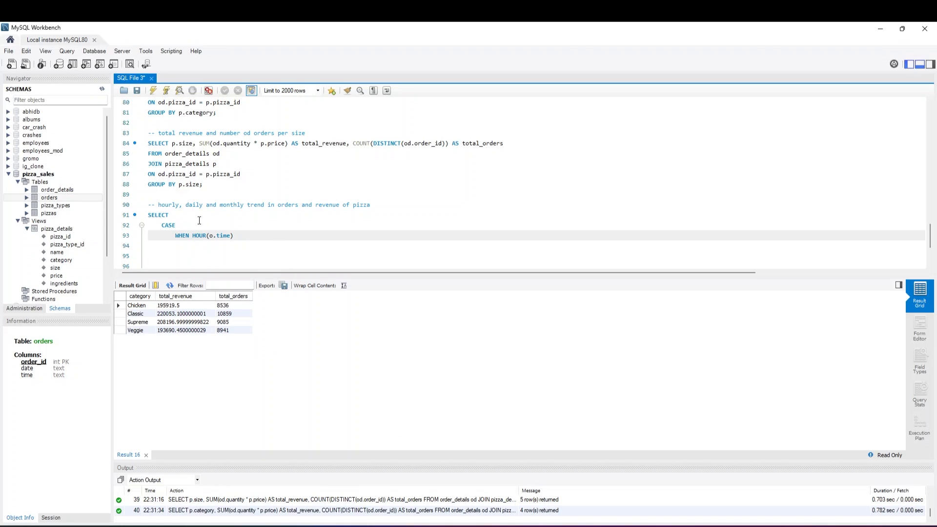
left_click(234, 236)
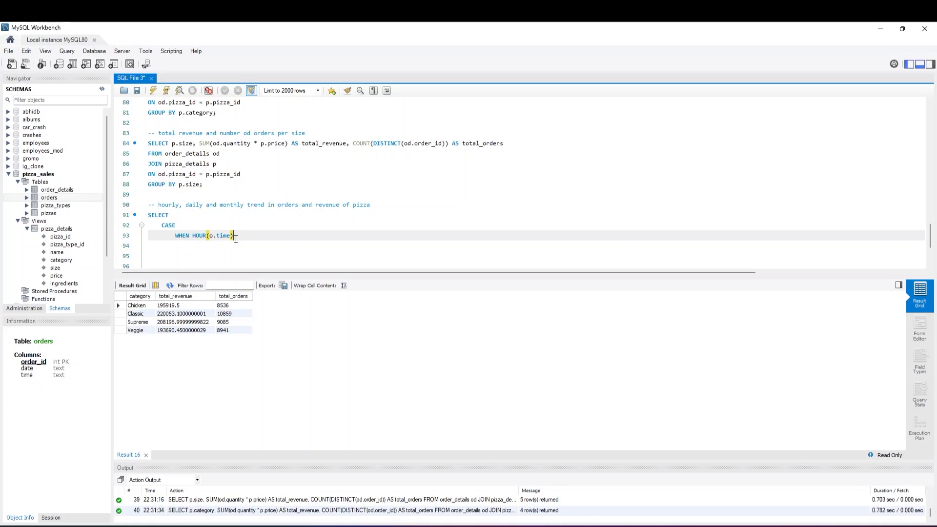
type("BETWEEN 9")
type(" AND 1")
type("2 ")
type("THEN ")
type("'LAte ")
type("Morning")
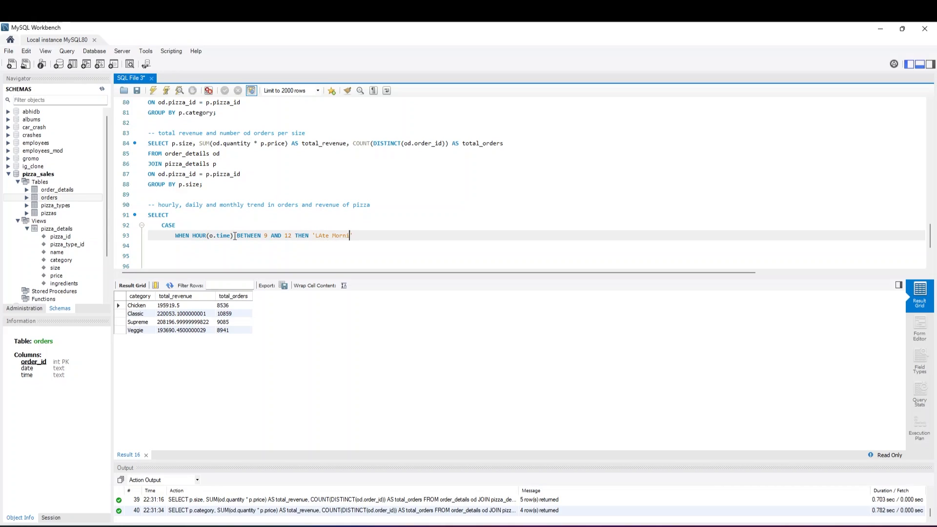
key("ctrl+Left")
key("Left")
key("Left")
key("Left")
type("a")
key("BackSpace")
key("BackSpace")
type("a")
key("End")
key("Return")
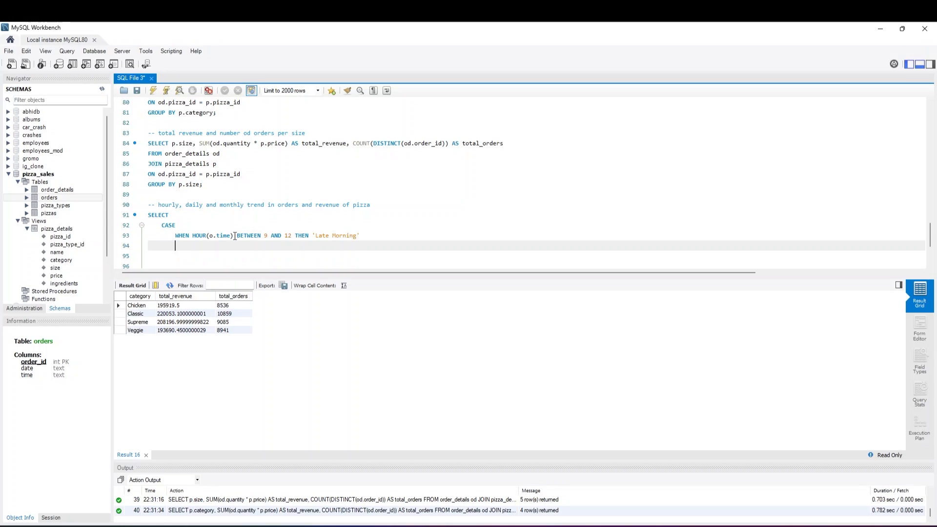
Copy the 'Late Morning' branch to line 94 and change it to BETWEEN 12 AND 15 THEN 'Lunch'
left_click_drag(365, 232, 170, 238)
key("ctrl+c")
left_click(177, 245)
key("ctrl+v")
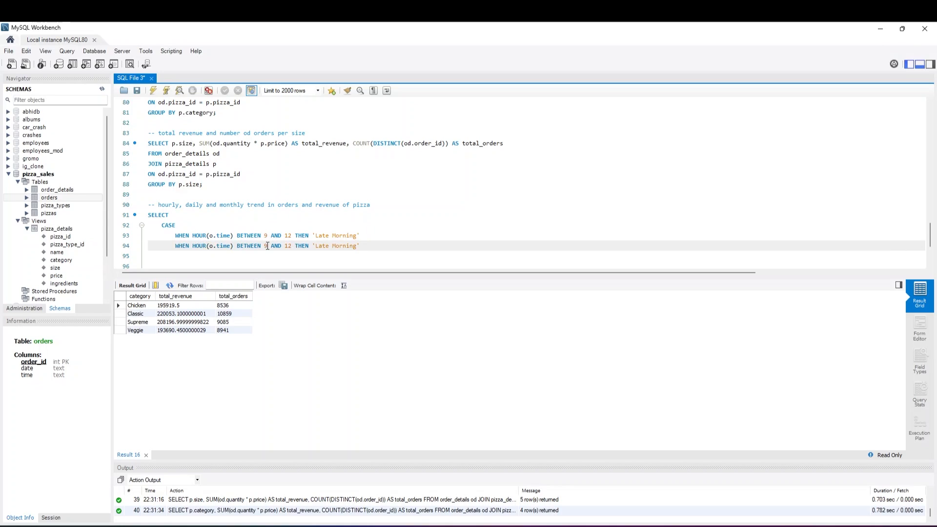
key("BackSpace")
type("12")
key("Right")
key("Right")
key("Right")
key("Right")
key("Right")
key("Right")
key("Right")
key("BackSpace")
key("BackSpace")
type("15")
key("BackSpace")
key("BackSpace")
key("BackSpace")
key("BackSpace")
key("BackSpace")
key("BackSpace")
key("BackSpace")
key("BackSpace")
key("BackSpace")
key("BackSpace")
key("BackSpace")
key("BackSpace")
type("Lunch")
key("Return")
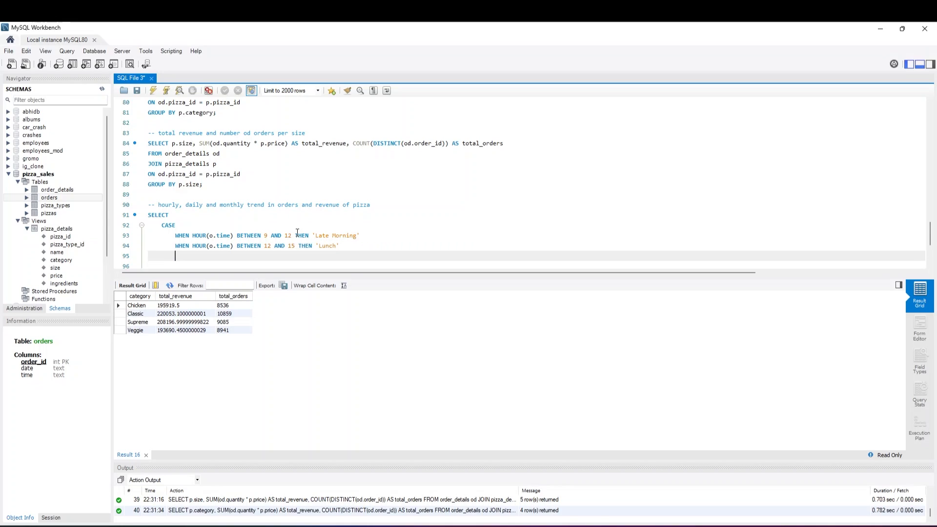
Paste the copied branch on line 95 and change it to BETWEEN 15 AND 18 THEN 'Mid Afternoon'
key("ctrl+v")
key("Left")
key("Left")
key("Left")
key("Left")
key("Left")
key("Left")
key("Left")
key("Left")
key("Left")
key("Left")
key("Left")
key("Left")
key("Left")
key("Left")
key("Left")
key("Left")
key("Left")
key("Left")
key("Left")
key("Left")
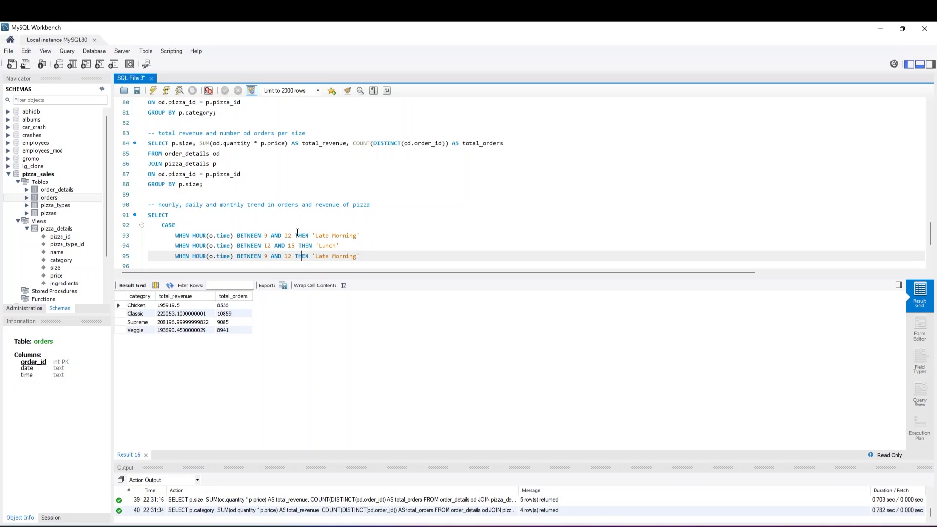
type("15")
key("Right")
key("Left")
key("BackSpace")
type("8")
key("Right")
key("Right")
key("Right")
key("Right")
key("Right")
key("Right")
key("Right")
key("Right")
key("Right")
key("Right")
key("Right")
key("Right")
key("Right")
key("Right")
key("Right")
key("BackSpace")
key("BackSpace")
key("BackSpace")
key("BackSpace")
key("BackSpace")
key("BackSpace")
key("BackSpace")
key("BackSpace")
key("BackSpace")
key("BackSpace")
key("BackSpace")
key("BackSpace")
type("Mid Afternoon")
key("Down")
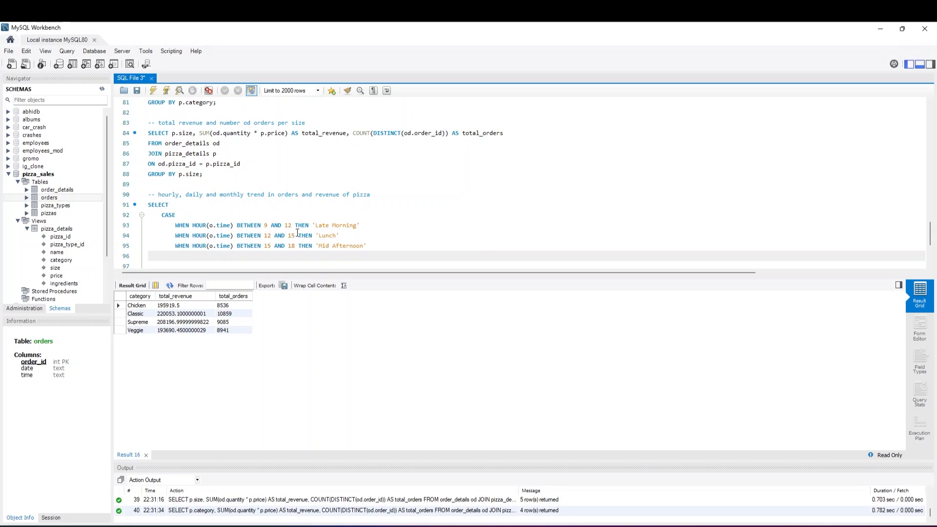
Paste the copied branch on line 96 and change it to BETWEEN 18 AND 21 THEN 'Dinner'
key("ctrl+v")
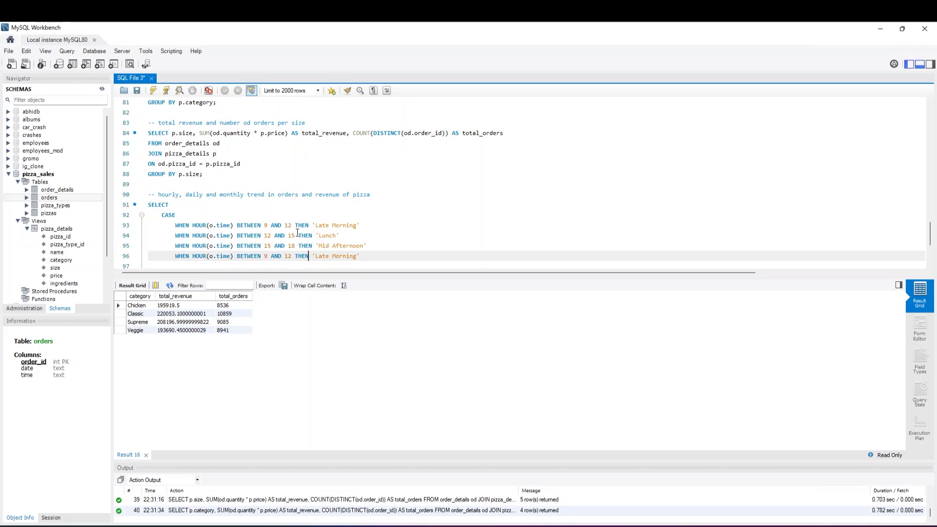
key("Left")
key("Left")
key("Left")
key("Left")
key("Left")
key("Left")
key("Left")
key("Left")
key("Left")
key("Left")
key("Left")
key("Left")
type("18")
key("Right")
key("Right")
key("Right")
key("Right")
key("Right")
key("Right")
key("Right")
key("BackSpace")
key("BackSpace")
type("21")
key("Right")
key("Right")
key("Right")
key("Right")
key("Right")
key("Right")
key("Right")
key("Right")
key("Right")
key("Right")
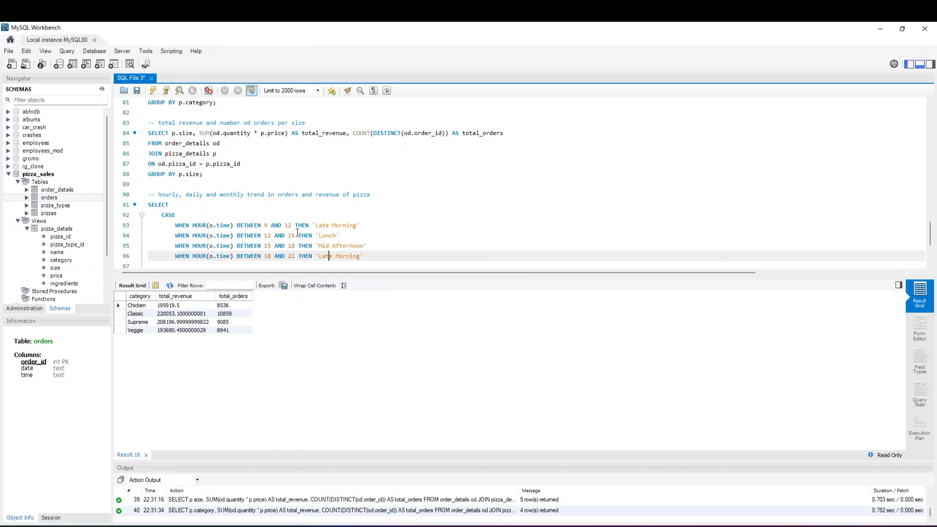
key("Right")
key("Right")
key("Right")
key("Right")
key("Right")
key("Right")
key("Right")
key("BackSpace")
key("BackSpace")
key("BackSpace")
key("BackSpace")
key("BackSpace")
key("BackSpace")
key("BackSpace")
key("BackSpace")
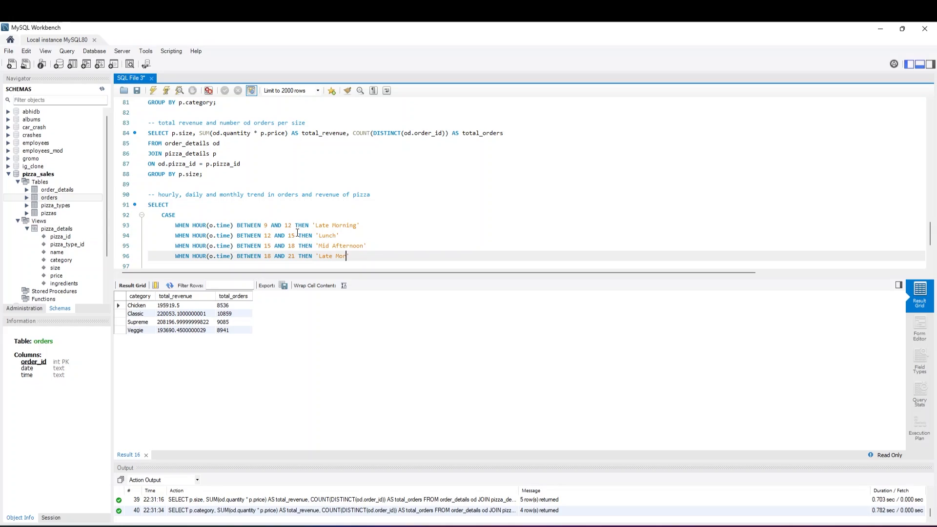
key("BackSpace")
key("BackSpace")
key("BackSpace")
key("BackSpace")
type("Dnn")
key("BackSpace")
key("BackSpace")
type("inner")
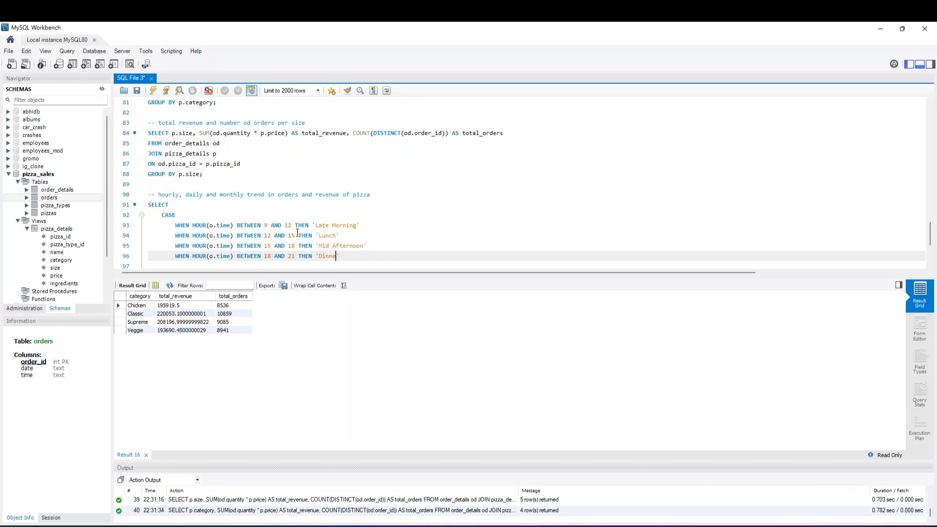
key("Return")
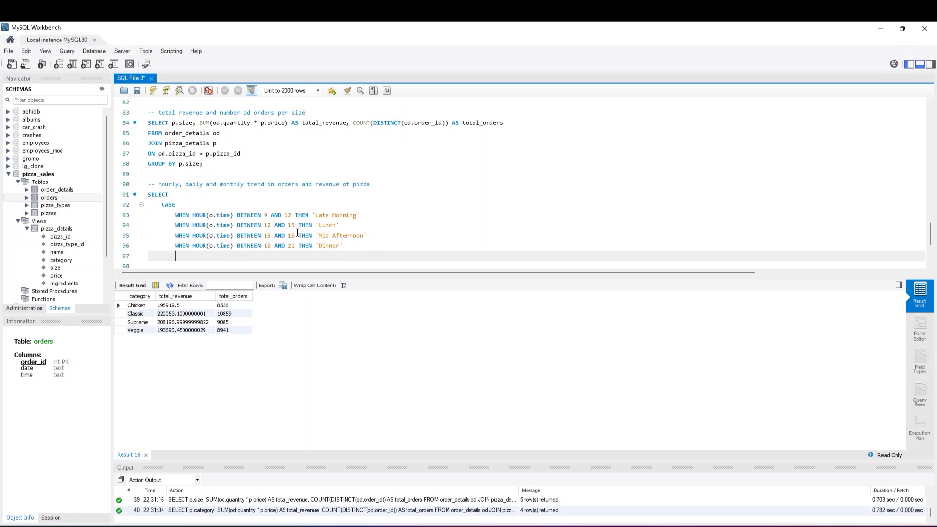
Paste the copied branch on line 97 and change it to BETWEEN 21 AND 23 THEN 'Late Night'
type("WHEN HOUR(o.time) BETWEEN 9 AND 12 THEN 'Late Morning'")
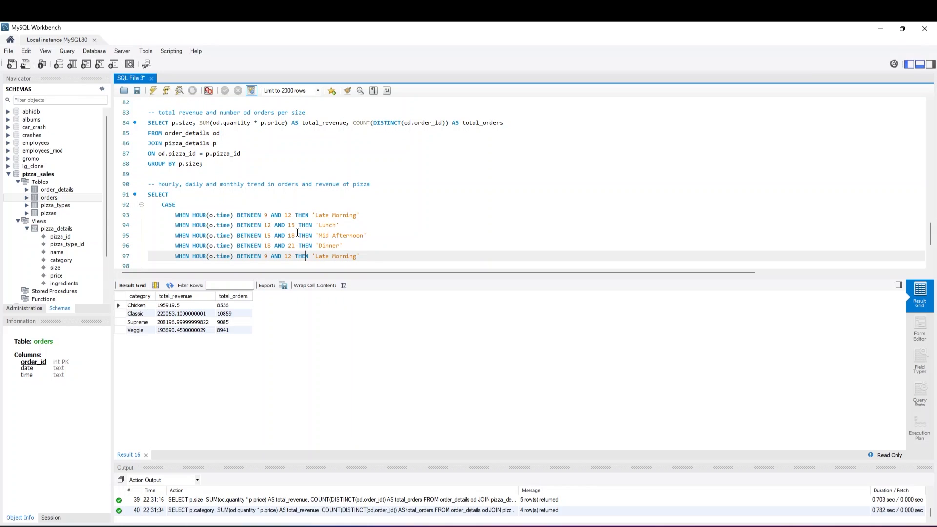
key("Left")
key("Left")
key("Left")
key("Left")
key("Left")
key("Left")
key("Left")
key("Left")
key("Left")
key("Left")
key("Left")
type("21")
key("Right")
key("Right")
key("Right")
key("Right")
key("Right")
key("Right")
key("Right")
key("Right")
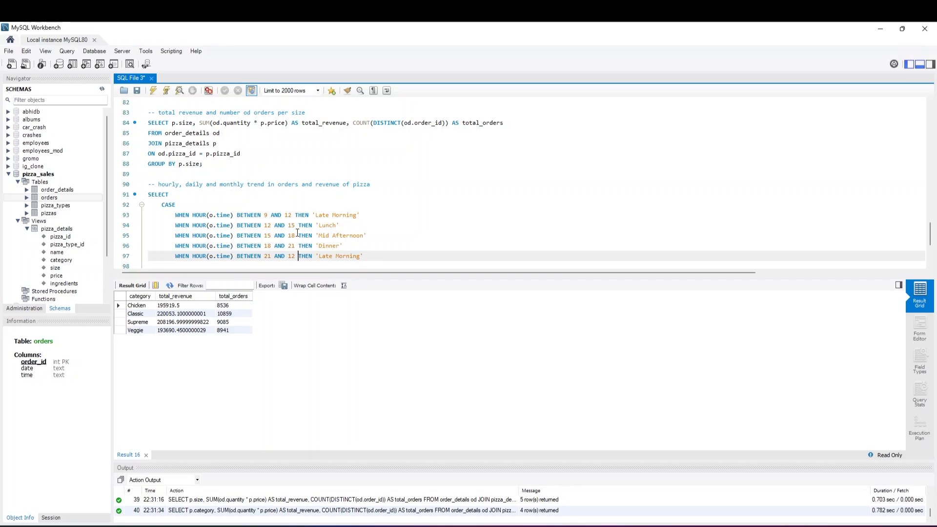
key("BackSpace")
key("BackSpace")
type("23")
key("Right")
key("Right")
key("Right")
key("Right")
key("Right")
key("Right")
key("Right")
key("Right")
key("Right")
key("Right")
key("Right")
key("Right")
key("Right")
key("Right")
key("Right")
key("Right")
key("Right")
key("Right")
key("Right")
key("BackSpace")
key("BackSpace")
key("BackSpace")
key("BackSpace")
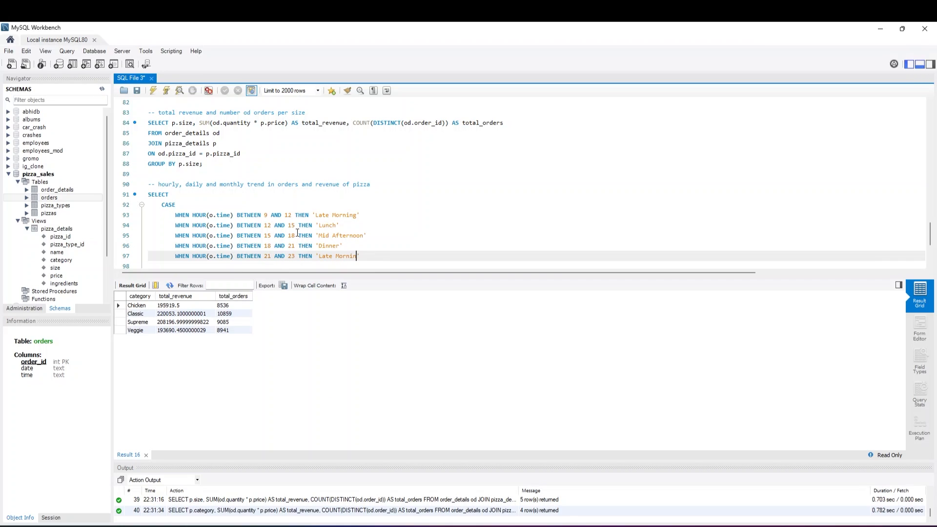
key("BackSpace")
key("BackSpace")
key("BackSpace")
key("BackSpace")
key("BackSpace")
key("BackSpace")
key("BackSpace")
key("BackSpace")
type("LAte Night'")
key("Left")
key("Left")
key("Left")
key("Left")
key("Left")
key("Left")
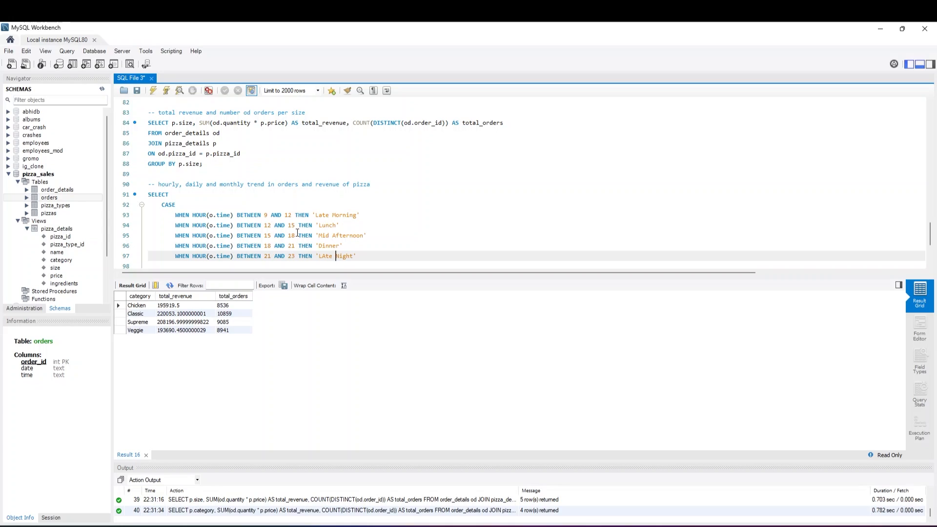
key("Right")
key("End")
key("Return")
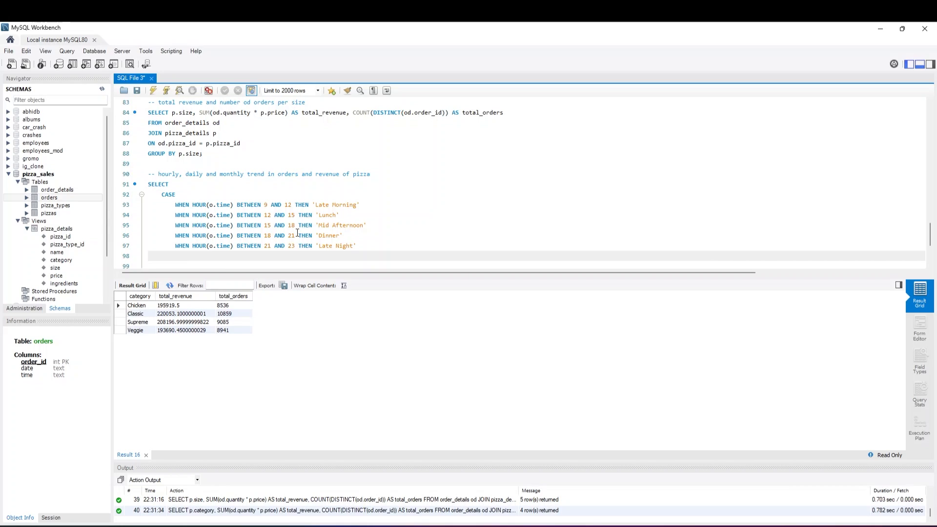
Add the ELSE 'others' branch on line 98 and close the CASE expression with END AS meal_time
type("ELSE 'or")
key("BackSpace")
type("thers")
key("Right")
key("Return")
type("END ")
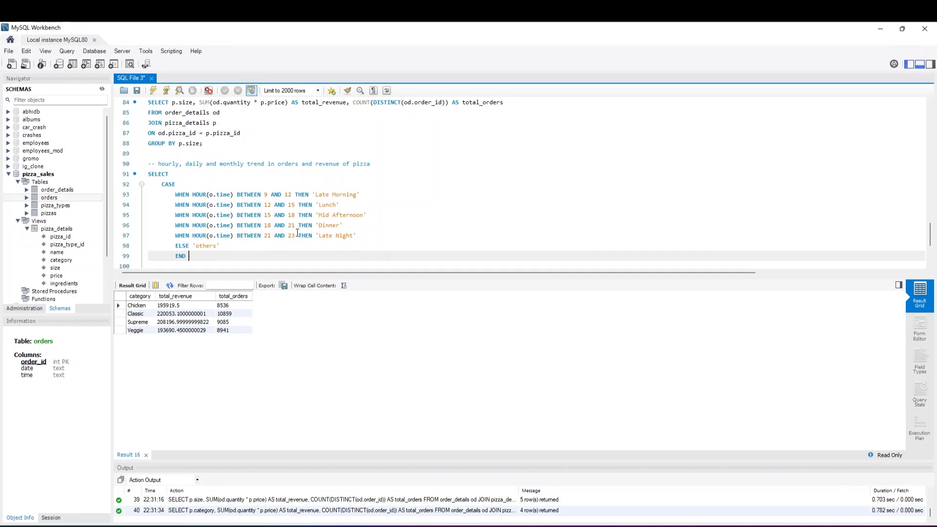
type("AS meal_time, COUNT(DI")
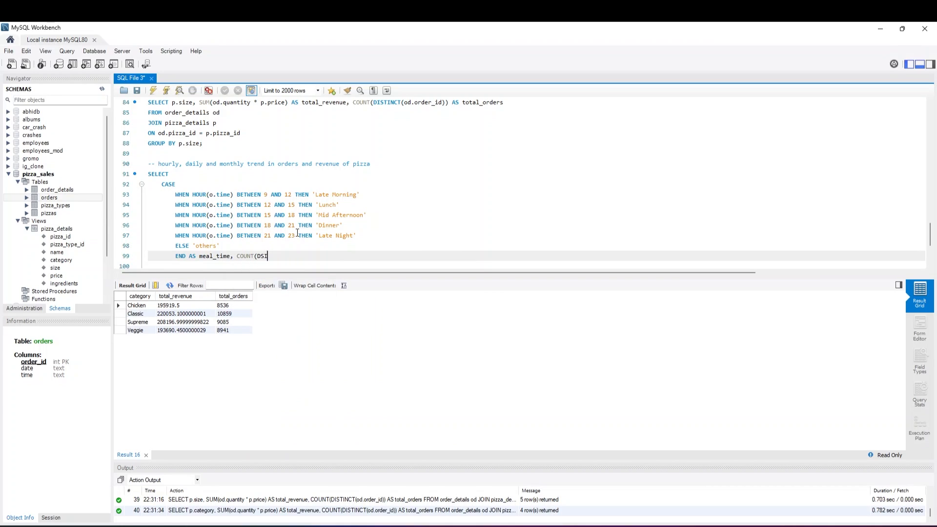
type("STINCT")
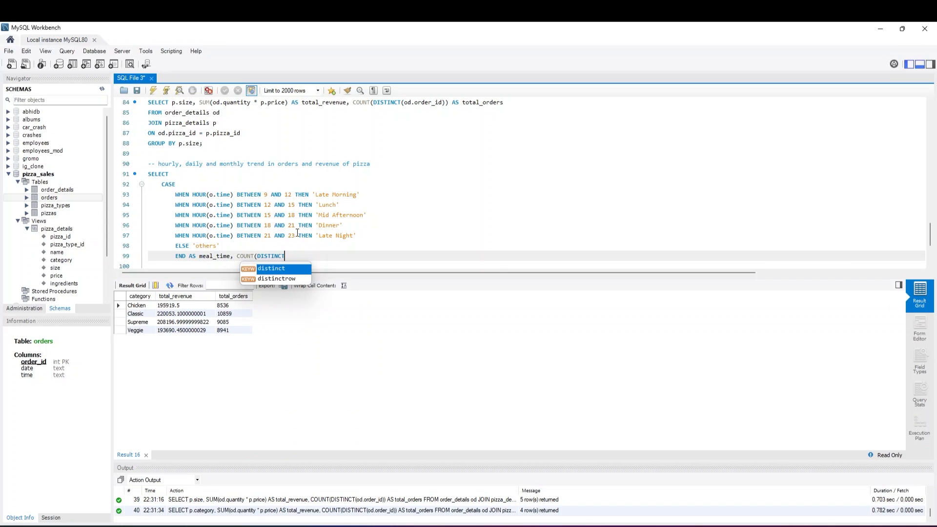
type("(")
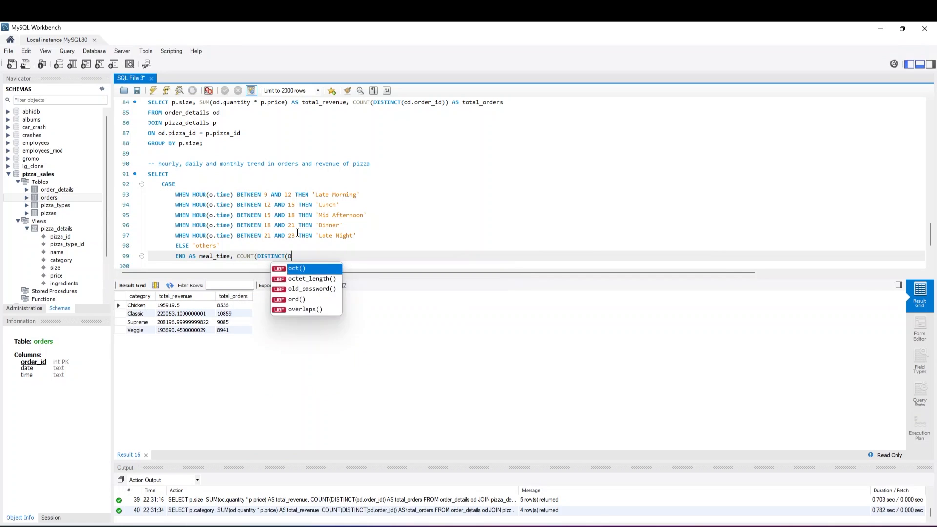
type("od.o")
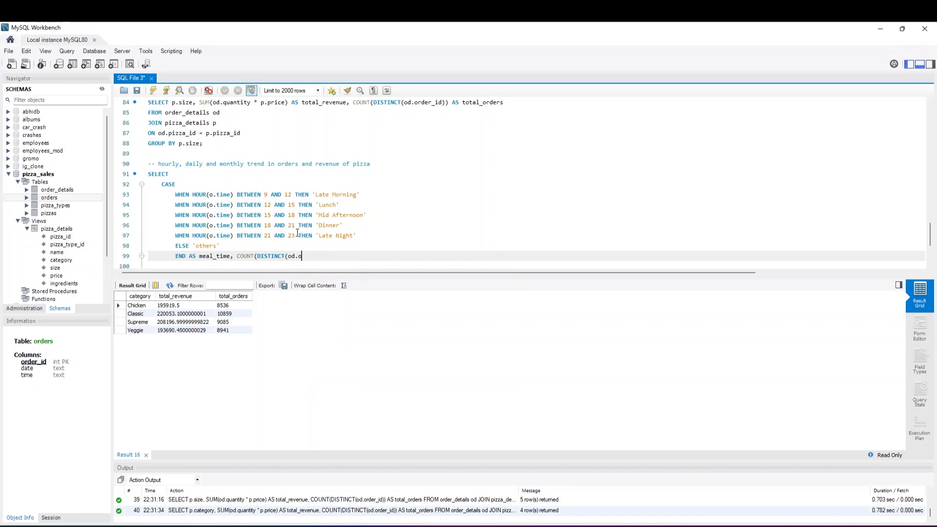
type("rder_id)) AS total_orders")
Add the column COUNT(DISTINCT(od.order_id)) AS total_orders after meal_time on line 99
key("Return")
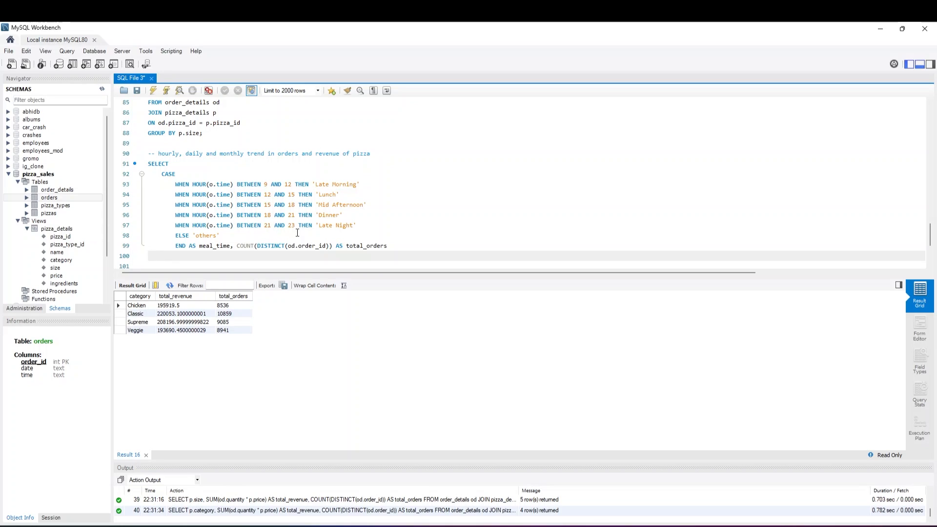
Add the source tables on lines 100 and 101 with FROM order_details od and JOIN orders o
type("FROM order_details od")
key("Return")
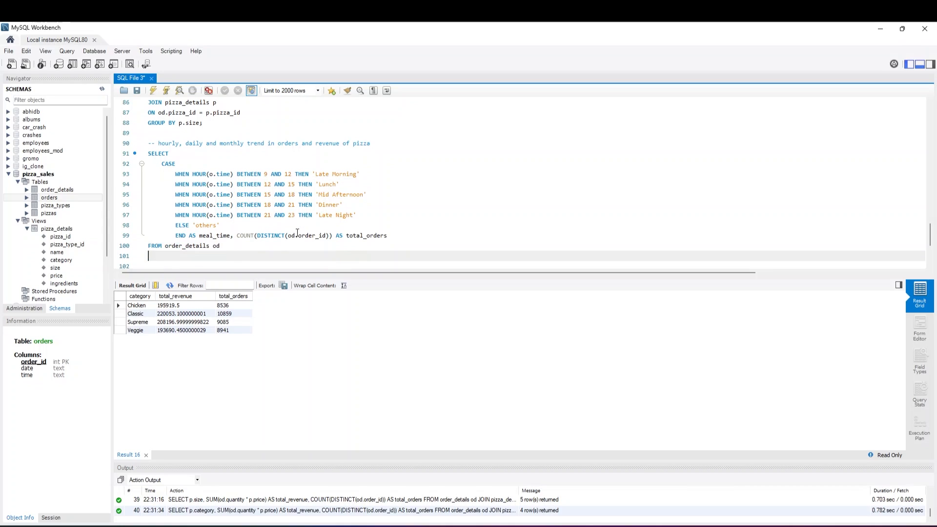
type("JOIN orders o ON o.order_id = od.order_i")
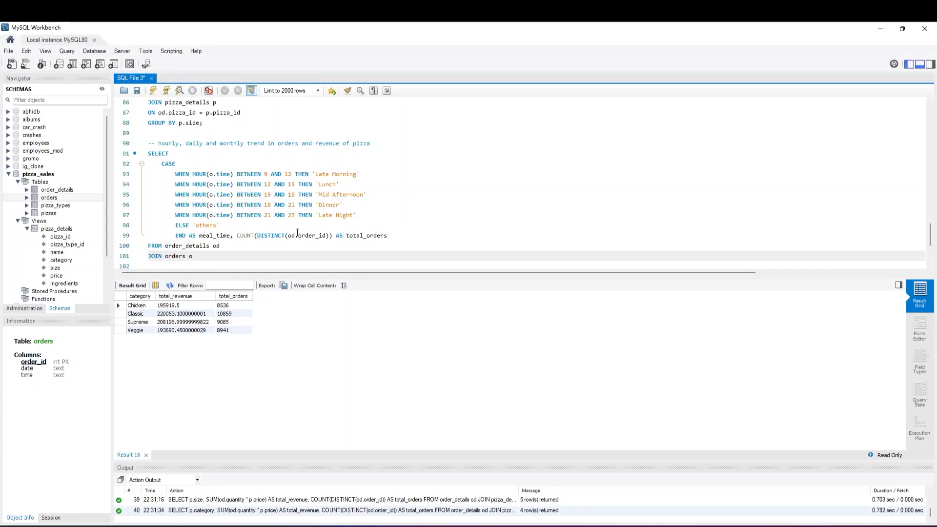
Complete the orders join on line 101 with the condition ON o.order_id = od.order_id
type("ON o.")
type("order_id ")
type("= o")
type("d.order_i")
type("d")
key("Return")
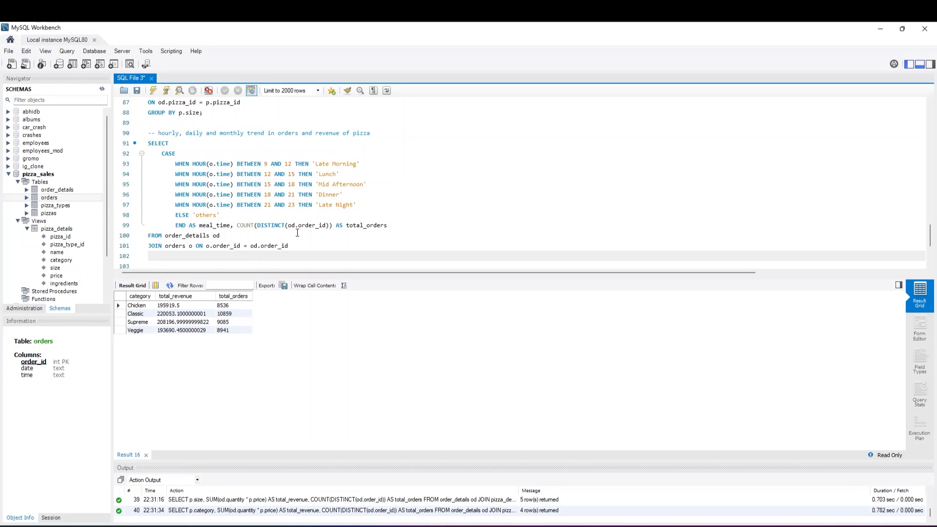
Group the meal-time query with GROUP BY meal_time on line 102
type("J")
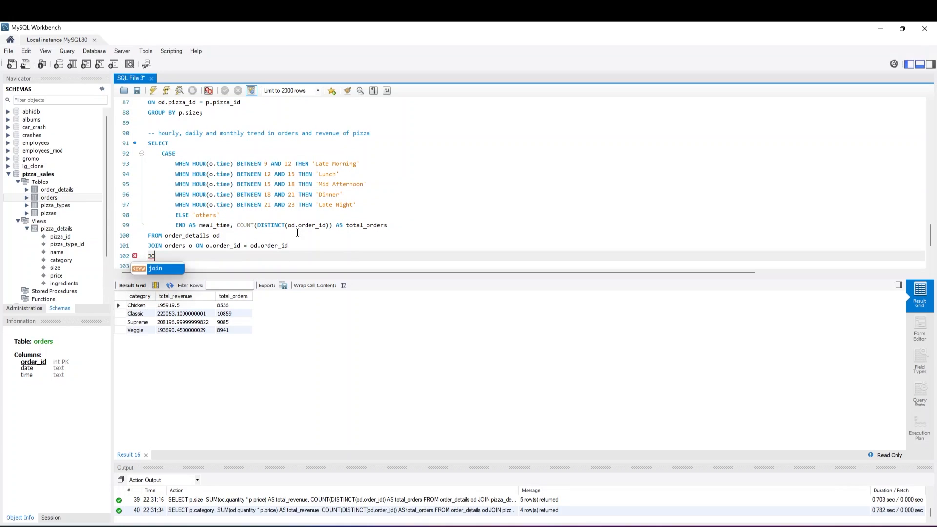
key("BackSpace")
type("GR")
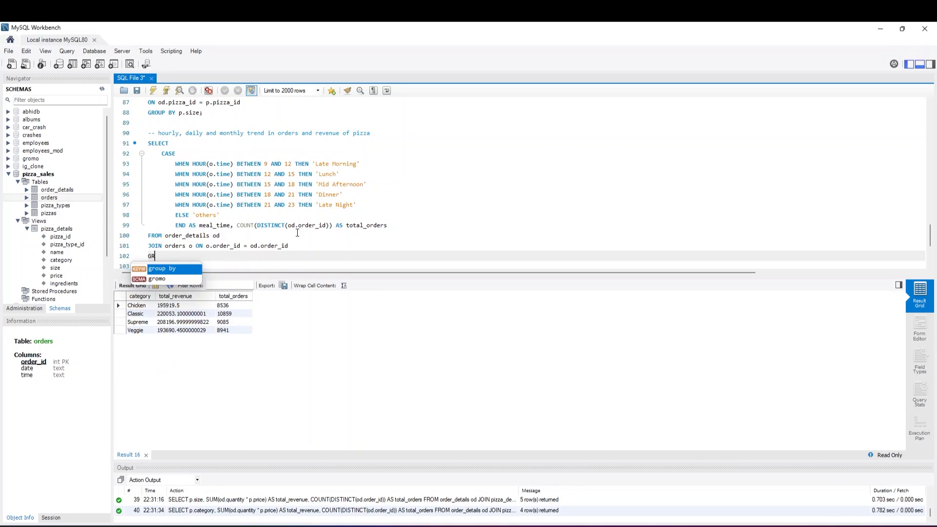
type("OUP BY")
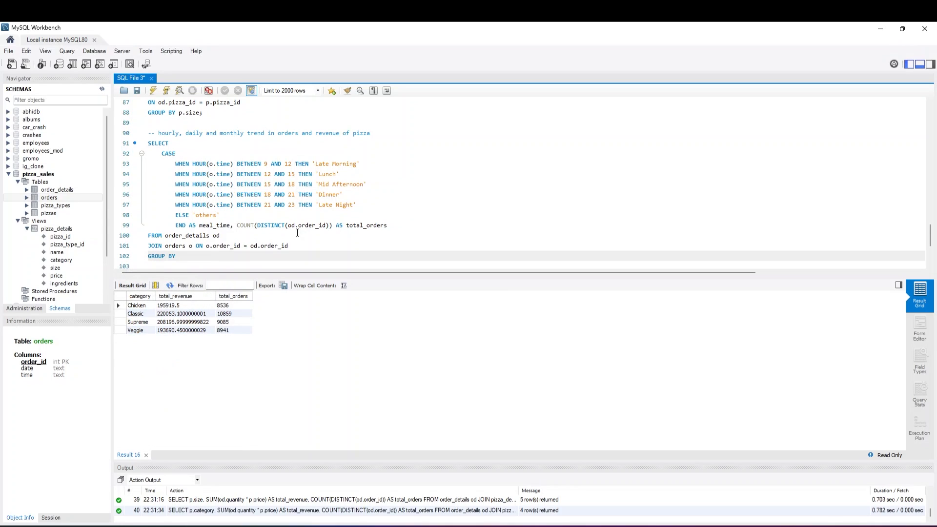
type(" meal_time")
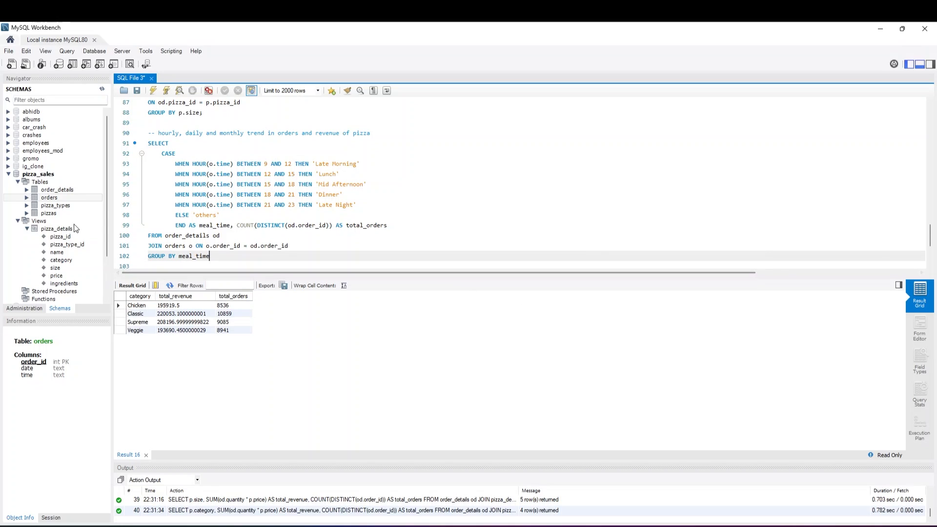
Run only the meal-time query on lines 91 to 102
left_click_drag(215, 256, 147, 143)
left_click(153, 91)
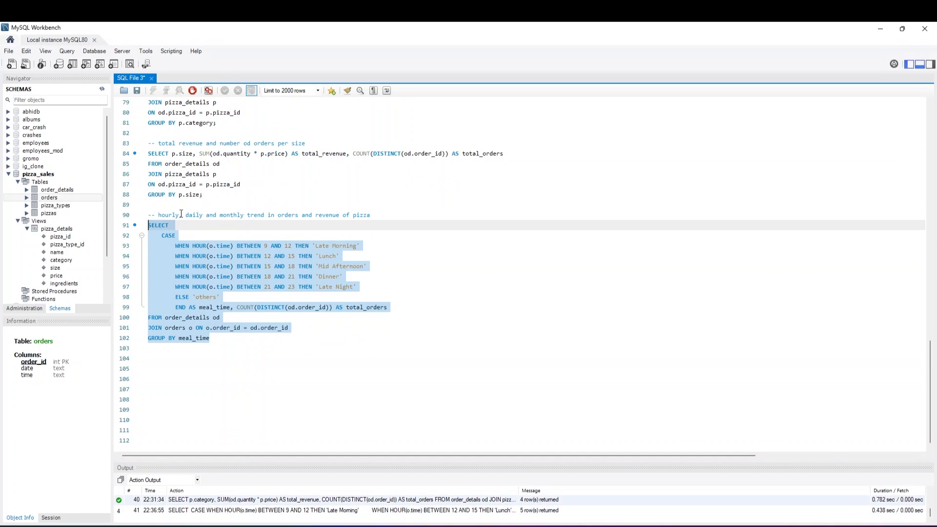
scroll(190, 255, "down", 2)
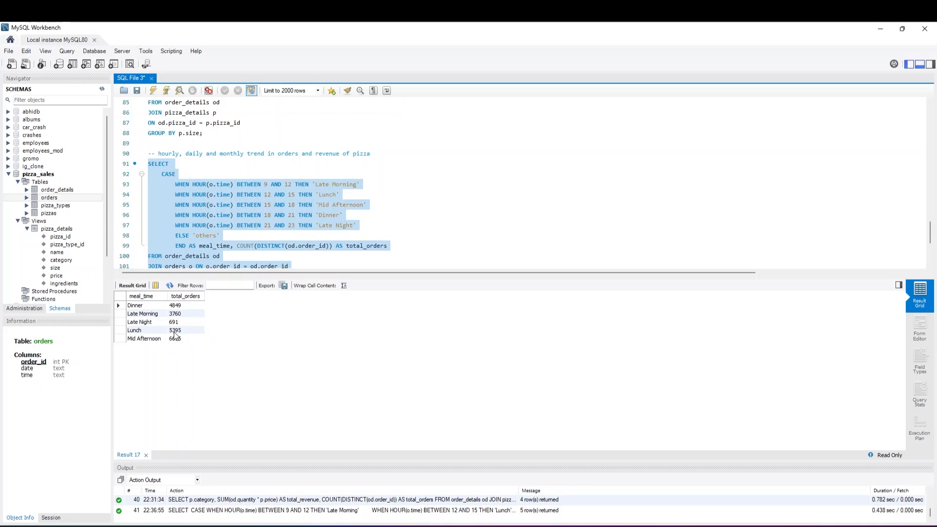
Add ORDER BY total_orders DESC; on line 103 to sort the meal-time query
scroll(303, 253, "down", 1)
left_click(304, 246)
key("Return")
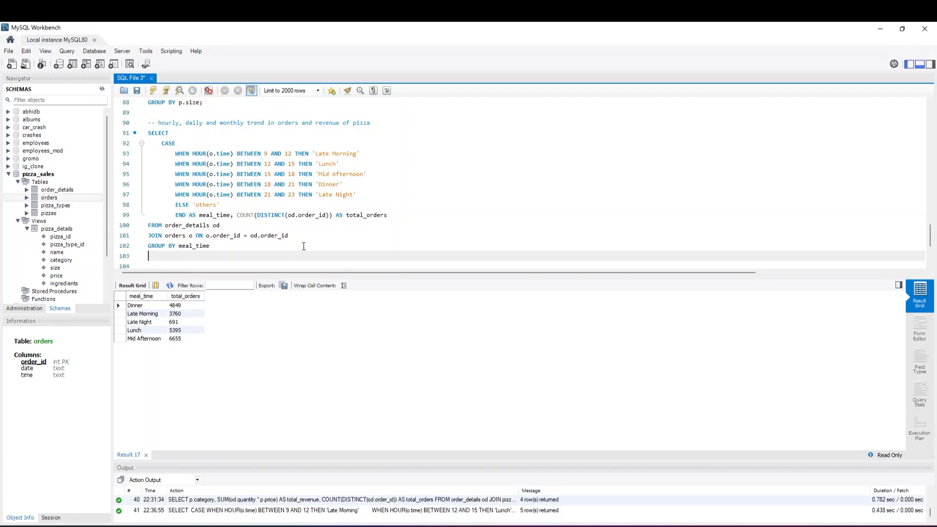
type("ORDER BY")
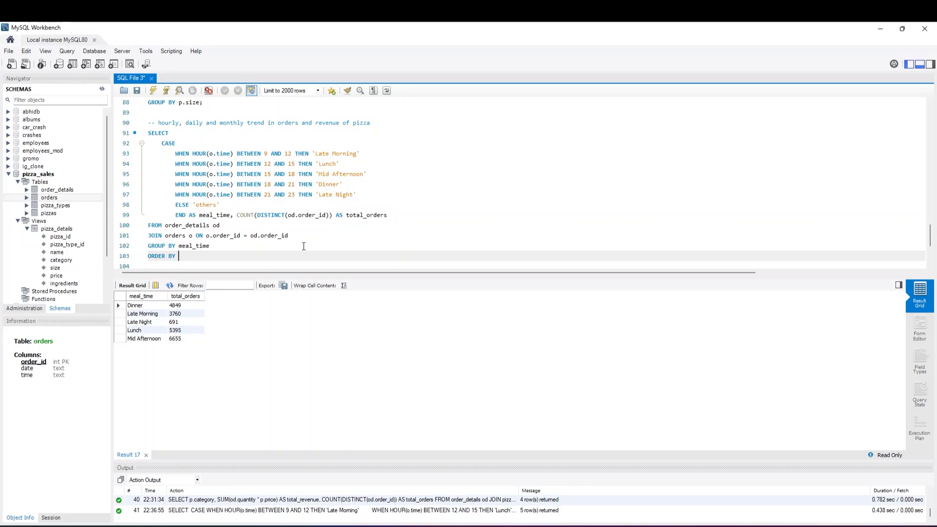
type(" total_orders DESC;")
Run the meal-time query again, including its ORDER BY clause on line 103
left_click_drag(268, 257, 148, 132)
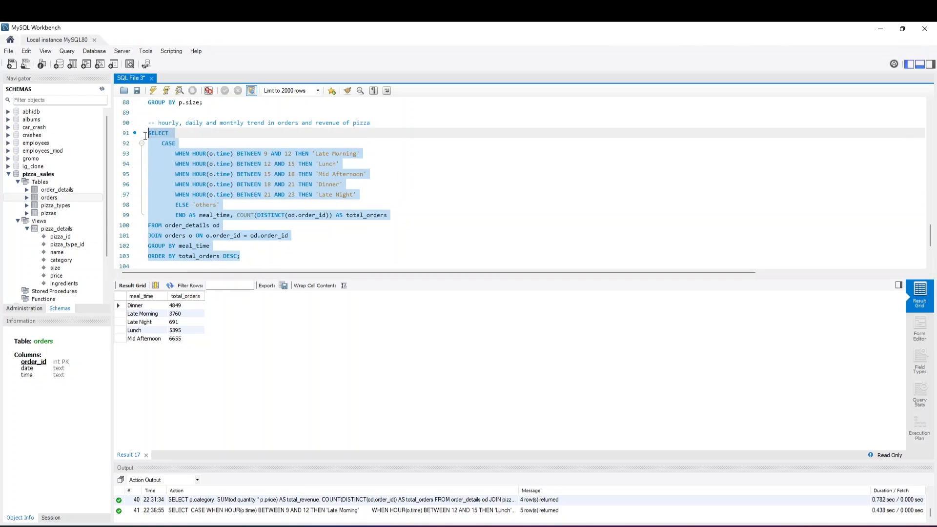
left_click(152, 92)
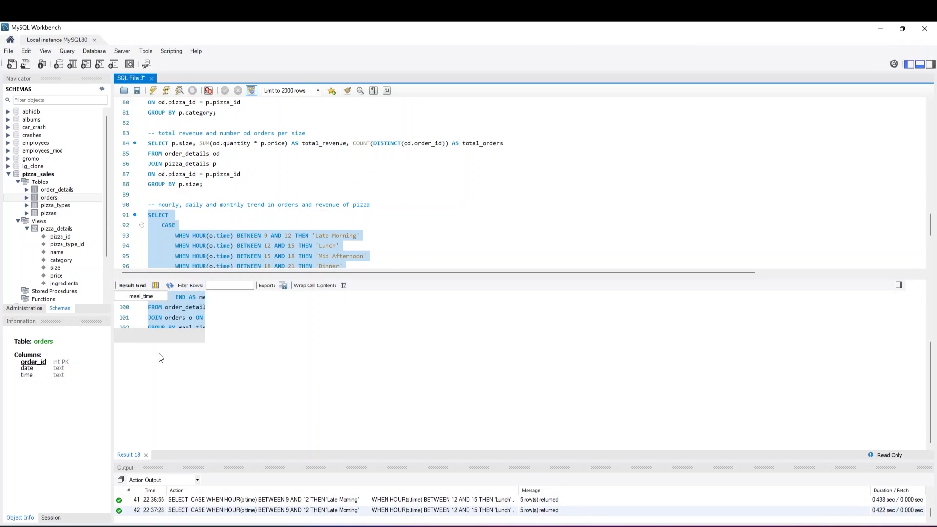
scroll(189, 264, "down", 4)
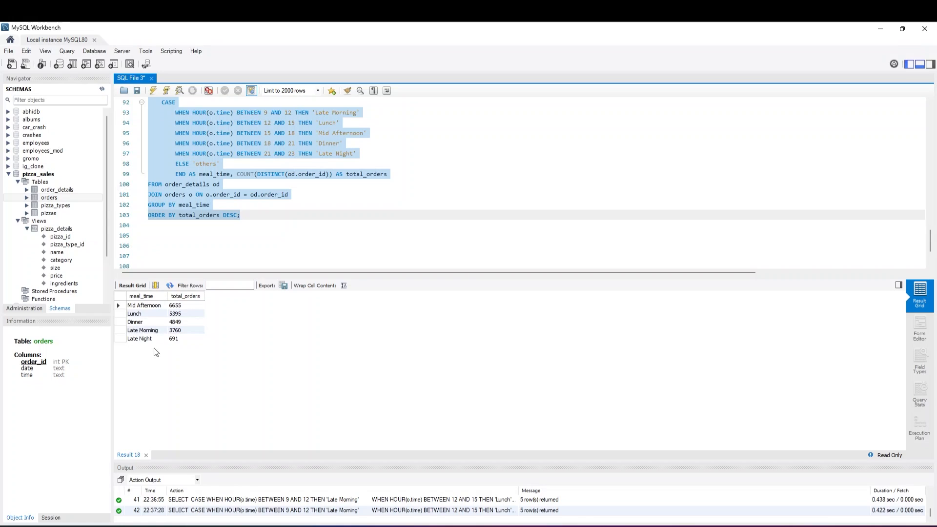
Add the comment "-- weekdays" on line 105, leaving a blank line below the meal-time query
left_click(227, 216)
left_click(250, 217)
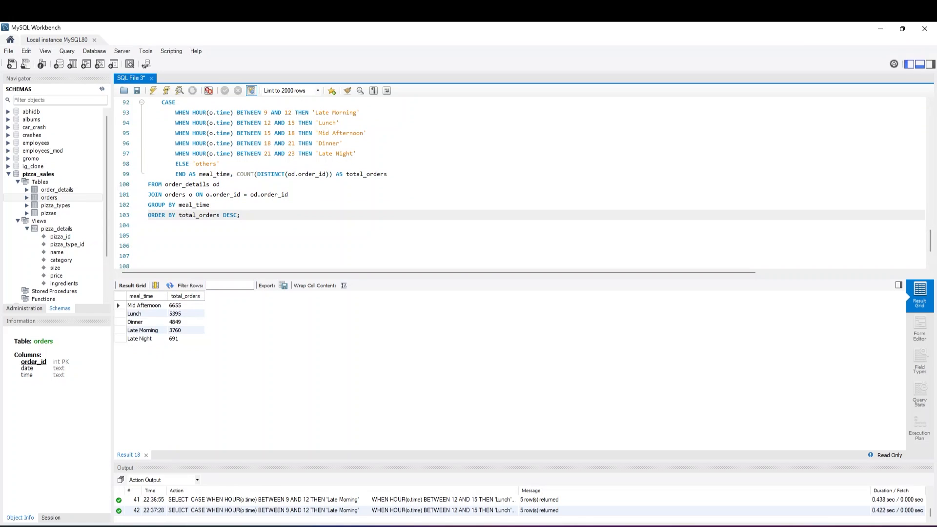
scroll(230, 188, "up", 1)
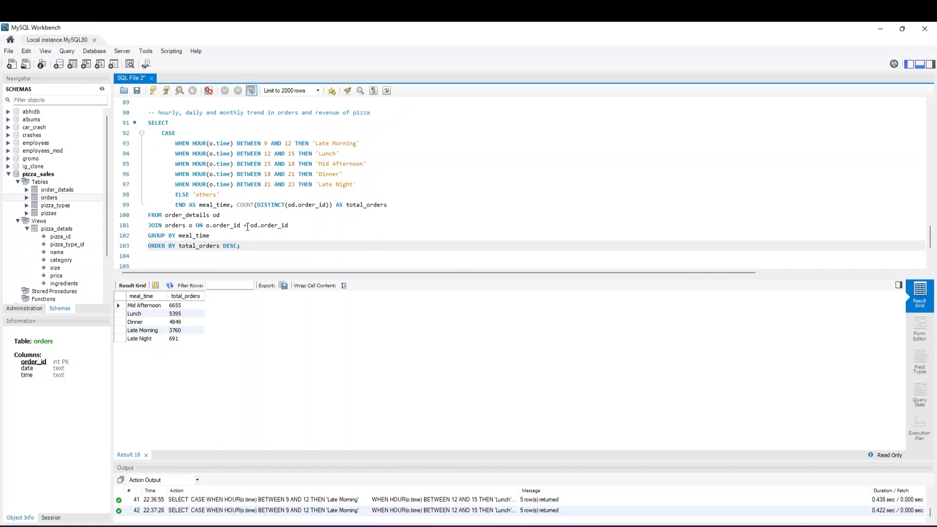
key("Return")
key("Return")
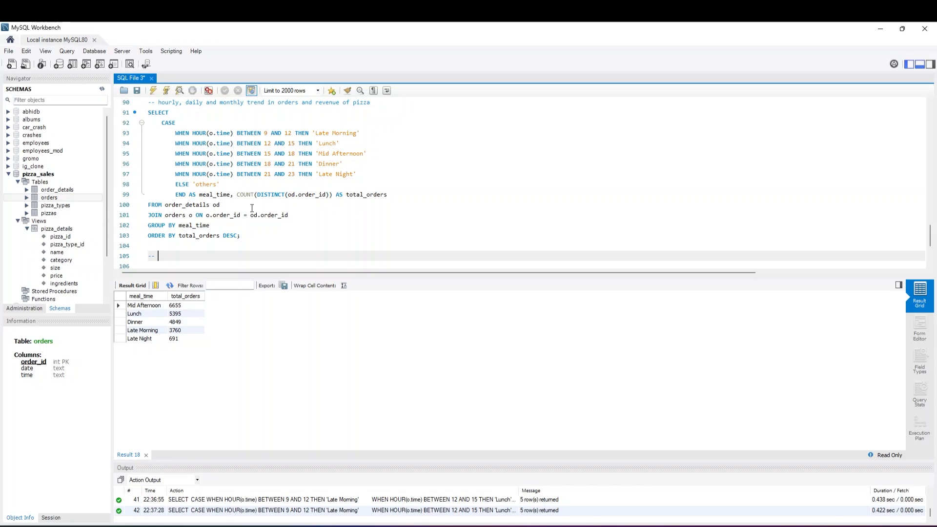
type("weekdays")
key("Return")
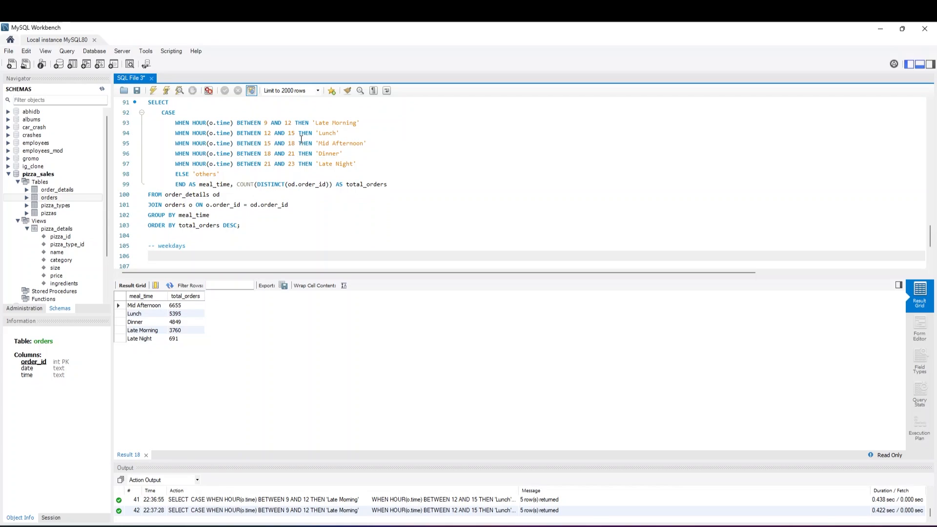
Start the weekday query on line 106 with SELECT DAYNAME(o.date) AS day_name, followed by a comma
type("SELECT DAYNAME(")
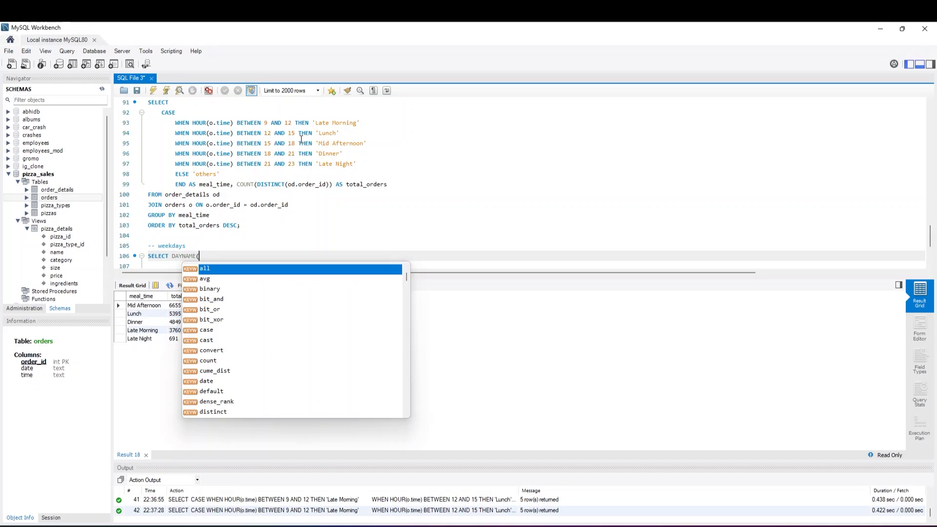
type("o.o")
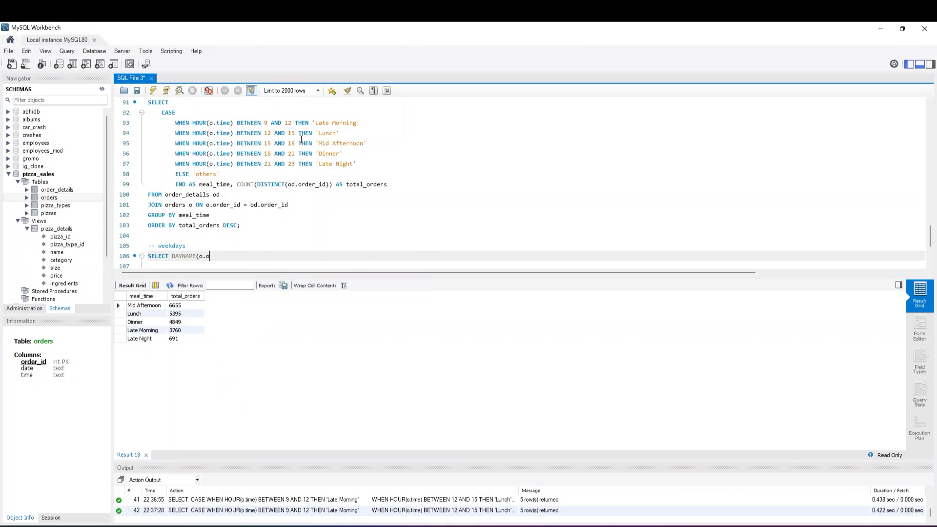
type("ate) AS day_name,")
key("BackSpace")
type(",")
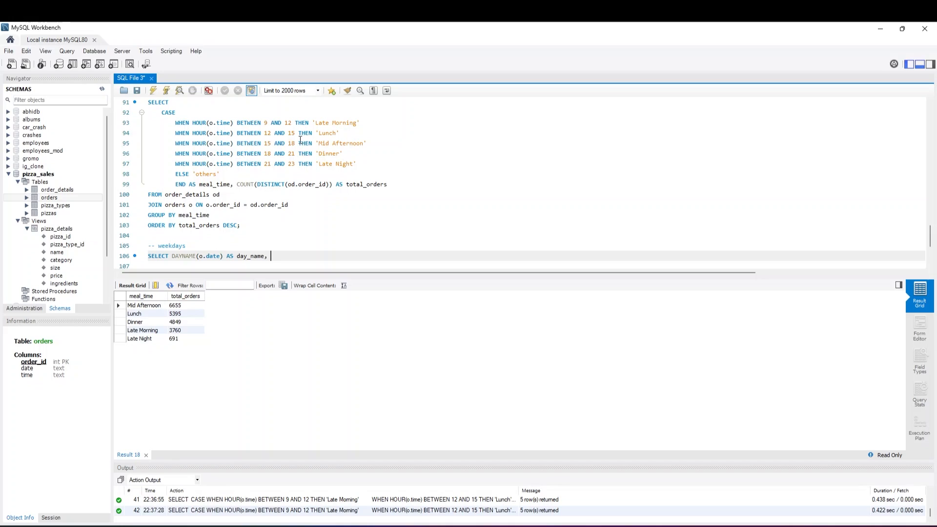
Copy COUNT(DISTINCT(od.order_id)) AS total_orders from line 99 and paste it after day_name on line 106
left_click_drag(236, 184, 402, 188)
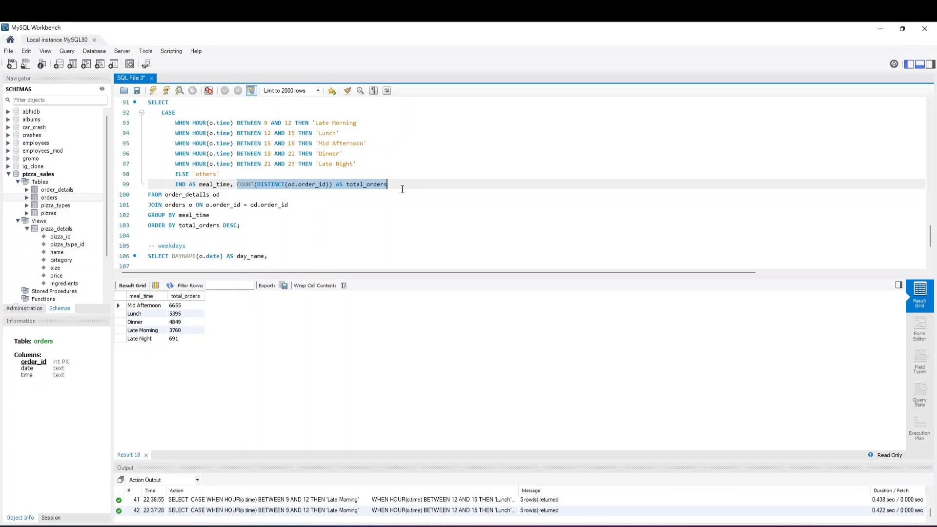
key("ctrl+c")
left_click(292, 262)
left_click(291, 245)
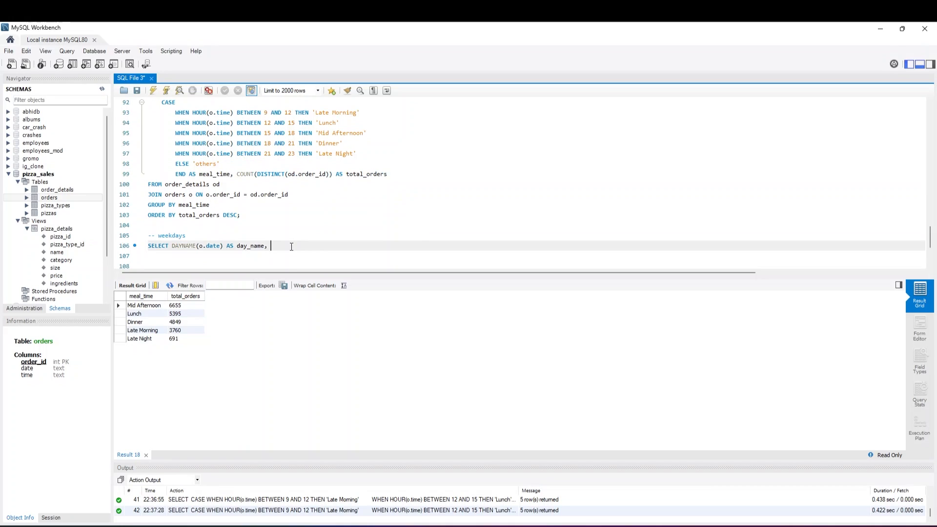
key("ctrl+v")
key("Down")
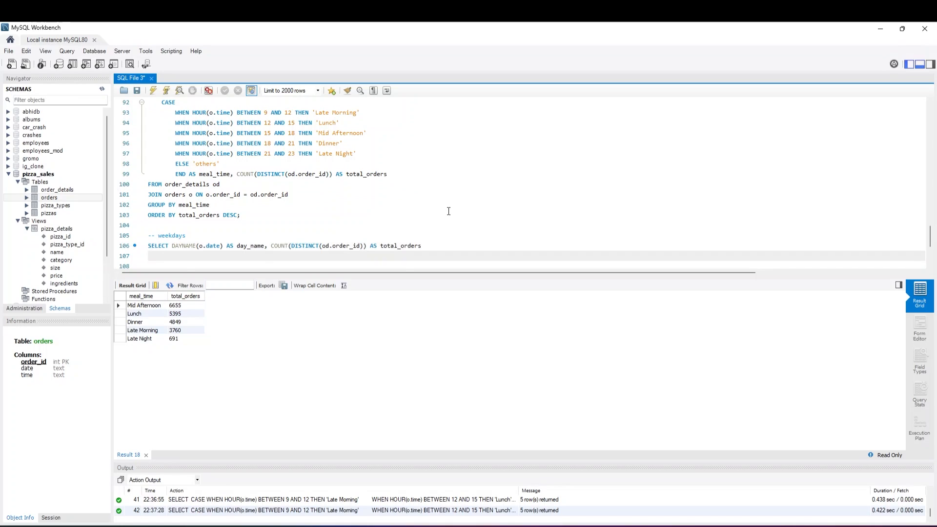
Add the weekday query's source tables on lines 107 and 108 with FROM order_details od and JOIN orders o
type("FROM order_details od")
key("Return")
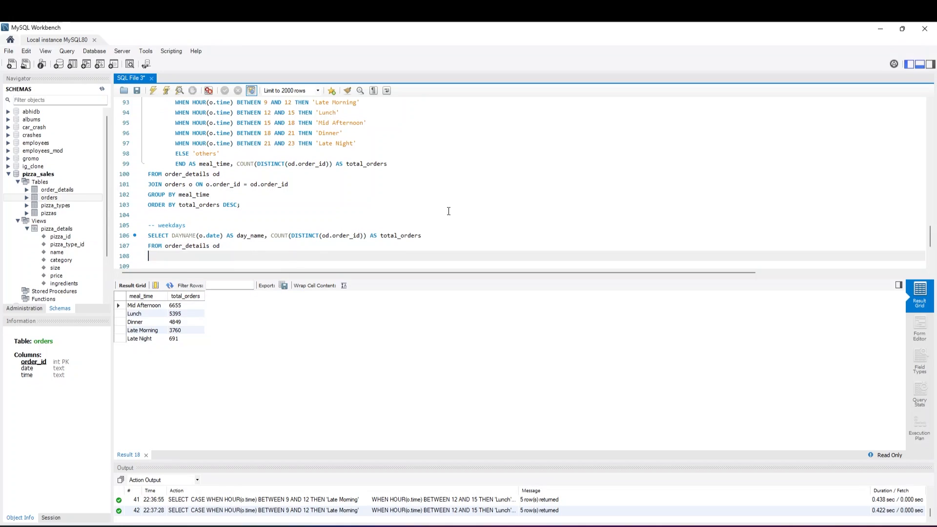
type("JOIN orders on")
key("BackSpace")
key("Return")
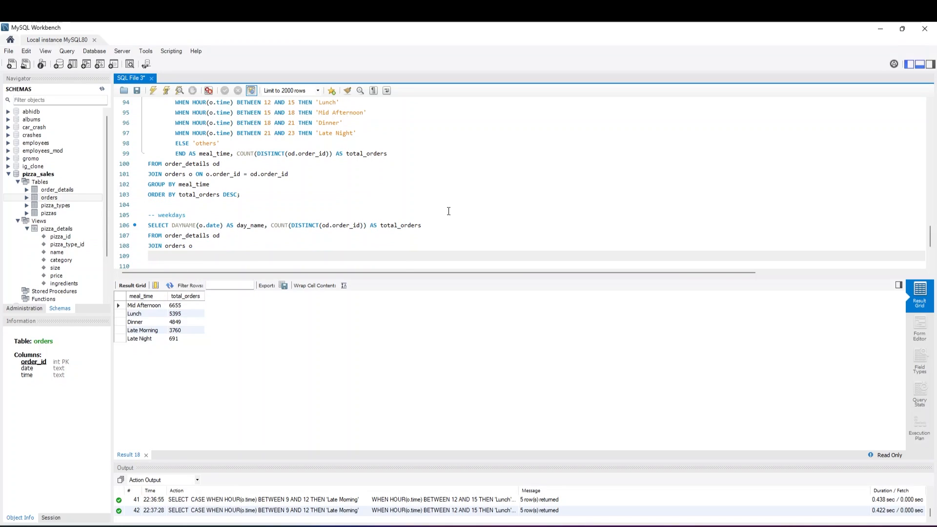
Add the join condition ON o.order_id = od.order_id on line 109
type("ON o.order_id = od.order_id")
key("Return")
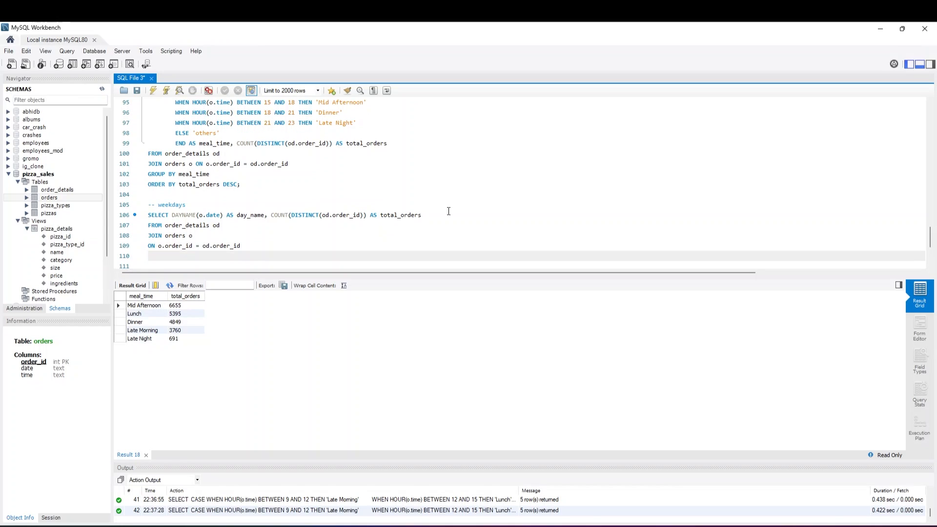
Add GROUP BY DAYNAME(o.date) on line 110 and ORDER BY total_orders DESC on line 111
type("GROUP BY DAYNAME(")
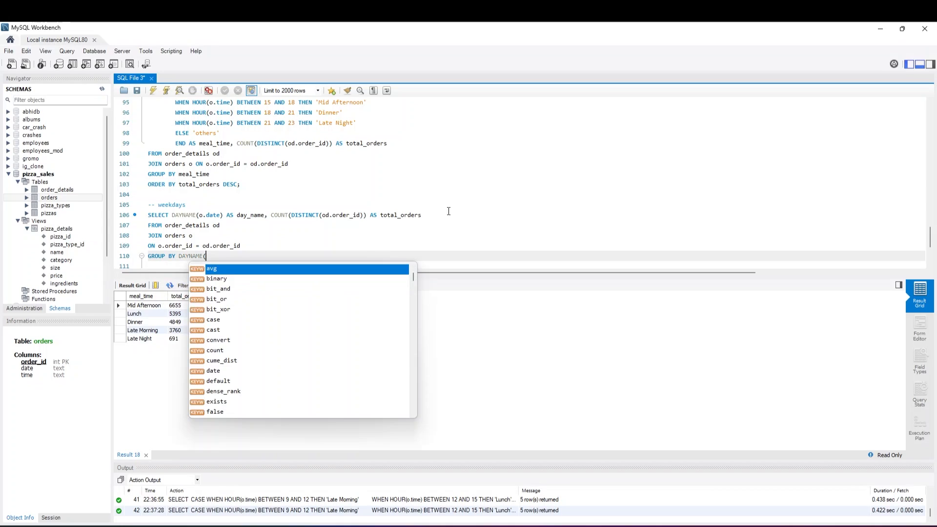
type("o.date)")
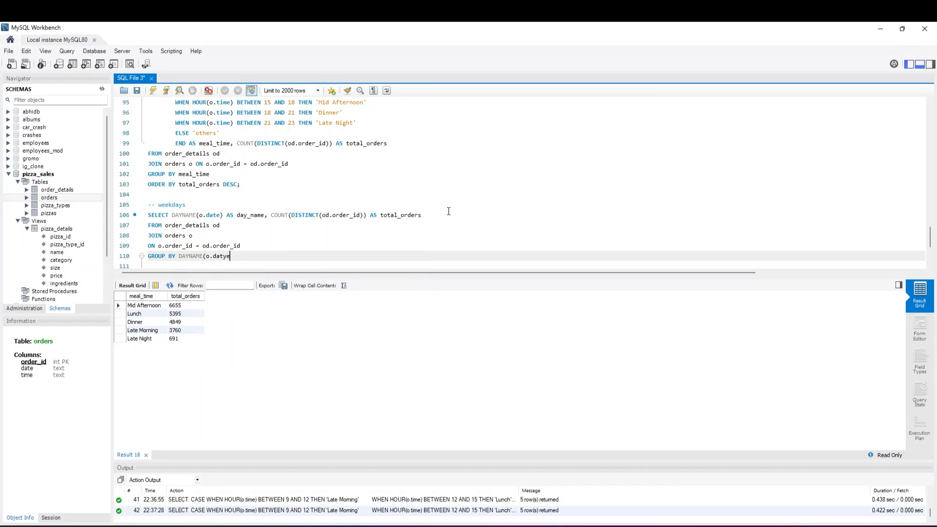
key("Return")
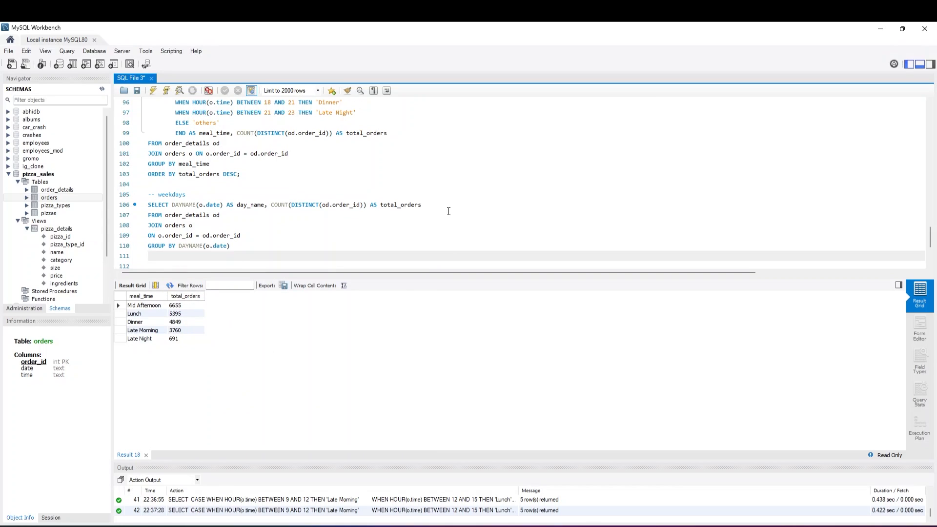
type("ORDER BY ")
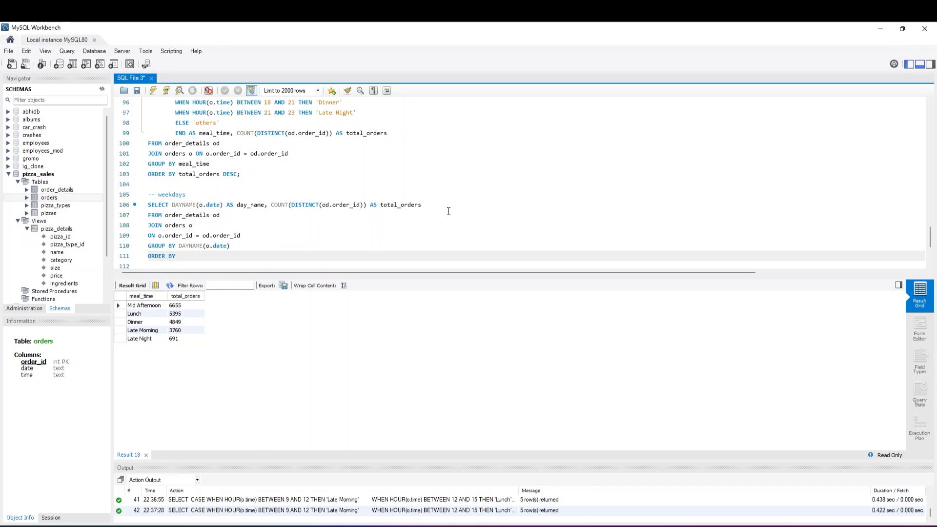
type("total_orders DESC")
Run only the weekday query on lines 106 to 111
left_click_drag(247, 258, 143, 206)
left_click(154, 91)
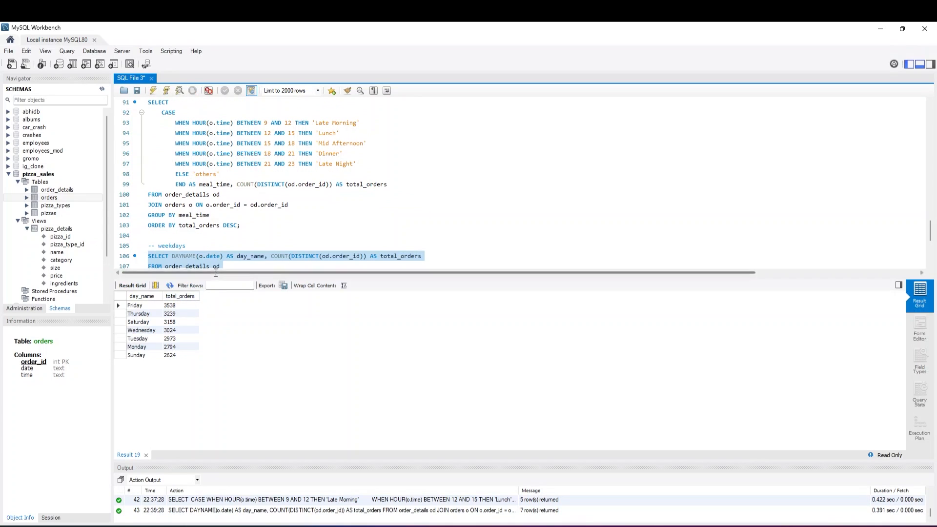
scroll(221, 244, "down", 1)
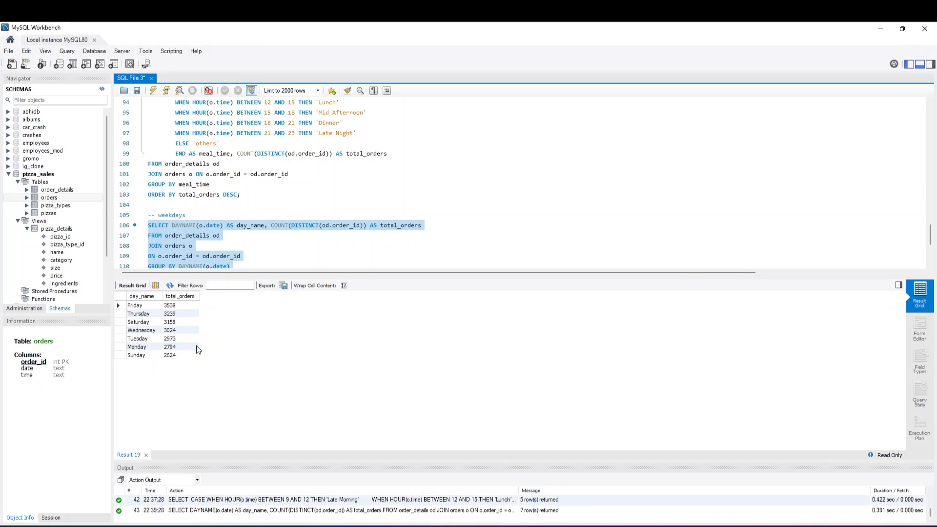
Add the comment "-- monthwise trend" on line 113, leaving a blank line below the weekday query
scroll(231, 225, "down", 3)
left_click(259, 186)
key("Return")
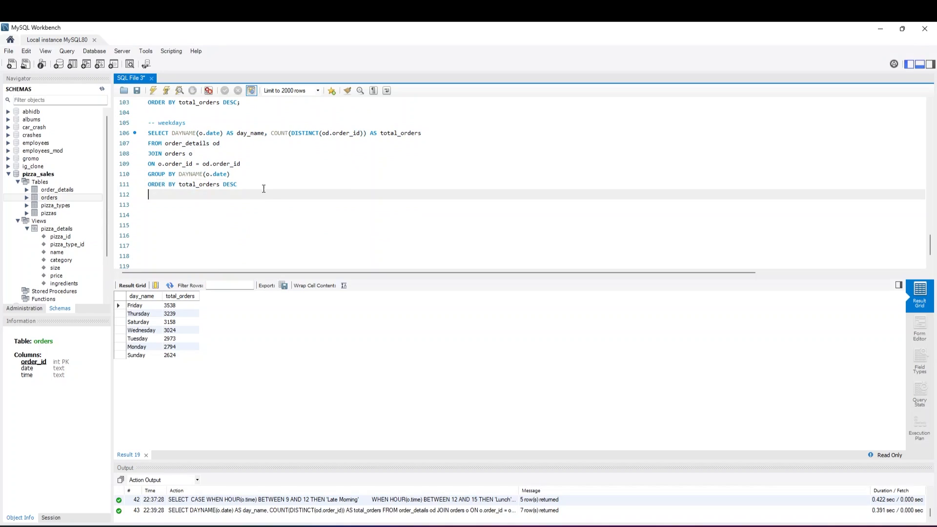
key("Return")
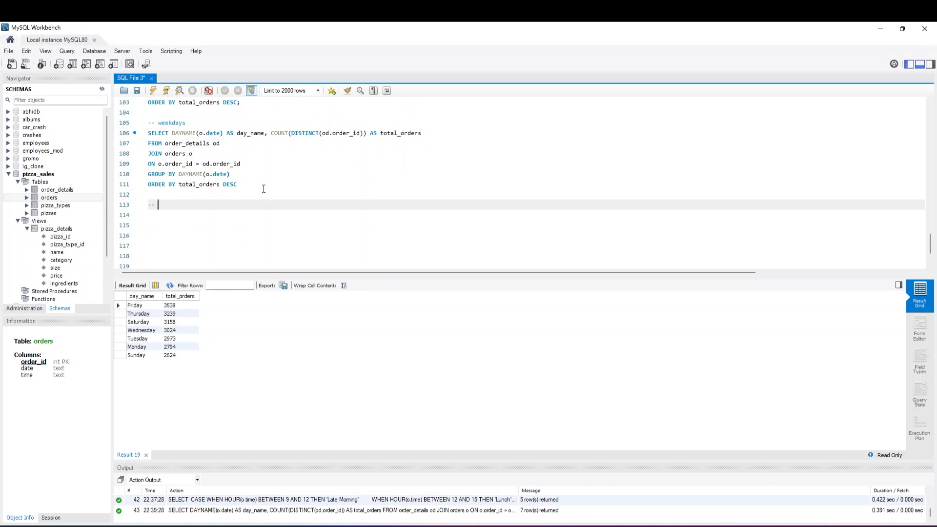
type("-- month")
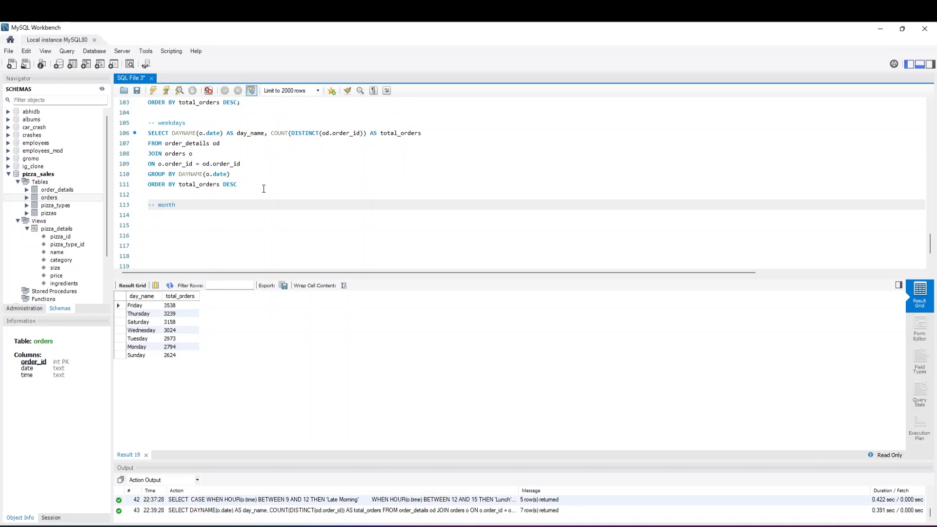
type("wise trend")
key("Return")
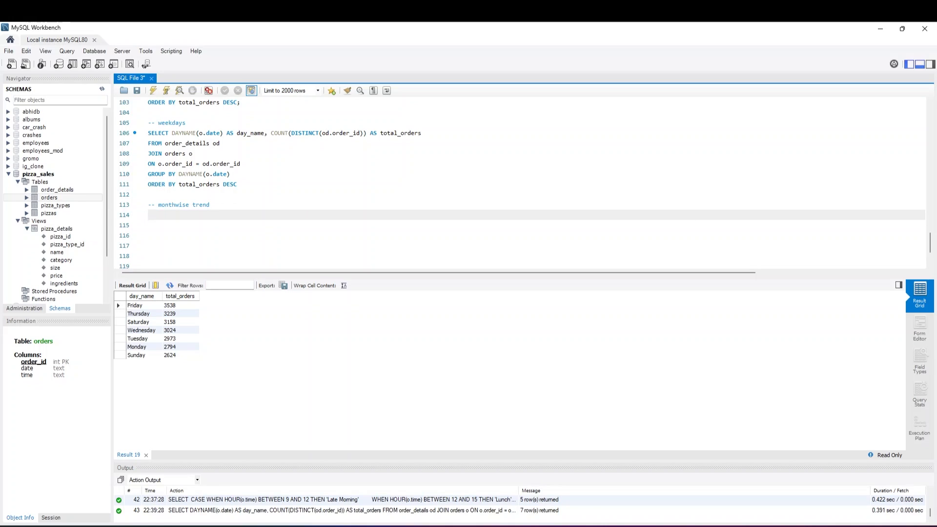
Duplicate the weekday query from lines 106 to 111 below the "-- monthwise trend" comment, starting on line 114
left_click_drag(238, 184, 146, 133)
key("ctrl+c")
left_click(150, 215)
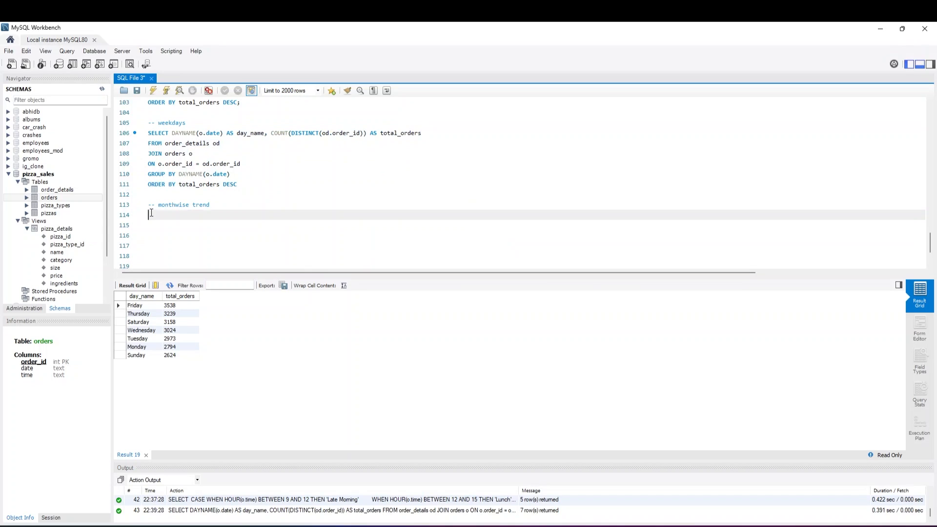
key("ctrl+v")
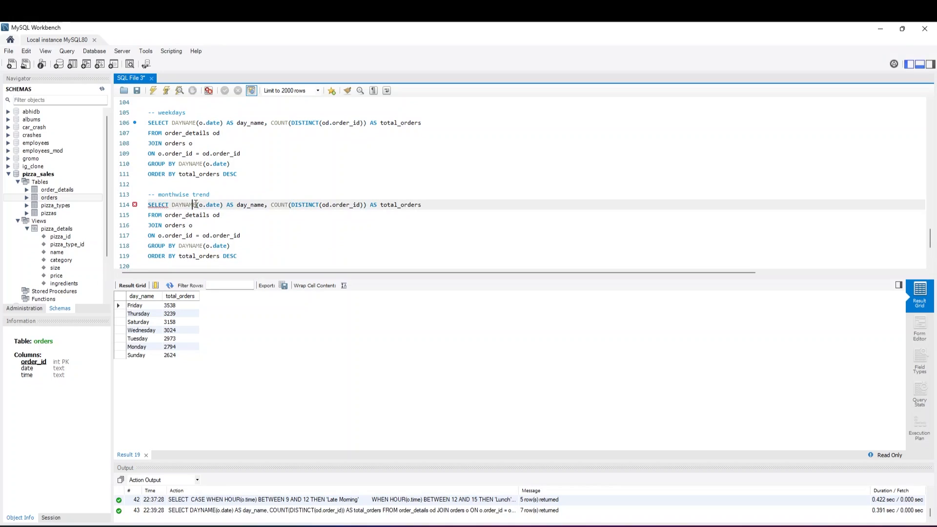
Replace DAYNAME with MONTHNAME in the SELECT on line 114 and the GROUP BY on line 118
double_click(194, 204)
key("BackSpace")
key("BackSpace")
key("BackSpace")
type("T ")
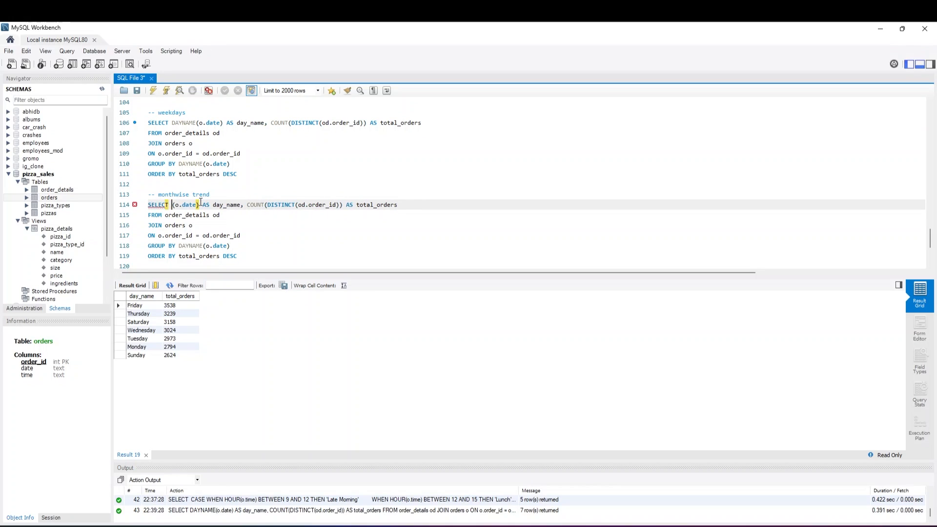
type("MONTHNAME")
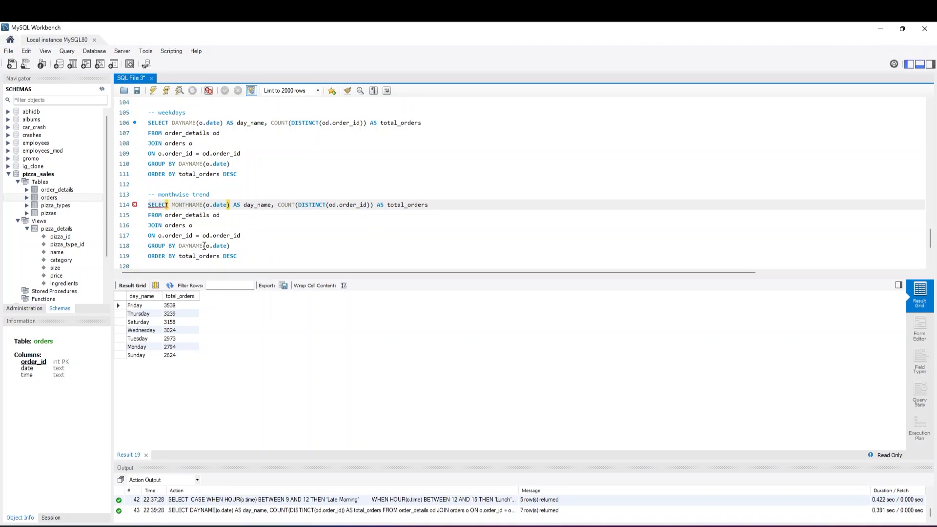
left_click_drag(203, 246, 178, 245)
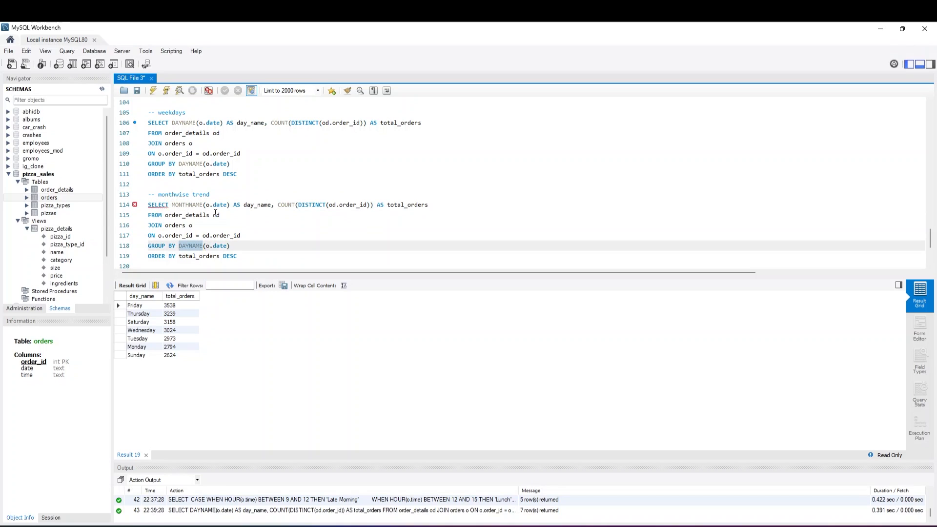
type("MONTHNAME")
Run only the monthly trend query on lines 114 to 119
left_click_drag(237, 256, 145, 201)
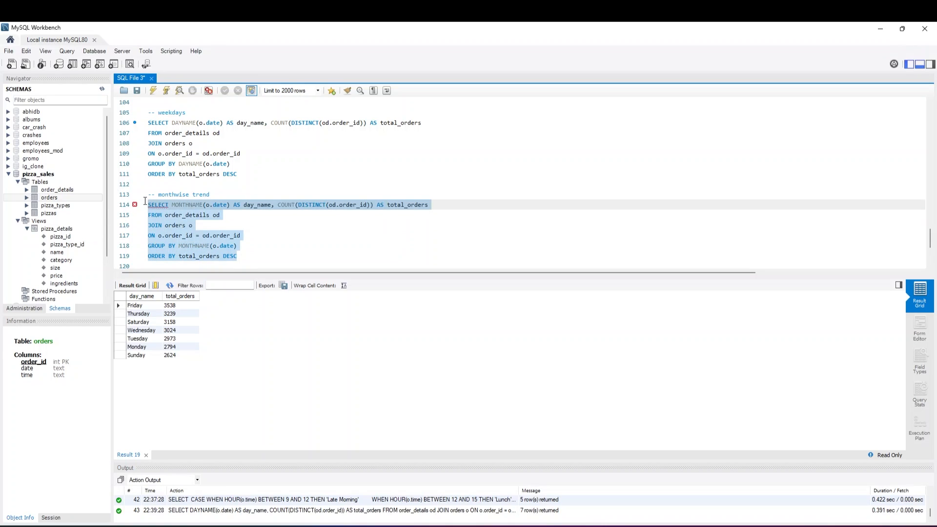
left_click(152, 91)
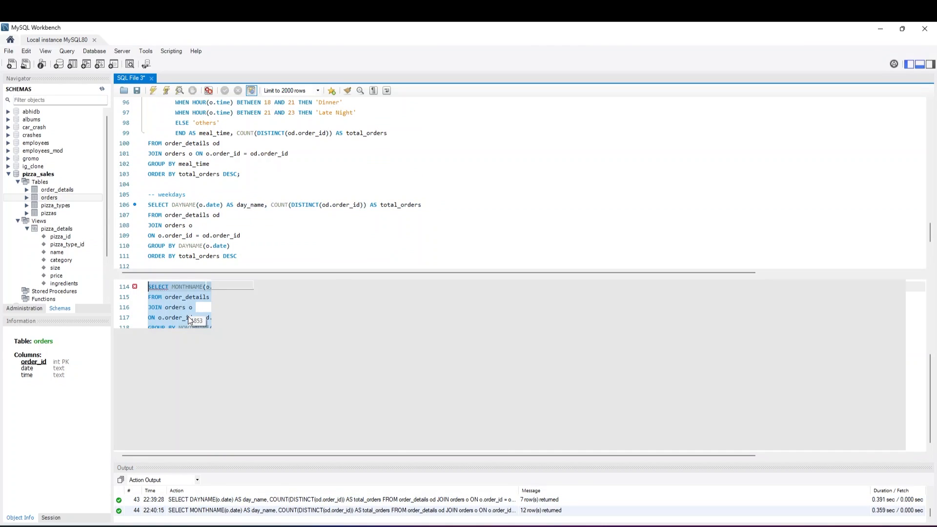
scroll(216, 252, "down", 2)
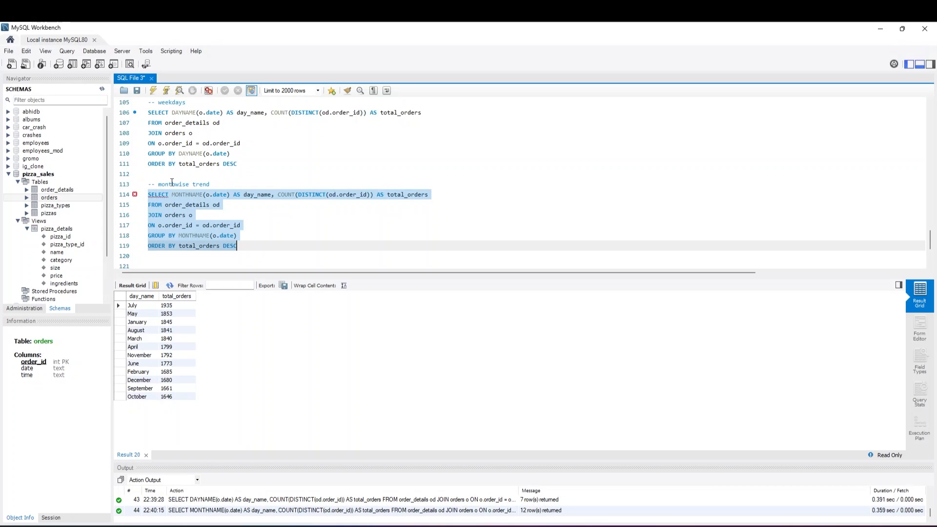
Add the comment "-- Most ordered pizza" on line 121, leaving a blank line below the monthly query
left_click(244, 249)
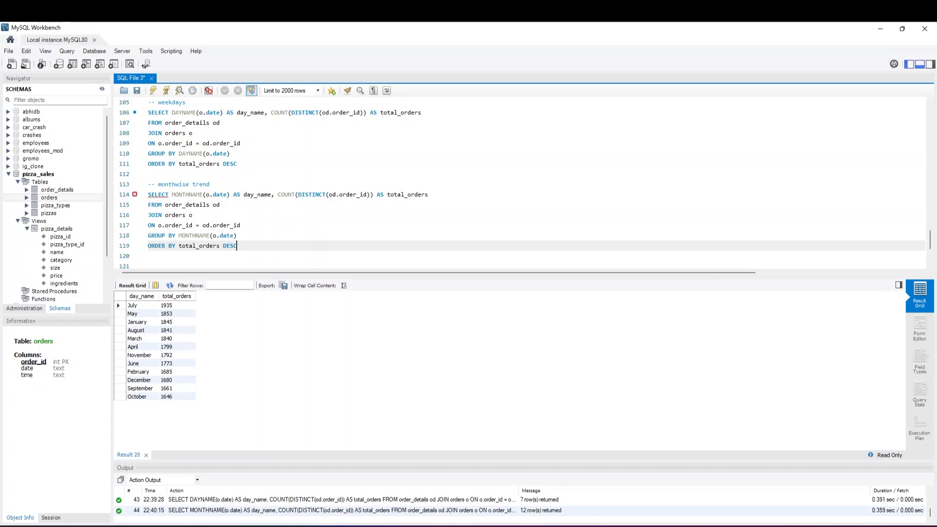
key("Return")
key("Return")
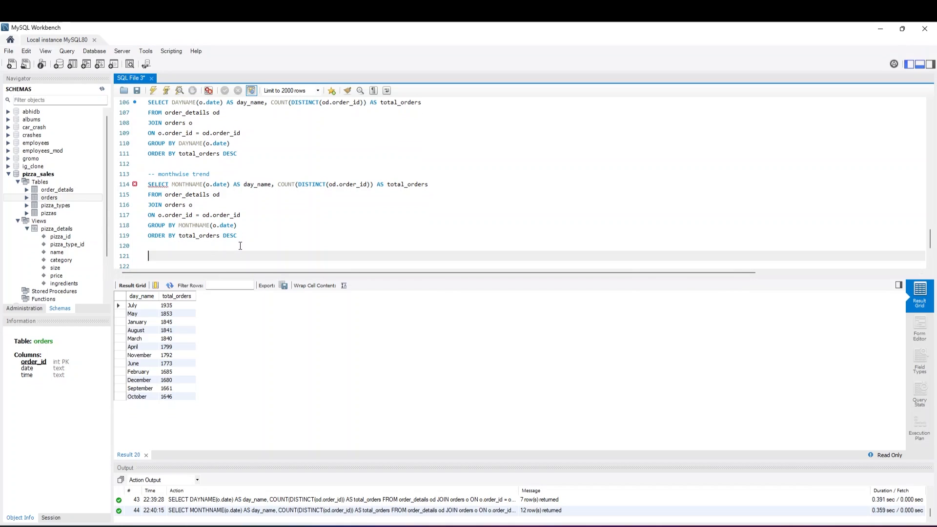
type("-- Most ordered pizza")
key("Return")
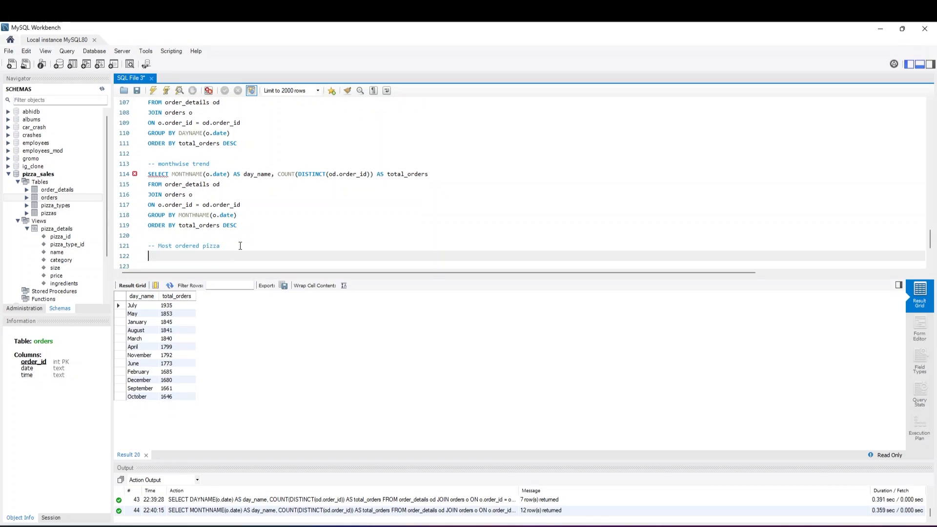
Write SELECT p.name, p.size, COUNT(od.order_id) AS count_pizzas on line 122
type("SELECR")
key("BackSpace")
key("BackSpace")
type("T p.name, p.size, COUNT(od.order_id) AS count_pi")
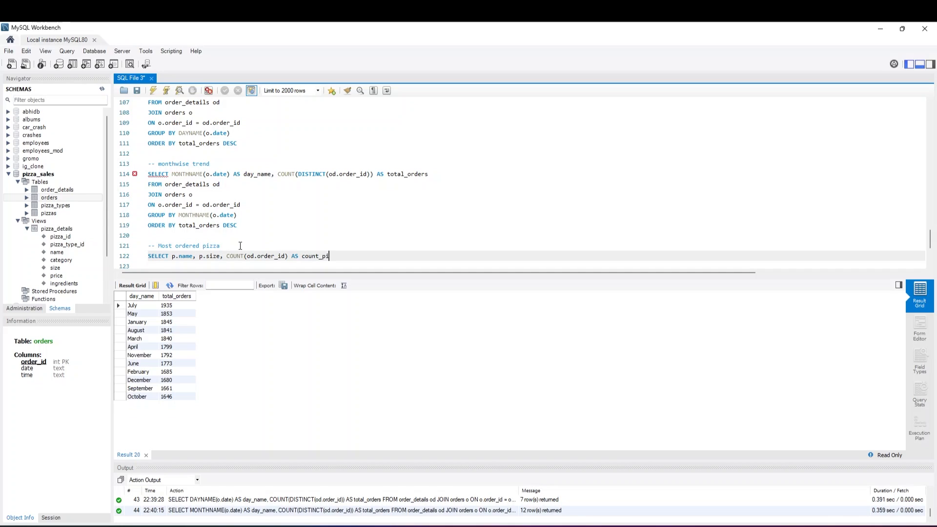
type("zzas")
key("Return")
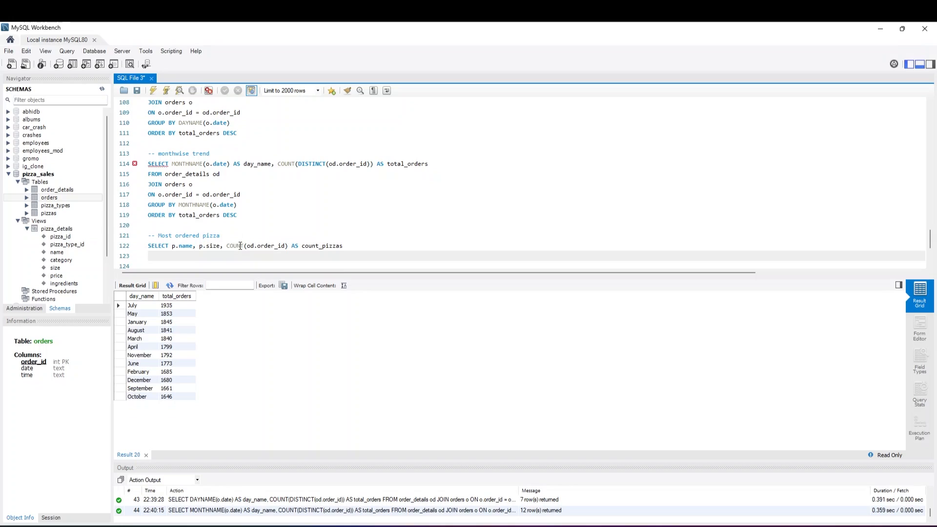
Add FROM order_details od on line 123 and JOIN pizza_details p on line 124
type("FROM ")
type("order_detai")
type("ls")
type(" i")
type("d")
key("Return")
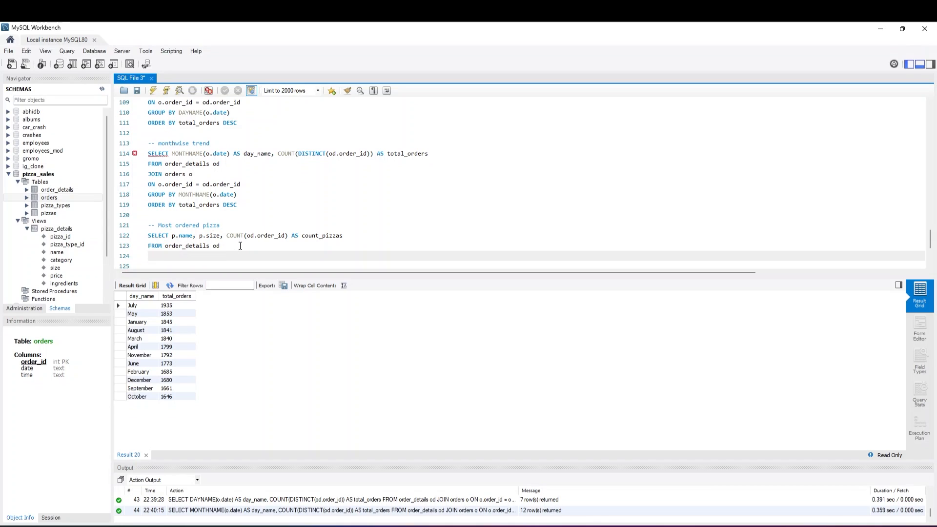
type("JOIN pizza_details p")
key("Return")
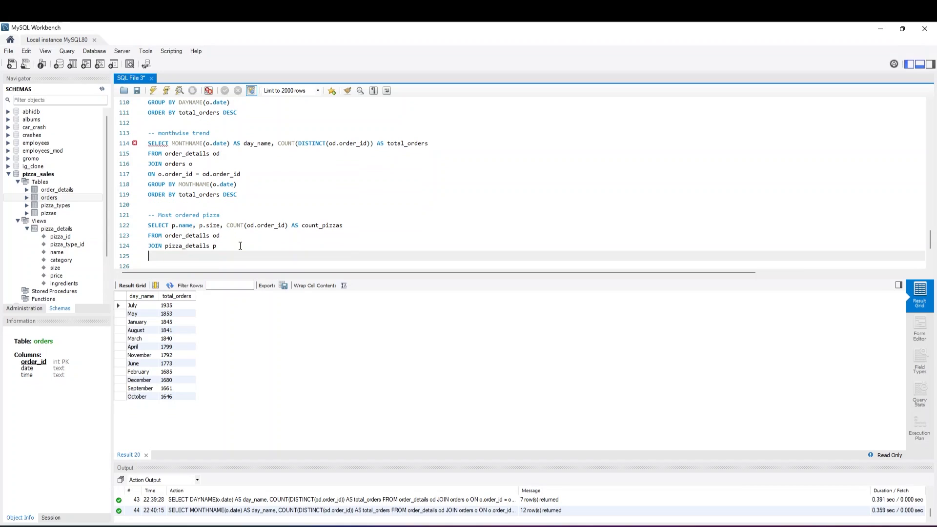
Add the join condition ON od.pizza_id = p.pizza_id on line 125
type("on")
key("BackSpace")
key("BackSpace")
key("BackSpace")
type("ON")
type("od.pizza_id = p.pizza_id")
key("Return")
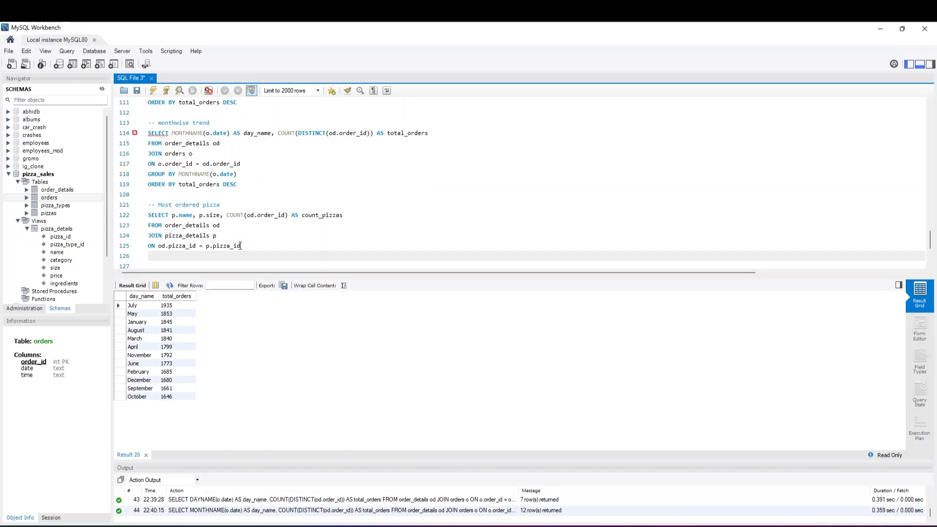
Add GROUP BY p.name, p.size on line 126
type("GROUP BY p.name,p")
key("BackSpace")
type(".size")
key("BackSpace")
key("BackSpace")
key("BackSpace")
key("BackSpace")
key("BackSpace")
type("p.size")
key("Return")
Add ORDER BY count_pizzas DESC on line 127
type("O")
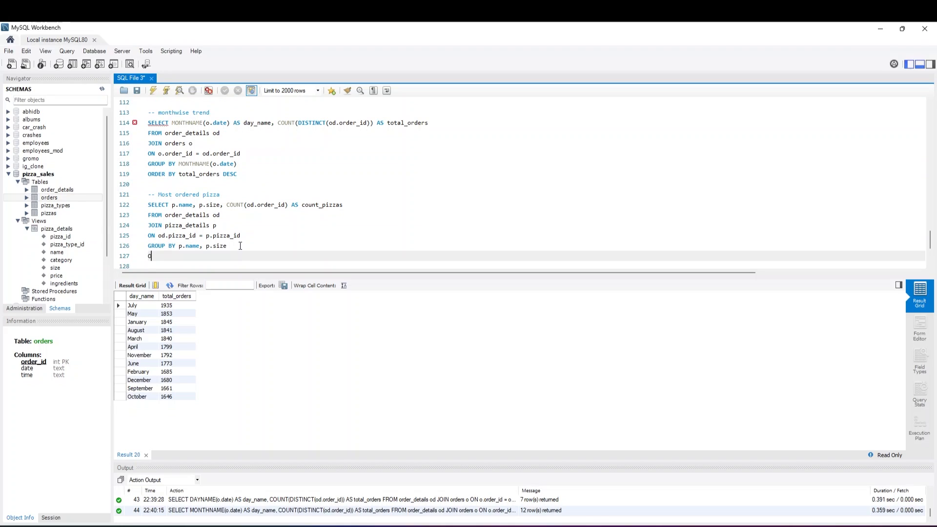
type("RDER BY count_pizzas DESC")
Run only the most ordered pizza query on lines 122 to 127
left_click_drag(249, 255, 146, 204)
left_click(150, 88)
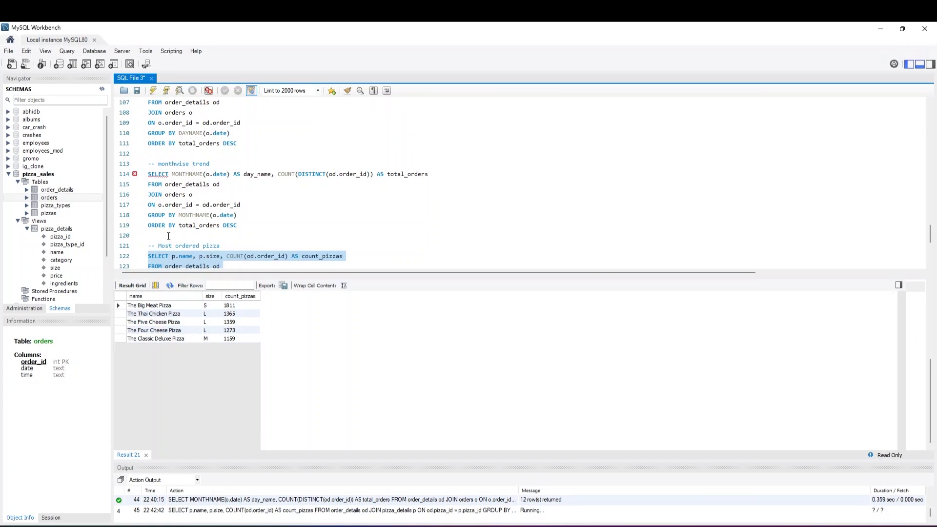
scroll(189, 219, "down", 3)
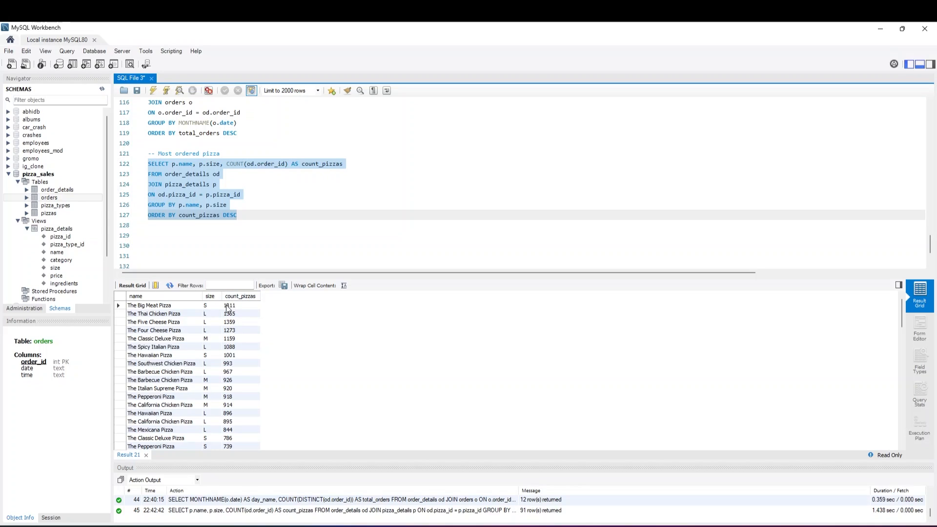
left_click(215, 219)
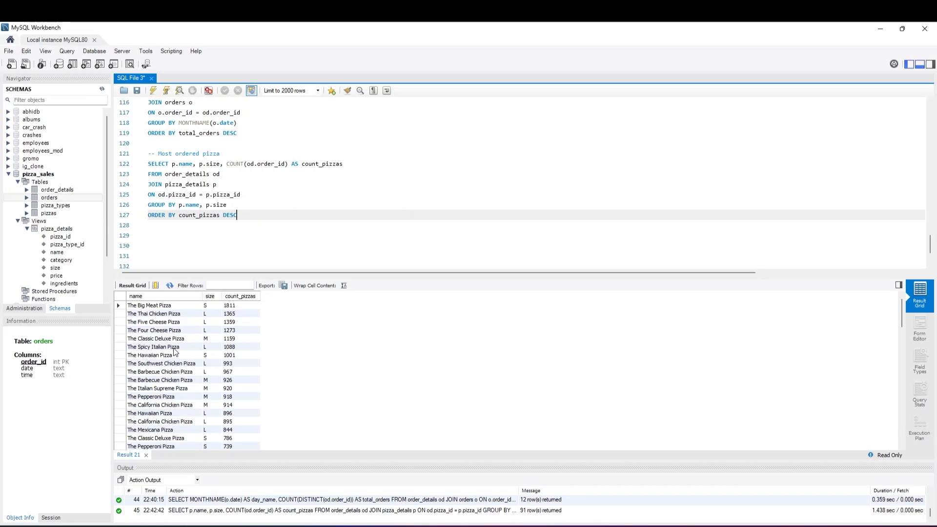
Remove p.size from the SELECT on line 122 and the GROUP BY on line 126, and run the query
left_click(217, 164)
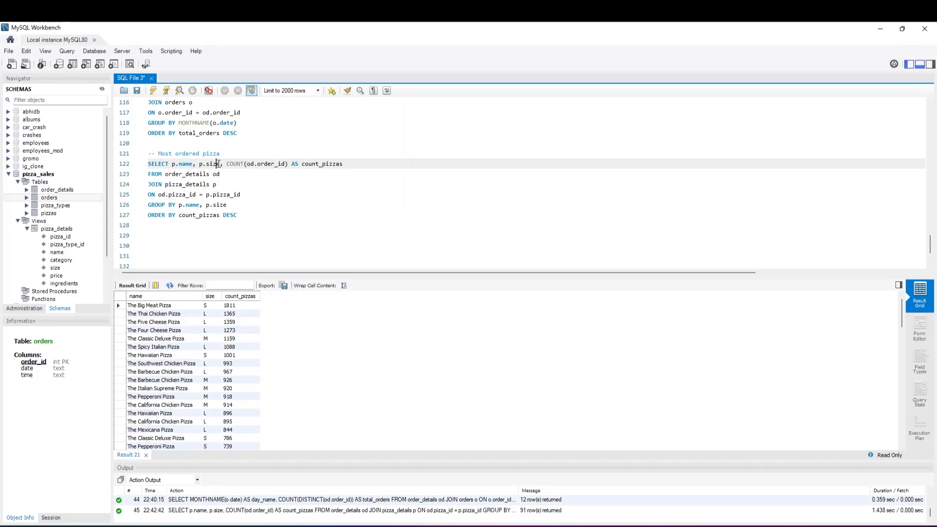
key("BackSpace")
key("BackSpace")
key("BackSpace")
key("BackSpace")
key("BackSpace")
key("BackSpace")
key("BackSpace")
key("BackSpace")
key("BackSpace")
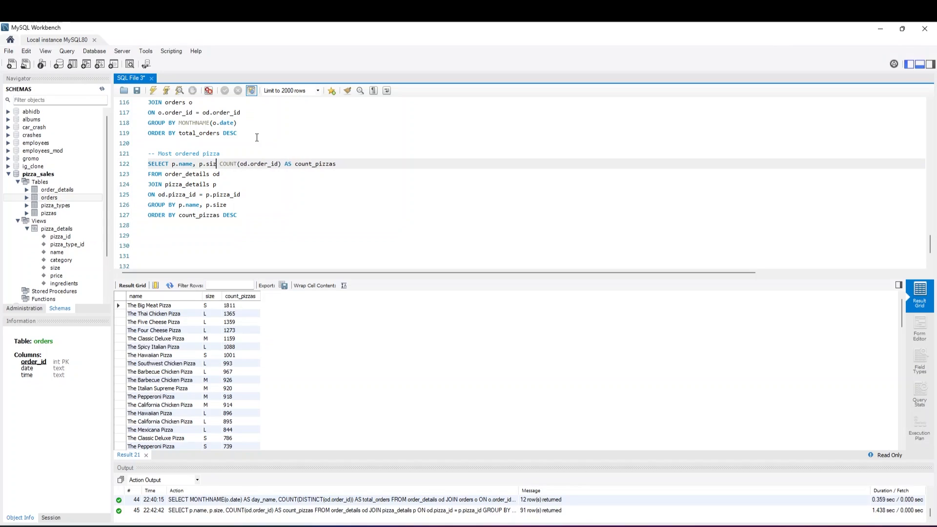
key("Down")
key("Down")
key("Down")
key("Down")
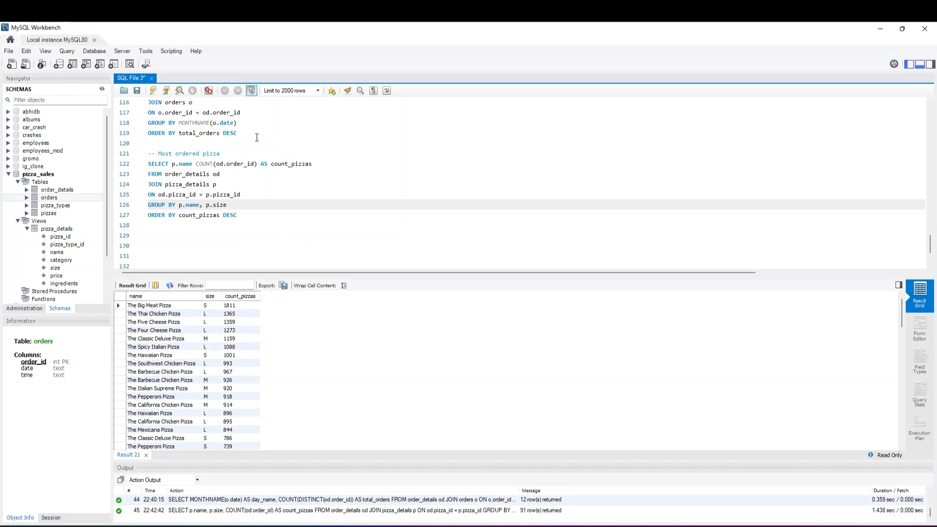
key("BackSpace")
key("BackSpace")
key("BackSpace")
key("BackSpace")
key("BackSpace")
key("BackSpace")
key("BackSpace")
key("BackSpace")
left_click_drag(242, 215, 147, 163)
left_click(153, 91)
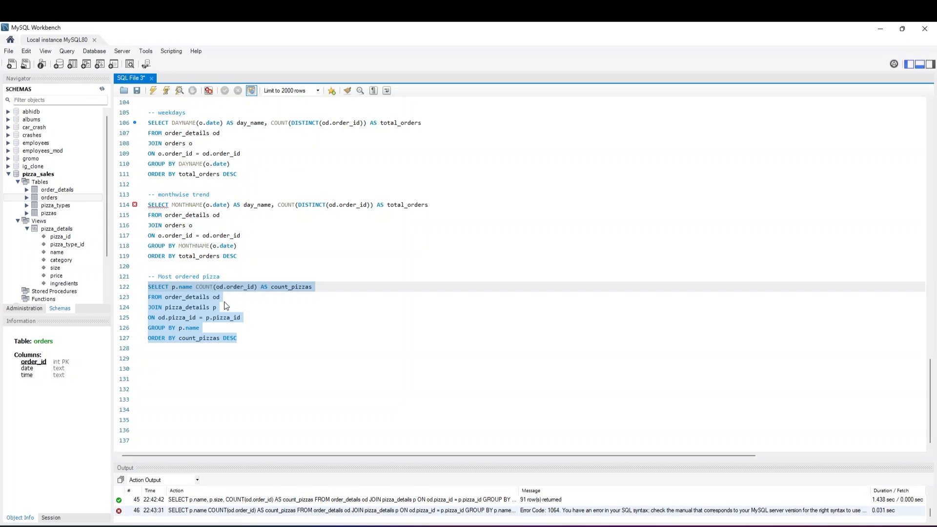
Insert a comma between p.name and COUNT on line 122 and rerun the query on lines 122 to 127
left_click(224, 306)
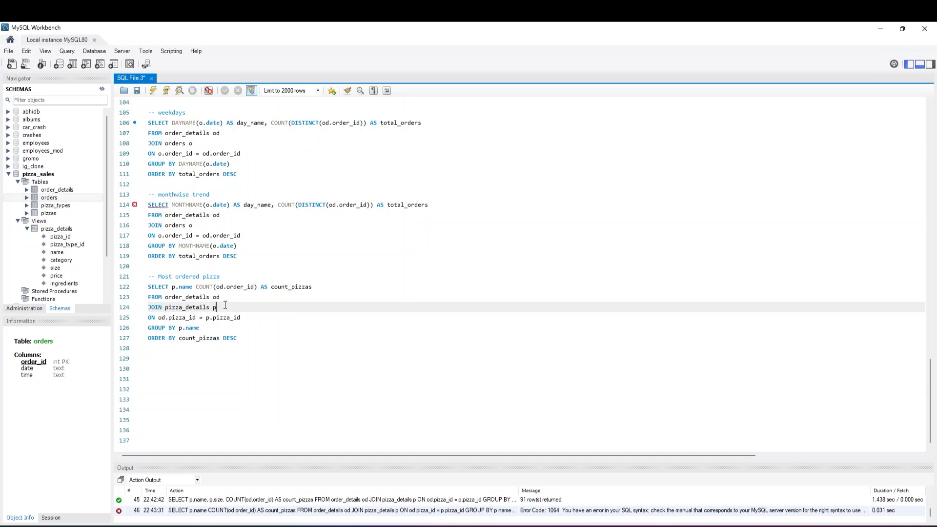
left_click(194, 286)
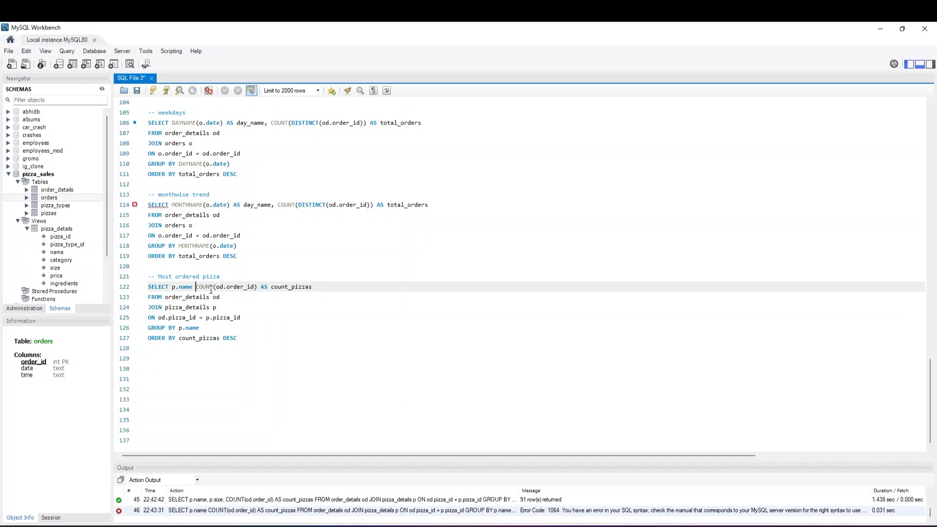
type(",")
key("Delete")
left_click_drag(237, 338, 148, 287)
left_click(155, 91)
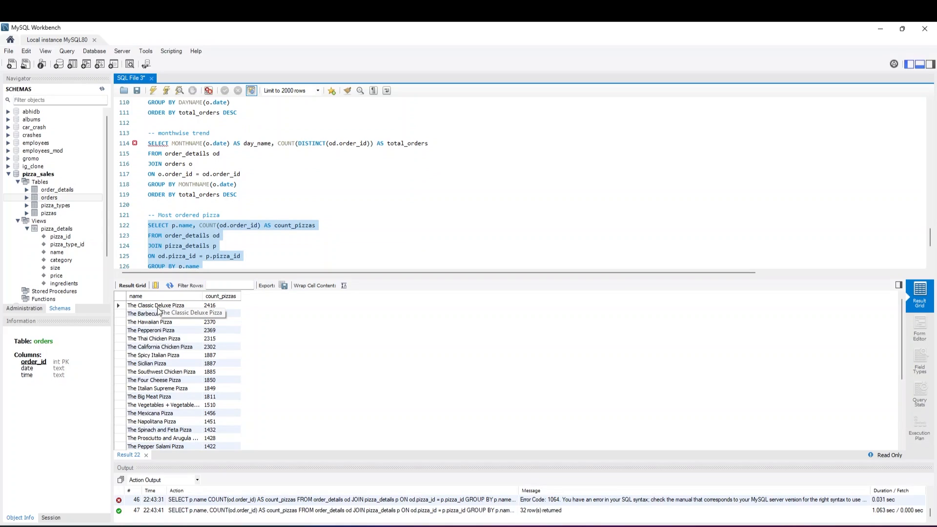
left_click(181, 225)
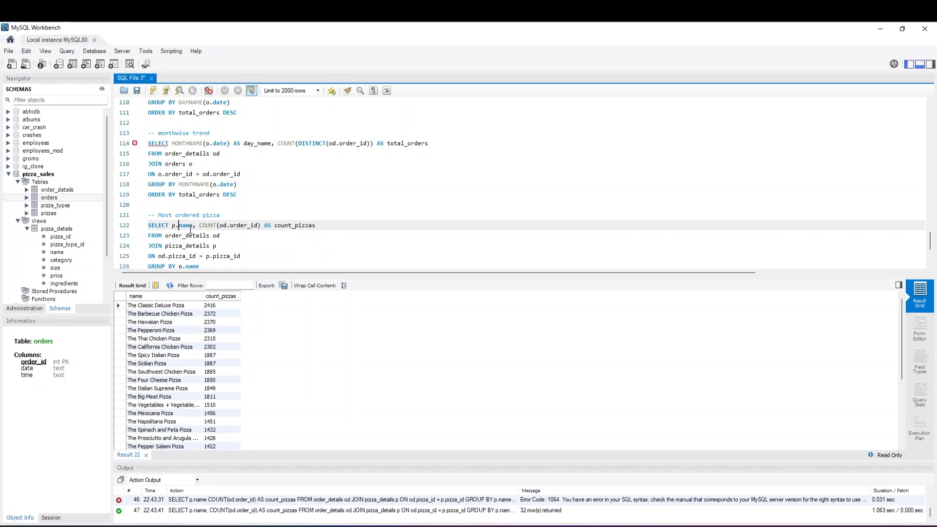
Add LIMIT 1 on line 128, below the ORDER BY of the most ordered pizza query
scroll(190, 229, "down", 2)
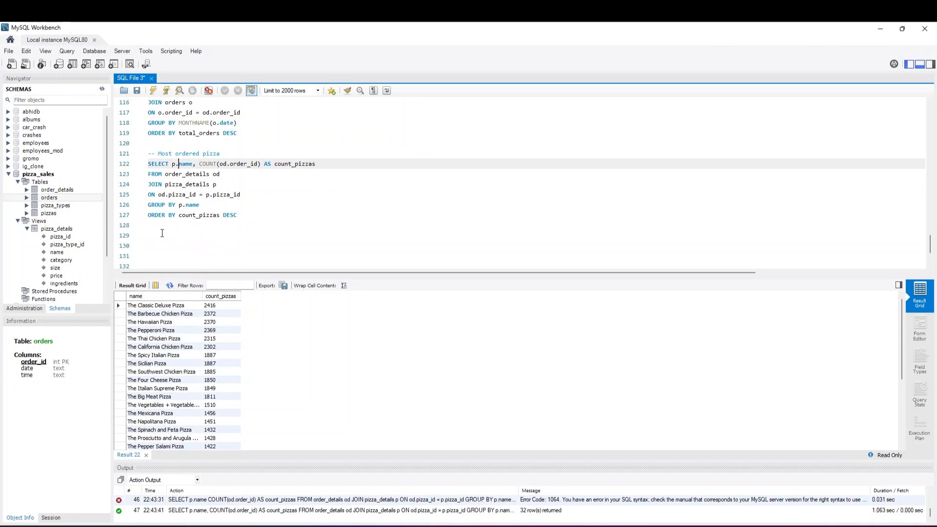
left_click(192, 205)
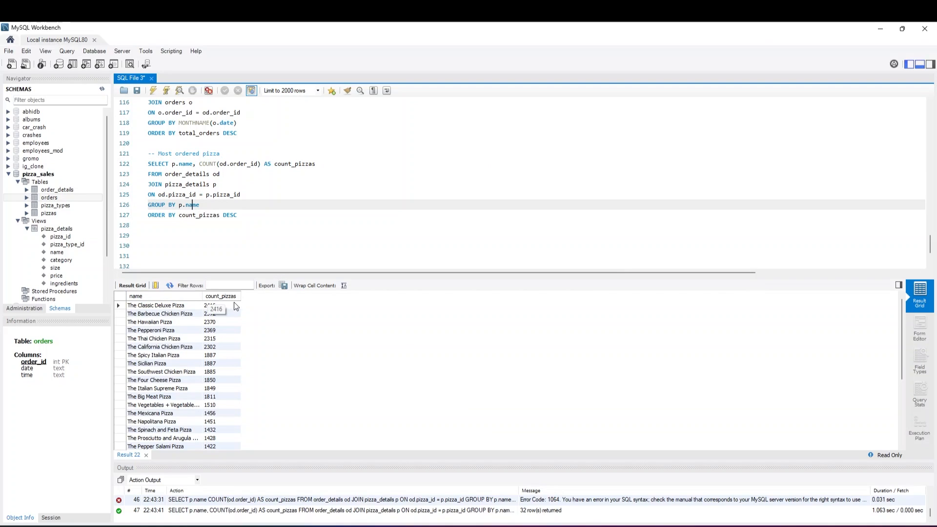
left_click(238, 214)
key("Return")
type("L")
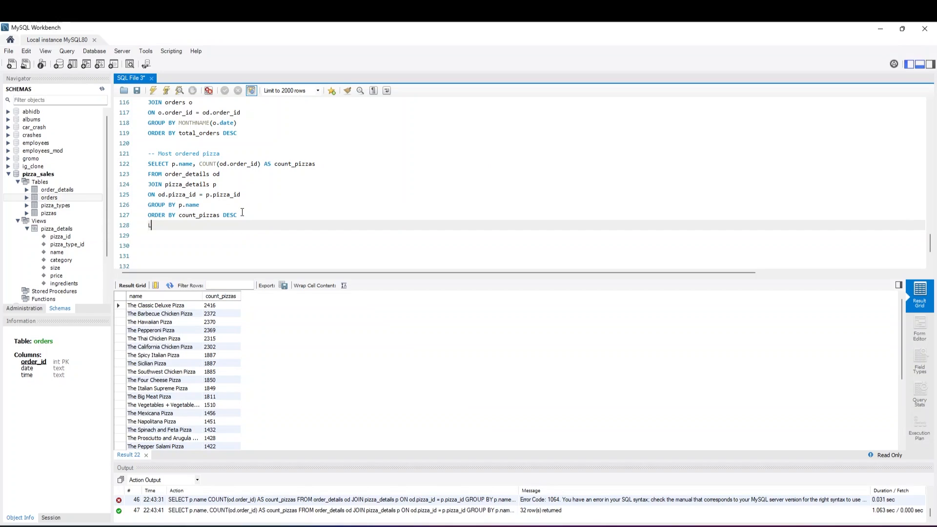
type("IMIT 1")
Run only the most ordered pizza query, including its row limit, on lines 122 to 128
left_click_drag(175, 226, 156, 154)
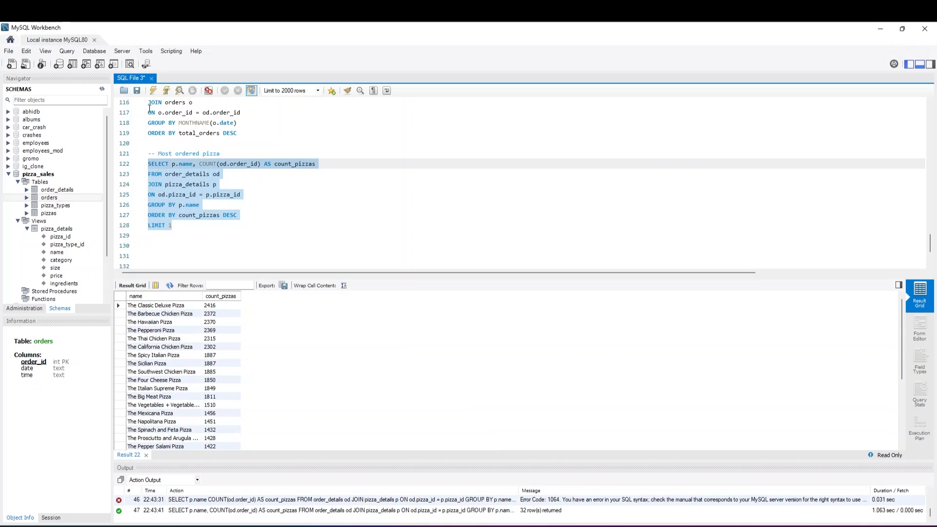
left_click(153, 91)
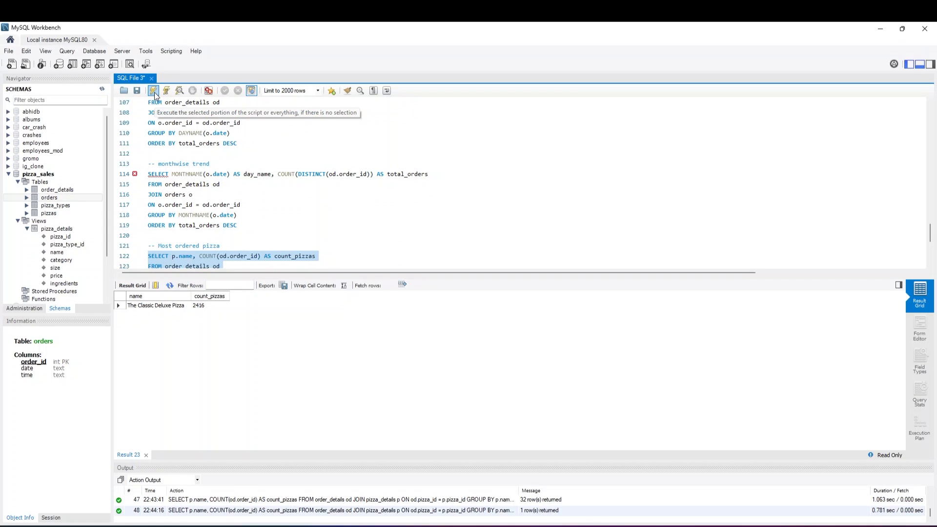
scroll(161, 139, "down", 2)
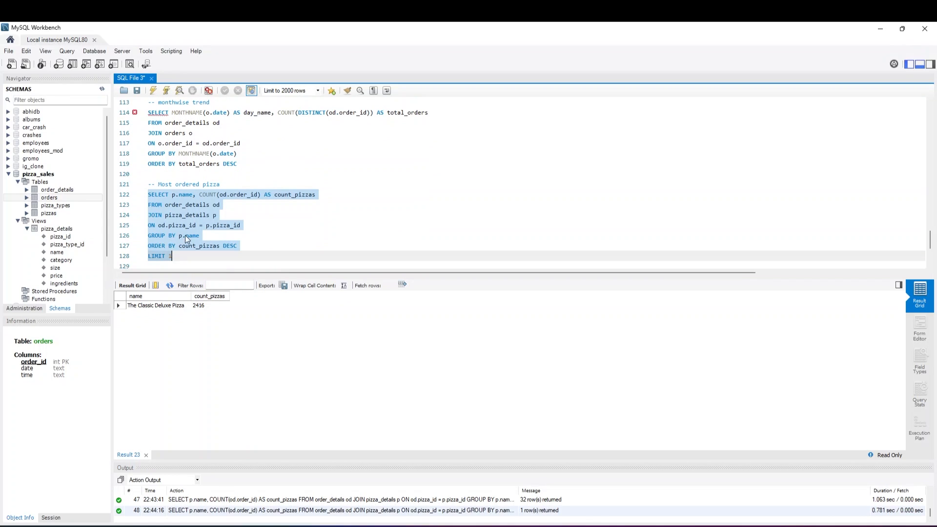
Add the comment "-- top 5 pizzas by revenue" on line 130, leaving a blank line below the most ordered pizza query
left_click(191, 250)
key("Return")
key("Return")
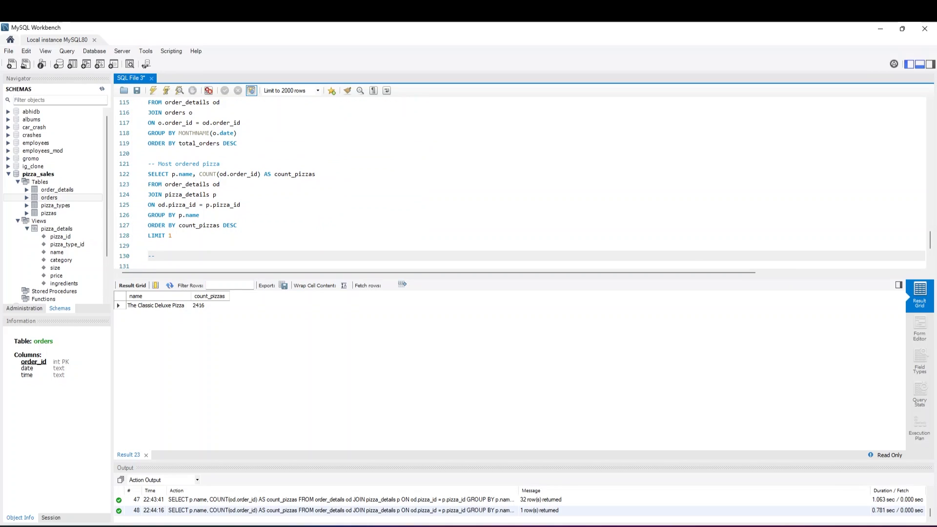
type("-- top 5 pizzas by revenue")
key("Return")
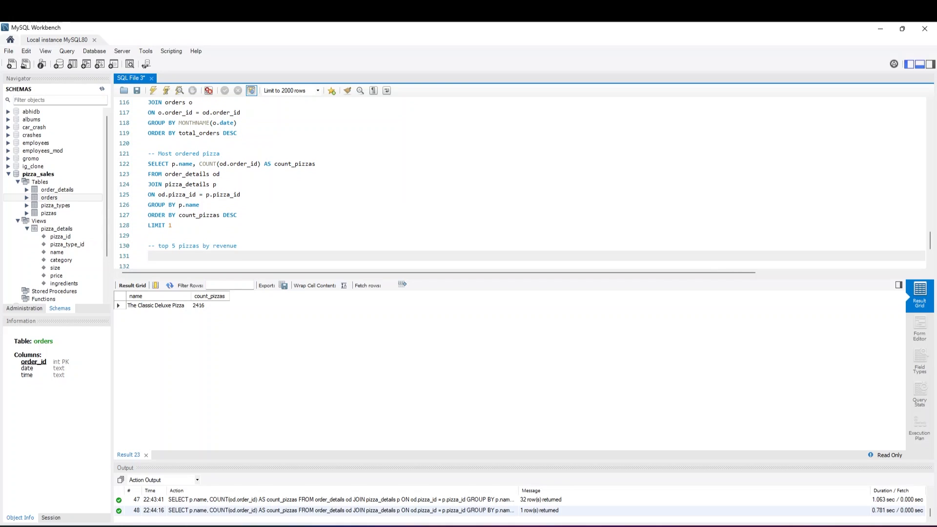
Write SELECT p.name, SUM(od.quantity * p.price) AS total_revenue on line 131
type("SELECT p.name, SUM(od.quantity * p.price) ")
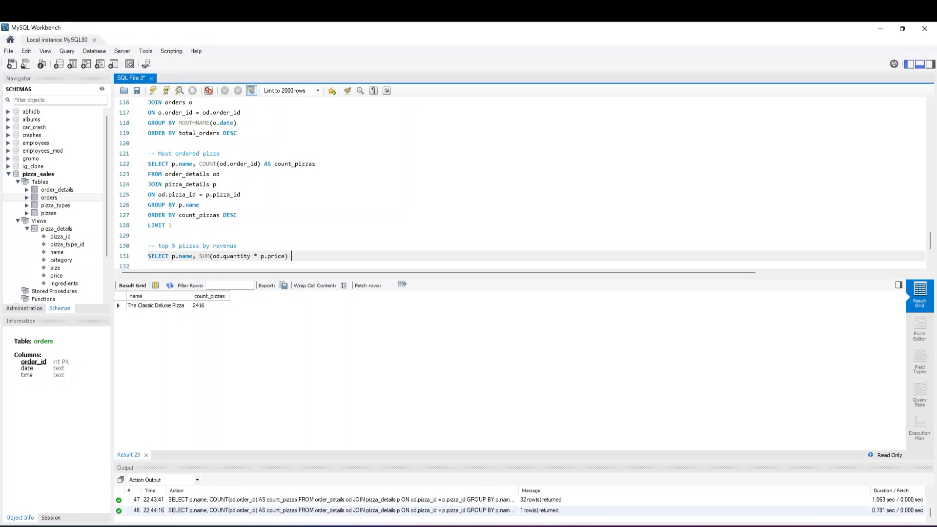
type("AS total_revenue")
key("Return")
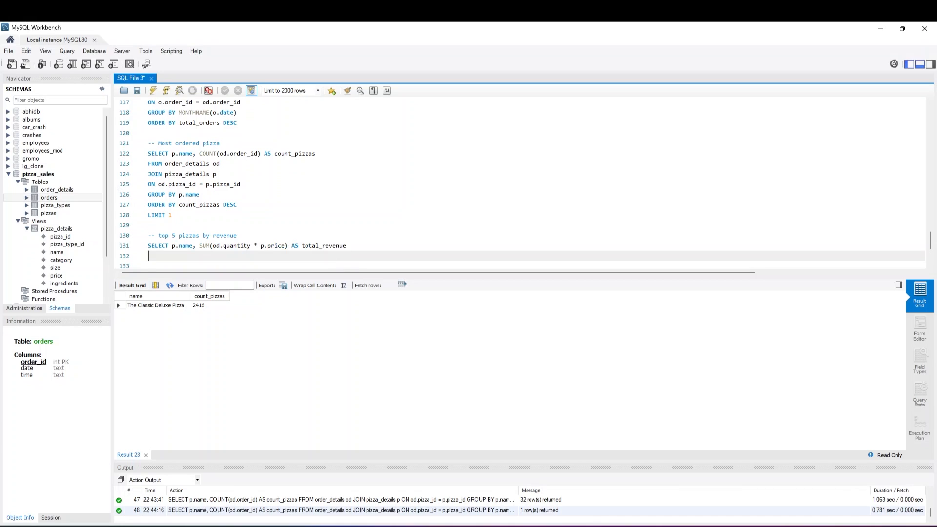
Copy the FROM through ORDER BY clauses of the most ordered pizza query into the revenue query, starting on line 132
type("FR")
left_click_drag(246, 209, 148, 164)
key("ctrl+c")
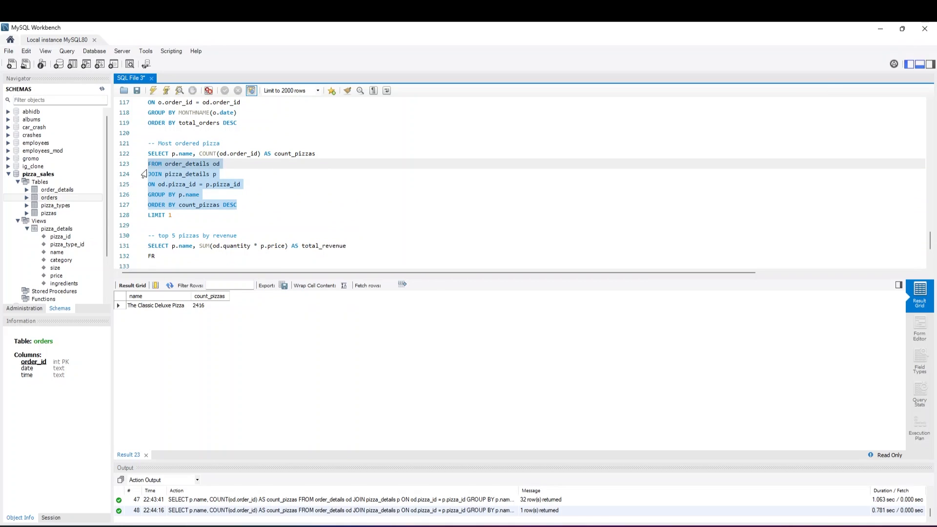
left_click_drag(156, 256, 148, 256)
key("ctrl+v")
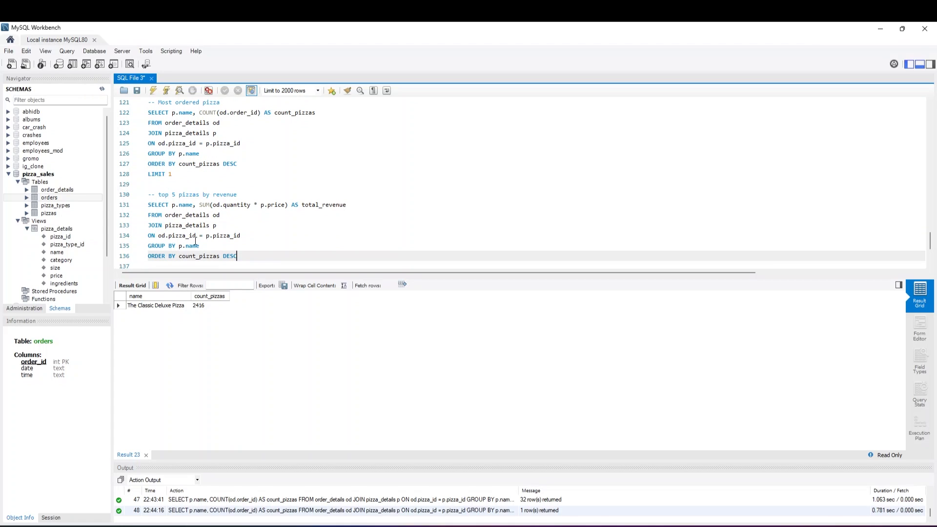
left_click(203, 245)
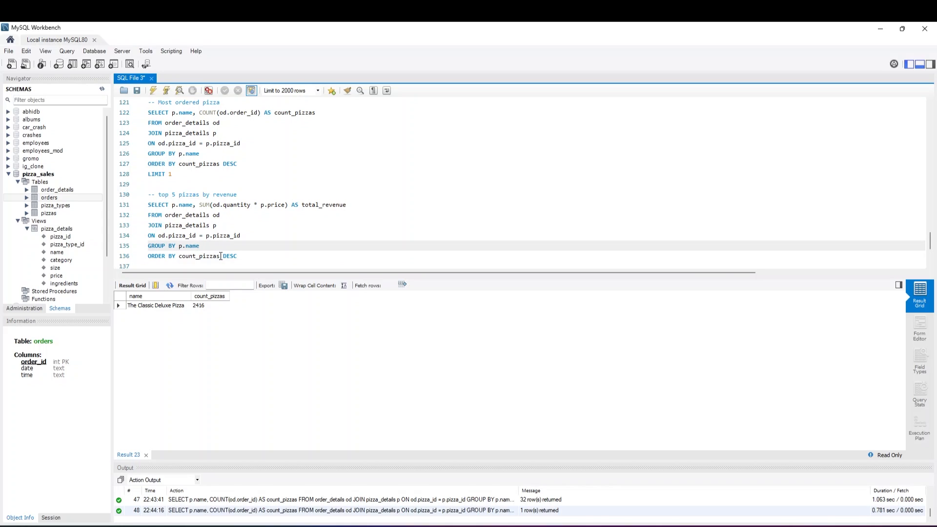
Change the ORDER BY column on line 136 to total_revenue and run the revenue query on lines 131 to 136
left_click_drag(220, 256, 178, 256)
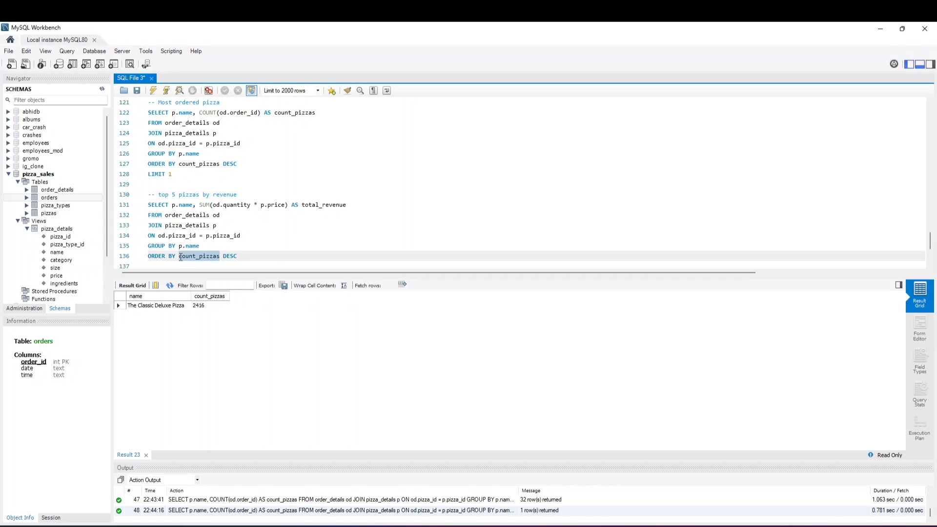
type("total_")
type("revn")
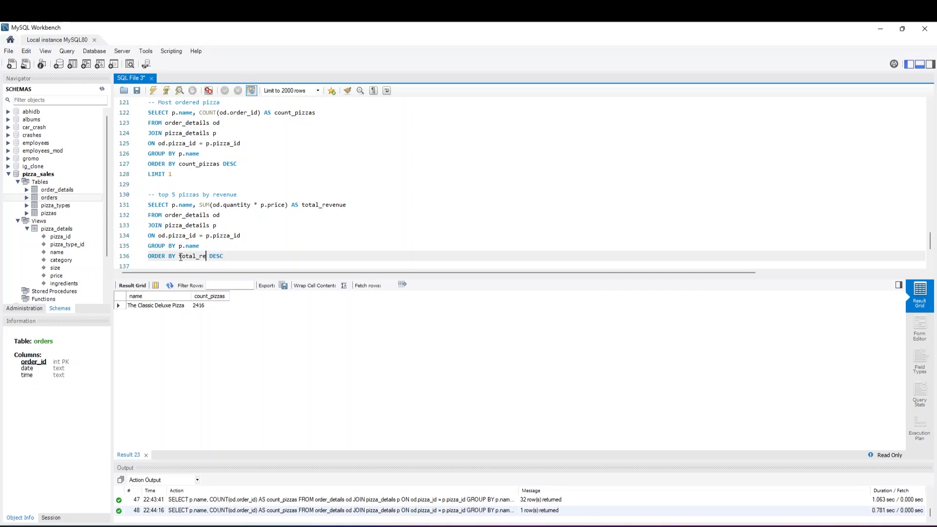
key("BackSpace")
type("enue")
left_click_drag(240, 257, 130, 206)
left_click(154, 94)
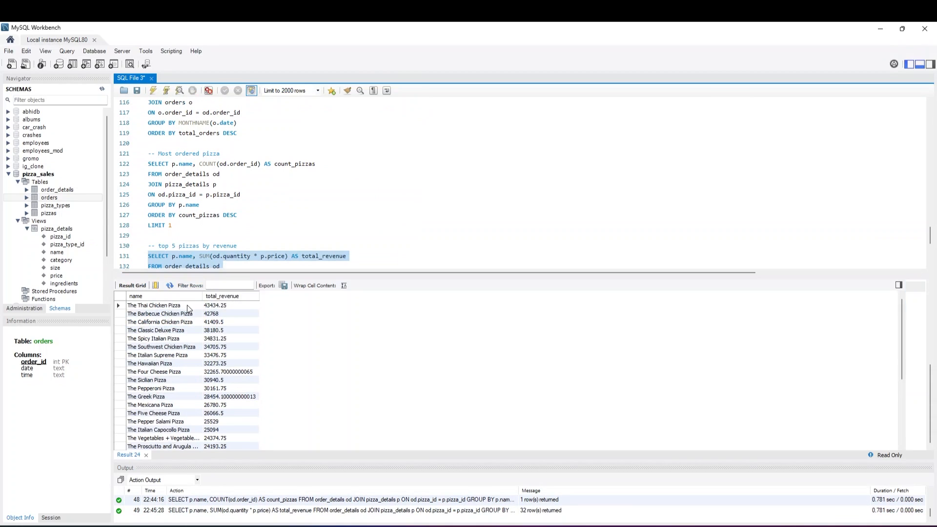
Add LIMIT 5 on line 137 and run the revenue query including its row limit
scroll(209, 258, "down", 3)
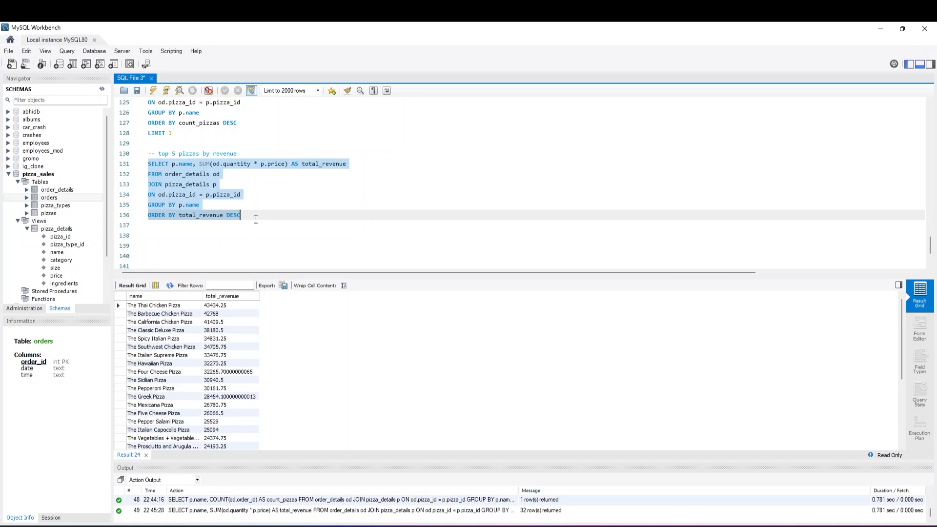
left_click(256, 219)
key("Return")
type("LIMIT 5")
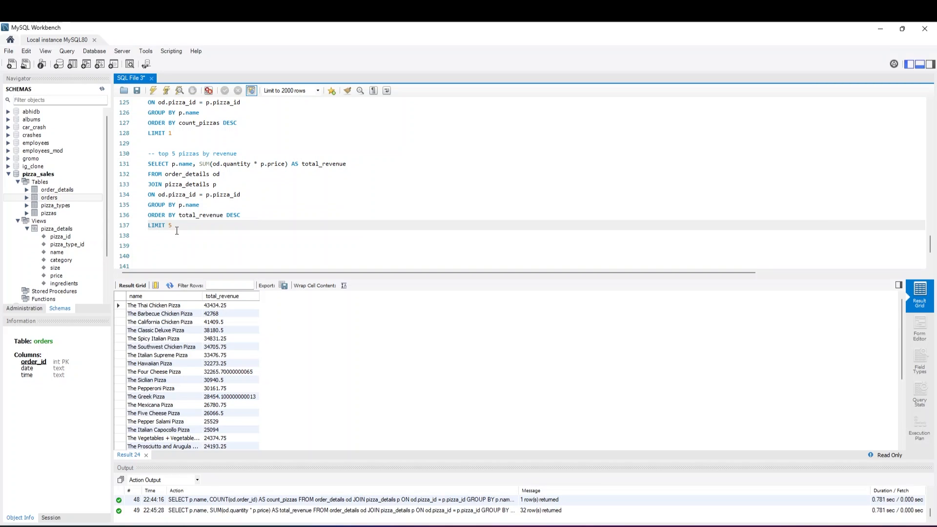
left_click_drag(172, 225, 147, 163)
left_click(154, 90)
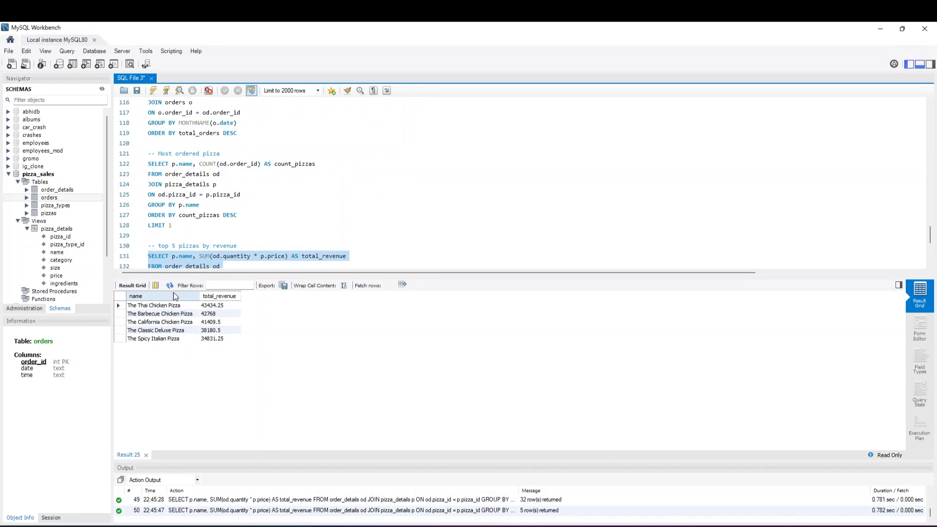
Add the comment "-- top pizzas by sale" on line 139, leaving a blank line below the revenue query
scroll(215, 219, "down", 2)
left_click(214, 255)
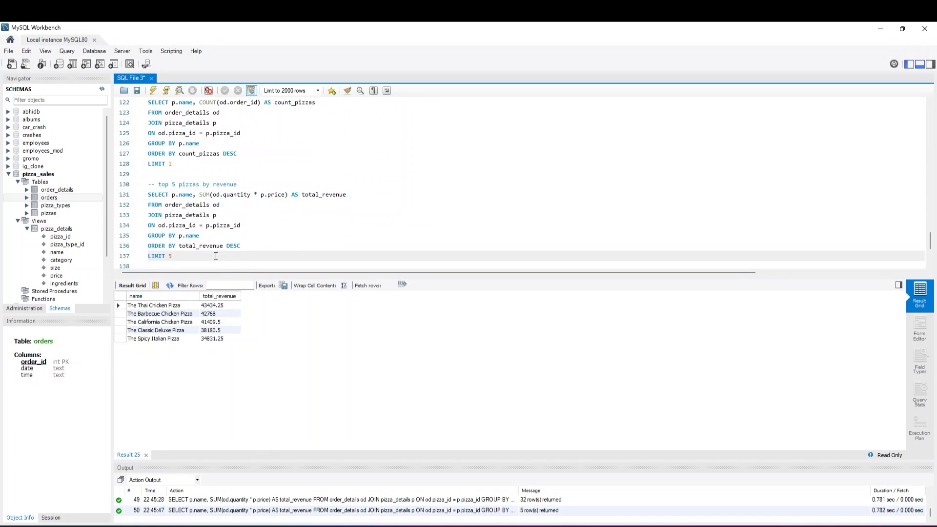
key("Return")
key("Return")
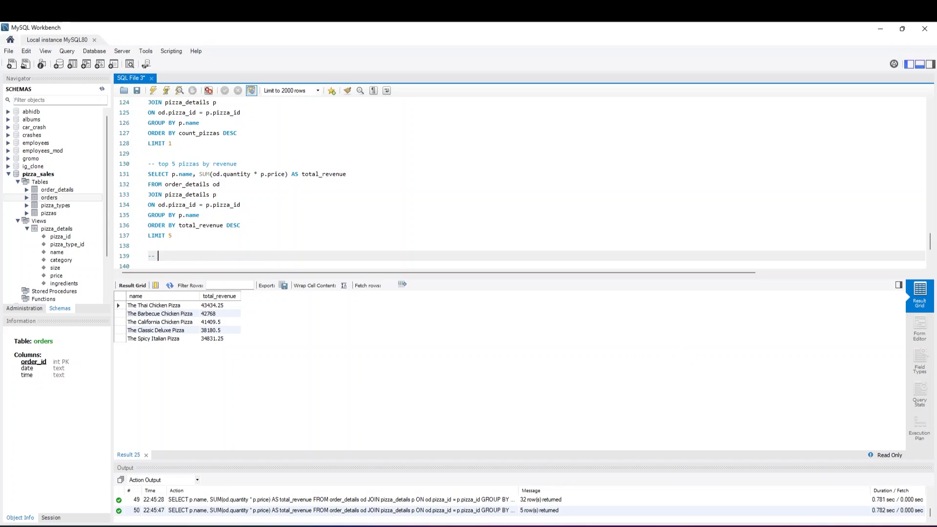
scroll(204, 167, "up", 2)
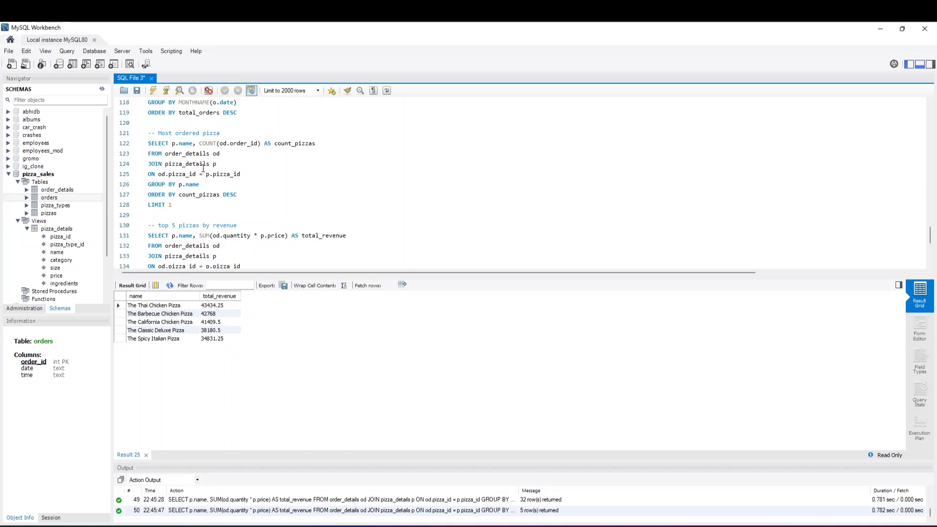
scroll(199, 198, "down", 1)
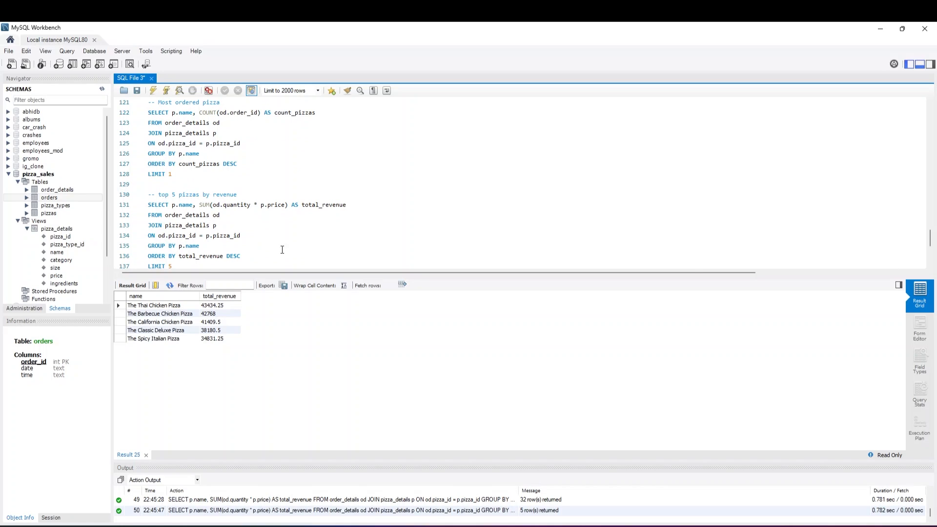
scroll(214, 257, "down", 2)
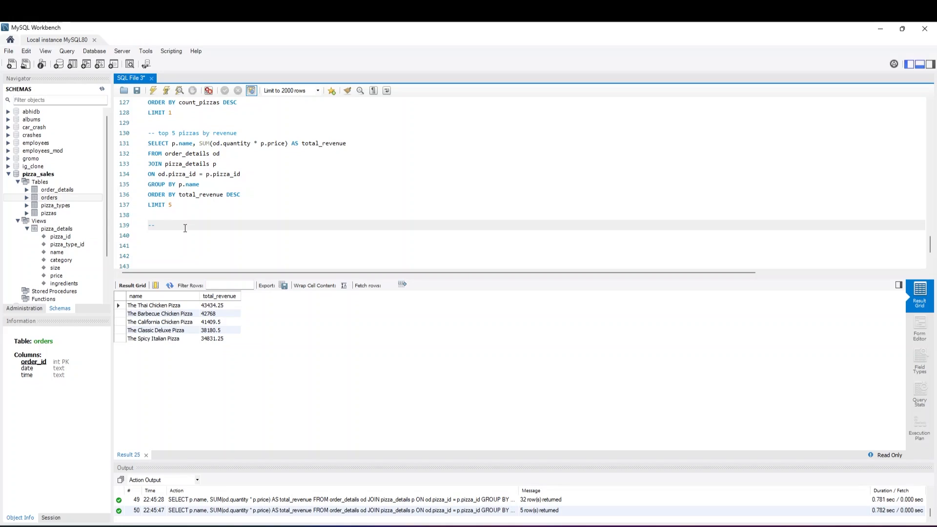
type("top pizzas by sale")
key("Return")
Duplicate the whole revenue query from lines 131 to 137 under the "top pizzas by sale" comment
type("S")
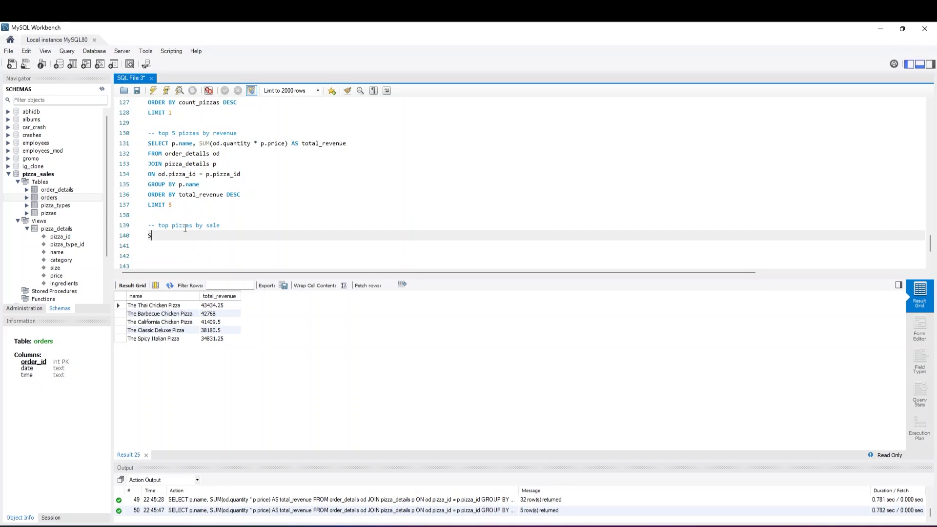
left_click_drag(192, 208, 137, 146)
key("ctrl+c")
left_click(165, 239)
key("BackSpace")
key("ctrl+v")
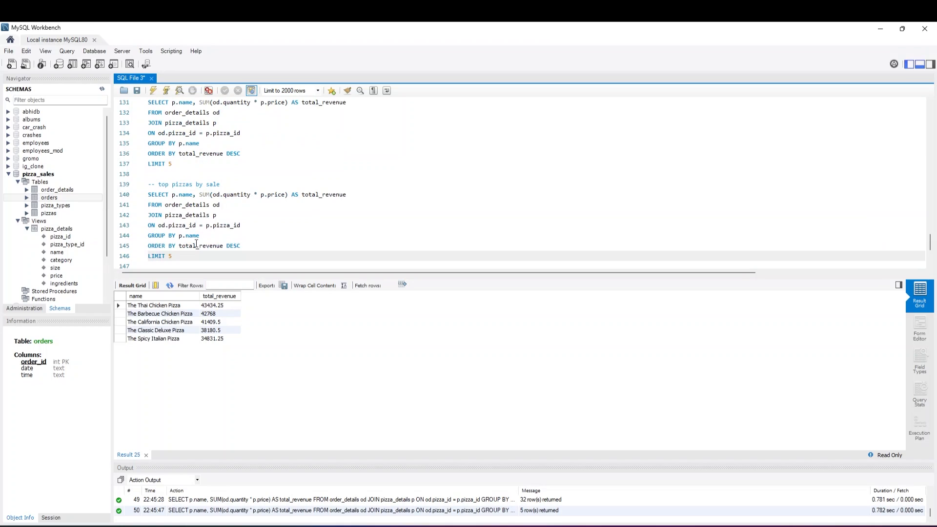
Change the aggregate on line 140 to SUM(od.quantity) with the alias pizzas_sold
left_click(282, 192)
key("Right")
key("BackSpace")
key("BackSpace")
key("BackSpace")
key("BackSpace")
key("BackSpace")
key("BackSpace")
key("BackSpace")
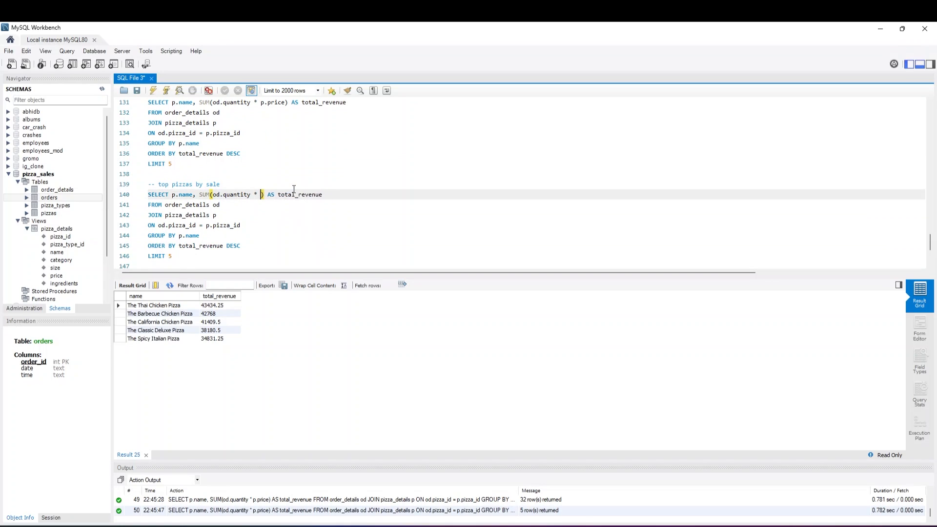
key("BackSpace")
key("BackSpace")
key("BackSpace")
left_click(258, 221)
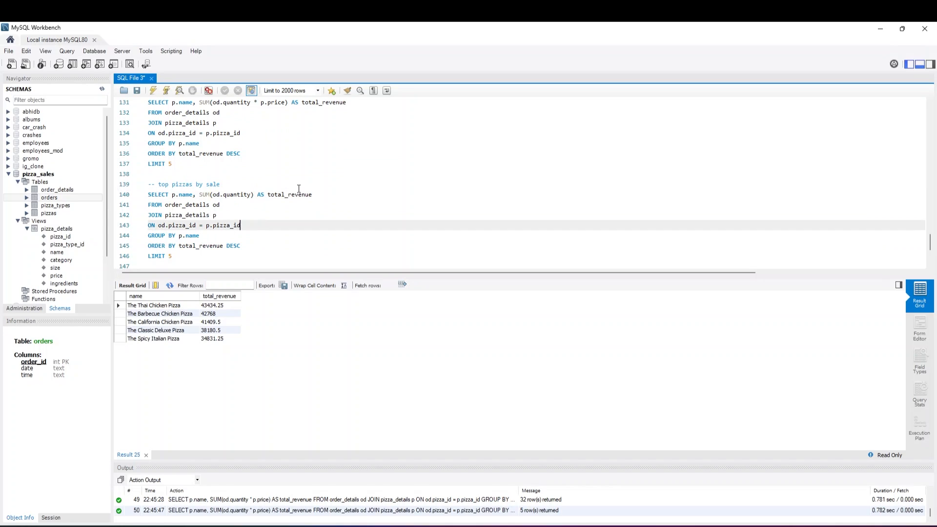
left_click(318, 195)
left_click_drag(318, 194, 268, 195)
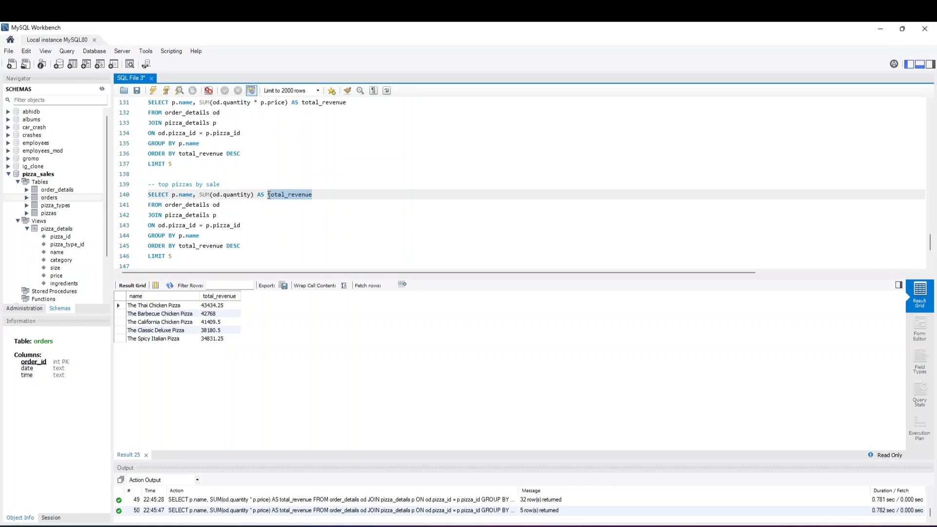
type("pizzas_sold")
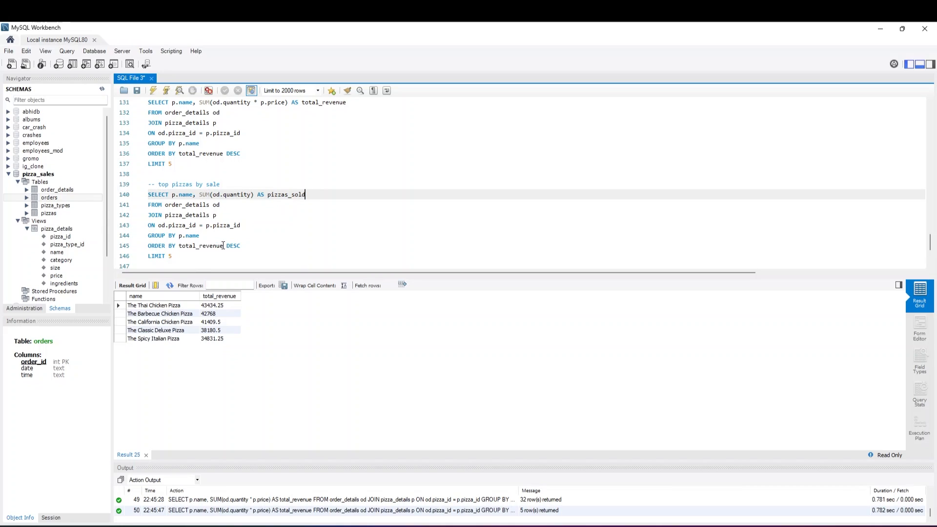
Set the ORDER BY column on line 145 to pizzas_sold and run the query on lines 140 to 146
left_click_drag(223, 246, 178, 247)
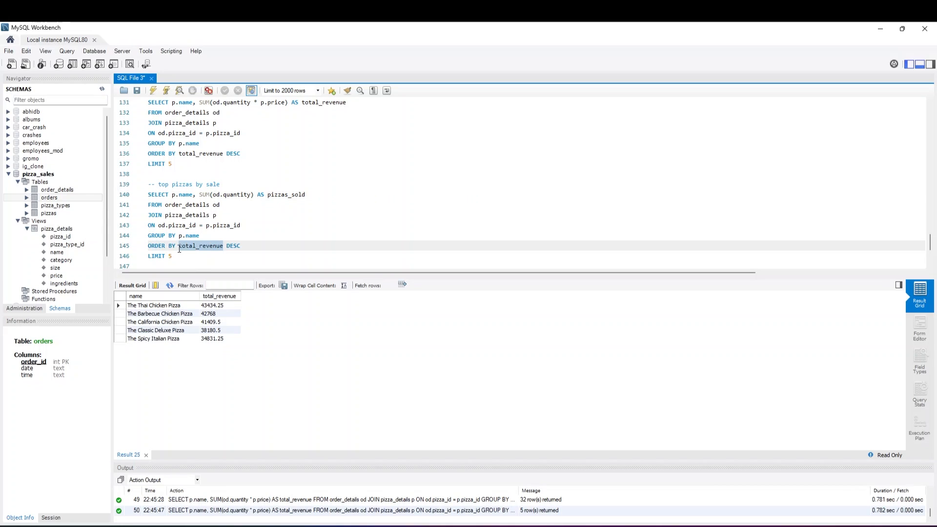
type("pizzas_so")
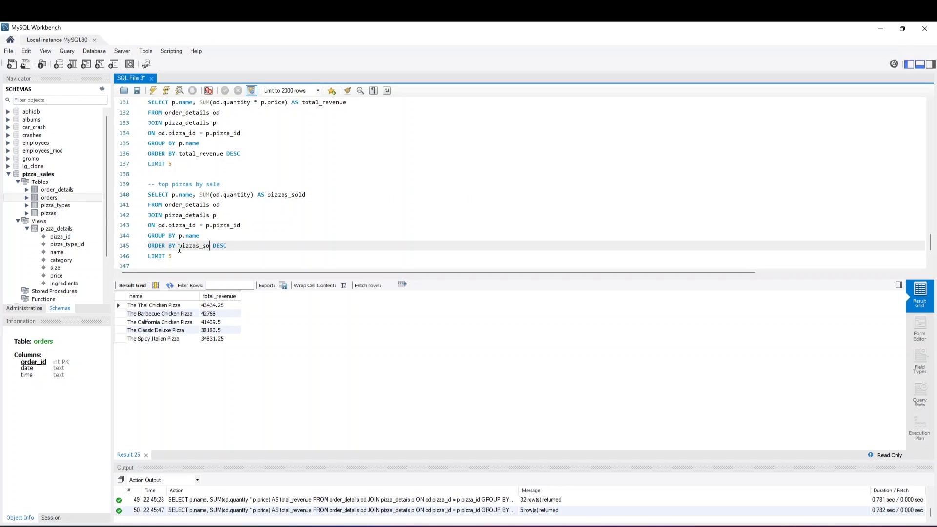
type("ld")
left_click_drag(173, 256, 148, 195)
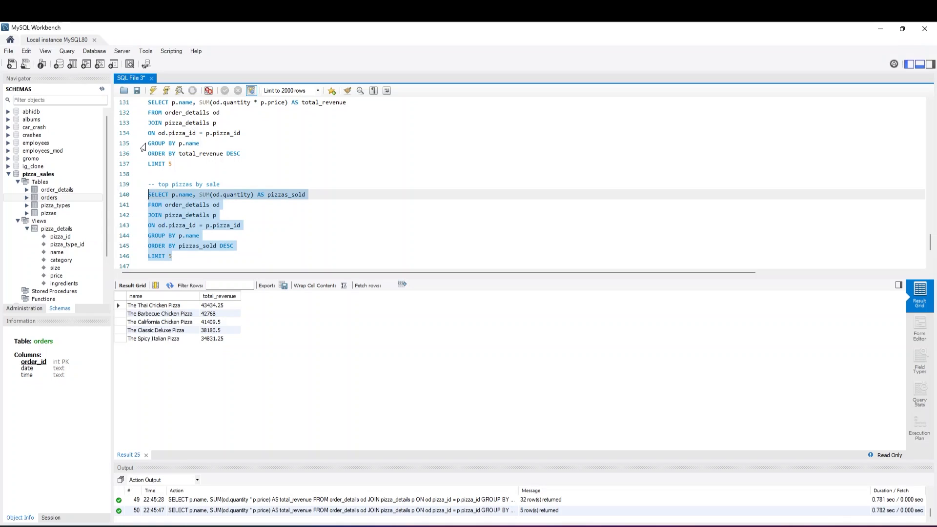
left_click(153, 91)
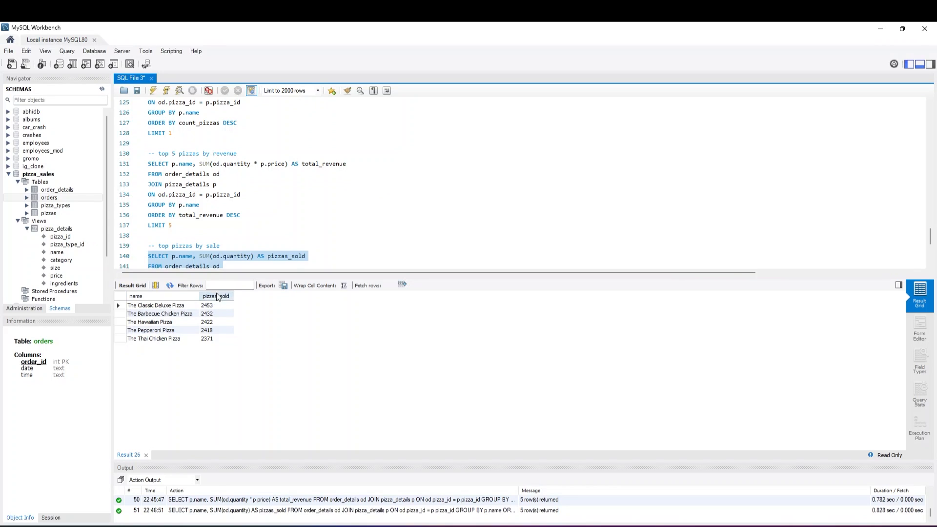
Add the comment "-- pizza analysis" on line 149, with blank lines above and below it
scroll(216, 244, "down", 2)
left_click(216, 258)
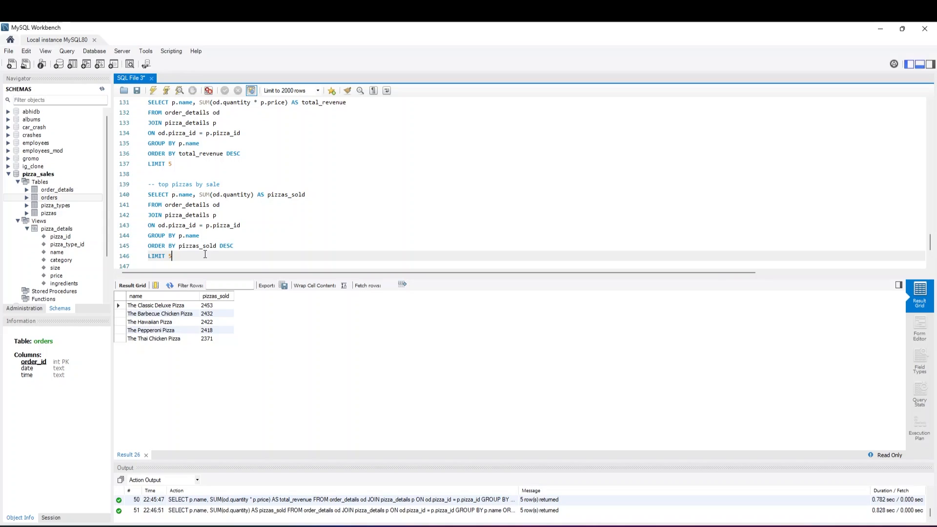
key("Return")
key("Return")
key("Return")
type("--")
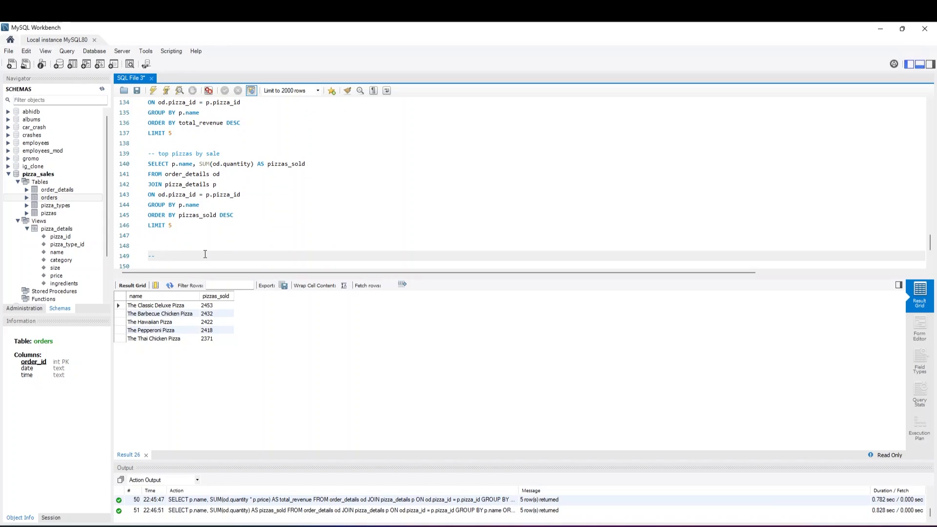
type(" pizza analysis")
key("Return")
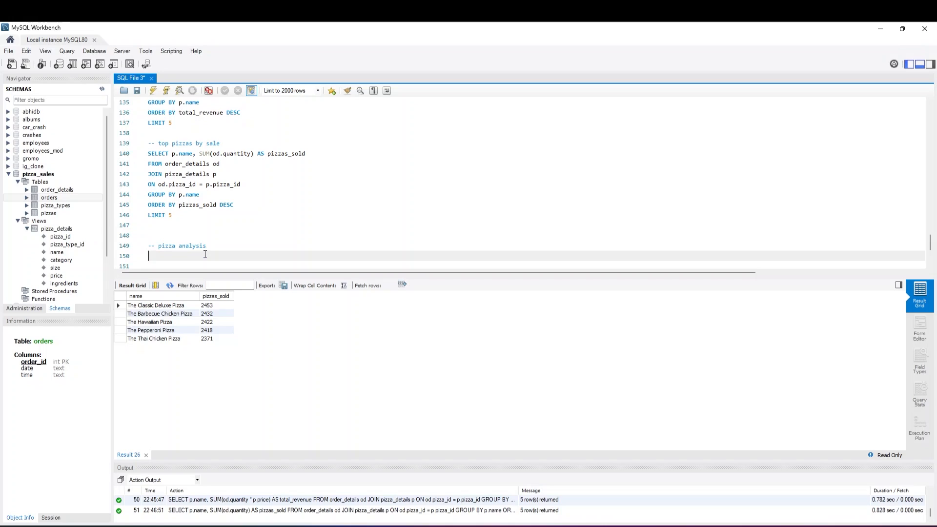
key("Return")
Write SELECT name, price on line 151 and FROM pizza_details on line 152
type("SEL")
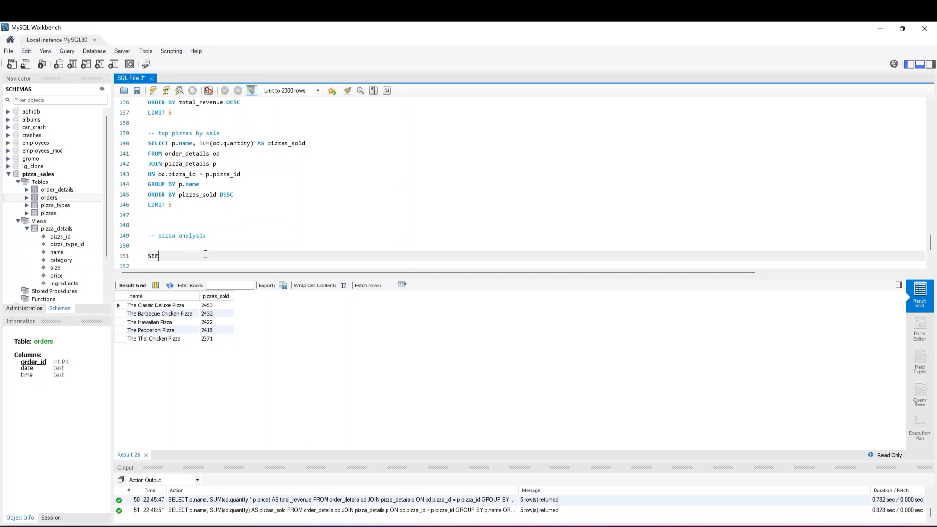
type("ECT name, price")
key("Return")
type("FROM pizza")
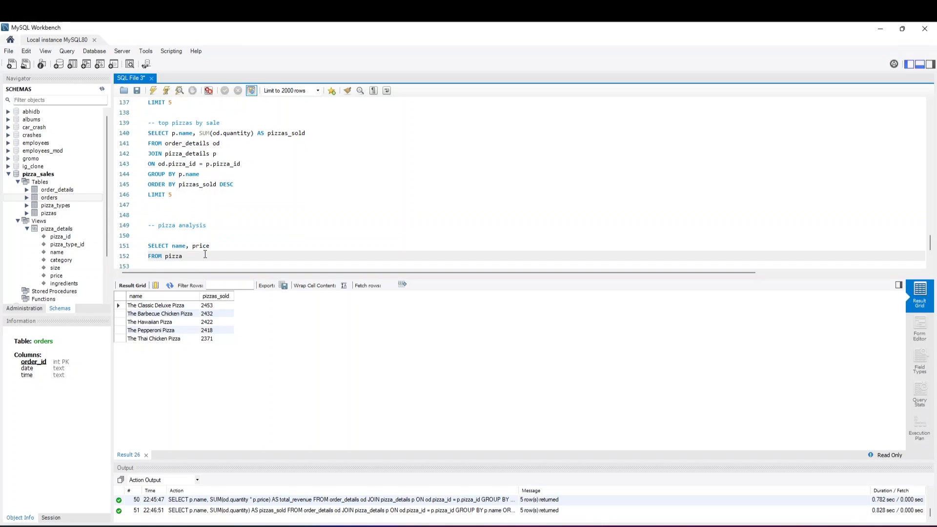
type("_details")
key("Return")
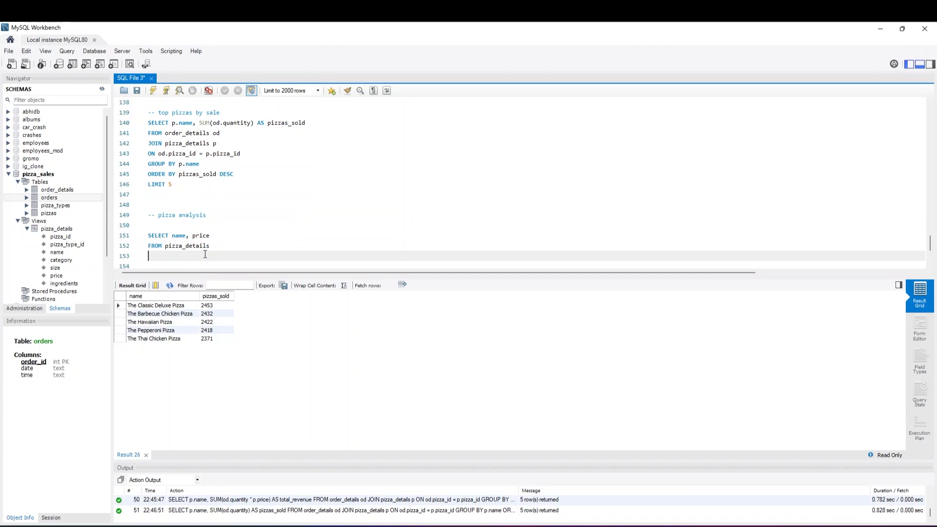
Add ORDER BY price on line 153 and run the pizza price query on lines 151 to 153
type("ORDER BY price")
left_click_drag(205, 254, 146, 235)
left_click(153, 91)
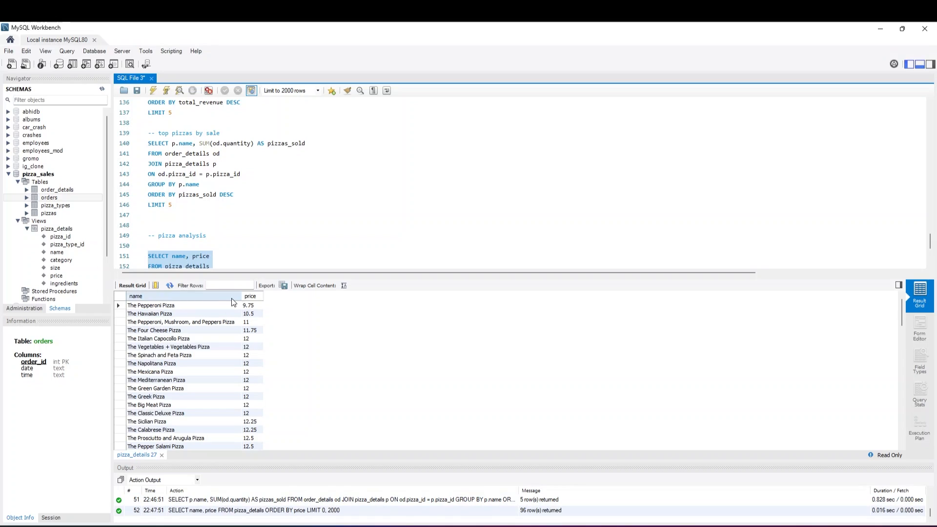
Add DESC to the ORDER BY price clause on line 153 and run the pizza price query on lines 151 to 153
scroll(219, 217, "down", 2)
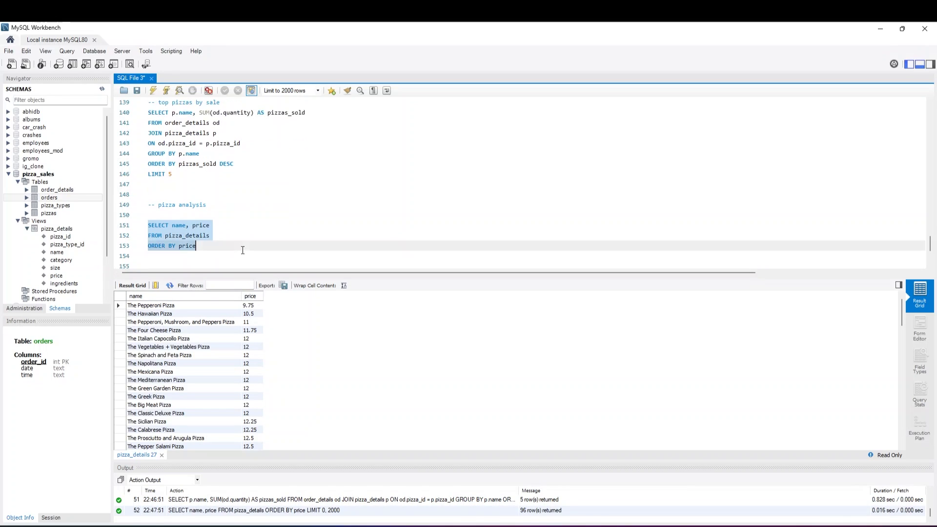
left_click(220, 215)
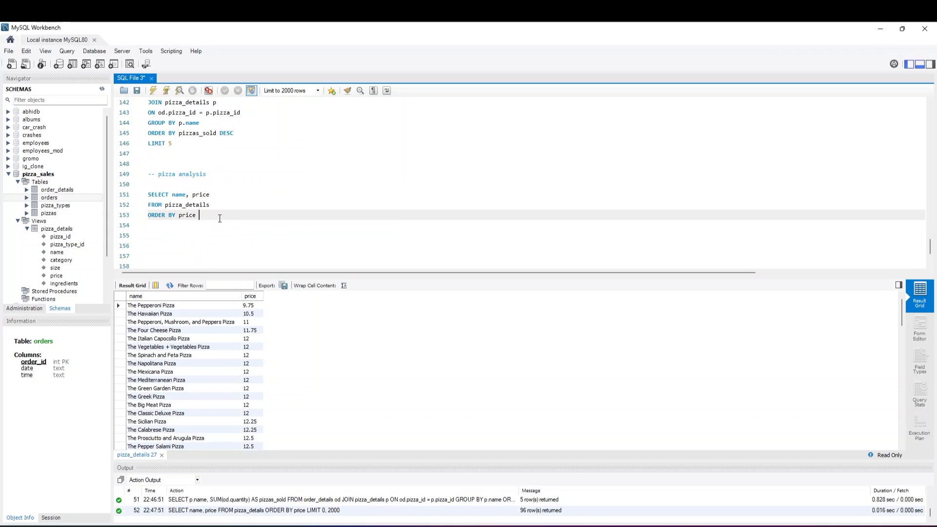
type("DESC")
left_click_drag(213, 215, 141, 196)
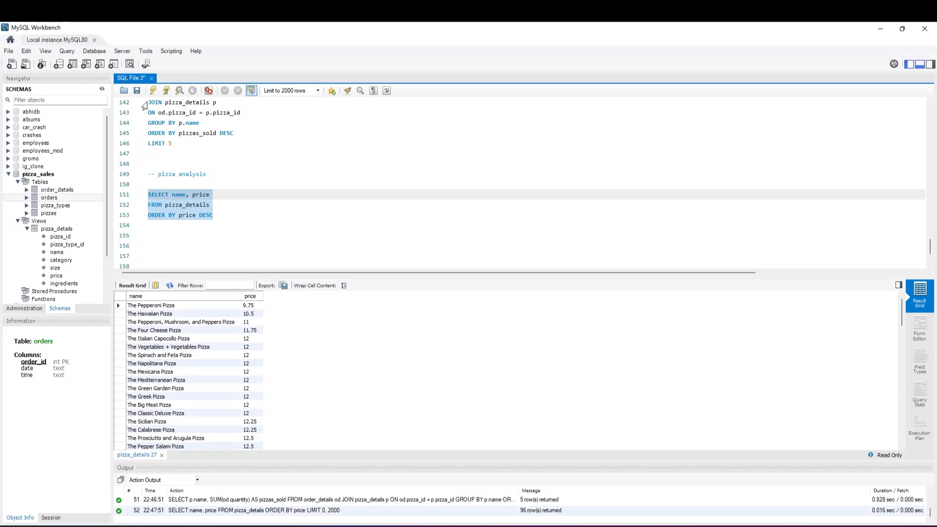
left_click(153, 91)
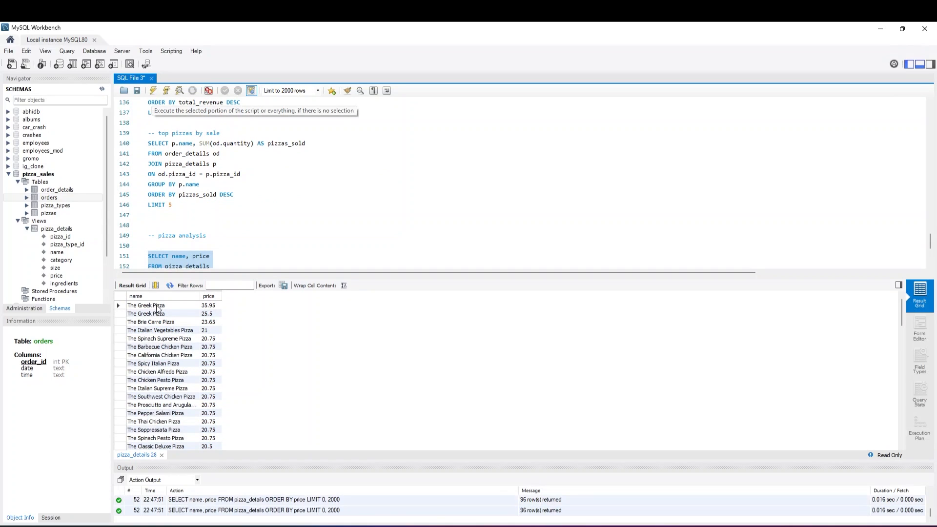
Add LIMIT 1 on line 154 and run the pizza price query on lines 151 to 154
scroll(225, 264, "down", 1)
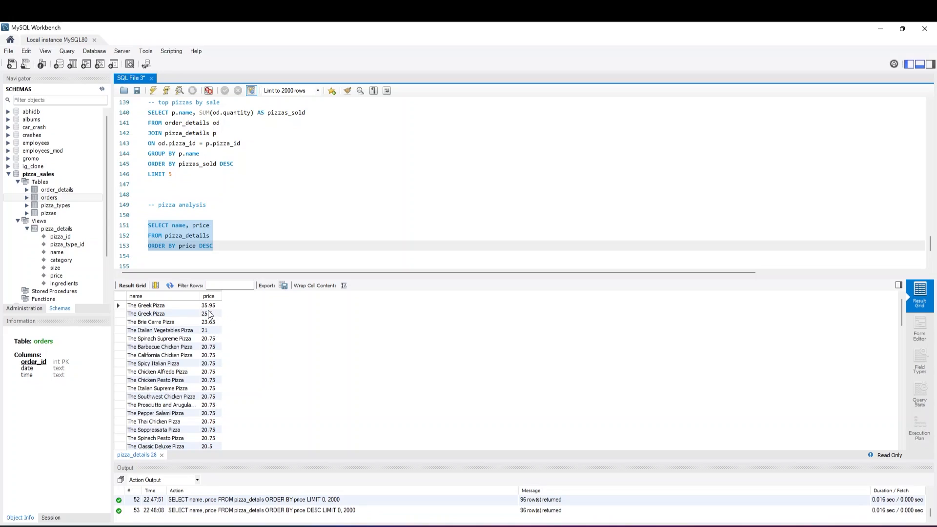
left_click(218, 244)
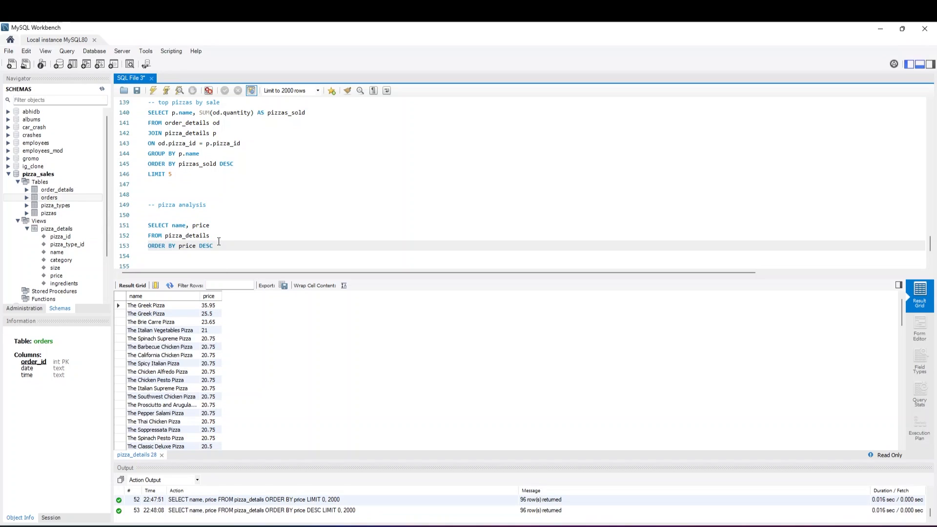
key("Return")
type("LIMIT 12")
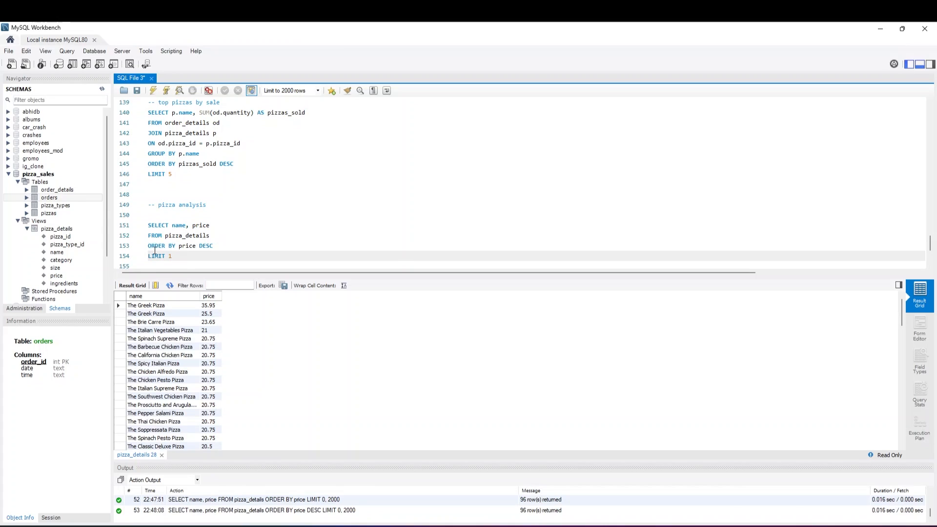
left_click_drag(172, 256, 151, 227)
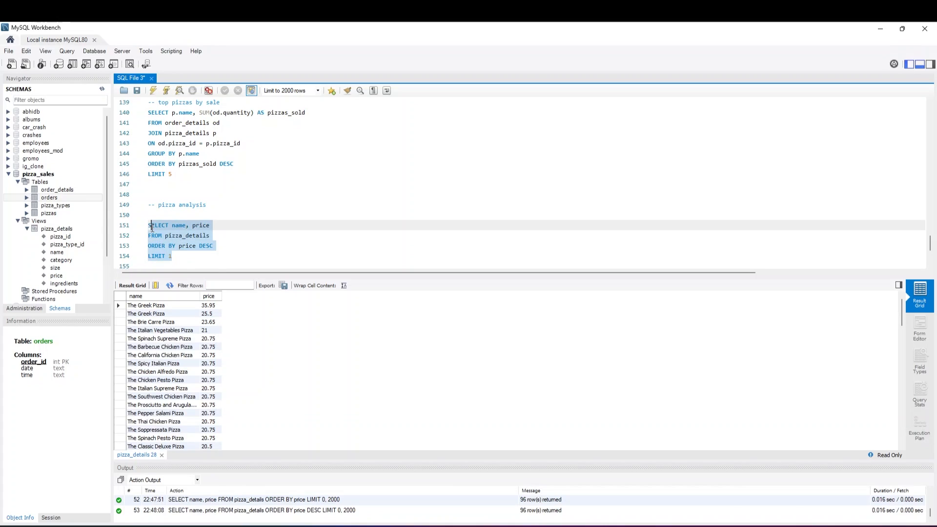
left_click(162, 248)
left_click_drag(186, 256, 148, 225)
left_click(153, 93)
scroll(144, 114, "up", 1)
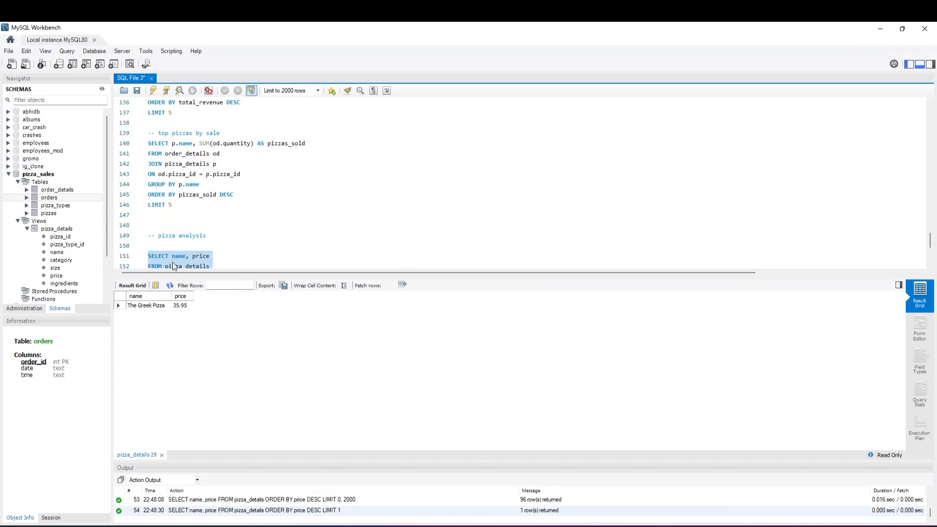
Add the comment "-- Top used ingredients" on line 156, leaving a blank line below the price query
scroll(172, 262, "down", 3)
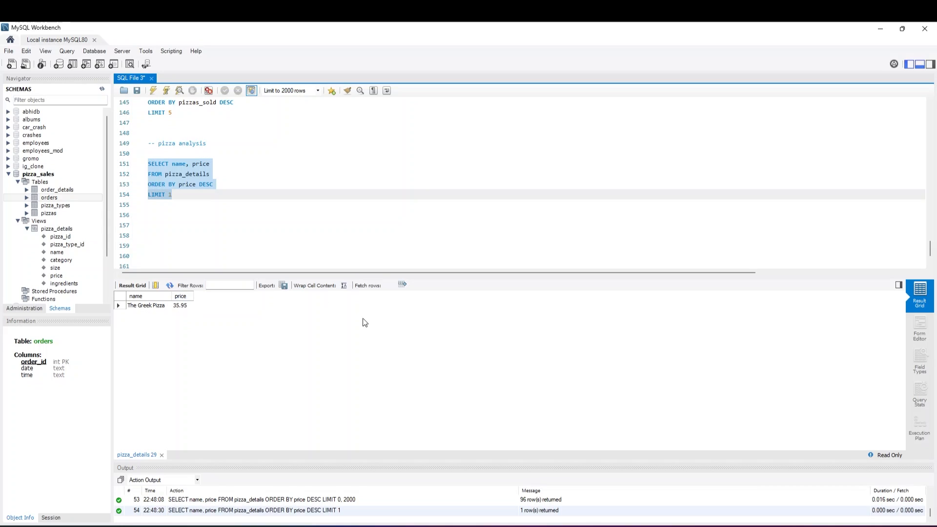
left_click(227, 237)
key("Up")
key("Up")
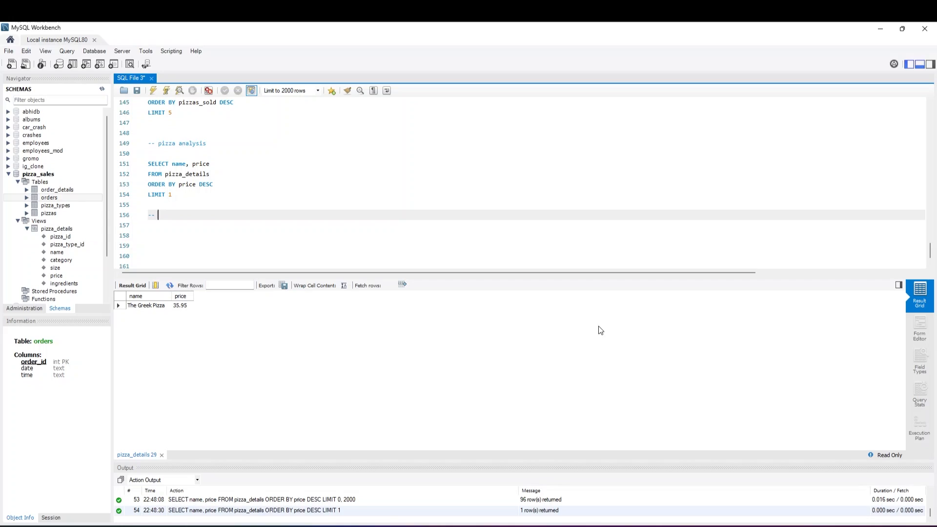
type("TOp ")
type("used ing")
type("redeients")
key("Return")
key("BackSpace")
key("BackSpace")
key("BackSpace")
key("BackSpace")
key("BackSpace")
key("BackSpace")
key("BackSpace")
type("ients")
key("Return")
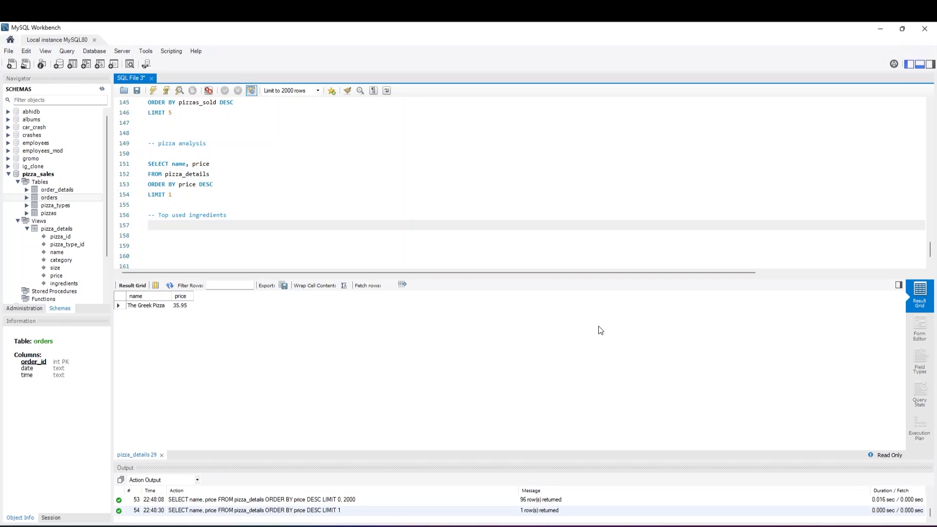
Write SELECT * FROM pizza_details on line 157 and run that query
type("SELECT * FROM pizzas")
type("details")
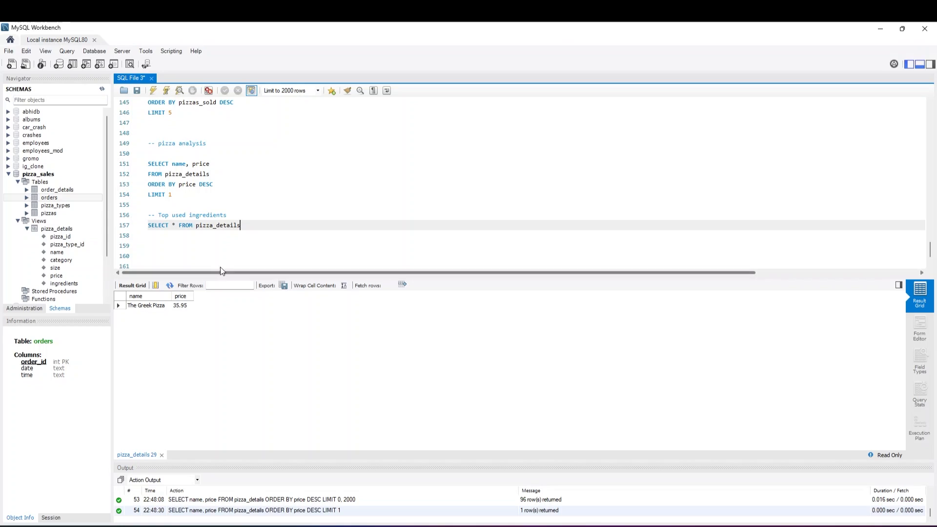
left_click_drag(240, 226, 148, 225)
left_click(153, 90)
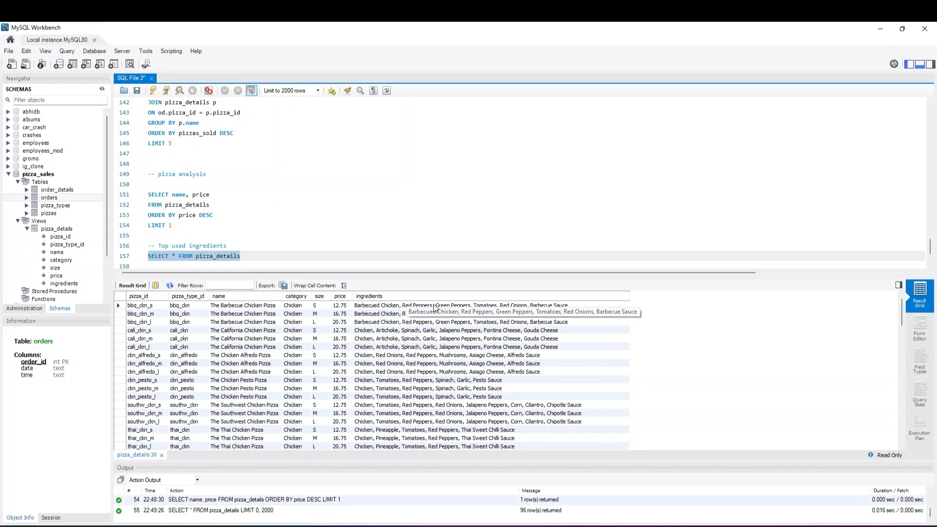
Write the opening line CREATE TEMPORARY TABLE numbers AS ( on line 159, with a blank line above it
scroll(311, 231, "down", 2)
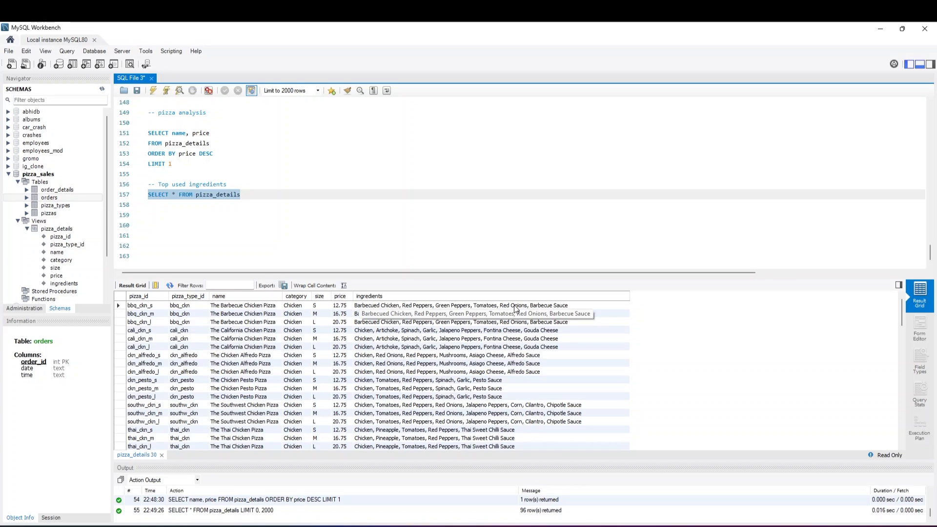
left_click(232, 224)
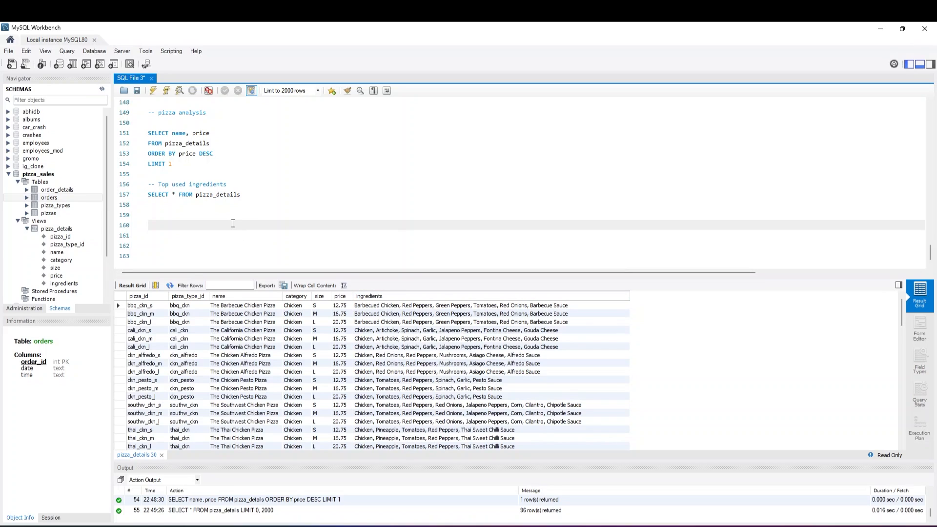
left_click(169, 202)
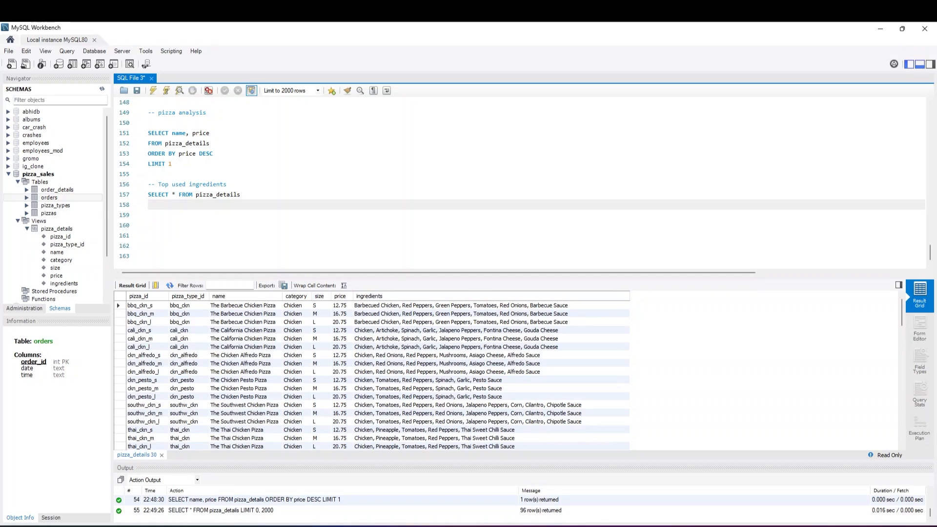
key("Return")
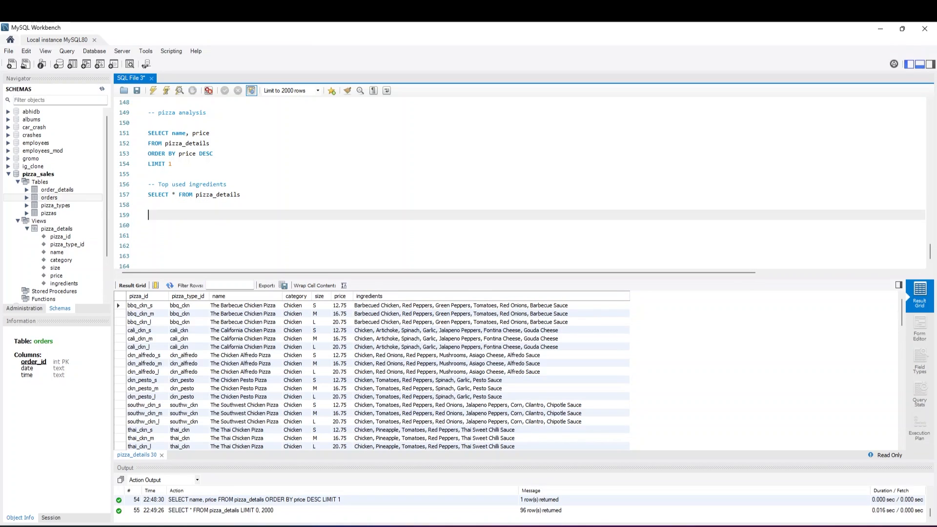
type("CREATE TEMPORARY TABLE numbers AS (")
key("Return")
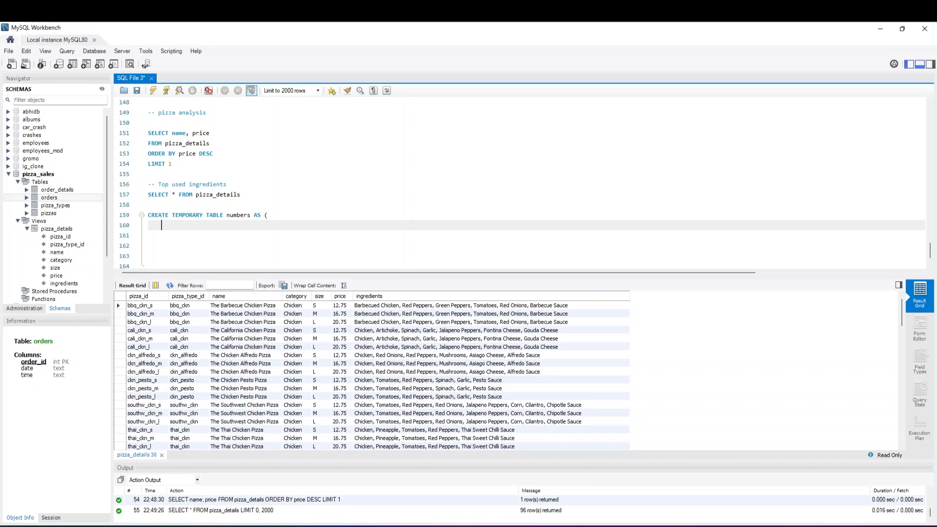
type("SELECT 1")
type("AS n UNION ALL")
Write SELECT 1 AS n UNION ALL on line 160 and begin another SELECT on line 161
key("Return")
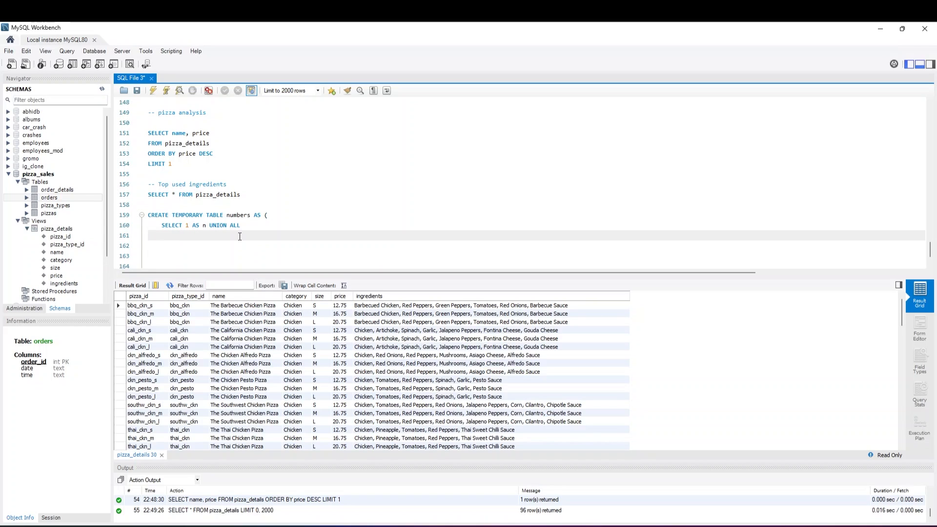
type("SELECT 2 UNION ALL SELECT 3 UNION ALL SELECT 4")
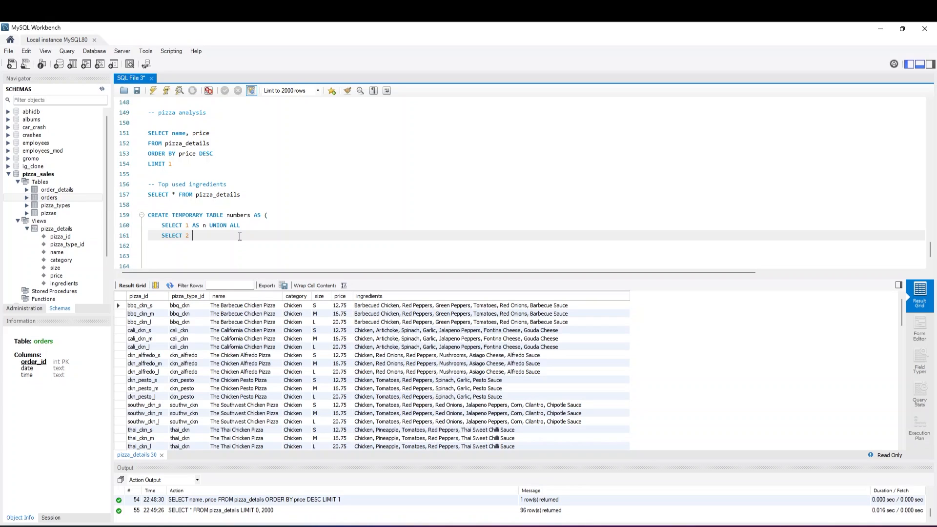
Complete line 161 as SELECT 2 UNION ALL SELECT 3 UNION ALL SELECT 4 UNION ALL
type("UNION ALL SELECT 3 UNION ALL SELECT 4 UNION ALL")
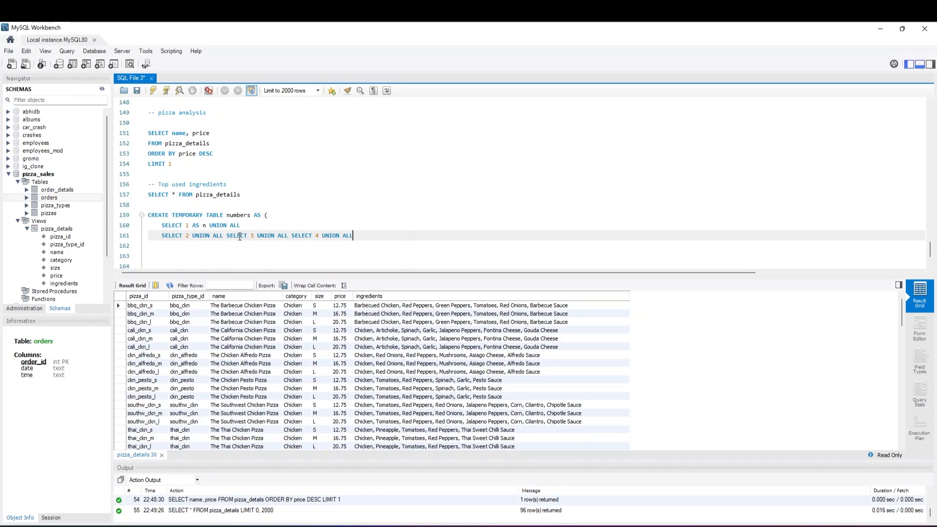
Copy line 161 of the numbers table definition onto lines 162 and 163
left_click_drag(353, 236, 159, 239)
key("ctrl+c")
left_click(167, 244)
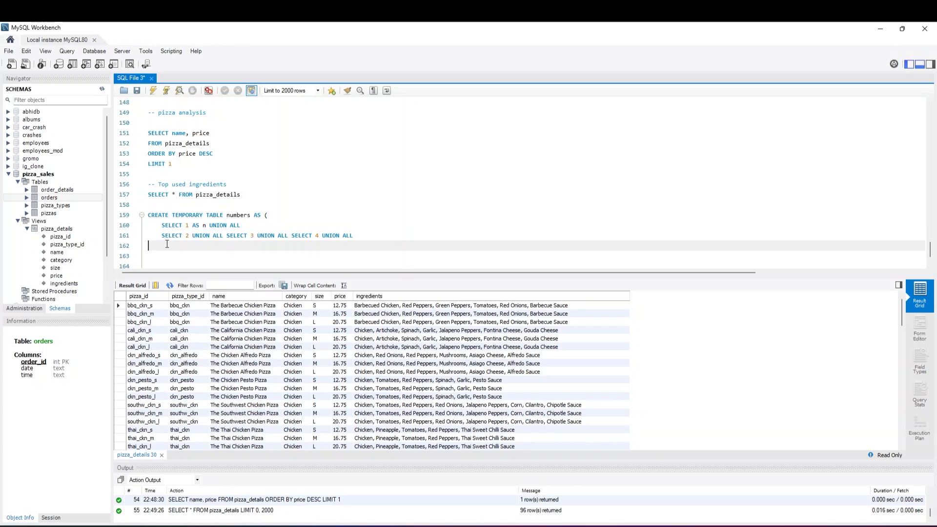
key("ctrl+v")
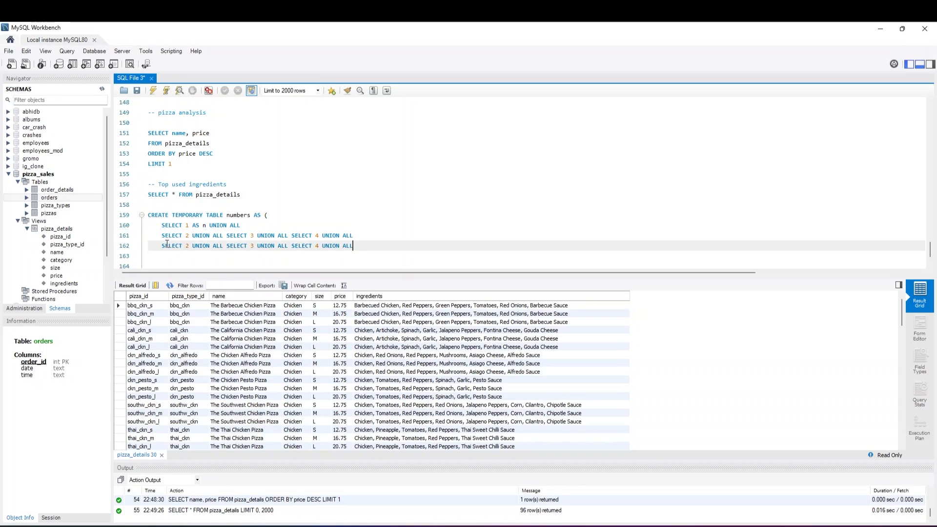
left_click(167, 256)
key("ctrl+v")
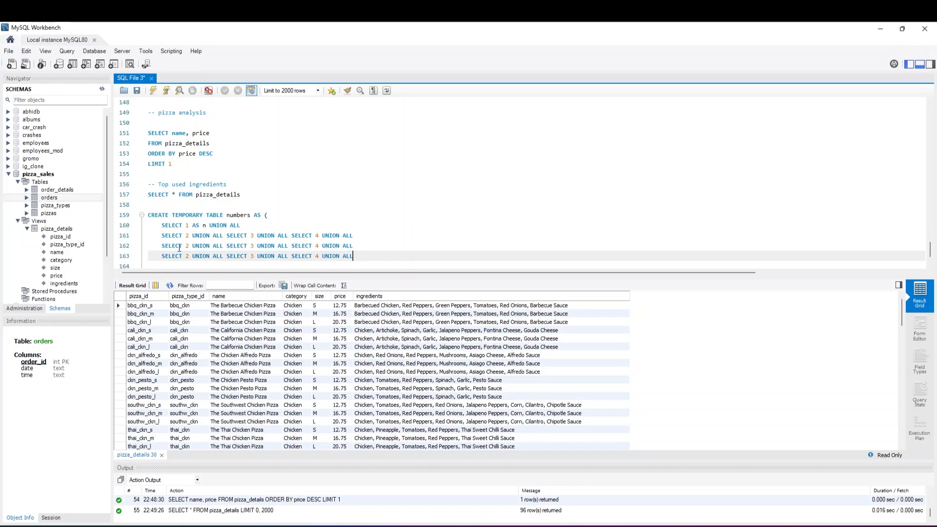
Change the three selected numbers on line 162 to 5, 6 and 7
double_click(187, 246)
type("5")
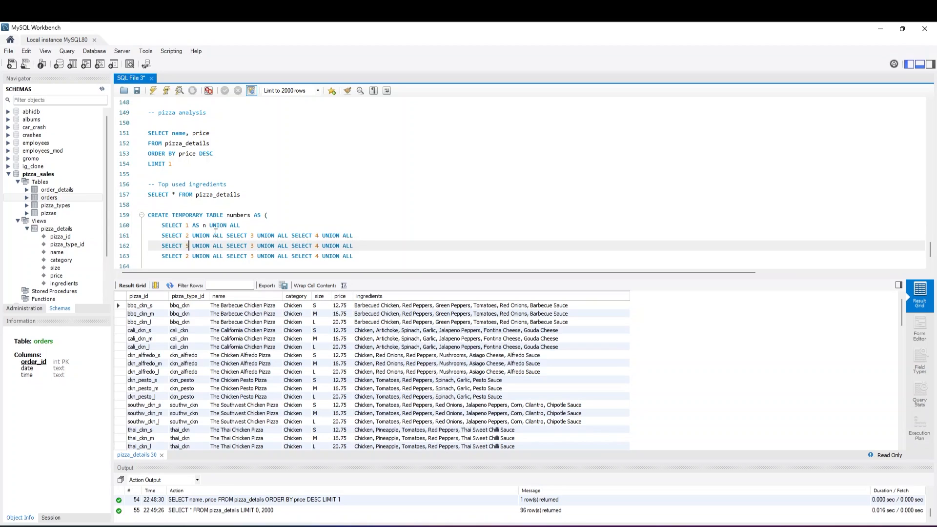
key("Right")
key("BackSpace")
type("6")
key("Right")
key("Right")
key("Right")
key("Right")
key("Right")
key("Right")
key("Right")
key("Right")
key("Right")
key("Right")
key("Right")
key("Right")
key("Right")
key("BackSpace")
type("7")
Change the three selected numbers on line 163 to 8, 9 and 10
key("Down")
key("Left")
key("Left")
key("Left")
key("Left")
key("Left")
key("Left")
key("Left")
key("Left")
key("Left")
key("Left")
key("Left")
key("Left")
key("Left")
key("Left")
key("Left")
key("Left")
key("Left")
key("Left")
key("Left")
key("Left")
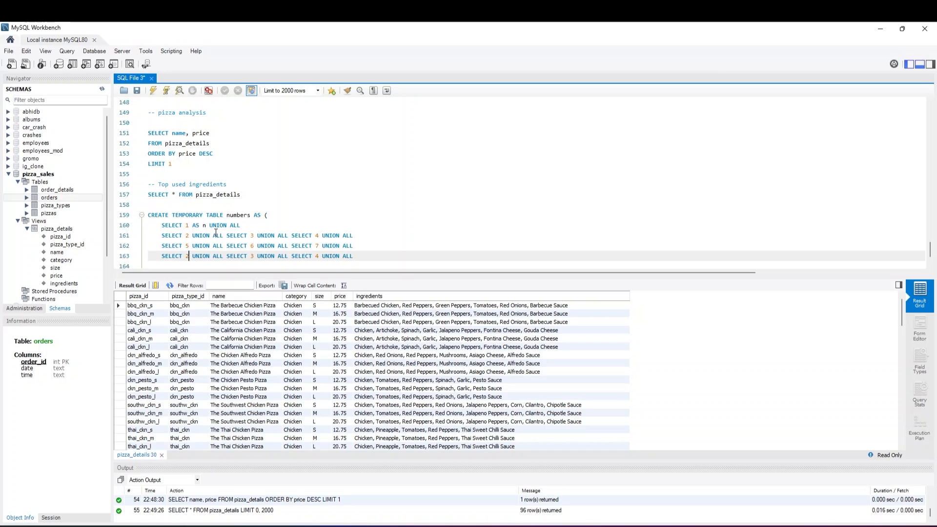
key("BackSpace")
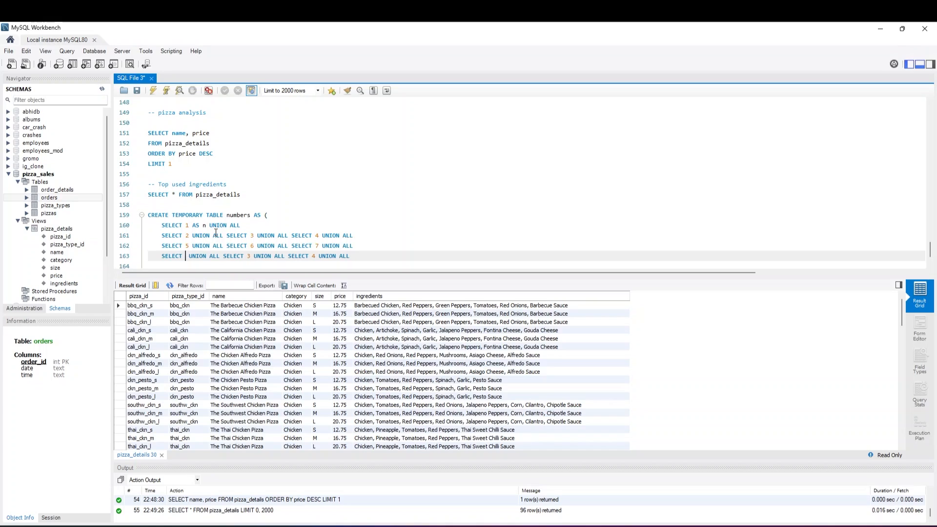
type("8")
key("Right")
key("Right")
key("Right")
key("Right")
key("Right")
key("Right")
key("Right")
key("Right")
key("Right")
key("Right")
key("Right")
key("Right")
key("Right")
key("Right")
key("Right")
key("Right")
key("Right")
key("Right")
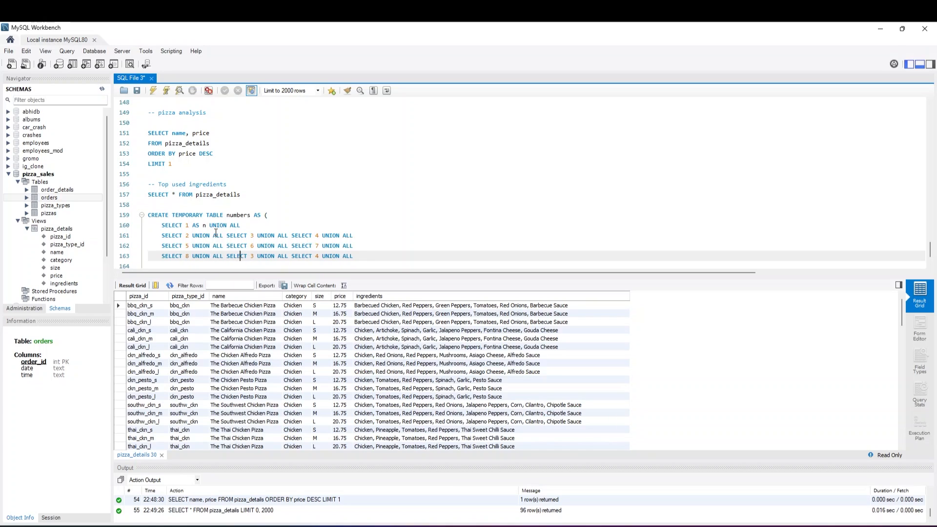
key("Delete")
type("9")
key("Right")
key("Right")
key("Right")
key("Right")
key("Right")
key("Right")
key("Right")
key("Right")
key("Right")
key("Right")
key("Right")
key("Right")
key("Right")
key("Right")
key("Right")
key("Right")
key("Right")
key("Right")
key("BackSpace")
type("10")
Remove the trailing UNION ALL from line 163 and close the table definition with ); on line 164, leaving a blank line below
key("End")
key("BackSpace")
key("BackSpace")
key("BackSpace")
key("BackSpace")
key("BackSpace")
key("BackSpace")
key("BackSpace")
key("BackSpace")
key("BackSpace")
key("BackSpace")
key("Return")
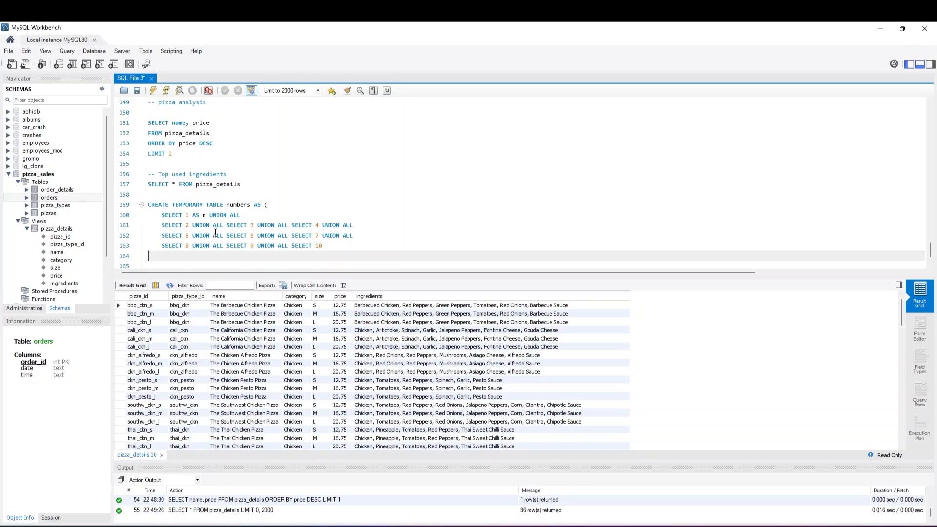
key("Tab")
type(")")
key("Return")
key("Return")
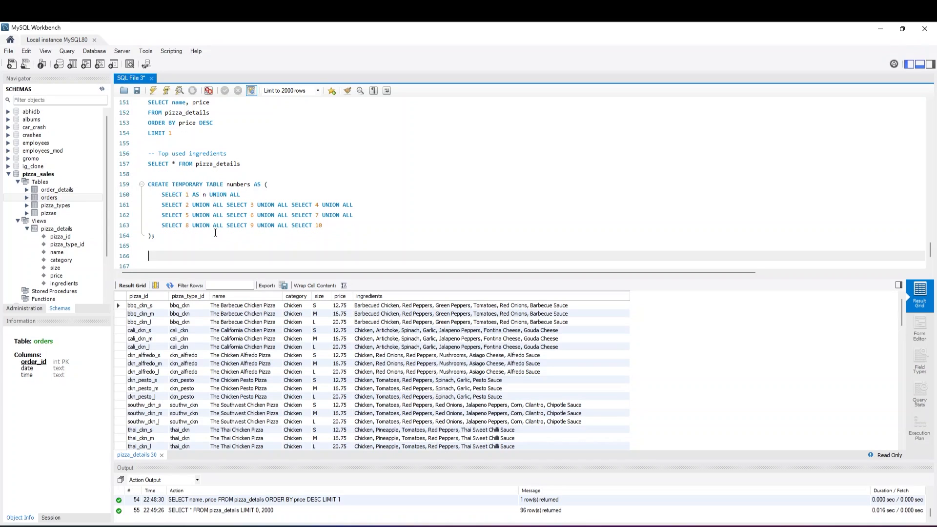
Write SELECT ingredient, COUNT(ingredient) AS ingredient_count on line 166
type("SELECT ingredient")
key("BackSpace")
type(", COUNT")
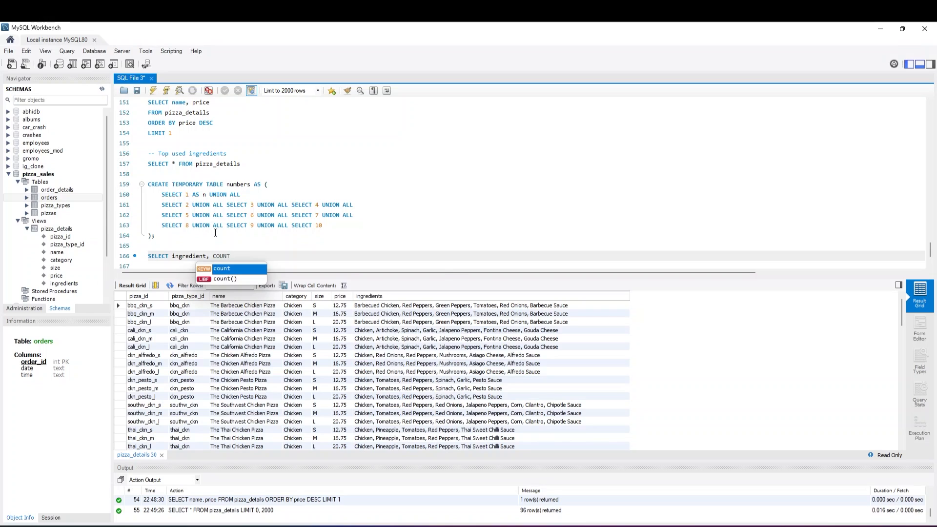
type("(ingredi")
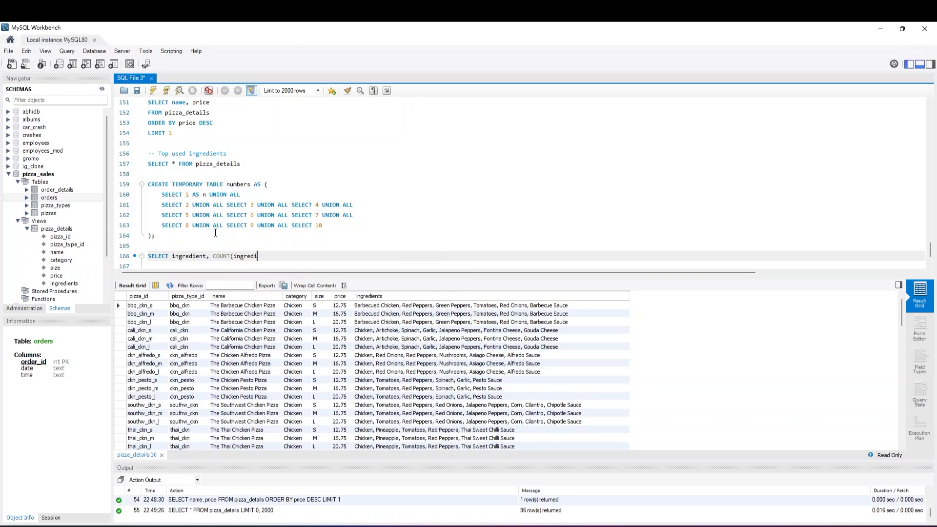
type("ent) AS ingredient_count")
key("Return")
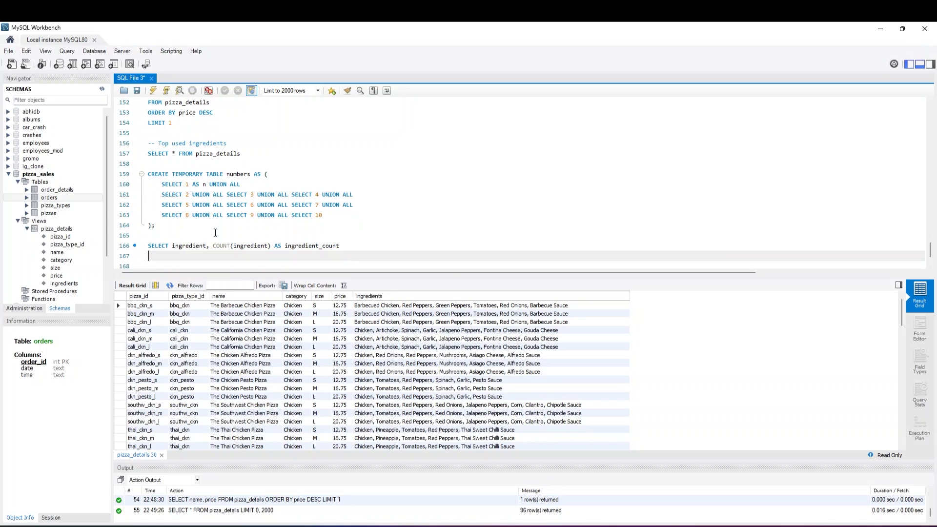
Open a subquery with FROM ( on line 167 and start a new line below it
type("FROM")
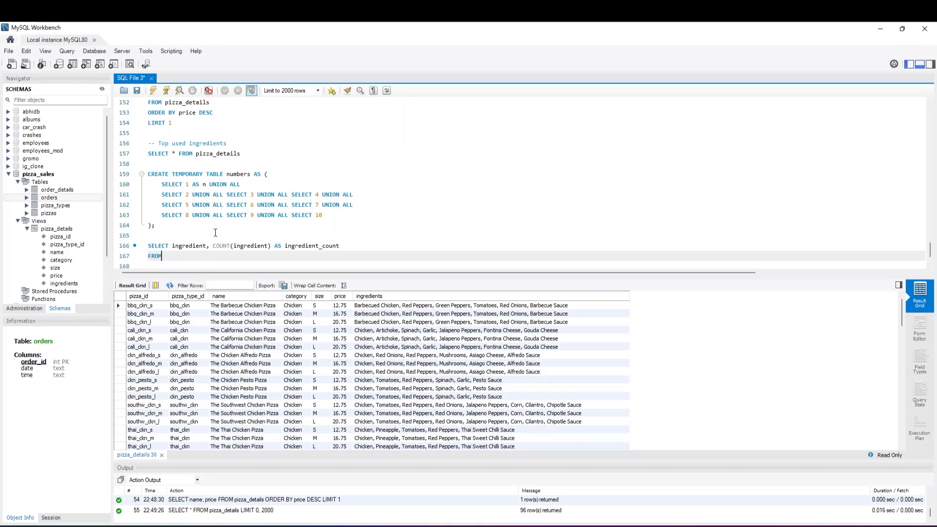
key("Return")
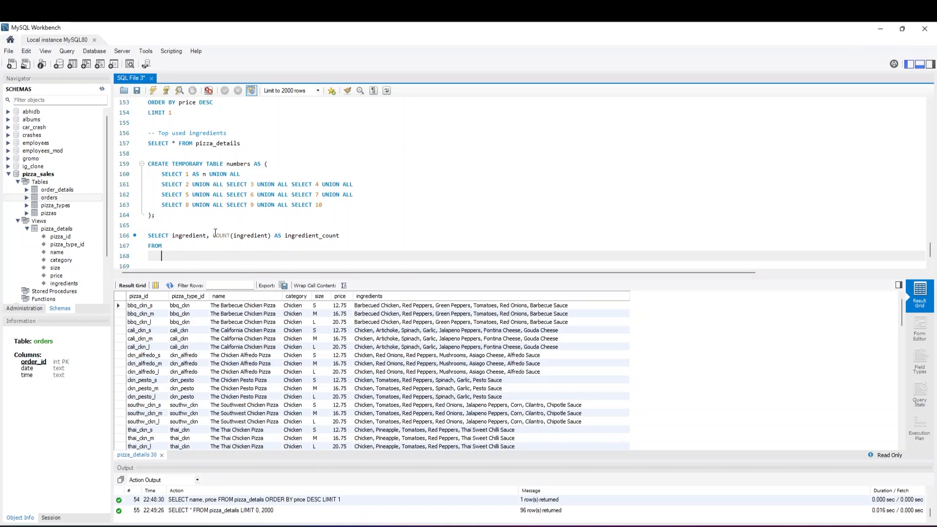
type("SEL")
key("BackSpace")
key("BackSpace")
key("BackSpace")
key("BackSpace")
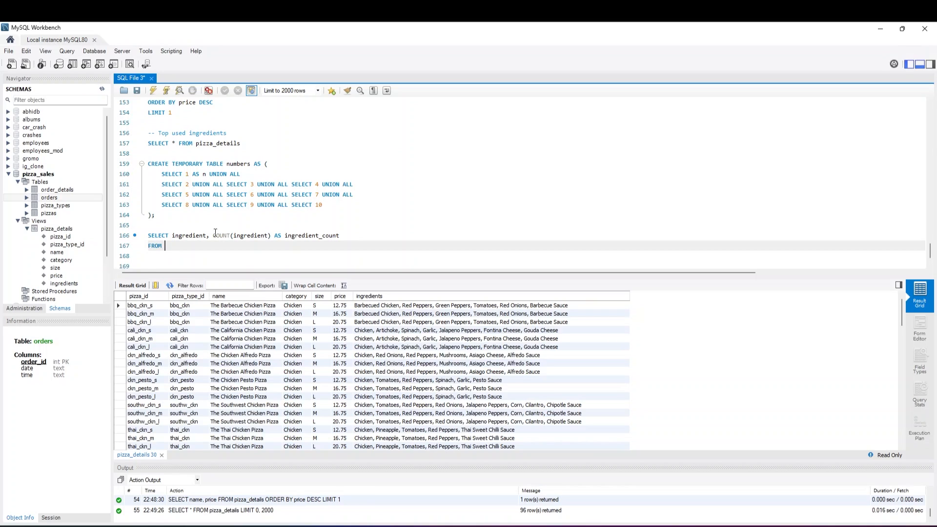
type("(")
key("Return")
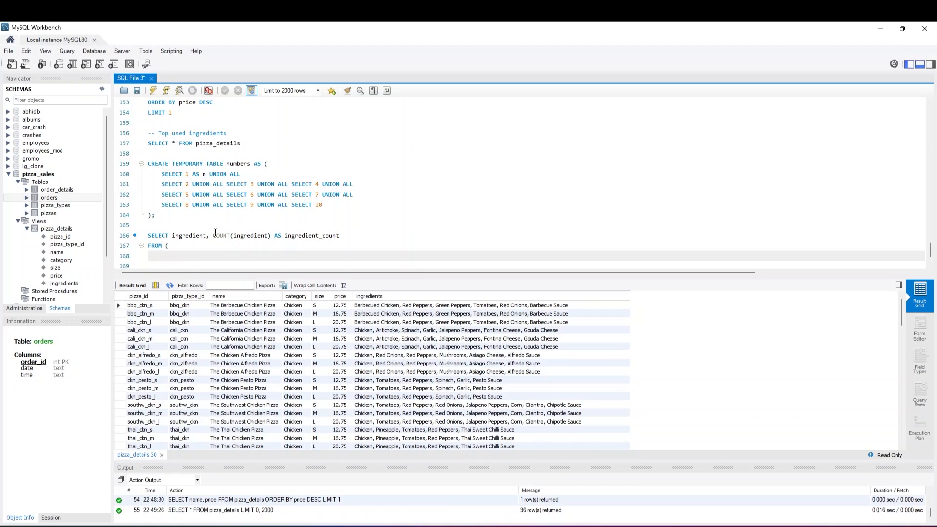
Begin the indented subquery on line 168 with SELECT SUBSTRING_INDEX(
key("Tab")
type("SELECT SUBSTRING_")
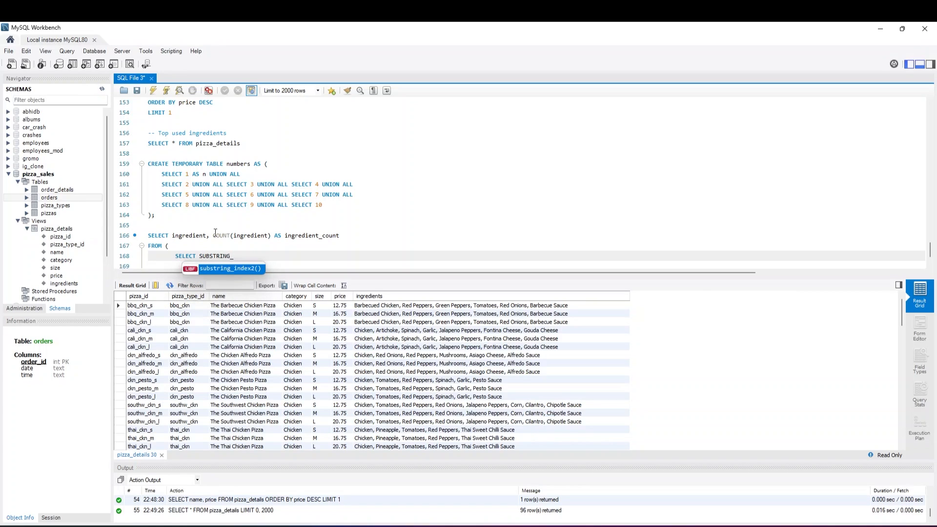
type("inde")
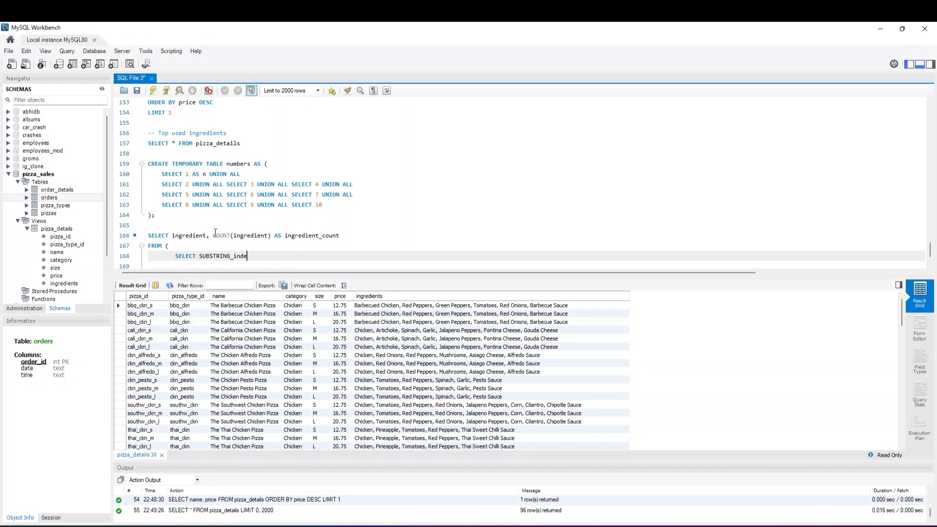
key("BackSpace")
key("BackSpace")
key("BackSpace")
key("BackSpace")
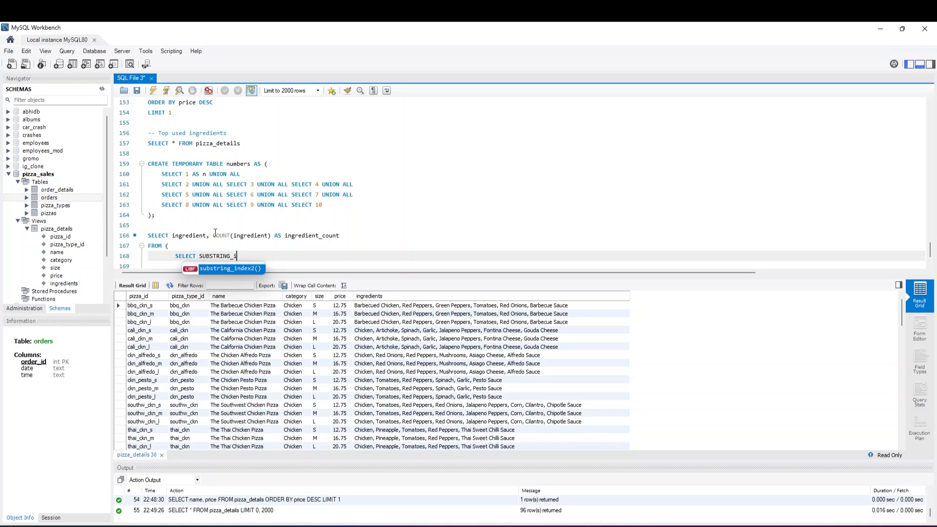
type("INDEX")
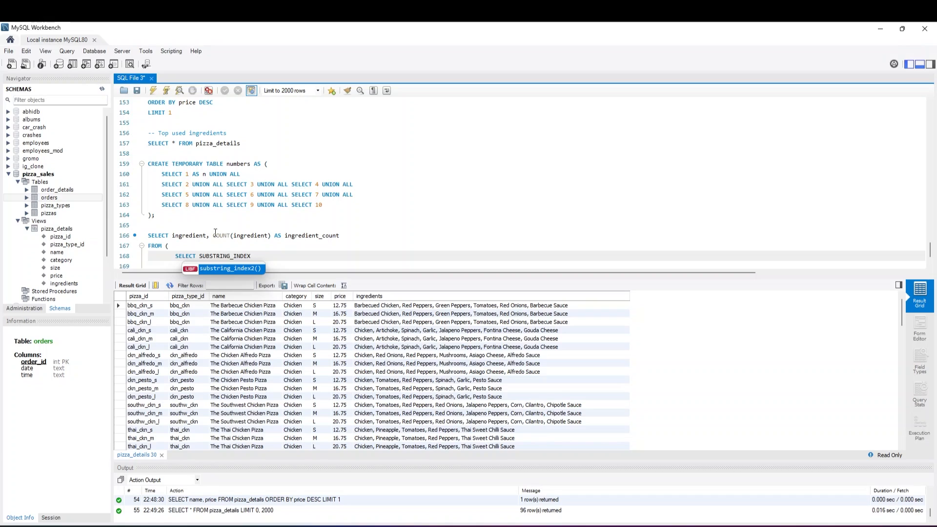
type("( ")
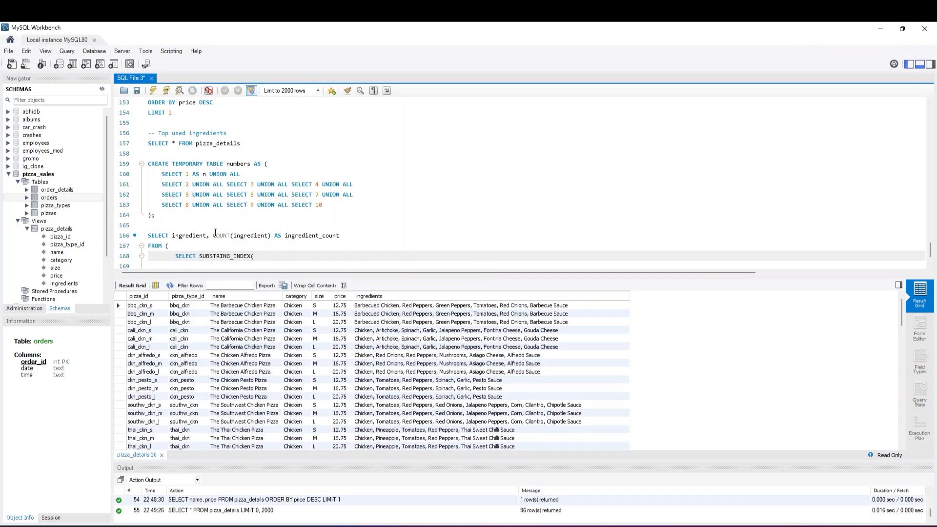
type("SUBSTRING_")
type("INDEX")
type("(")
type("ingredeitn")
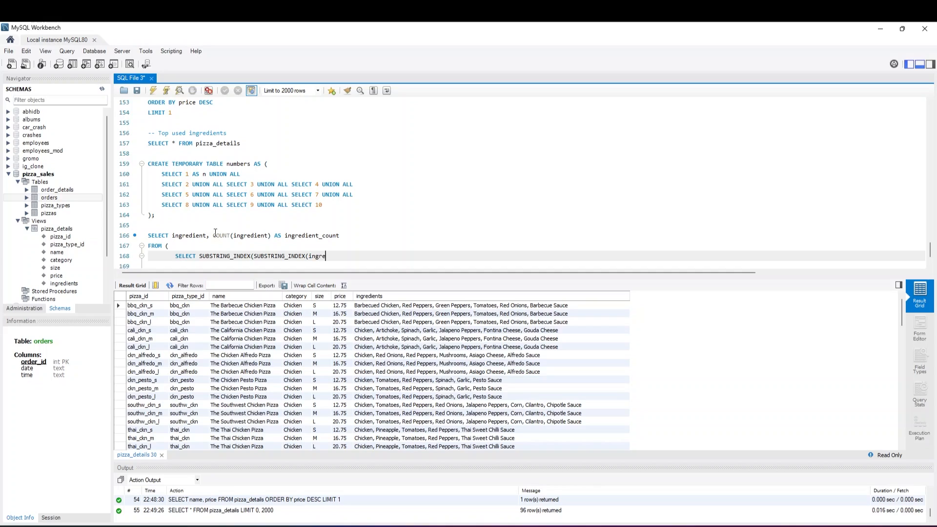
Nest SUBSTRING_INDEX(ingredients, ',', n) as the first argument on line 168 and finish the outer call with ',', -1)
key("BackSpace")
key("BackSpace")
key("BackSpace")
key("BackSpace")
type("ients")
type(", '")
type(",',")
type(" n)")
type(", ''")
type(",', -")
type("1)")
key("Return")
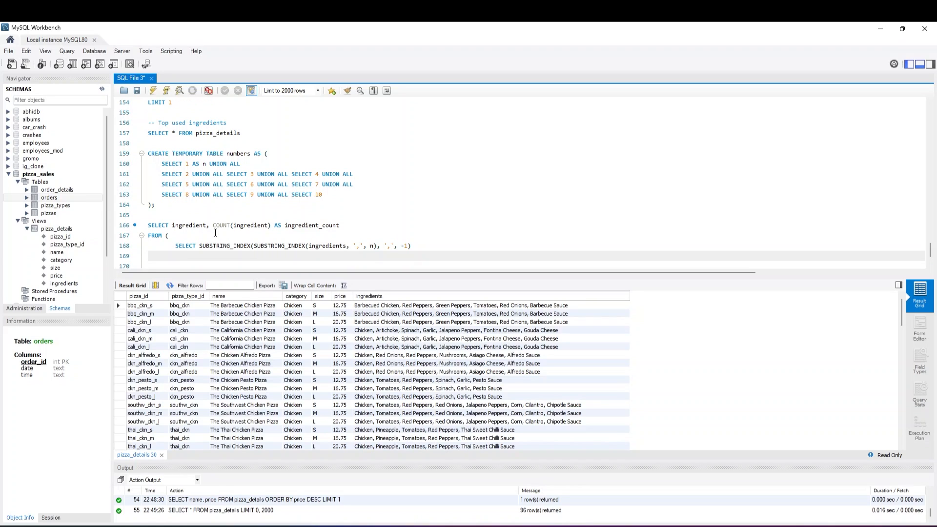
Add the alias AS ingredient to the SUBSTRING_INDEX expression at the end of line 168
key("BackSpace")
type("AS")
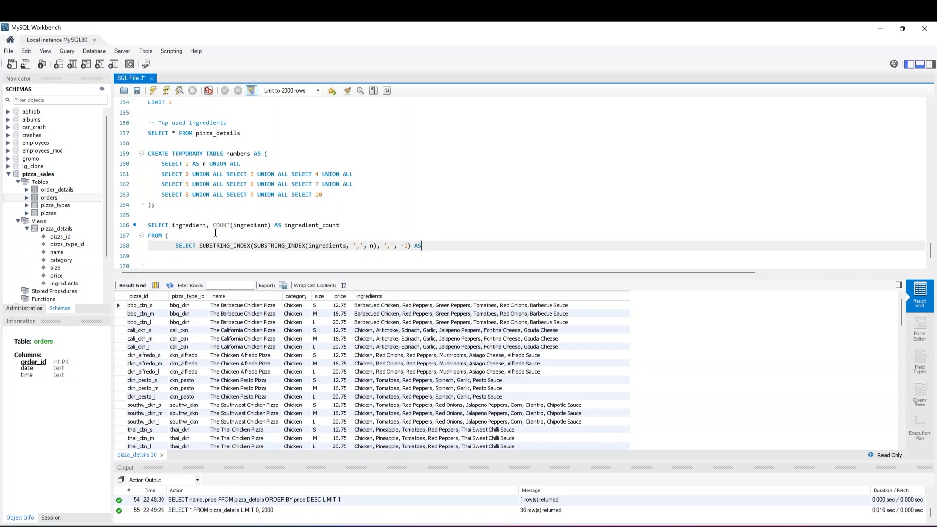
type(" ingredeit")
key("BackSpace")
key("BackSpace")
key("BackSpace")
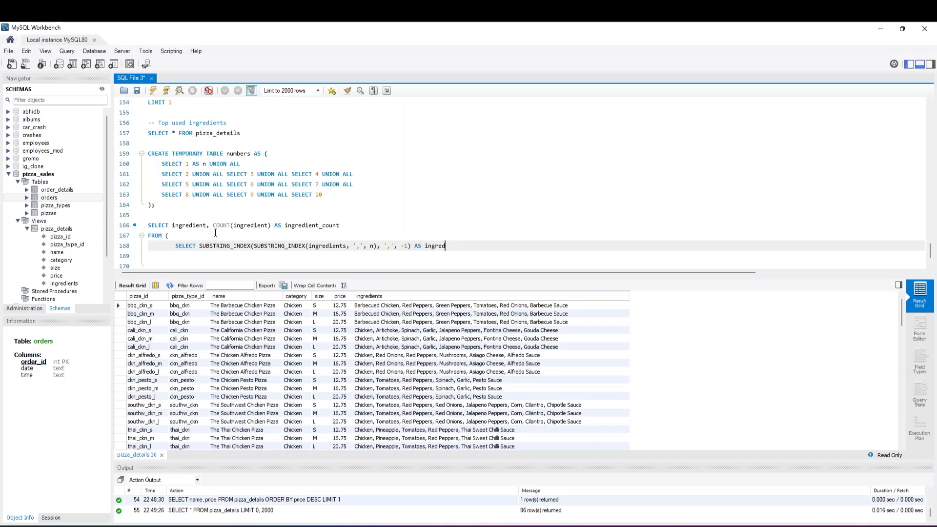
type("ient")
key("Return")
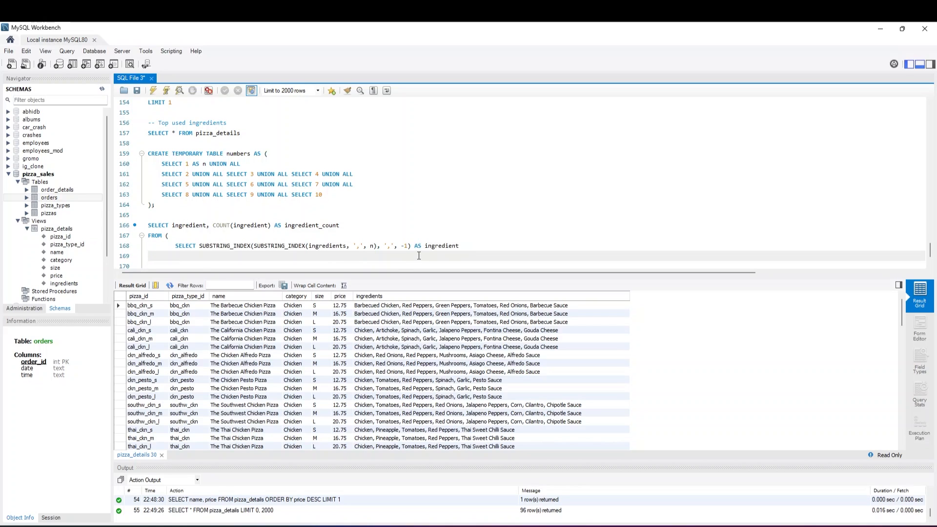
Write FROM order_details on line 169 of the subquery
type("FROM order_details")
key("Return")
Write JOIN pizza_details ON pizza_details.pizza_id on line 170
type("JO")
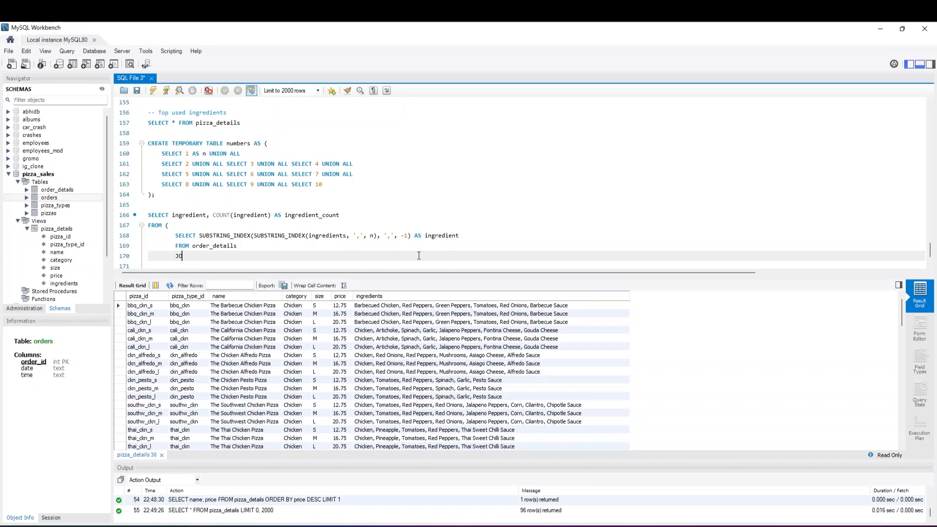
type("IN pizza_details ON p")
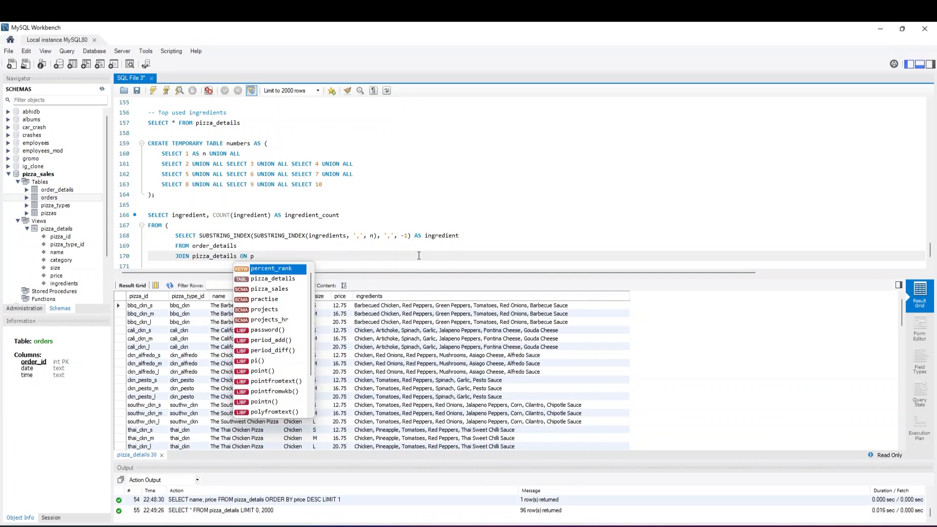
type("izza")
type("etails ")
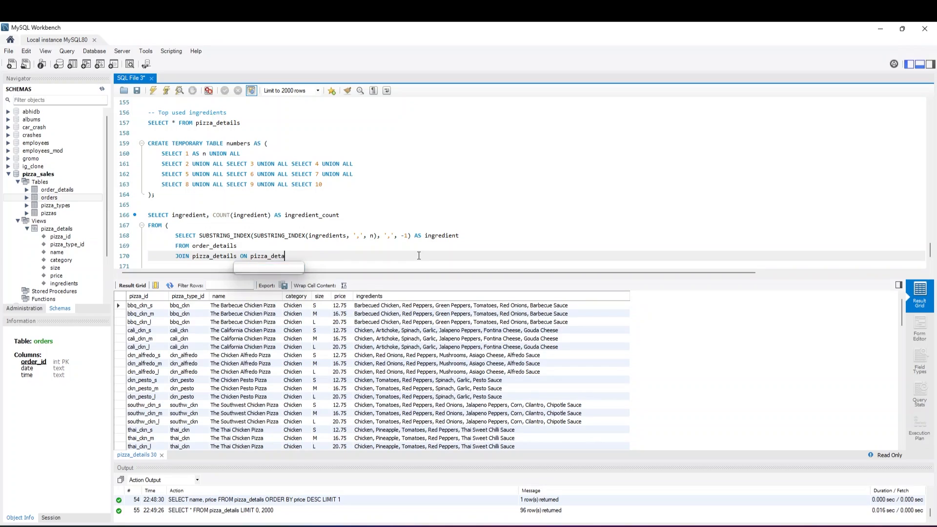
type(".pizza_id ")
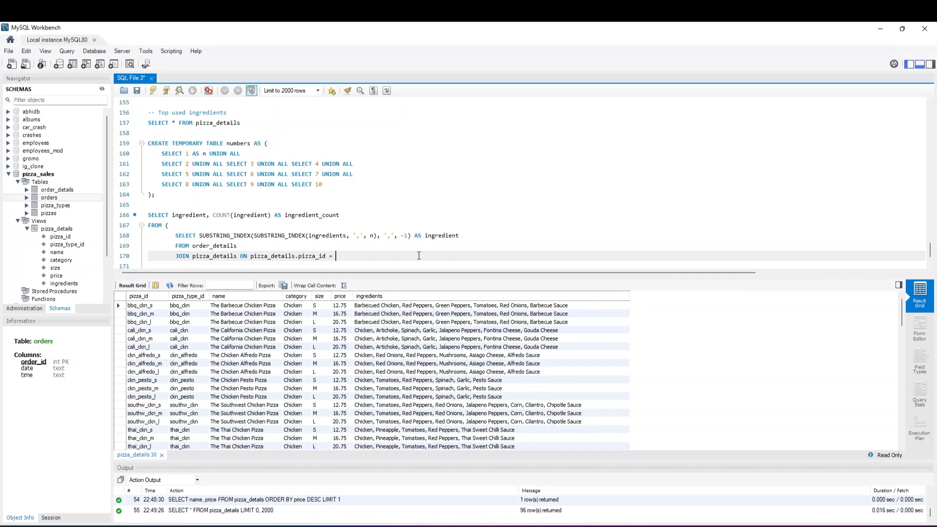
type("=order")
Complete the join condition on line 170 with = order_details.pizza_id and start a new line
key("BackSpace")
key("BackSpace")
key("BackSpace")
key("BackSpace")
key("BackSpace")
type("order")
type("_details.")
type("order_id")
key("BackSpace")
key("BackSpace")
key("BackSpace")
key("BackSpace")
key("BackSpace")
type("pizza")
key("Return")
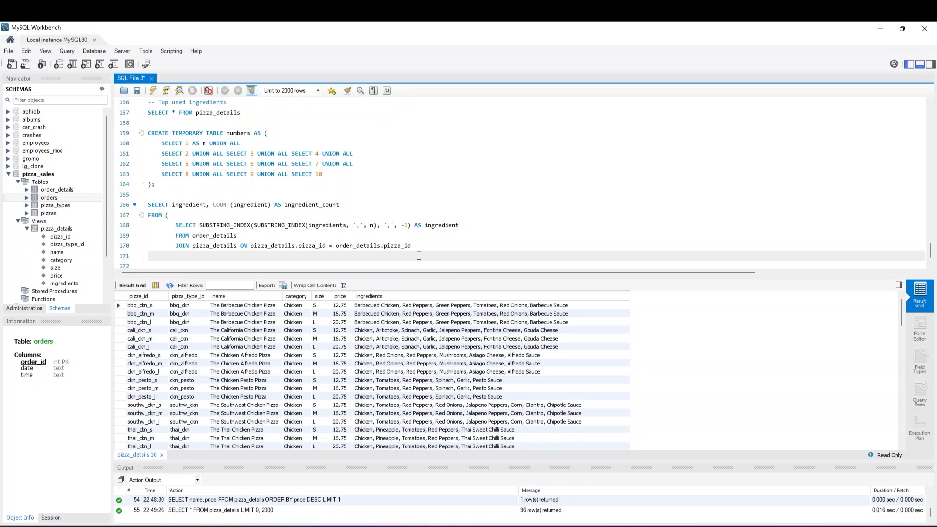
Write JOIN numbers ON CHAR_LENGTH(ingredients) on line 171 of the subquery
type("JOIN numbers ON CHAR")
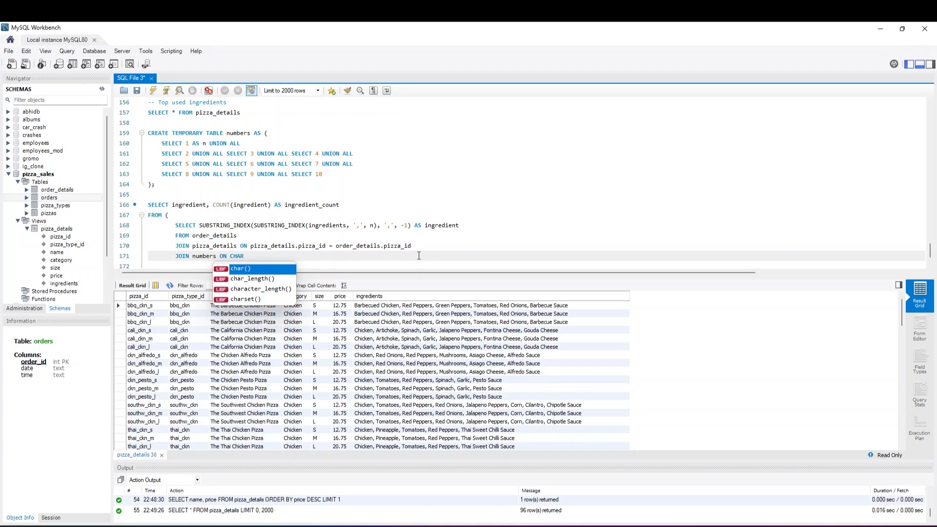
type("_LENGTH")
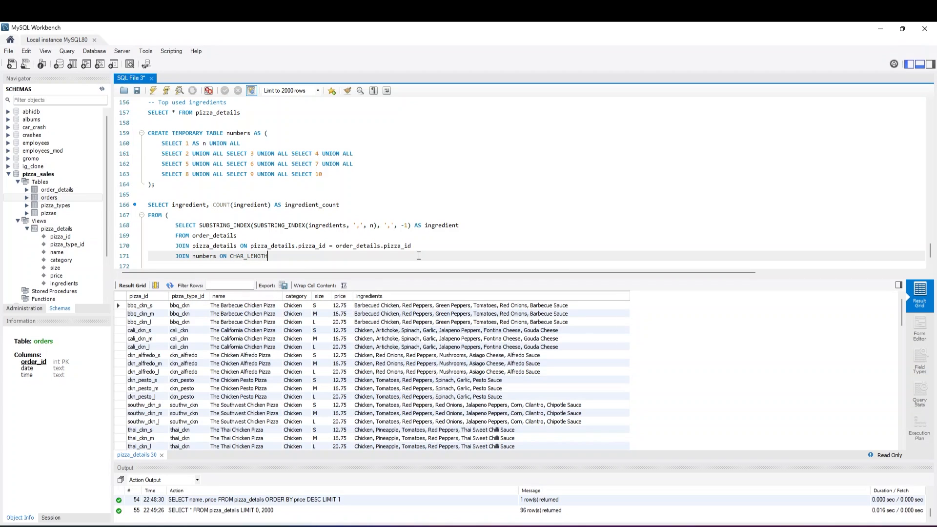
type("(i")
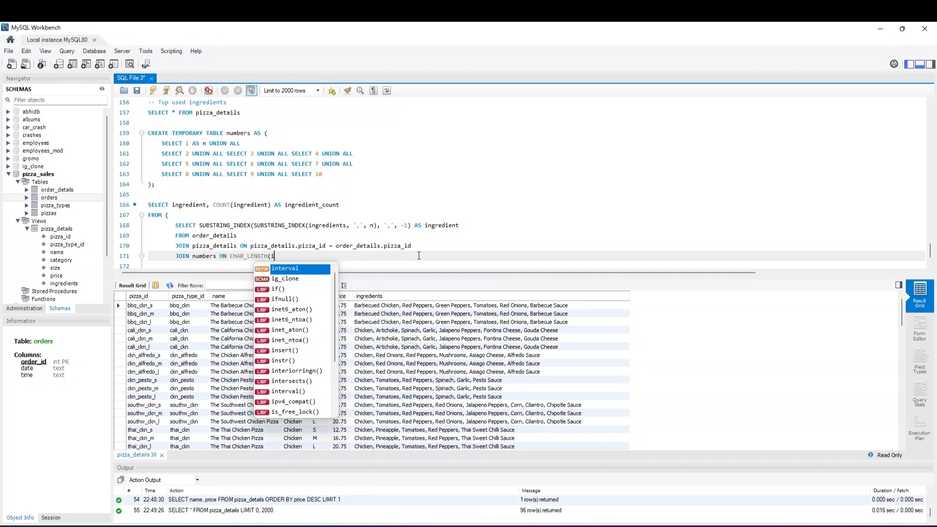
type("ngredd")
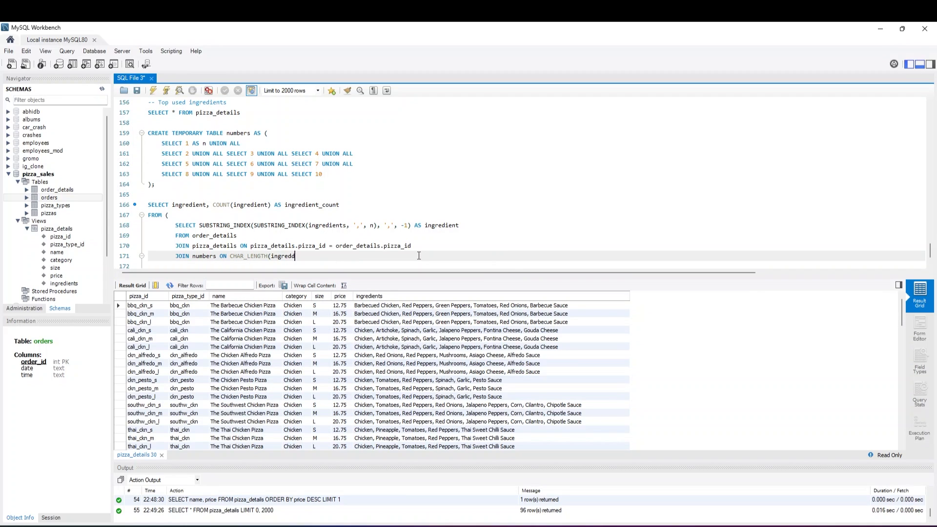
key("BackSpace")
type("ients)")
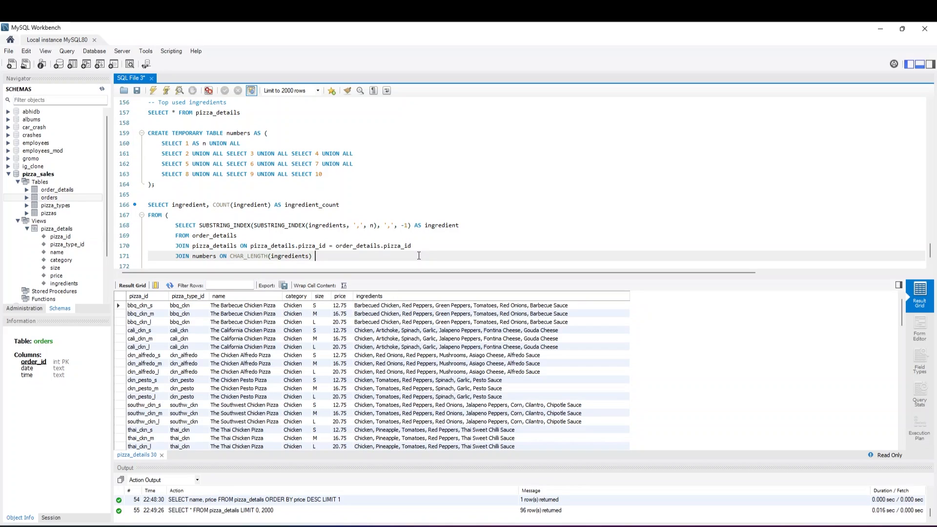
type(" - CHAR_LENGTH(")
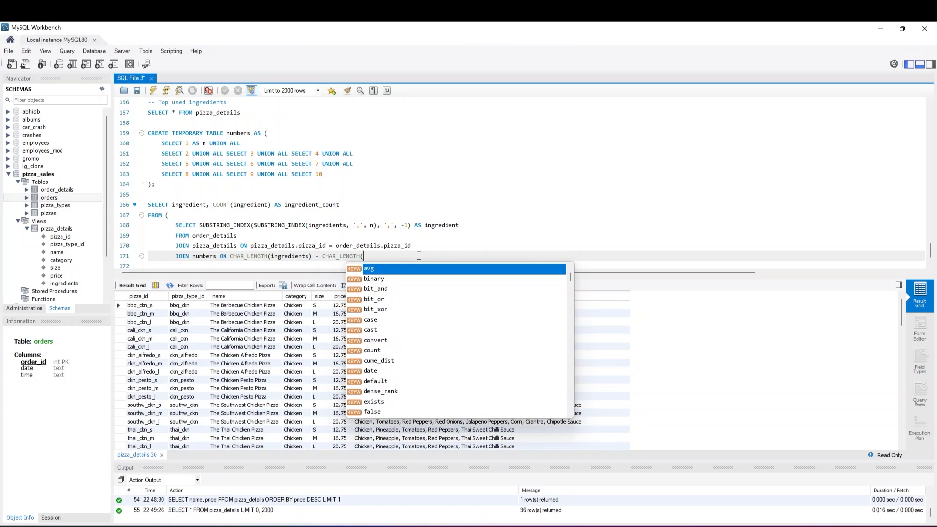
type("ingredient")
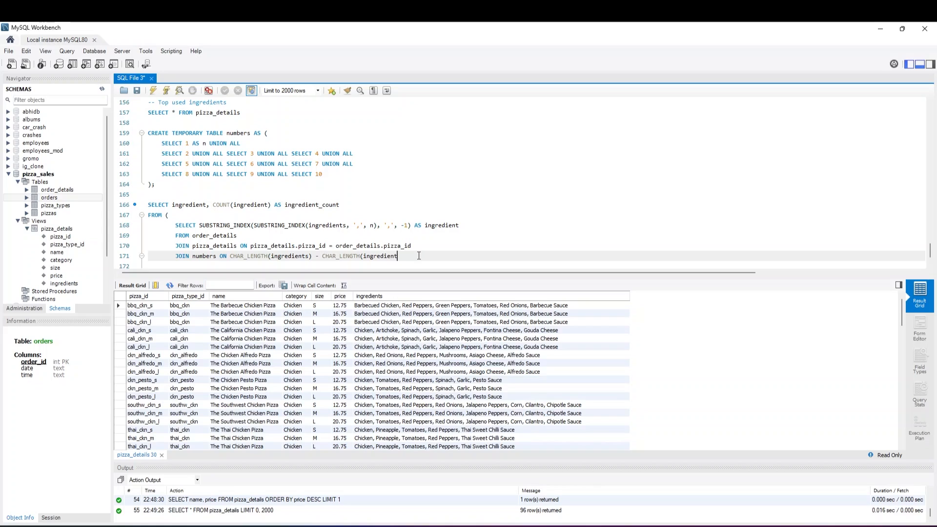
type("s")
type(", ',")
type(", ''))")
type(" ;")
type("= n-1")
Extend the join condition on line 171 with - CHAR_LENGTH(ingredients, ',', '')) >= n-1 and start a new line
key("Return")
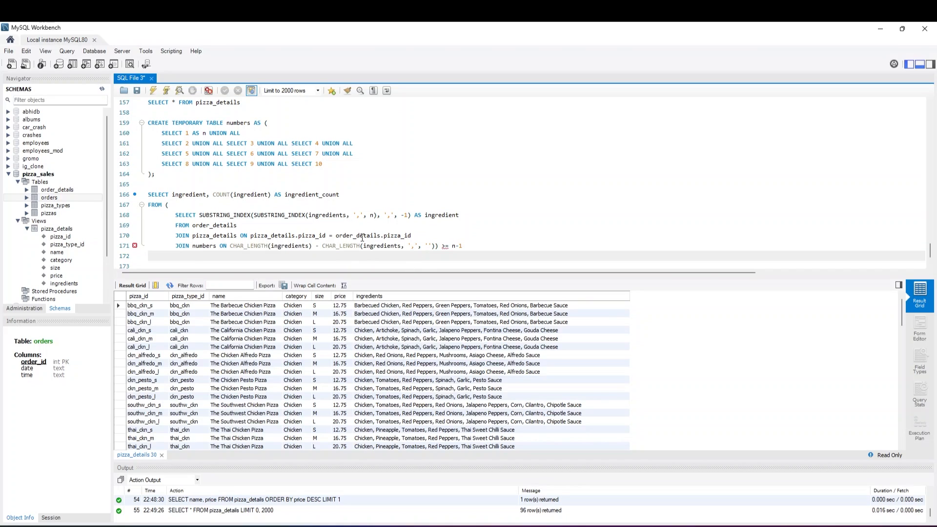
Insert REPLACE( before ingredients inside the second CHAR_LENGTH call on line 171
left_click(364, 245)
type("REPLA")
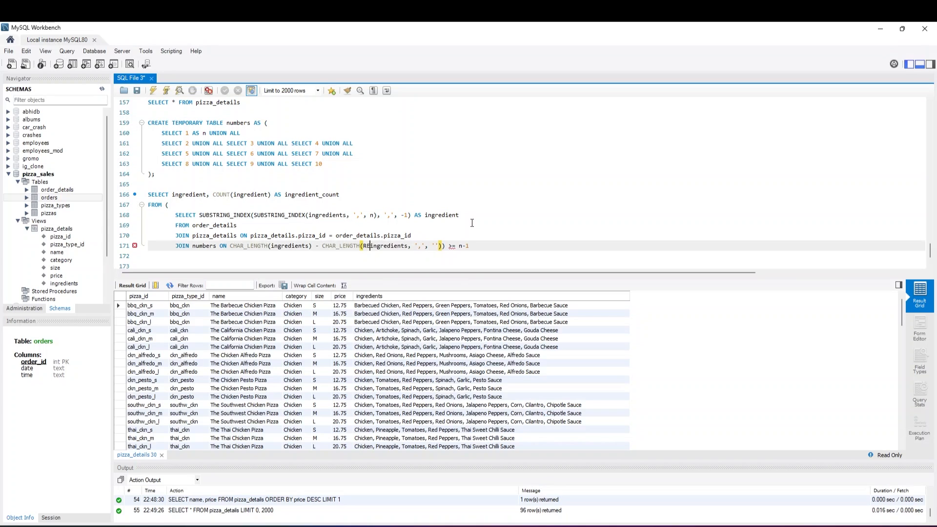
type("CE(")
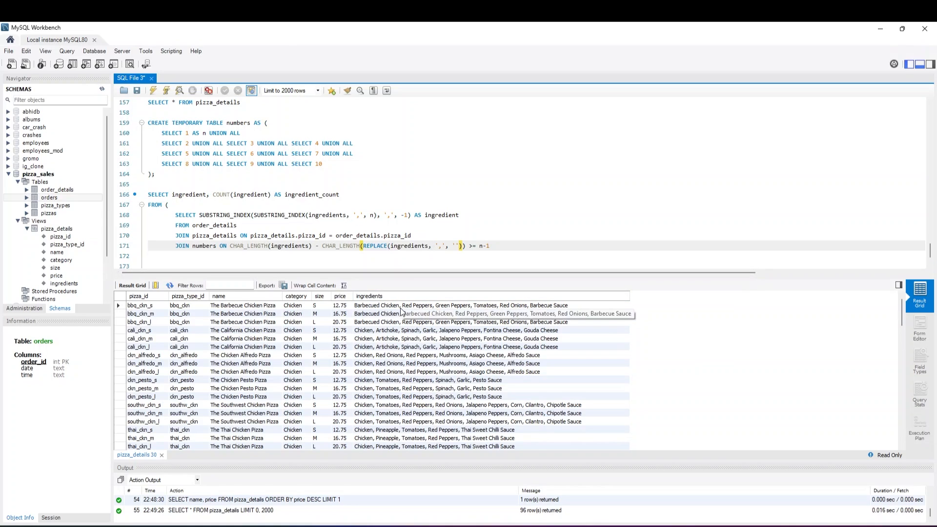
Close the subquery on line 172 with ) AS subquery and start a new line
left_click(497, 248)
key("Return")
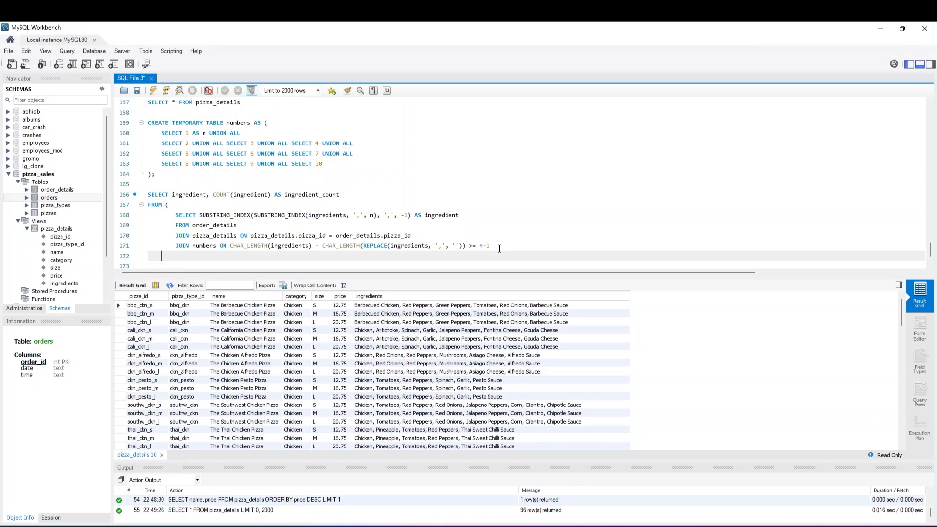
key("Tab")
type(") AS subquery")
key("Return")
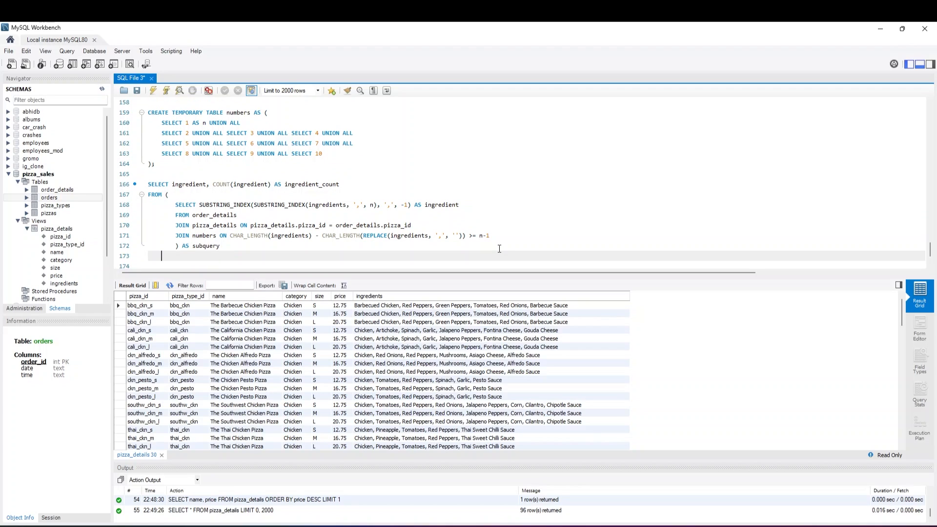
Write GROUP BY ingredient on line 173 and start a new line
type("GROUP BY ingredient")
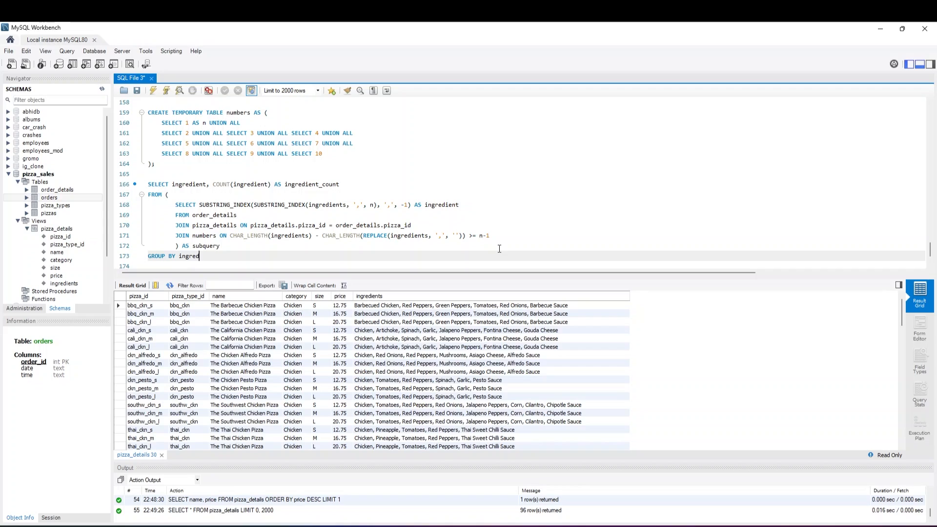
key("Return")
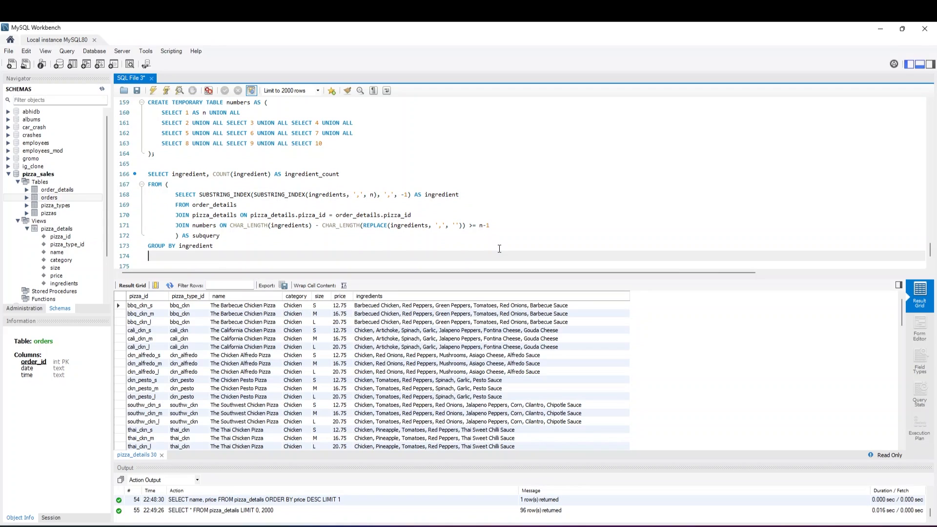
Write ORDER BY ingredient_count DESC on line 174 to finish the query
type("ORDER BY ingredient COUNT")
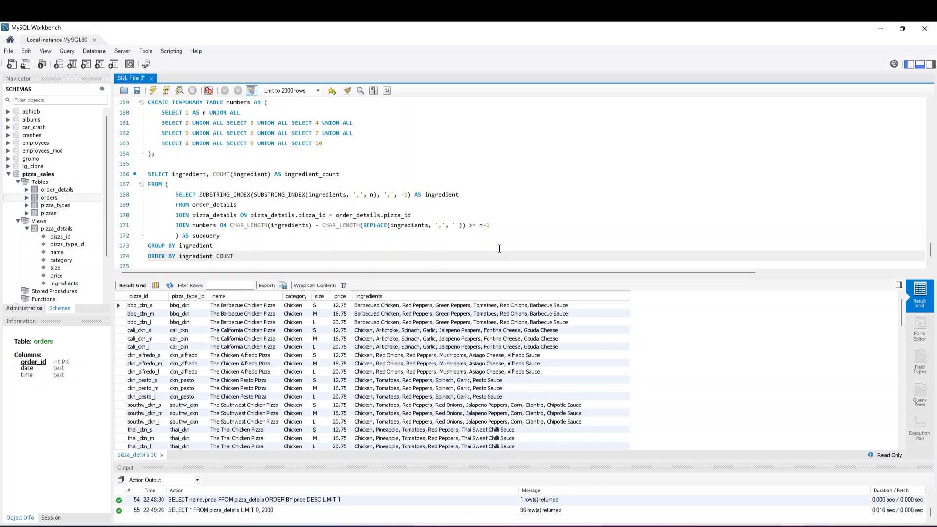
key("BackSpace")
key("BackSpace")
key("BackSpace")
key("BackSpace")
key("BackSpace")
key("BackSpace")
type("_count DESC")
Run only the CREATE TEMPORARY TABLE numbers statement on lines 159 to 164
scroll(203, 238, "up", 1)
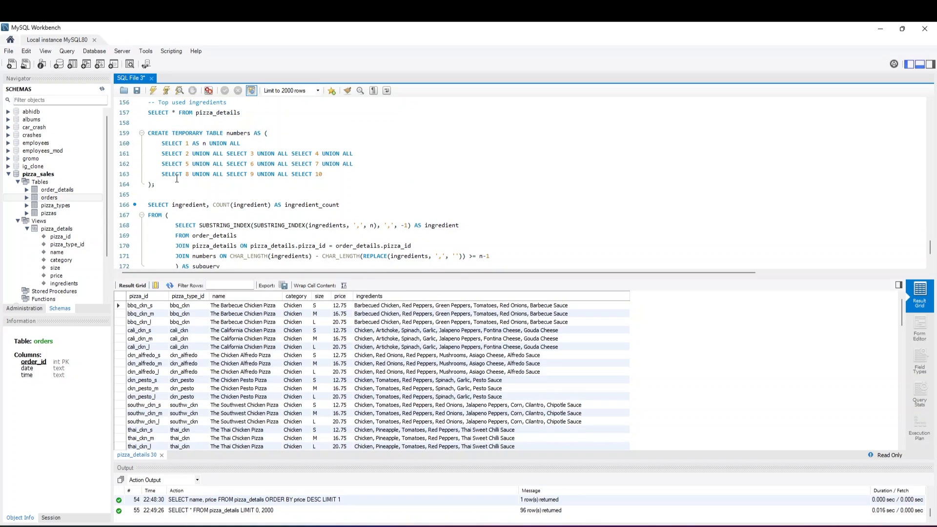
scroll(177, 179, "up", 1)
left_click_drag(168, 216, 146, 164)
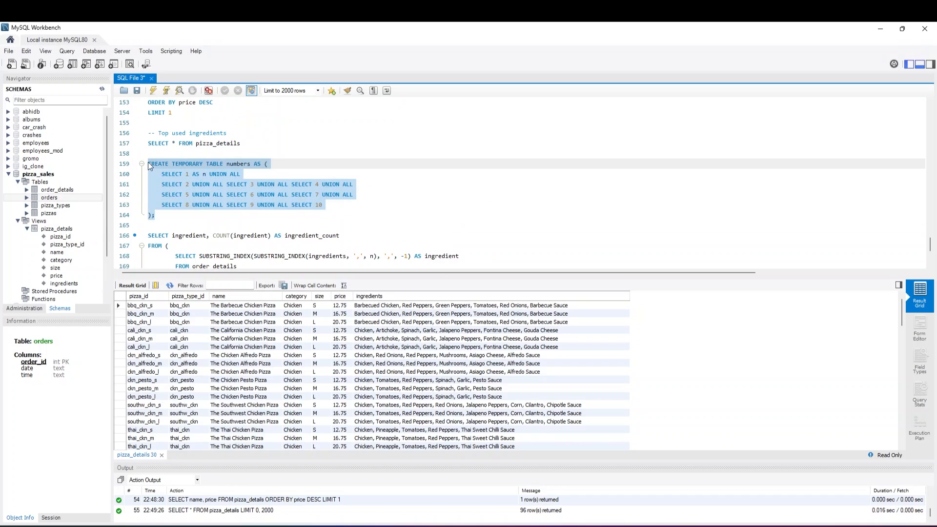
left_click(153, 91)
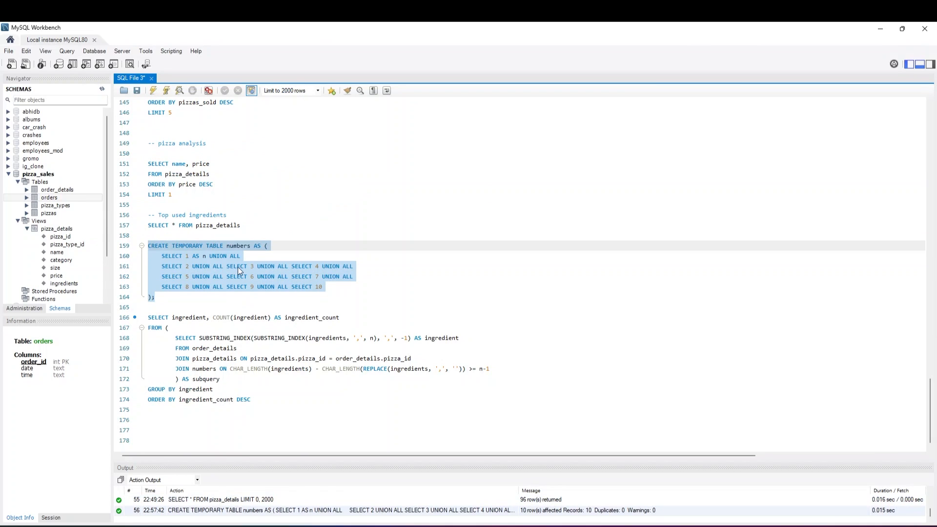
Run only the ingredient count query on lines 166 to 174
left_click(189, 306)
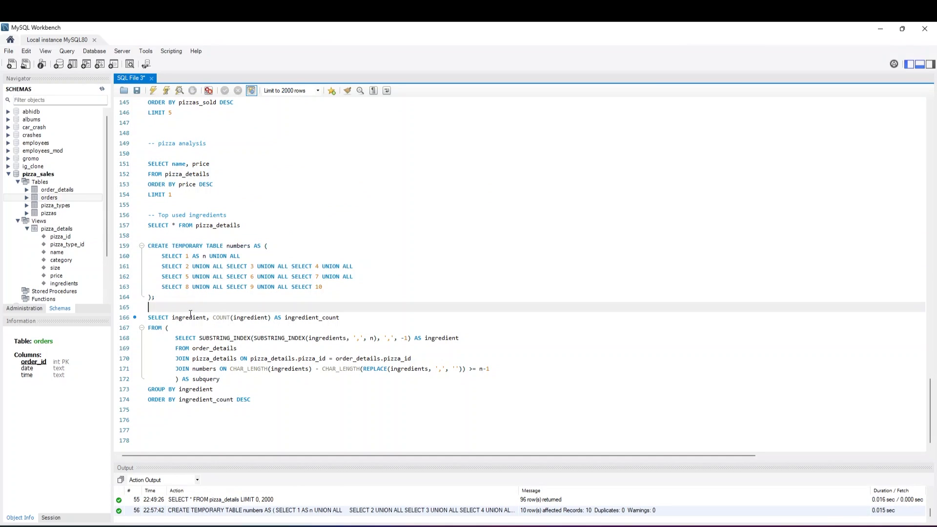
double_click(240, 399)
left_click_drag(240, 396, 148, 318)
left_click(153, 92)
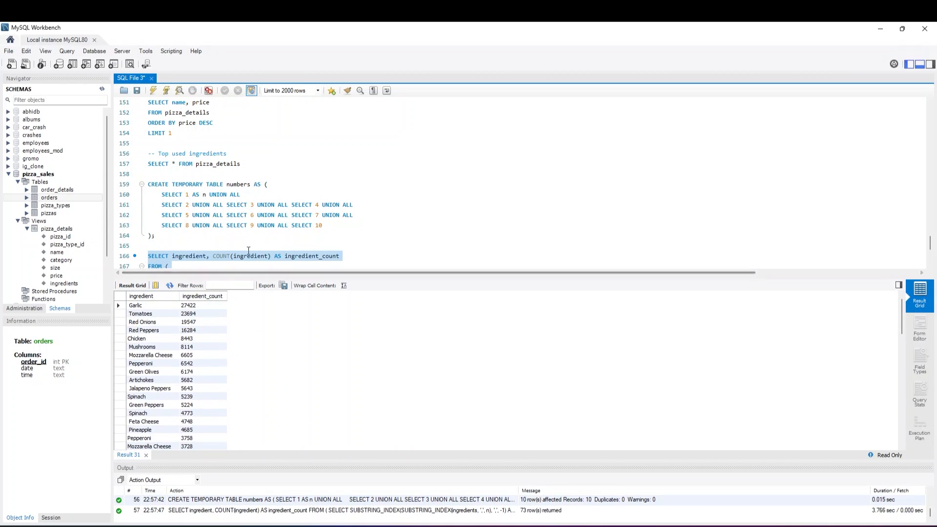
Examine the ingredient counts in the result grid alongside the query that produces them
scroll(231, 239, "down", 2)
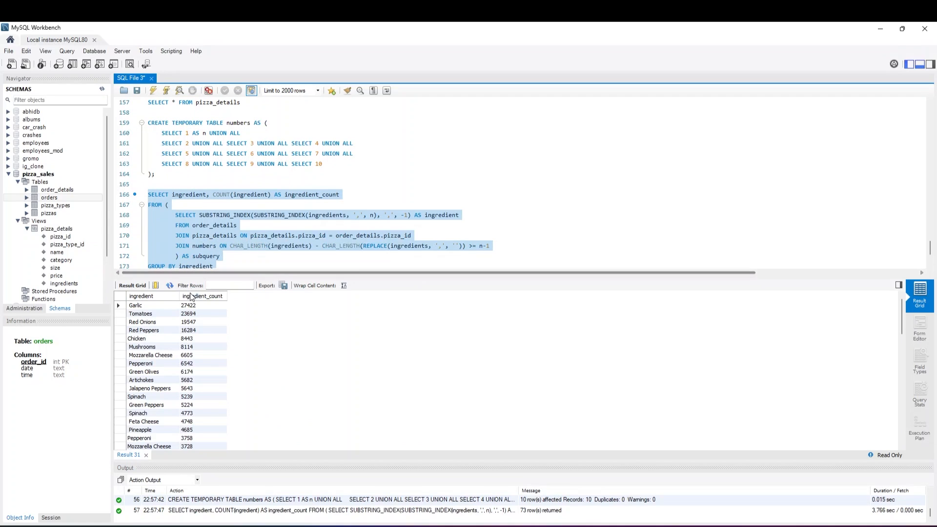
scroll(224, 232, "down", 2)
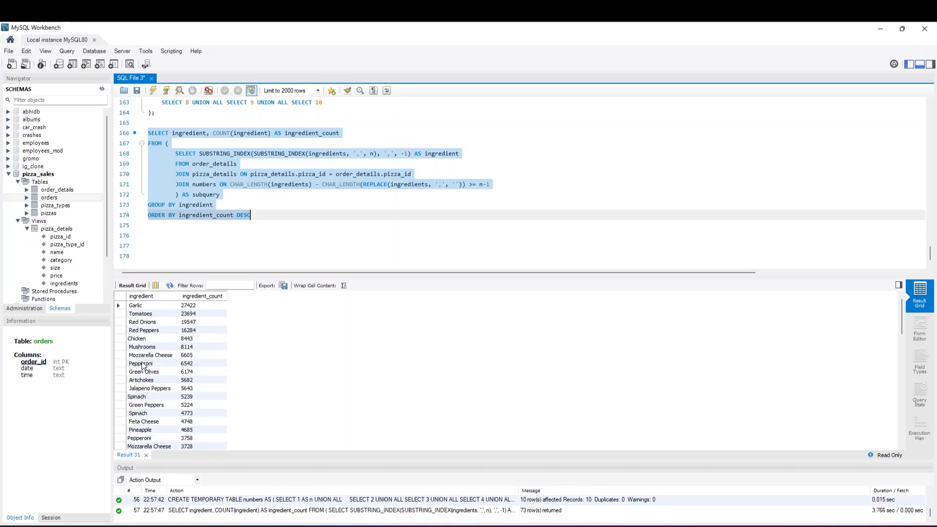
scroll(147, 385, "down", 7)
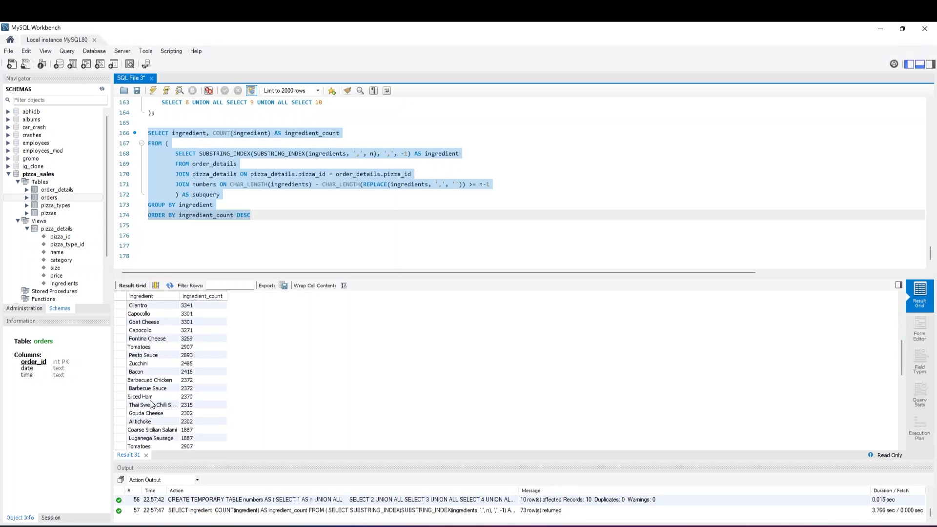
scroll(150, 403, "down", 10)
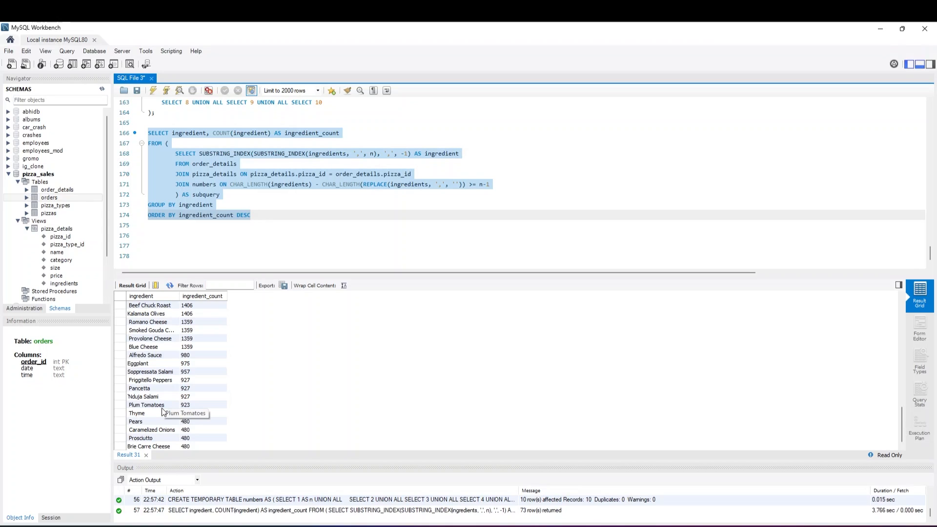
scroll(162, 408, "up", 7)
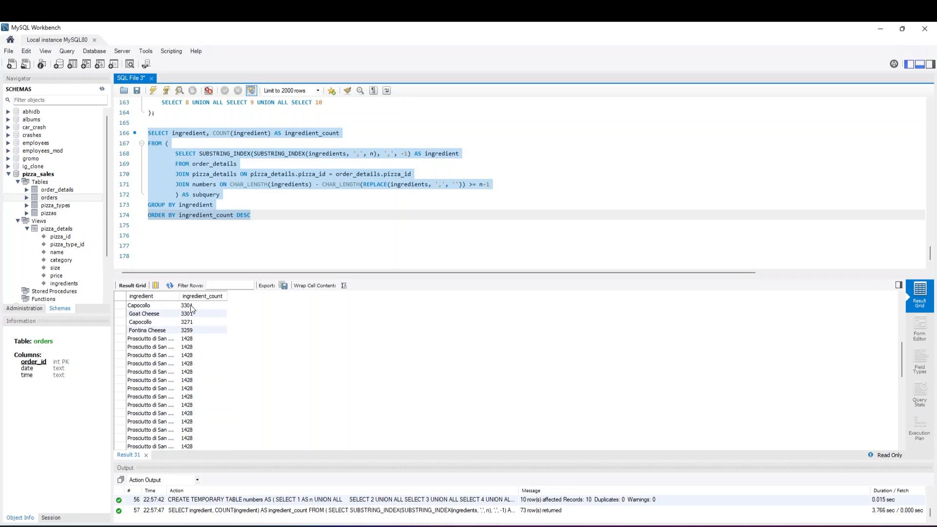
scroll(175, 334, "up", 6)
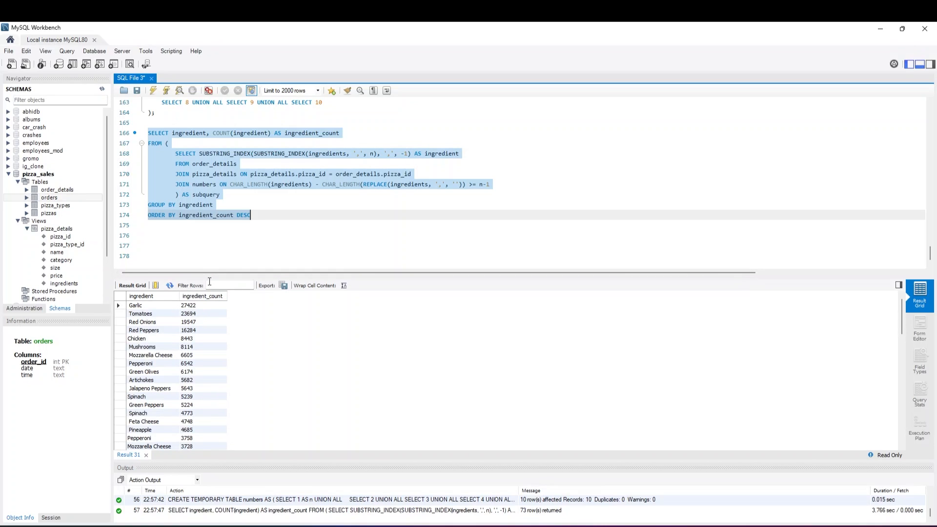
scroll(228, 261, "up", 2)
scroll(233, 258, "down", 2)
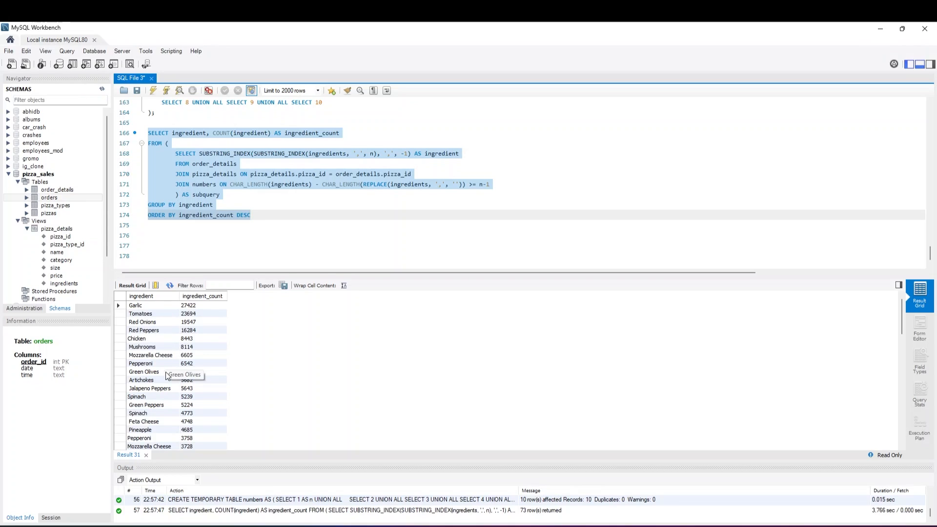
left_click(253, 205)
scroll(262, 215, "up", 1)
scroll(262, 215, "down", 1)
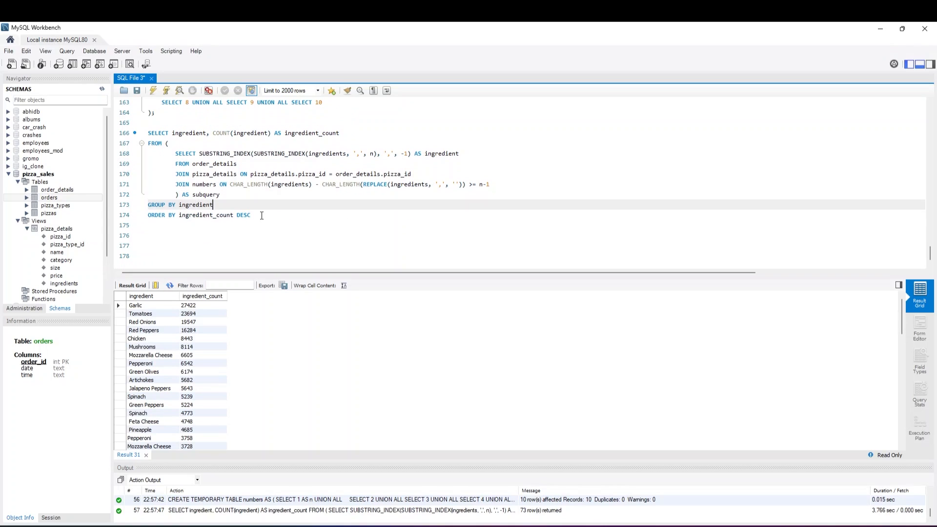
scroll(262, 215, "up", 3)
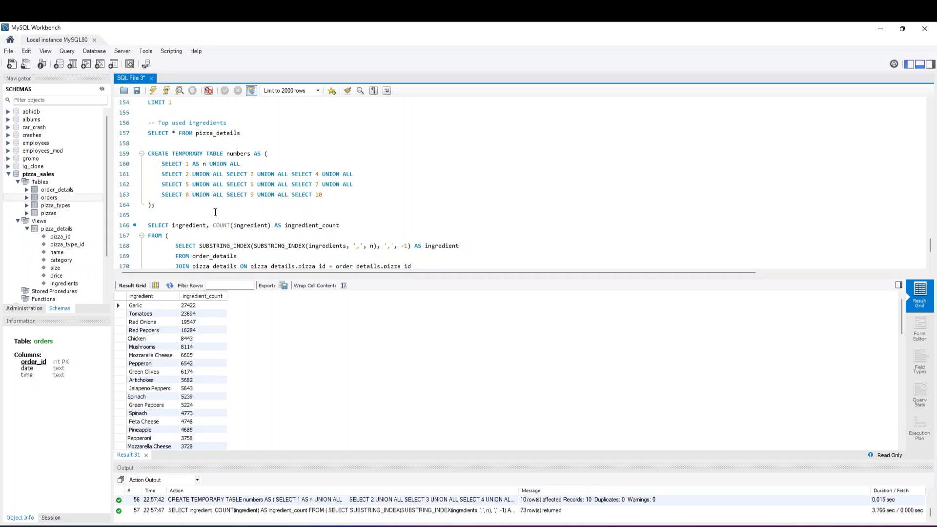
Run only SELECT * FROM pizza_details on line 157 and compare its ingredients column with the ingredient query
left_click_drag(241, 133, 149, 135)
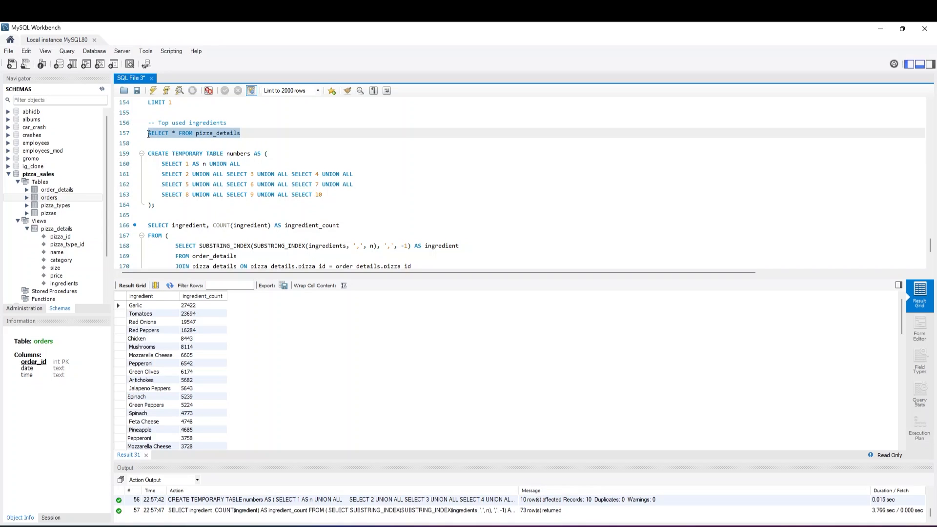
left_click(153, 91)
scroll(188, 110, "up", 3)
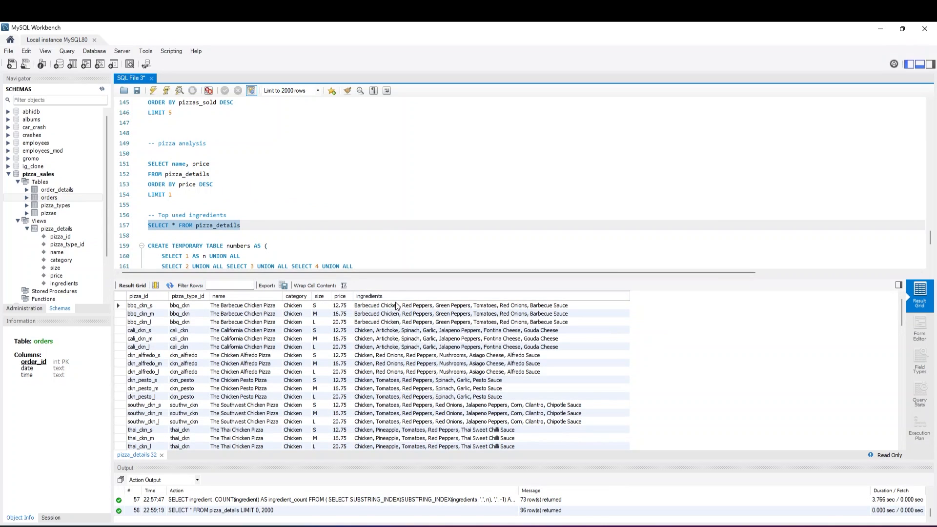
scroll(273, 219, "down", 6)
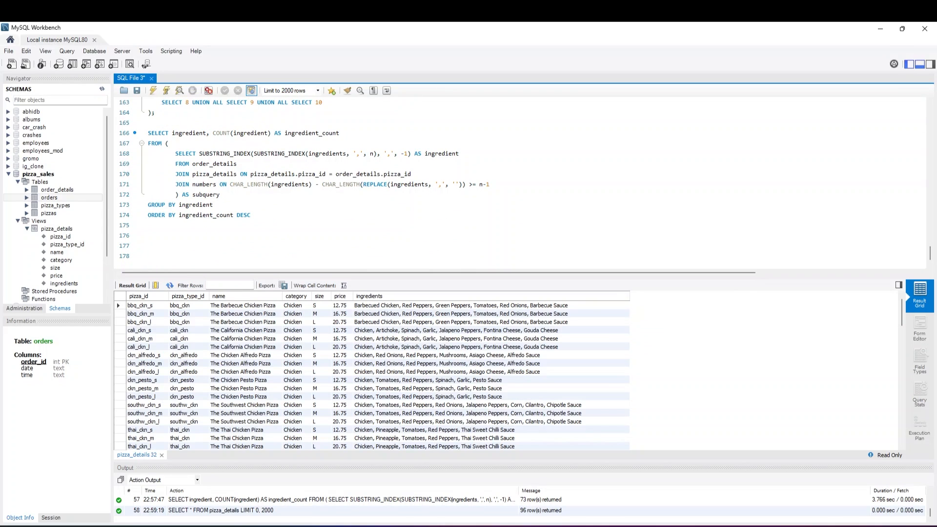
scroll(210, 180, "up", 2)
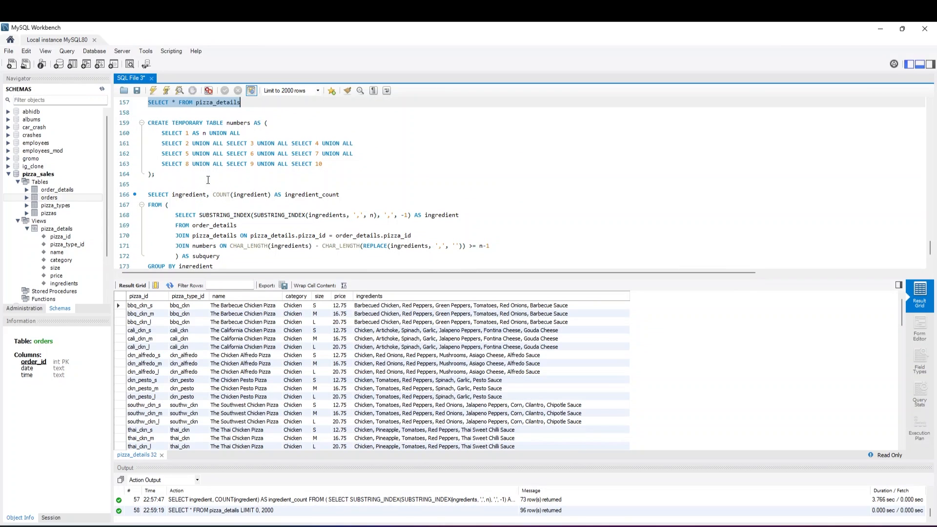